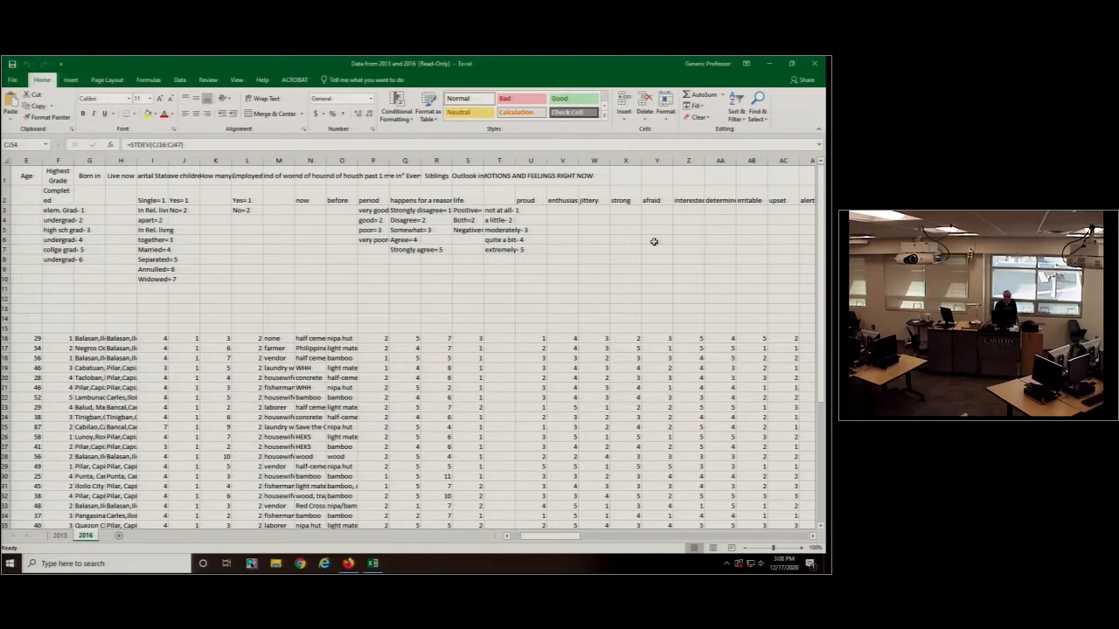
- Calculate the maximum age in cell E50 with the MAX function over E16:E47
scroll(653, 242, down, 5)
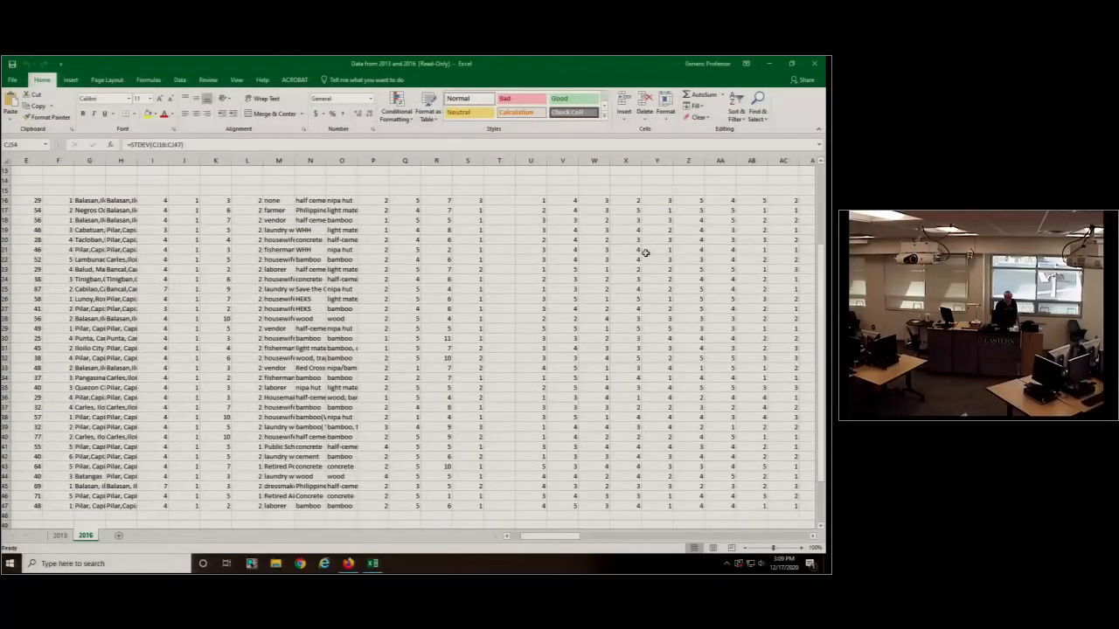
scroll(645, 252, up, 4)
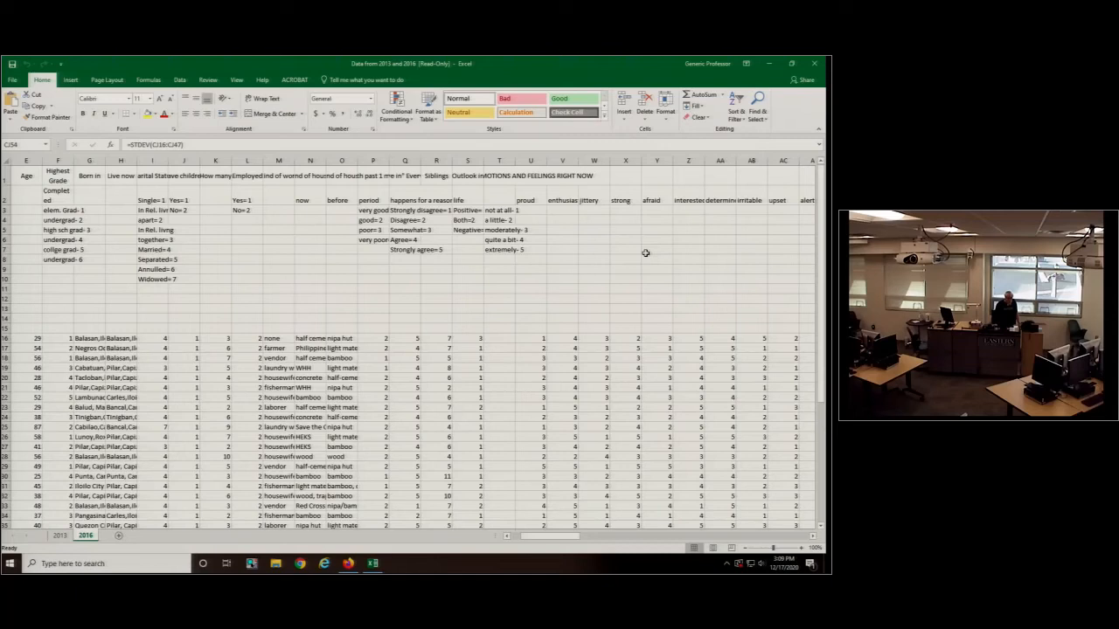
scroll(645, 253, down, 3)
scroll(44, 331, down, 3)
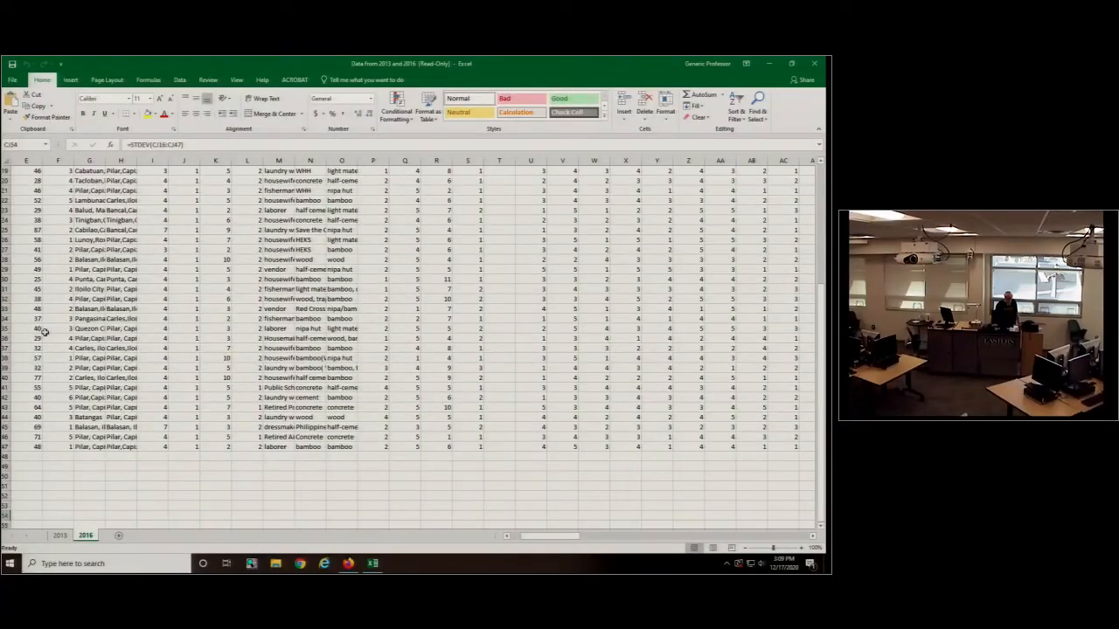
click(26, 476)
text(=)
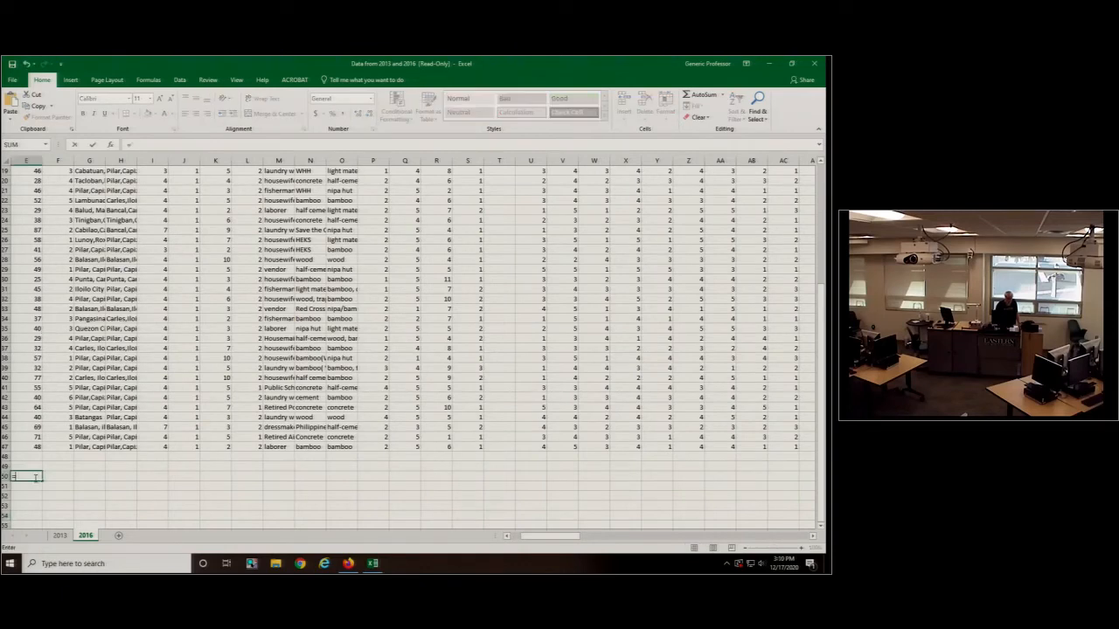
click(46, 144)
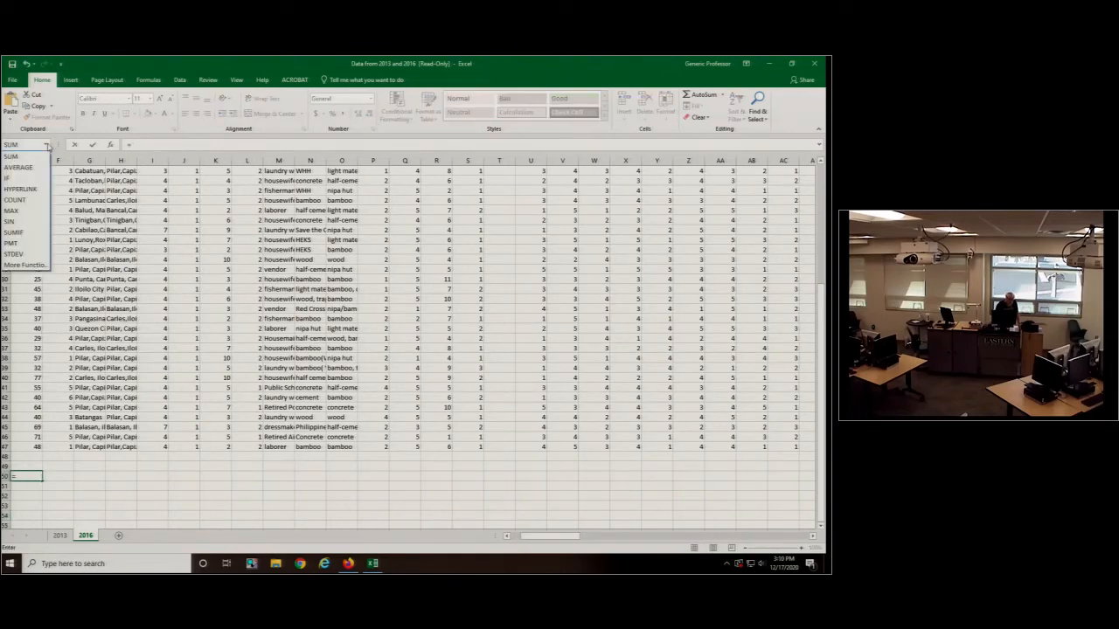
click(19, 211)
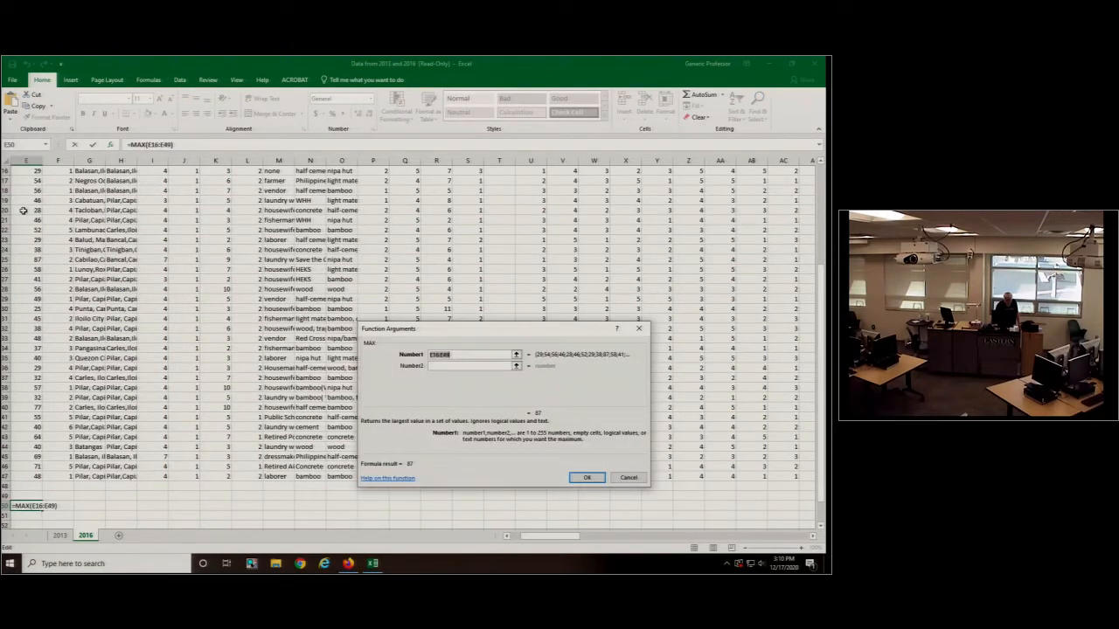
mouse_move(35, 476)
mouse_down()
mouse_move(34, 187)
mouse_move(34, 221)
mouse_up()
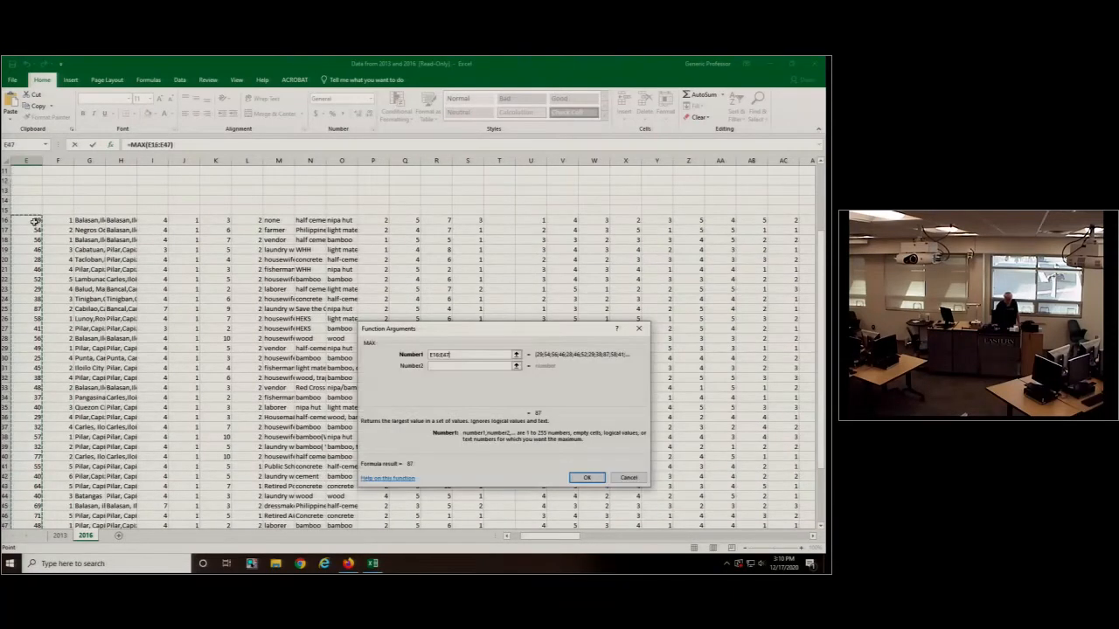
key(Return)
- Calculate the minimum age in cell E51 with the MIN function over E16:E47
scroll(102, 428, down, 4)
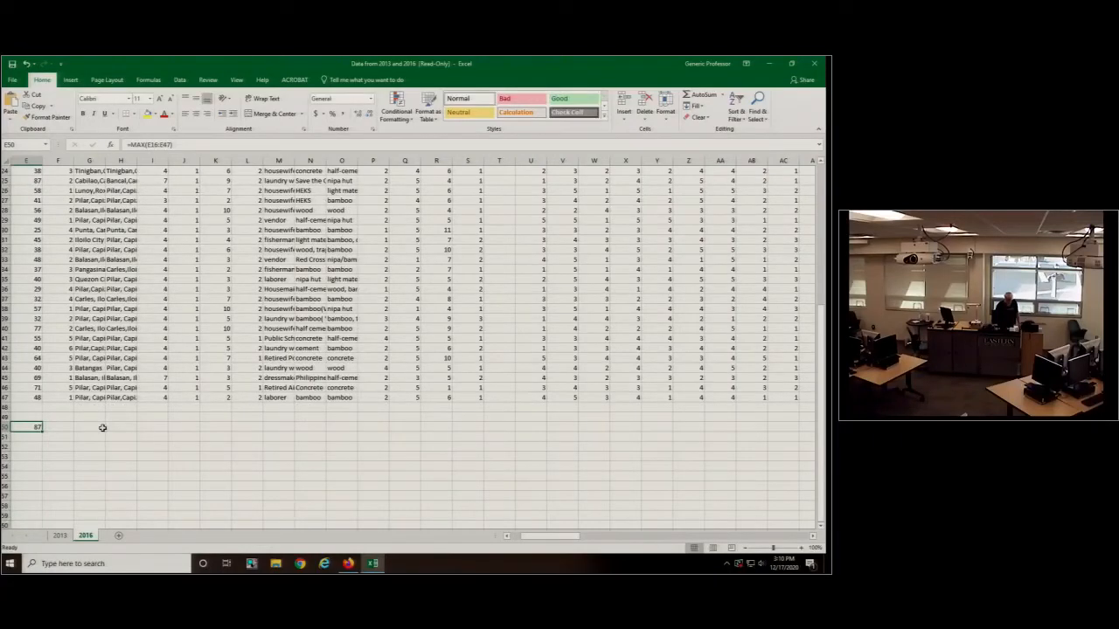
click(37, 437)
text(=)
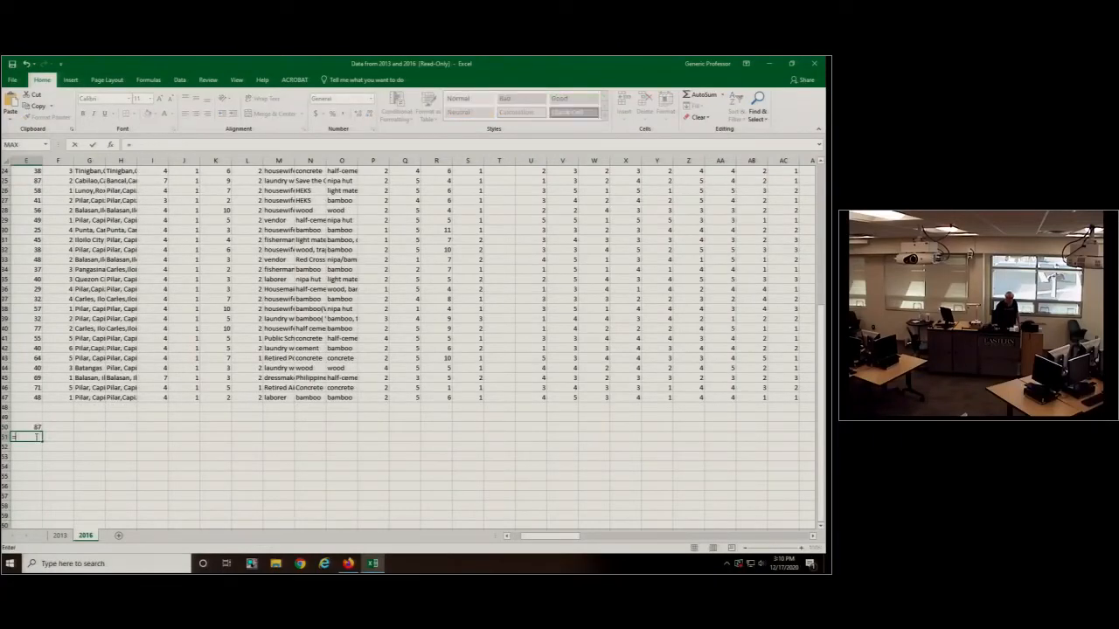
click(47, 145)
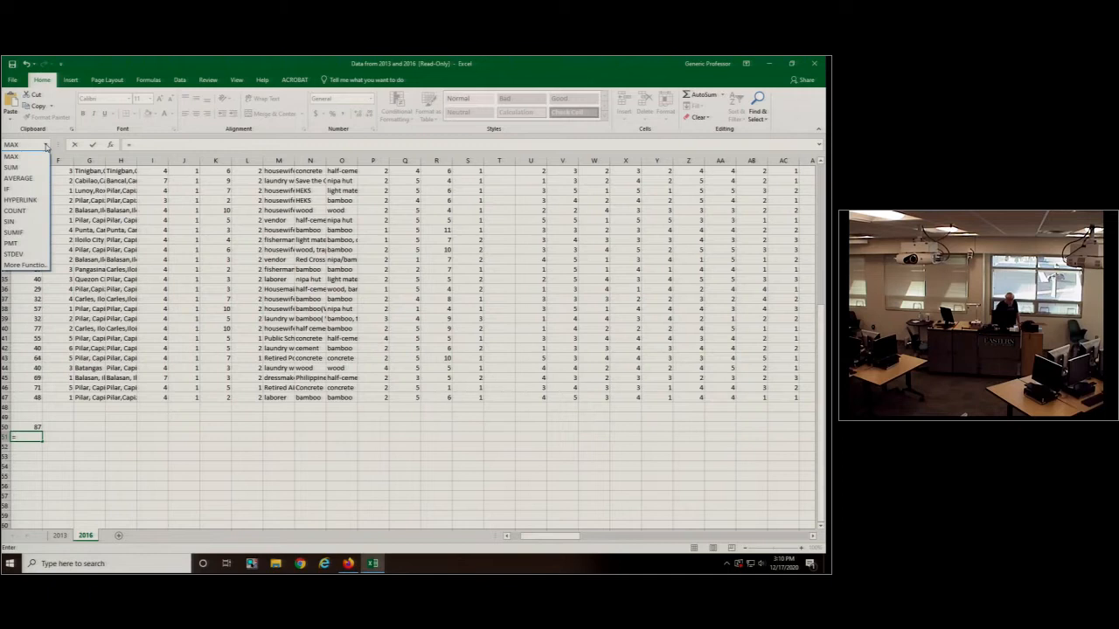
click(24, 265)
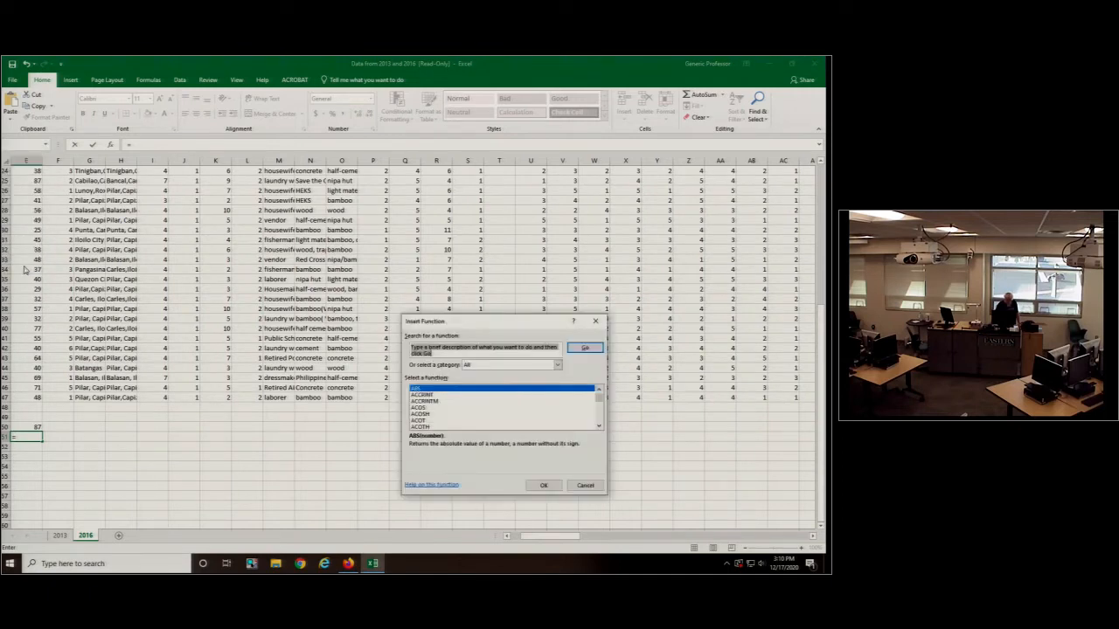
drag(599, 401, 601, 413)
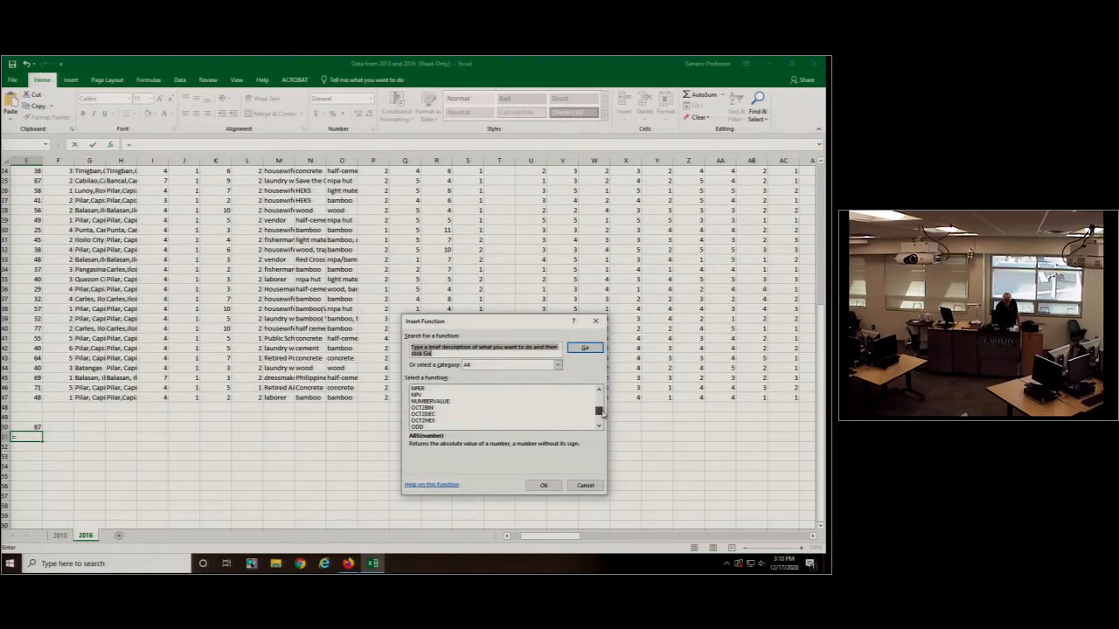
click(598, 391)
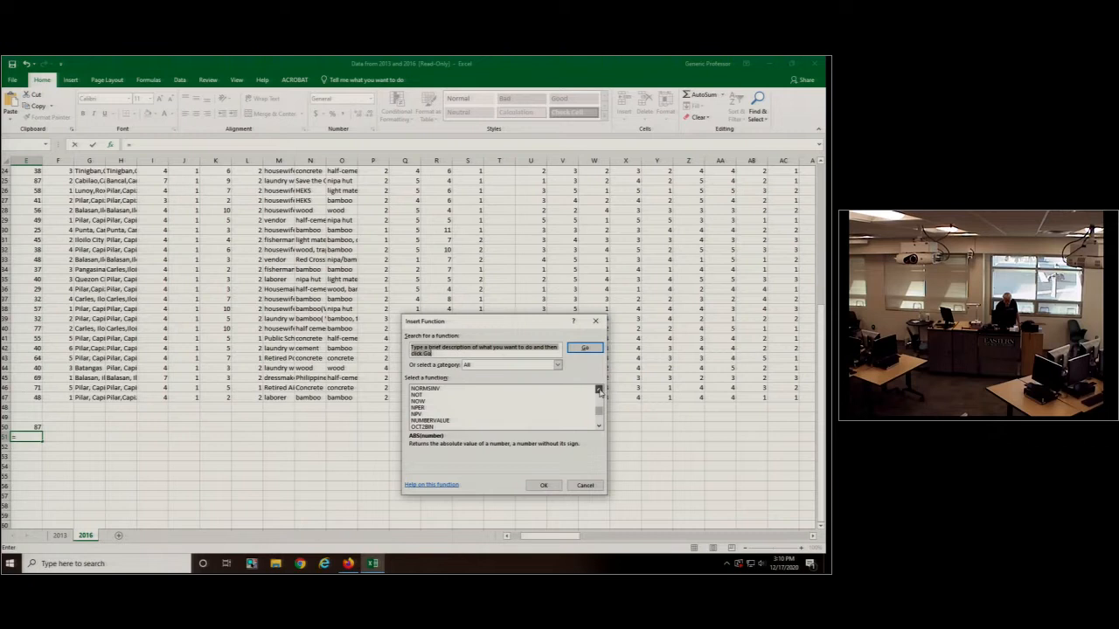
scroll(507, 403, up, 10)
click(418, 395)
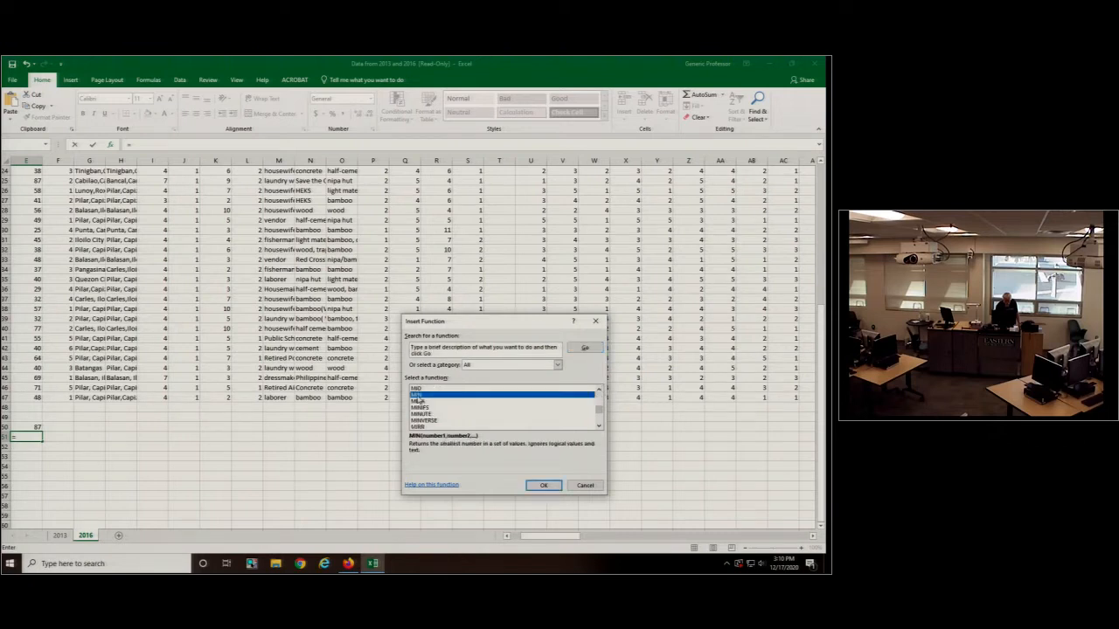
click(542, 485)
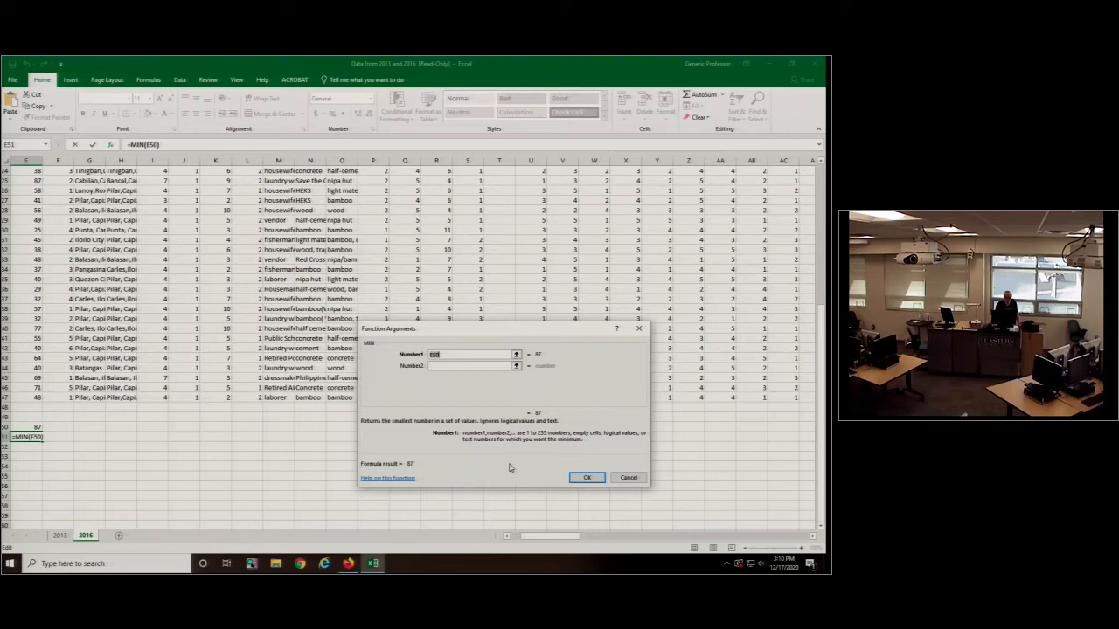
drag(27, 398, 35, 139)
key(Return)
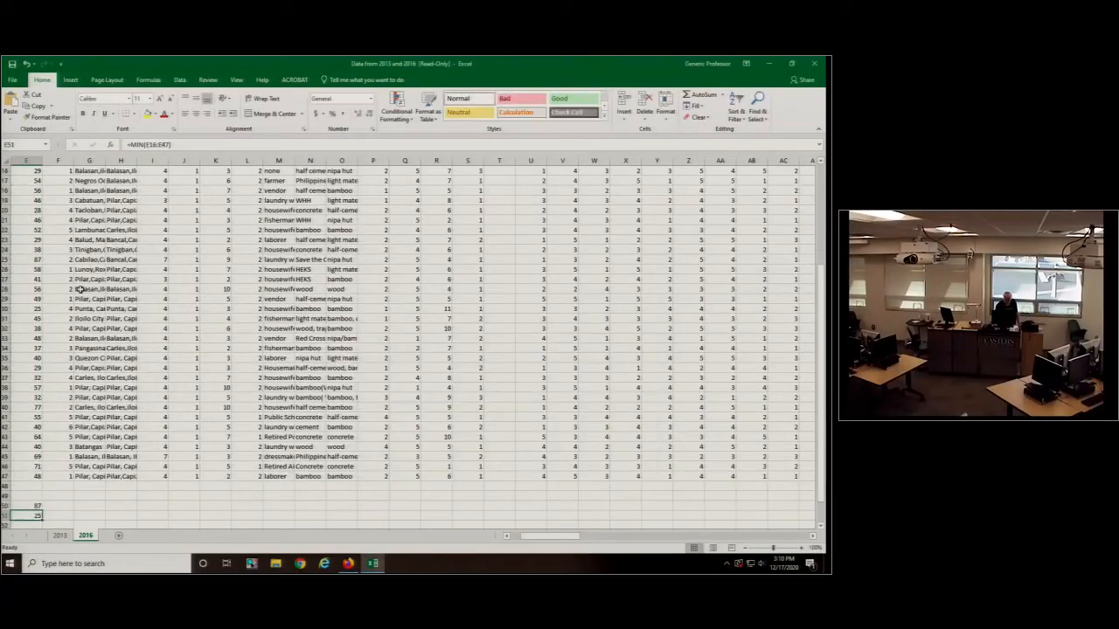
- Calculate the average age in cell E53 with the AVERAGE function over E16:E47
scroll(80, 289, down, 2)
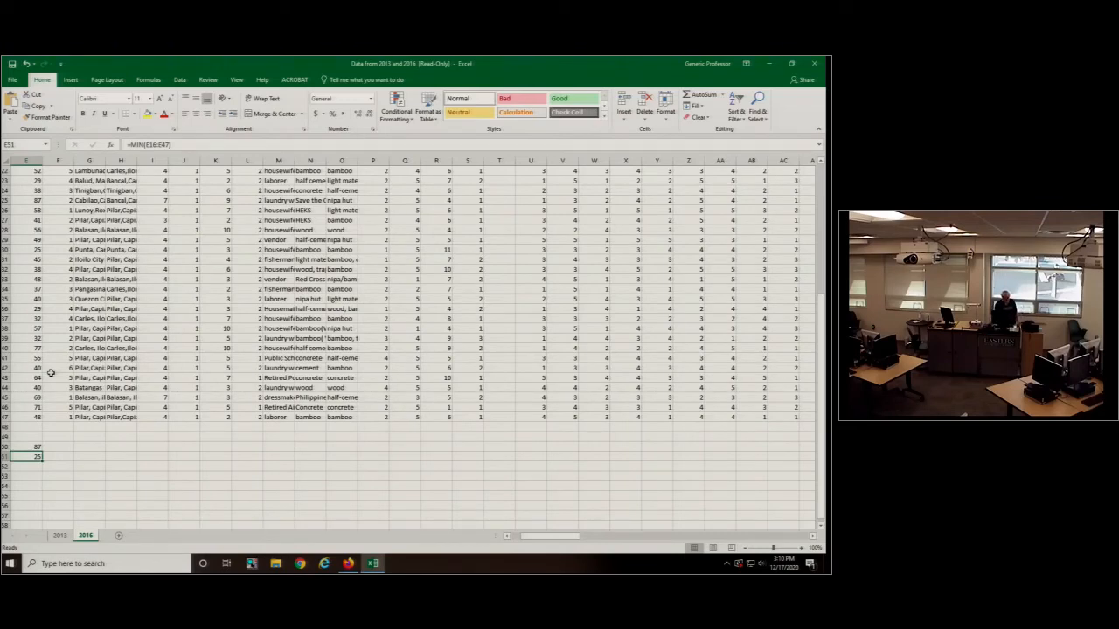
click(35, 477)
text(=)
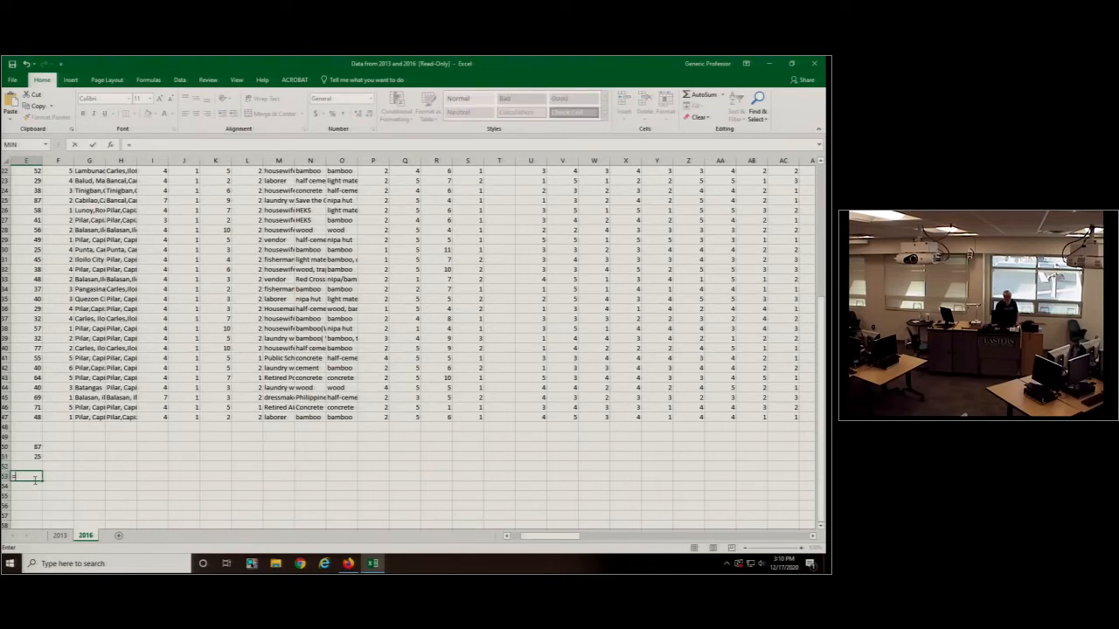
click(46, 145)
click(17, 189)
drag(34, 417, 37, 188)
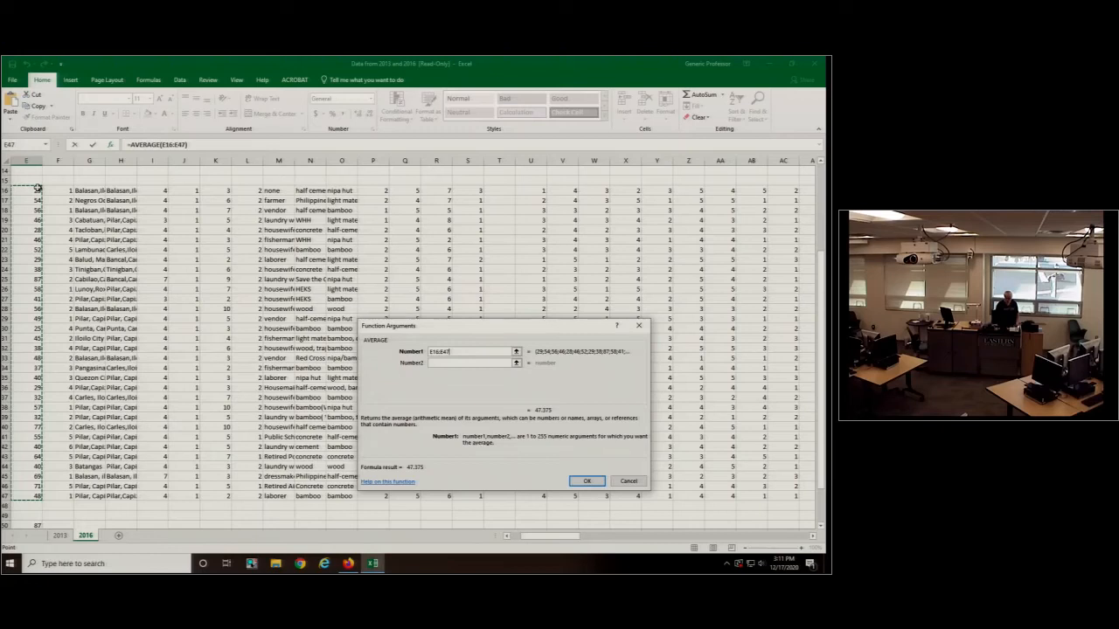
key(Return)
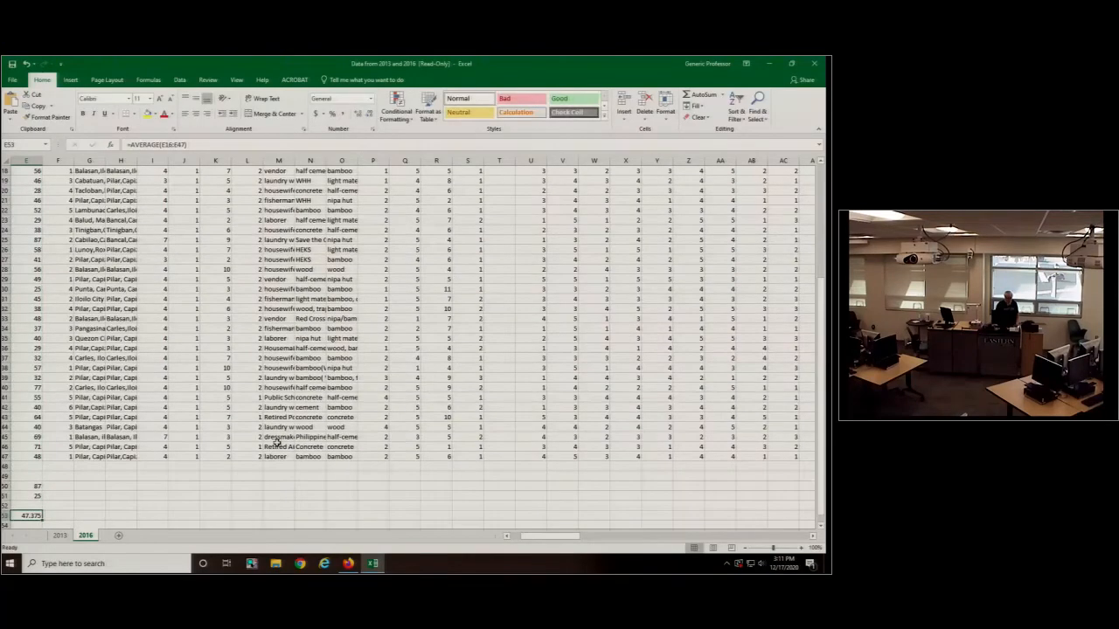
- Label the average with "av" in cell F53 and enter "median" in F54 below it
scroll(97, 429, down, 2)
key(Return)
click(64, 456)
text(a)
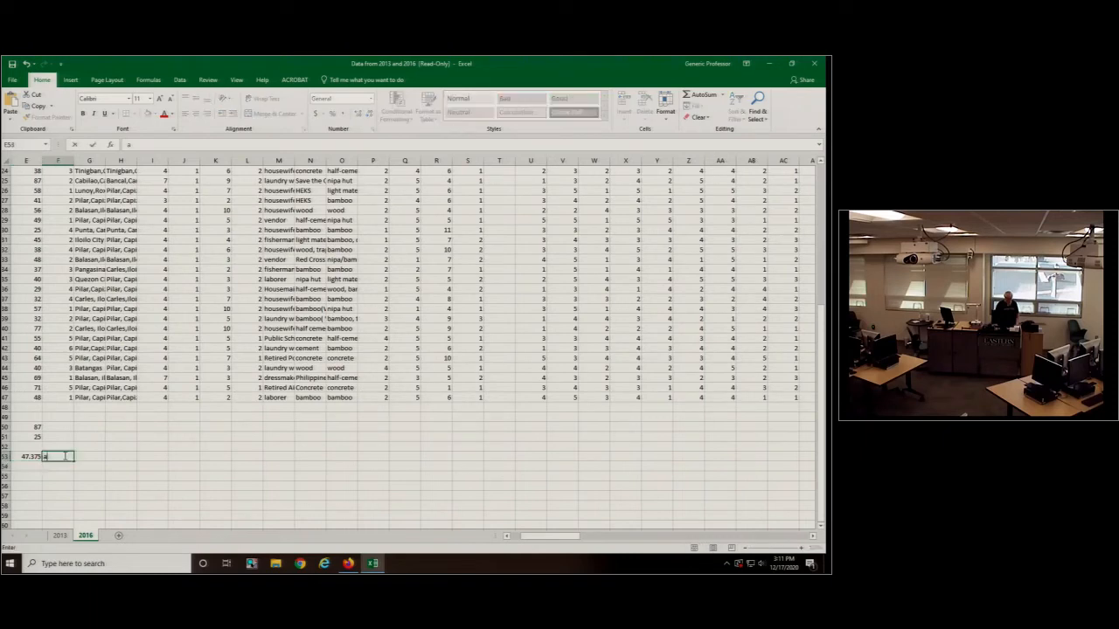
text(v)
key(Return)
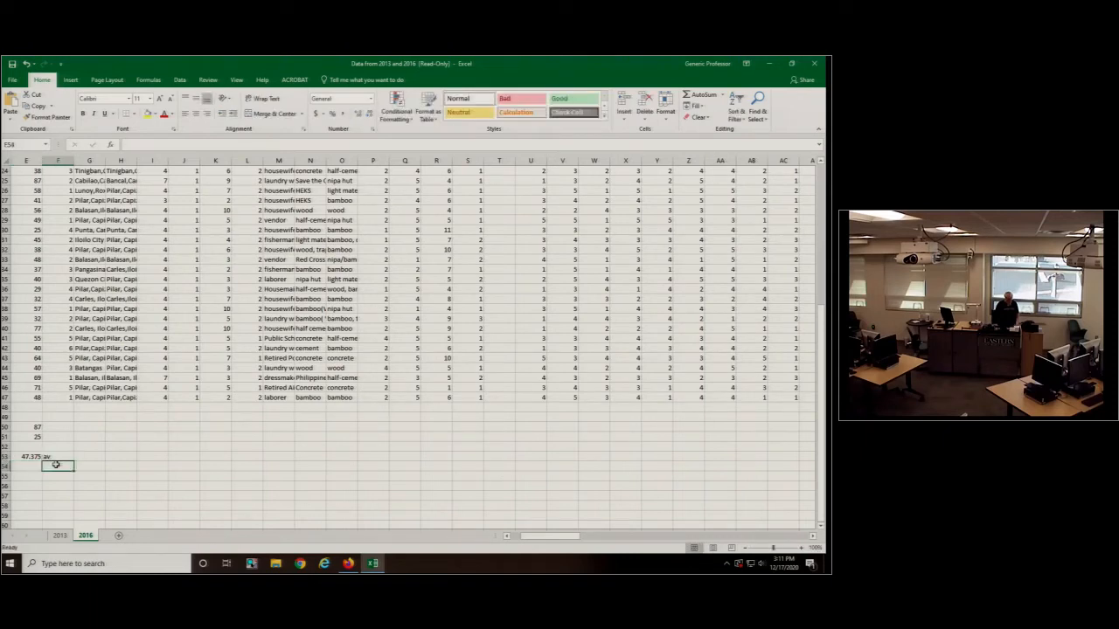
text(m)
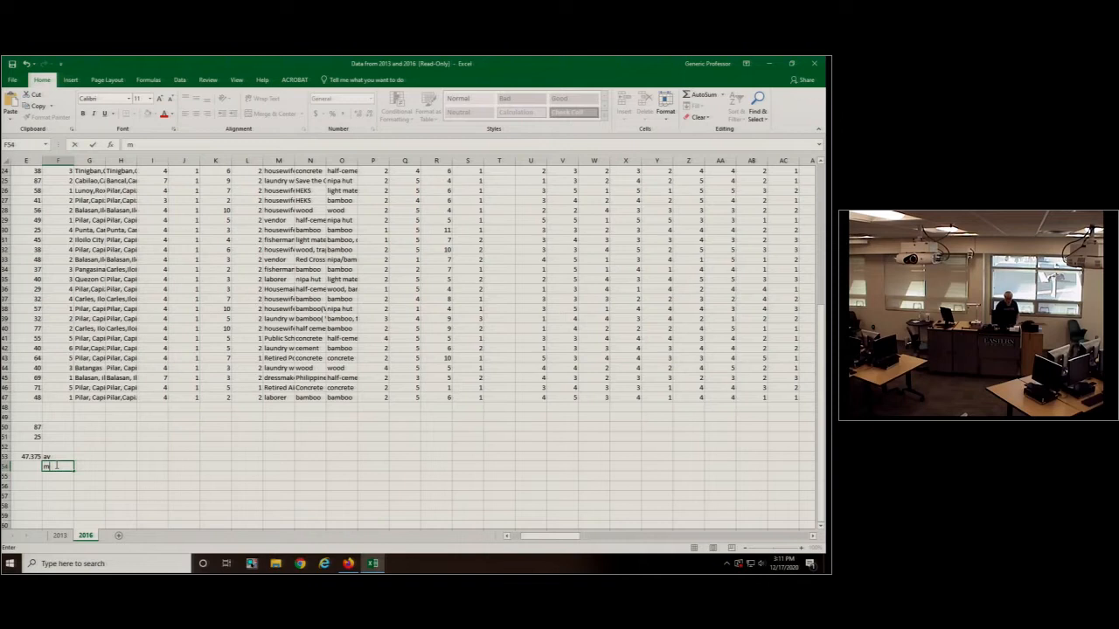
text(edian)
- Calculate the median age in cell E54 with the MEDIAN function over E16:E47
click(31, 466)
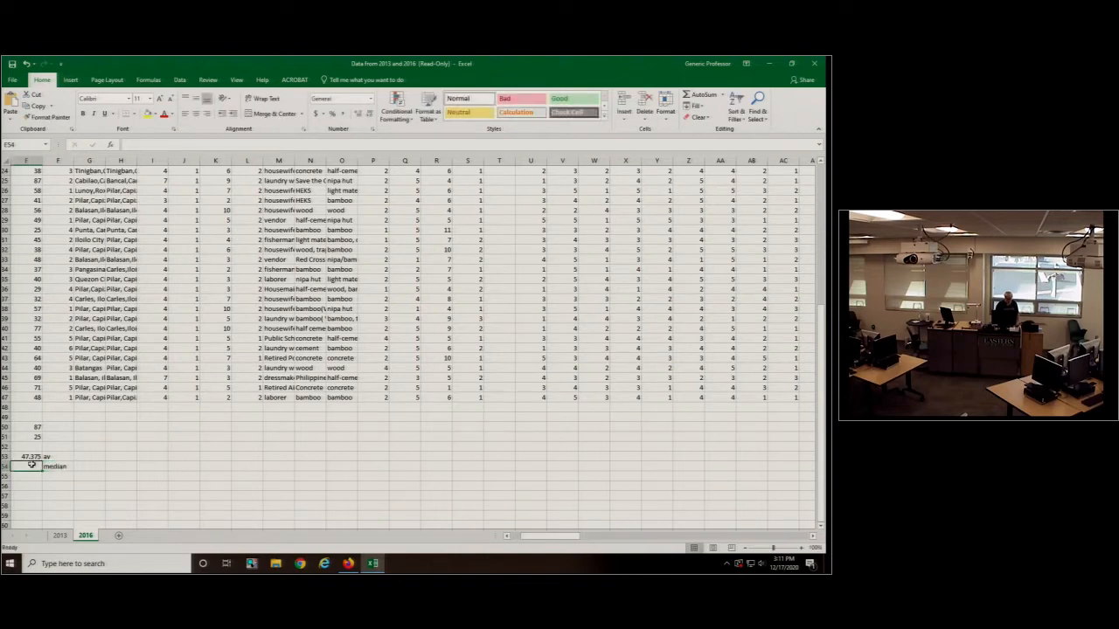
text(=)
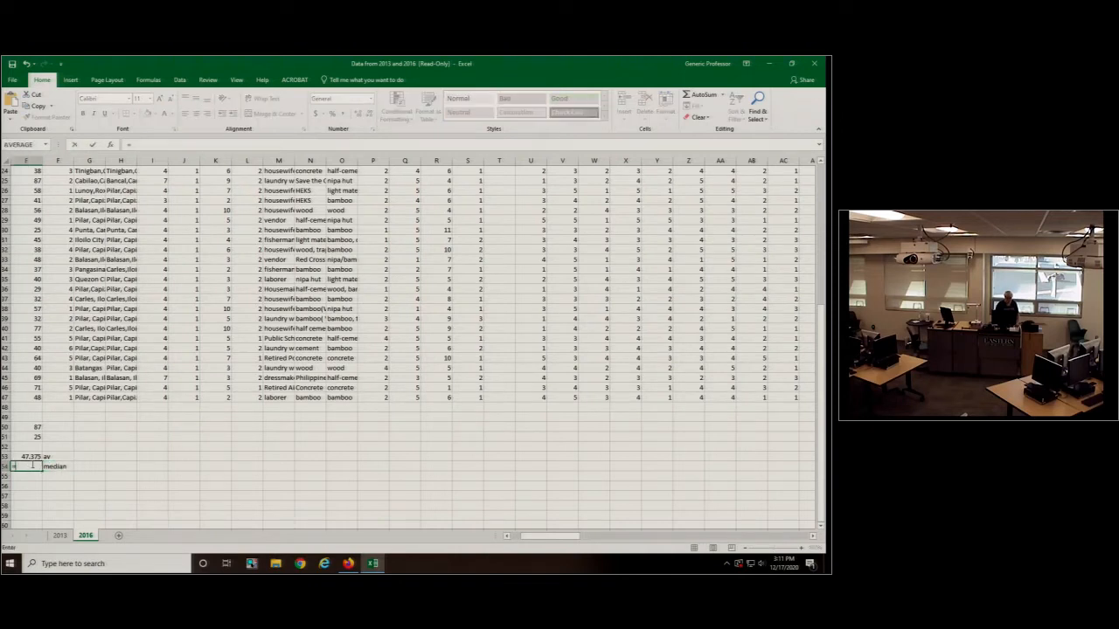
click(47, 145)
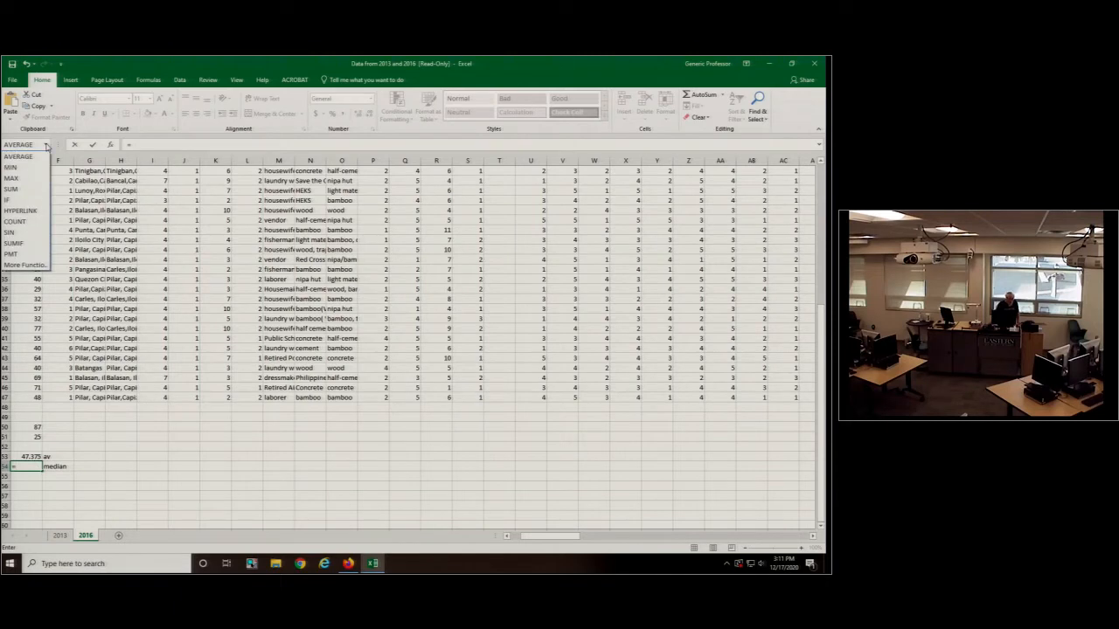
click(37, 265)
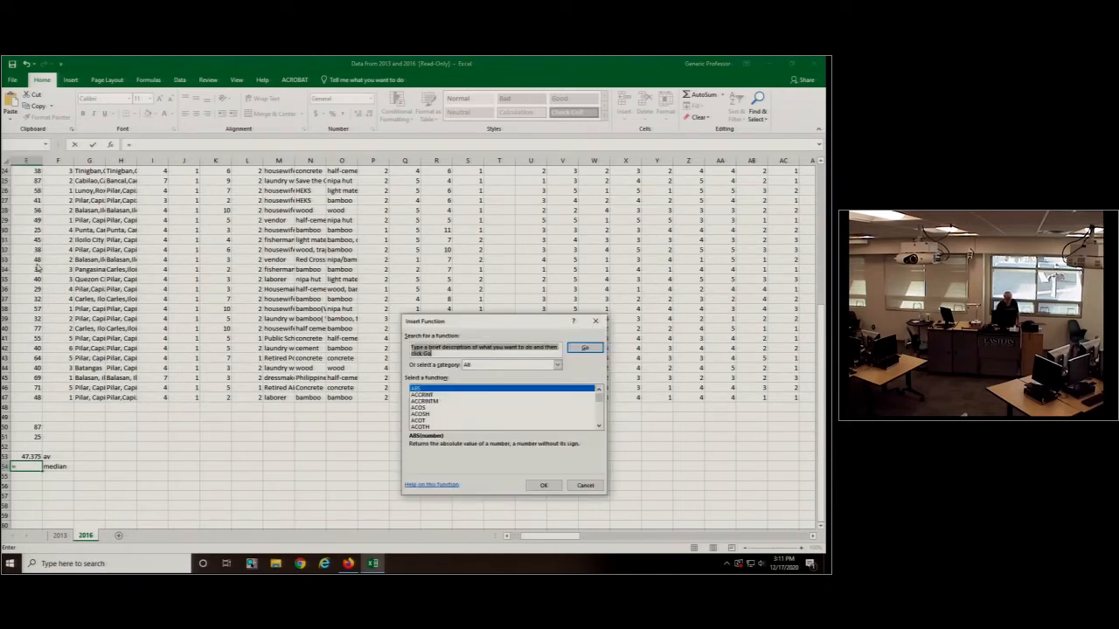
drag(600, 399, 601, 409)
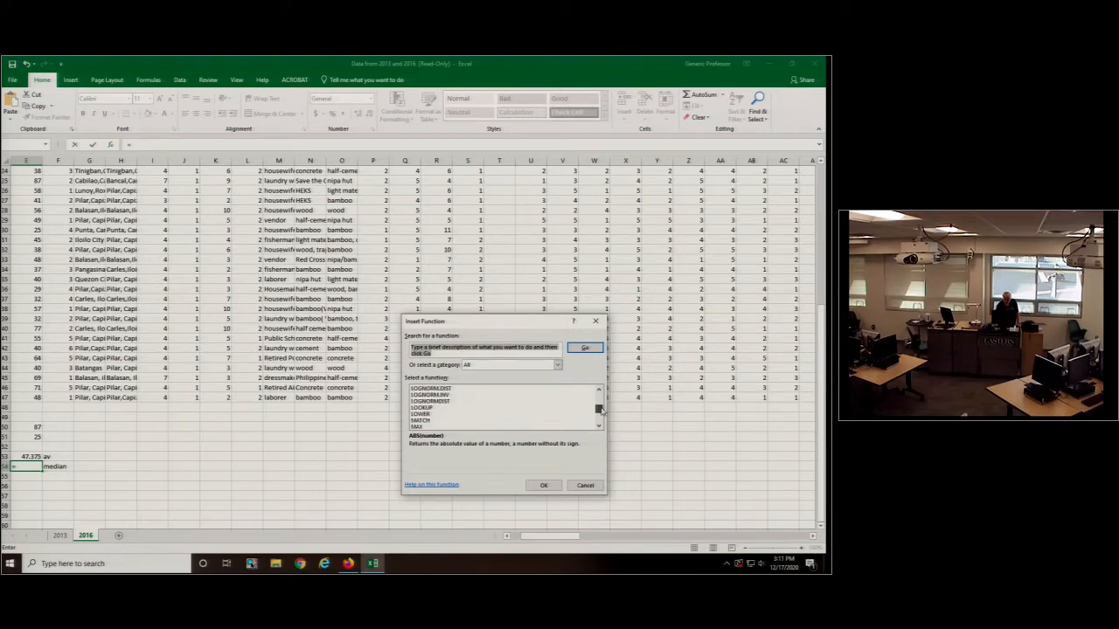
click(599, 427)
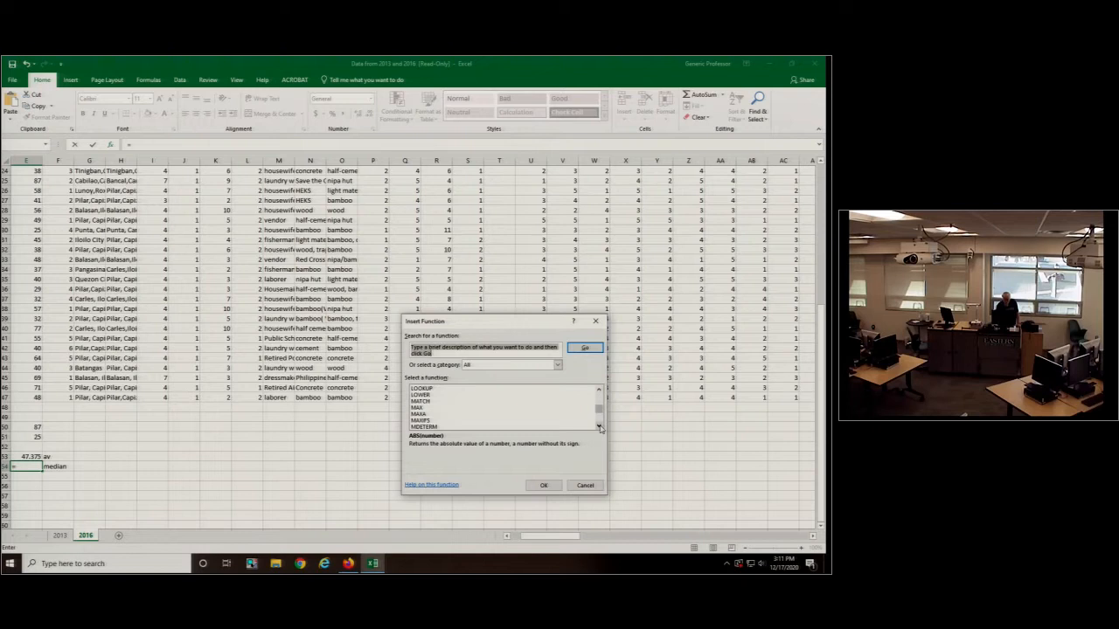
scroll(524, 410, down, 2)
click(423, 401)
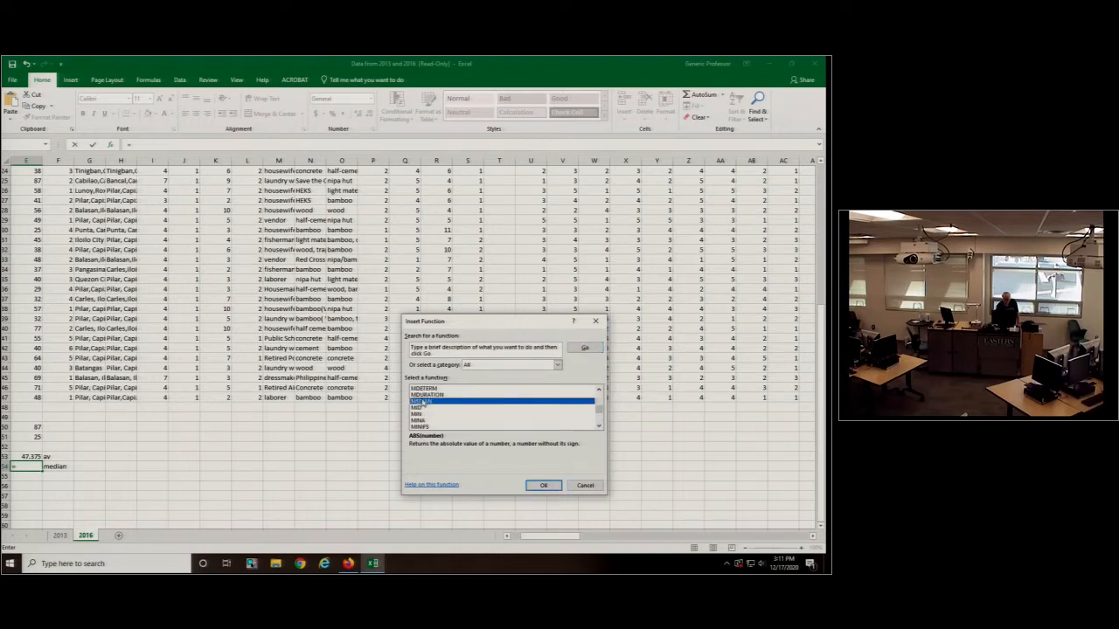
click(543, 486)
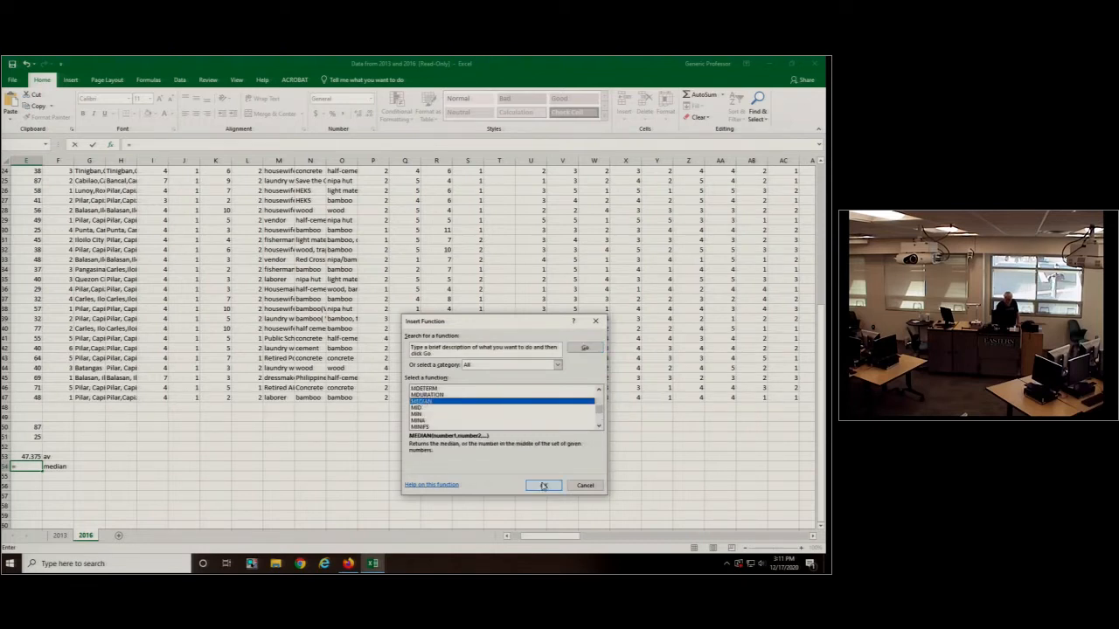
drag(37, 397, 29, 188)
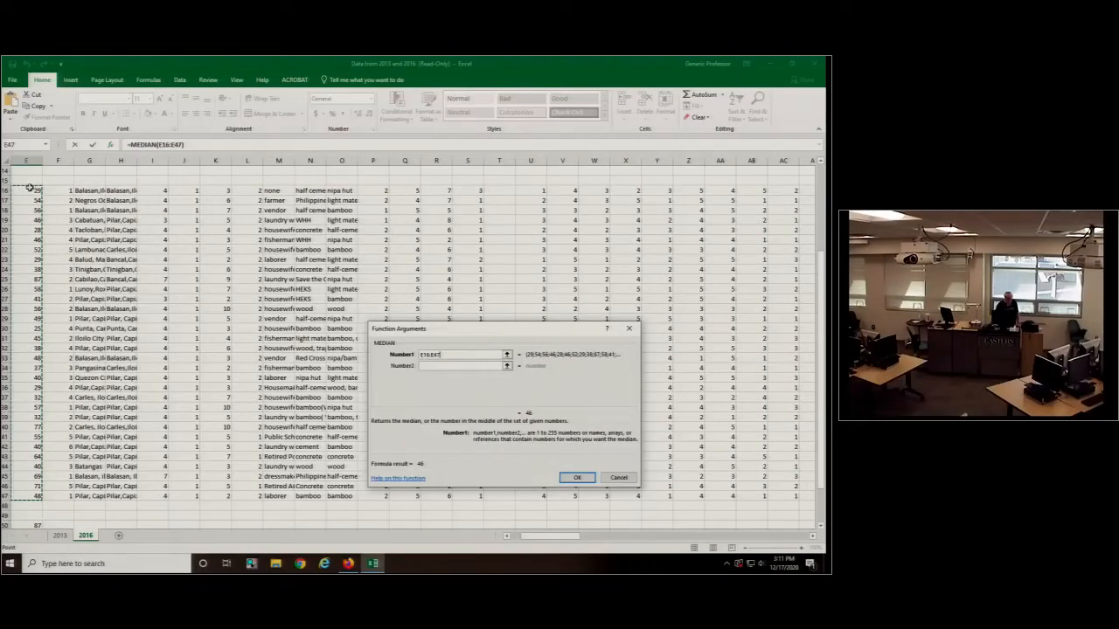
key(Return)
- Calculate the standard deviation of the ages in cell E55 with the STDEV function over E16:E47
scroll(88, 415, down, 2)
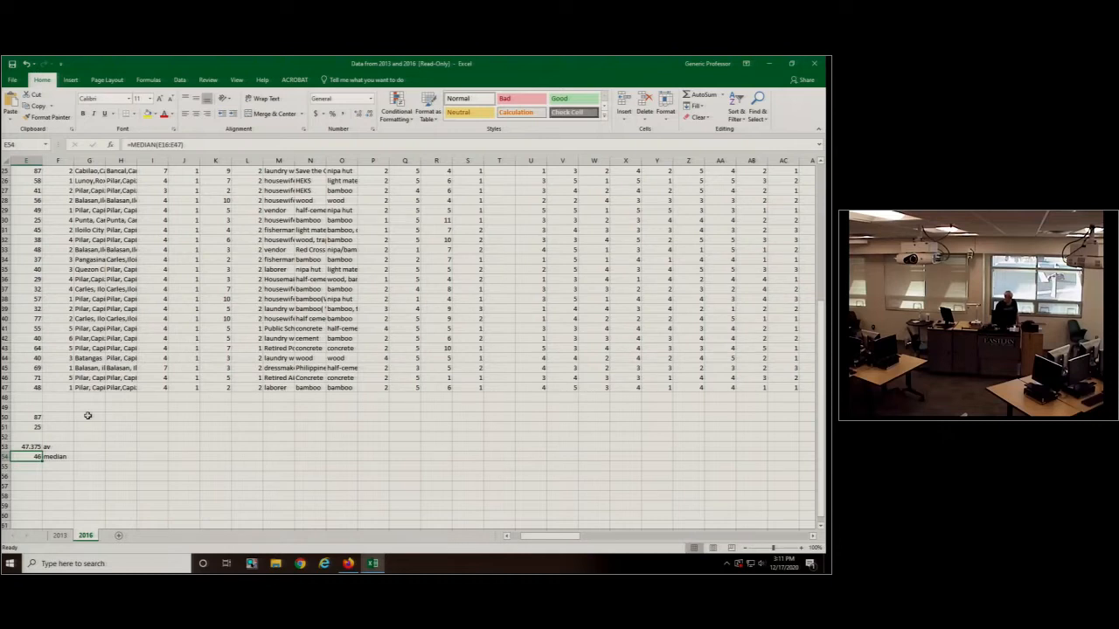
click(25, 466)
text(=)
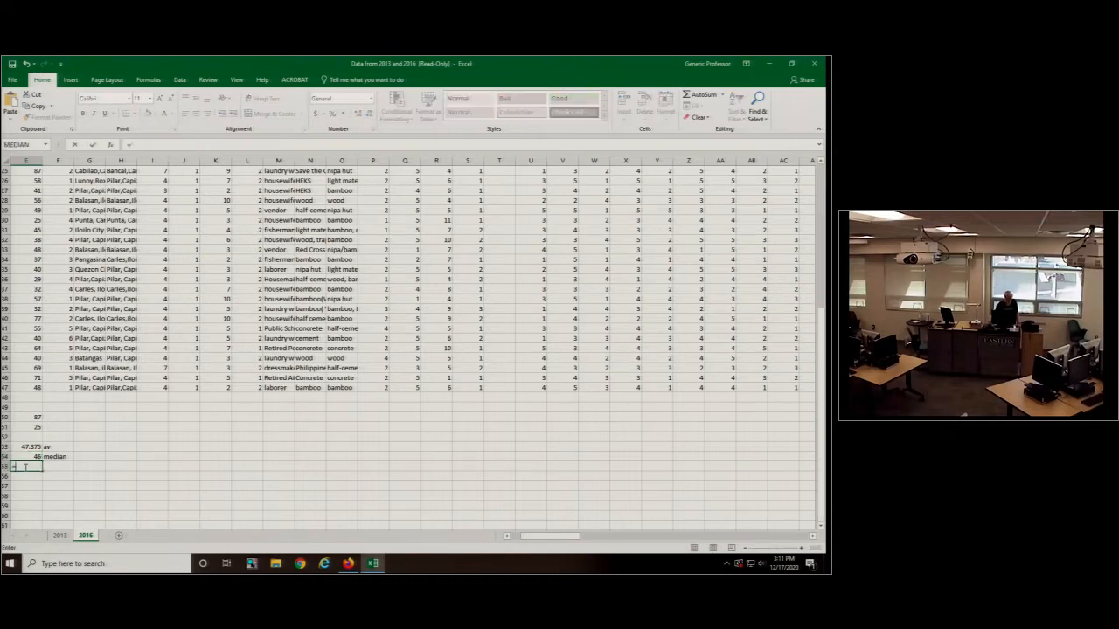
click(45, 145)
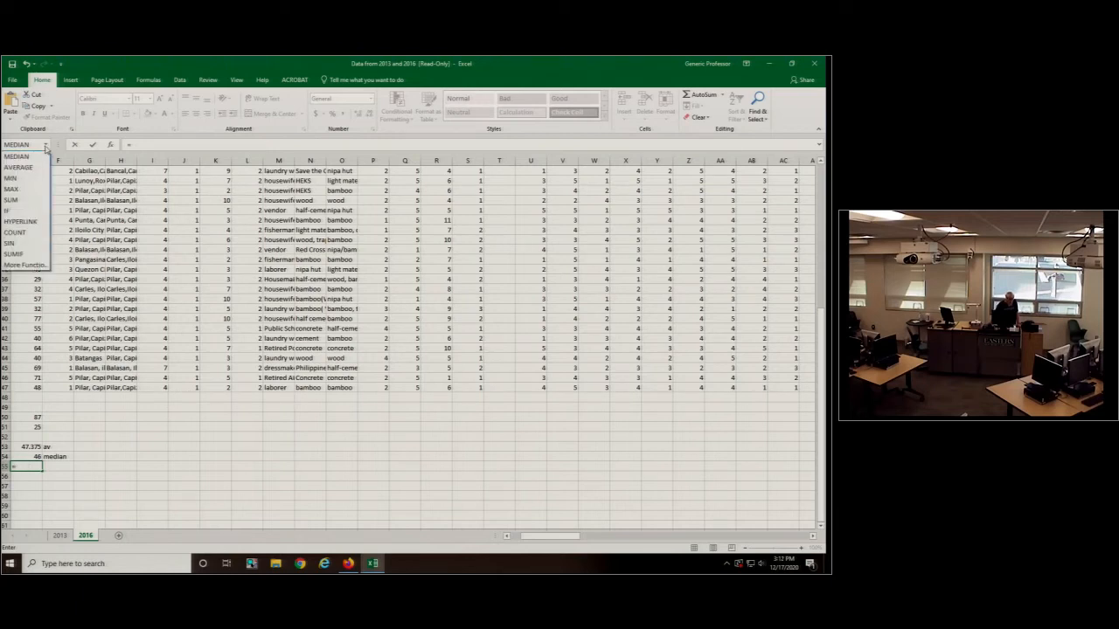
click(34, 264)
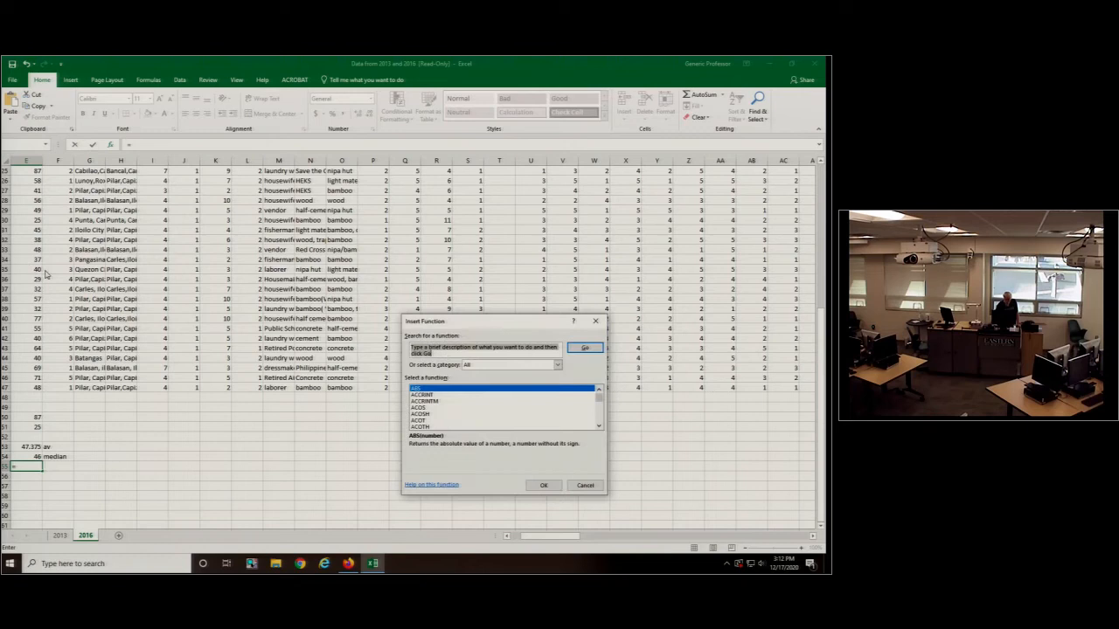
drag(598, 395, 602, 417)
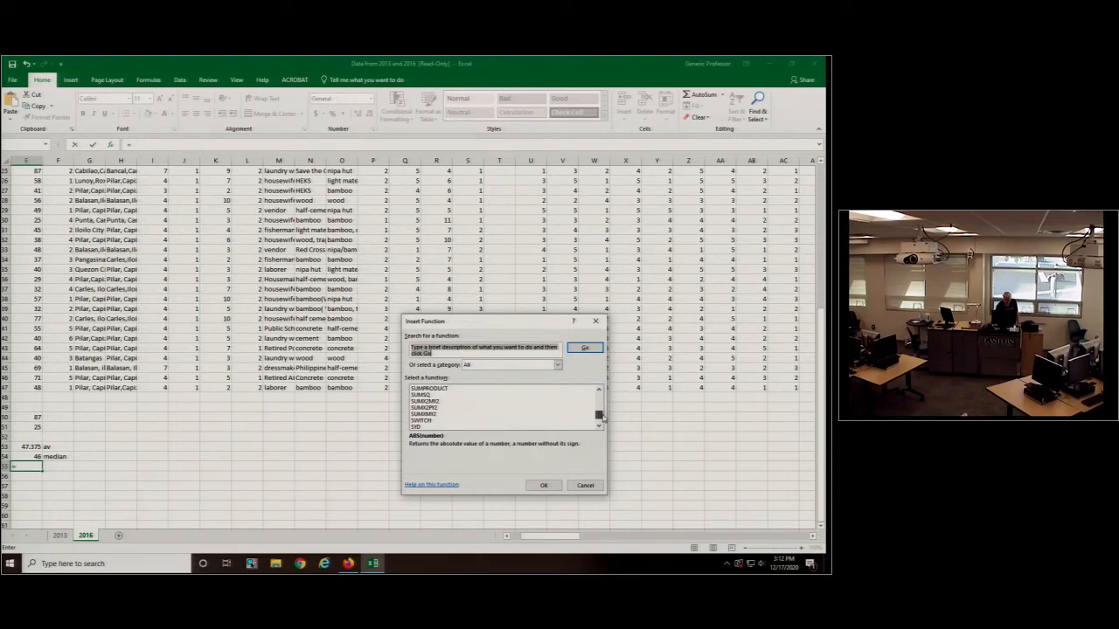
click(599, 391)
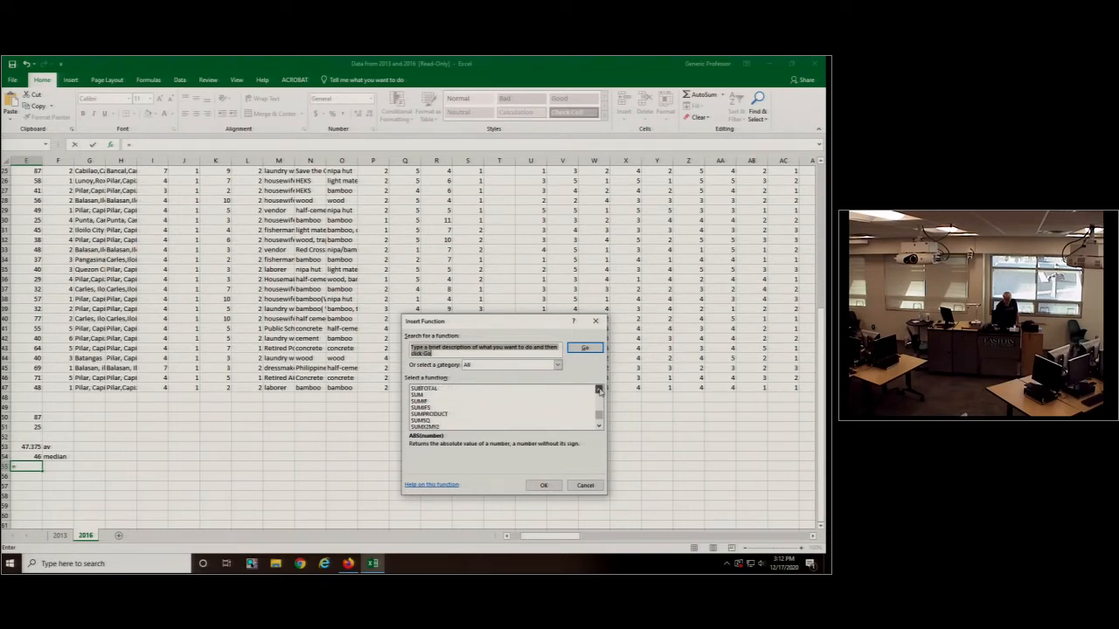
click(598, 391)
click(428, 395)
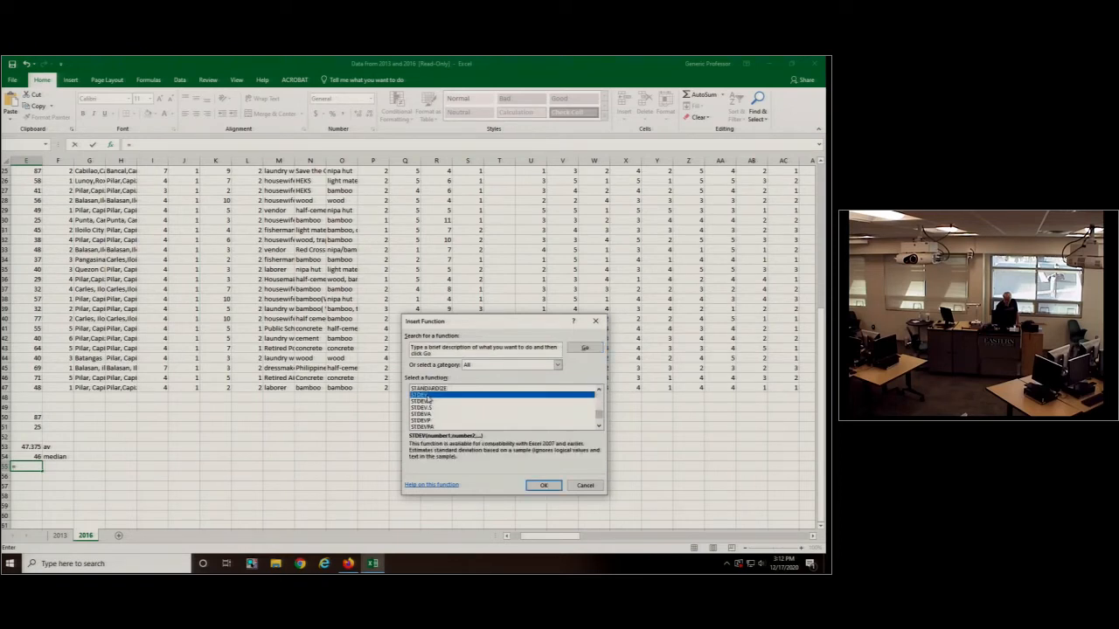
click(537, 487)
drag(35, 387, 40, 142)
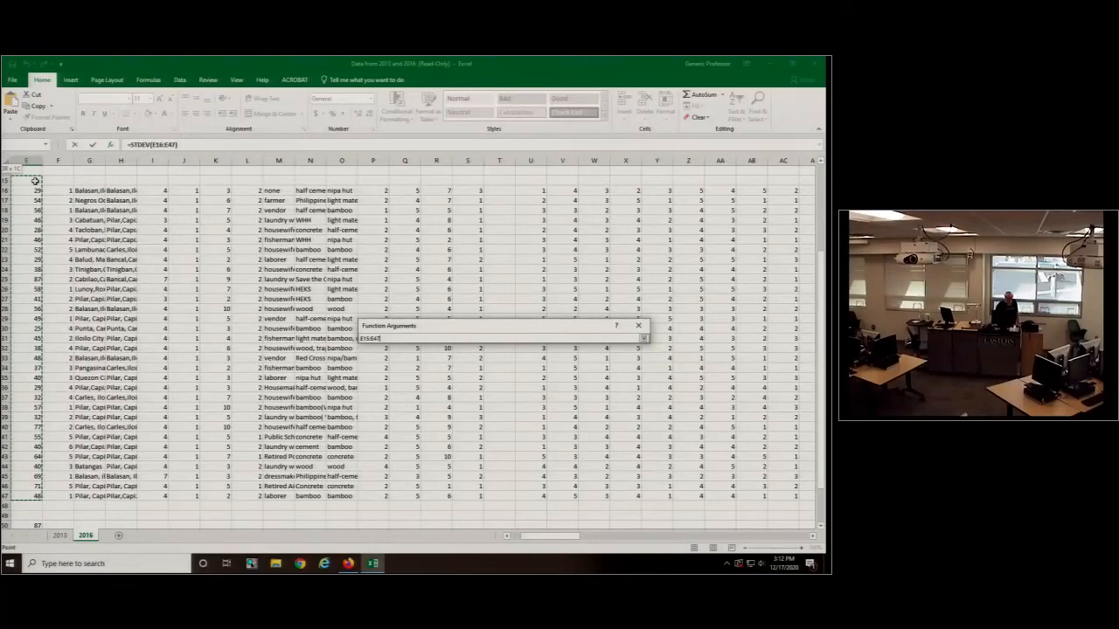
drag(36, 181, 36, 190)
click(587, 480)
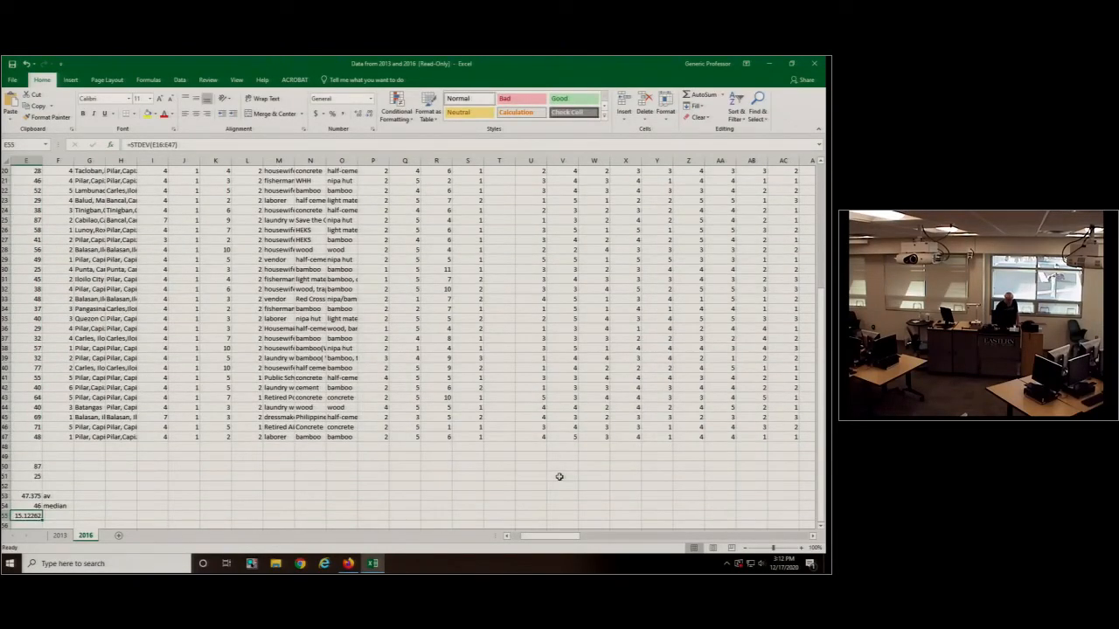
- Label the standard deviation with "sd" in cell F55
click(71, 515)
text(s)
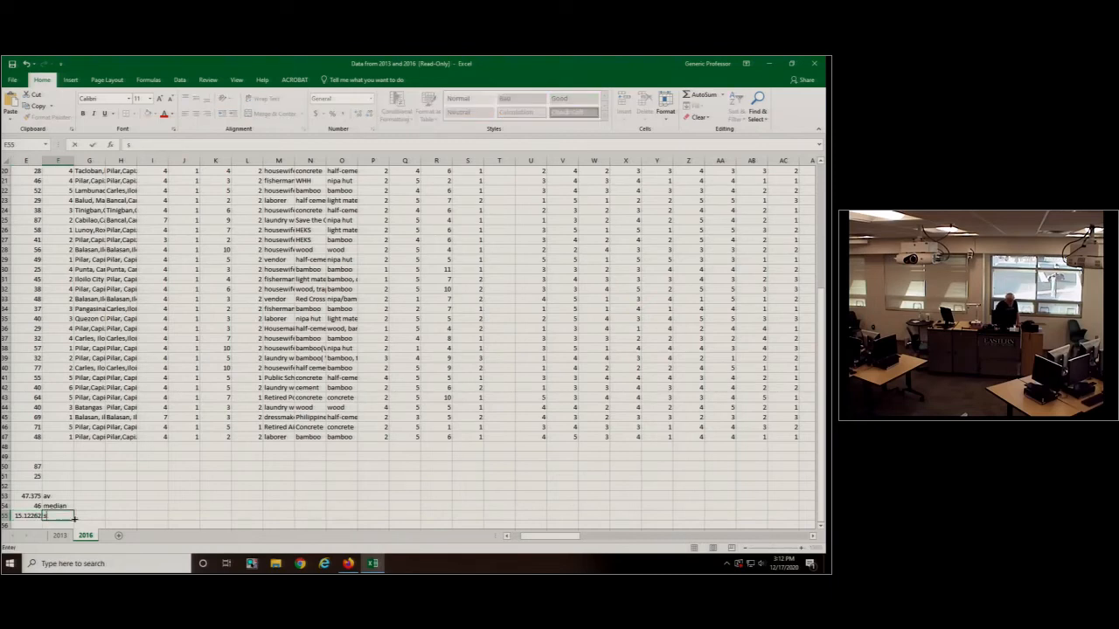
text(d)
key(Return)
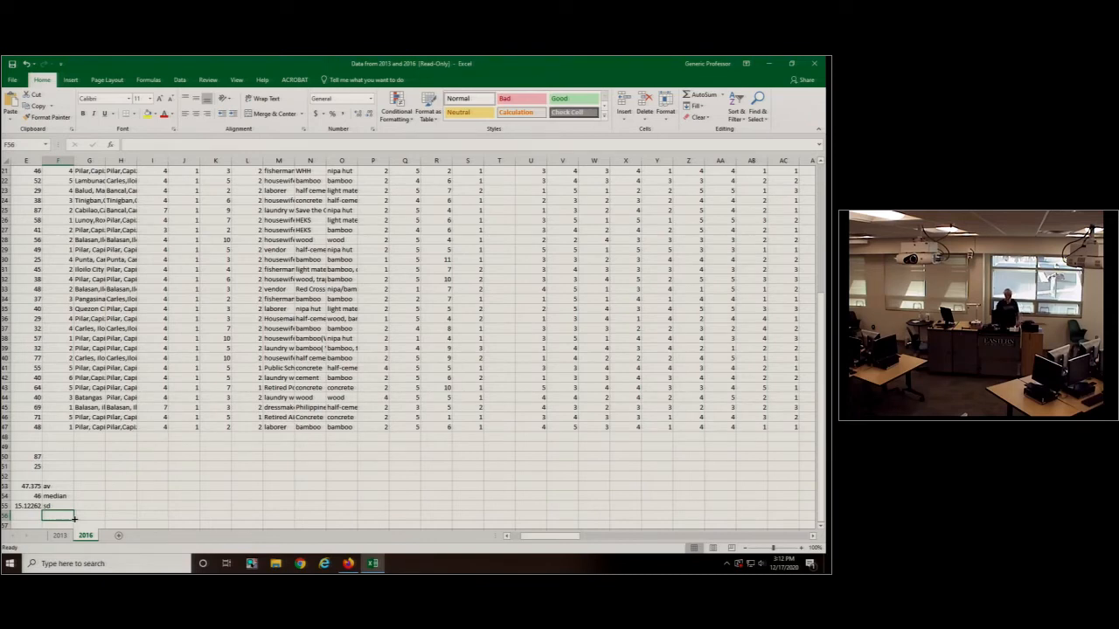
- Review the statistics in E53:E55 and the text responses in columns G, M, N and O
drag(31, 486, 29, 506)
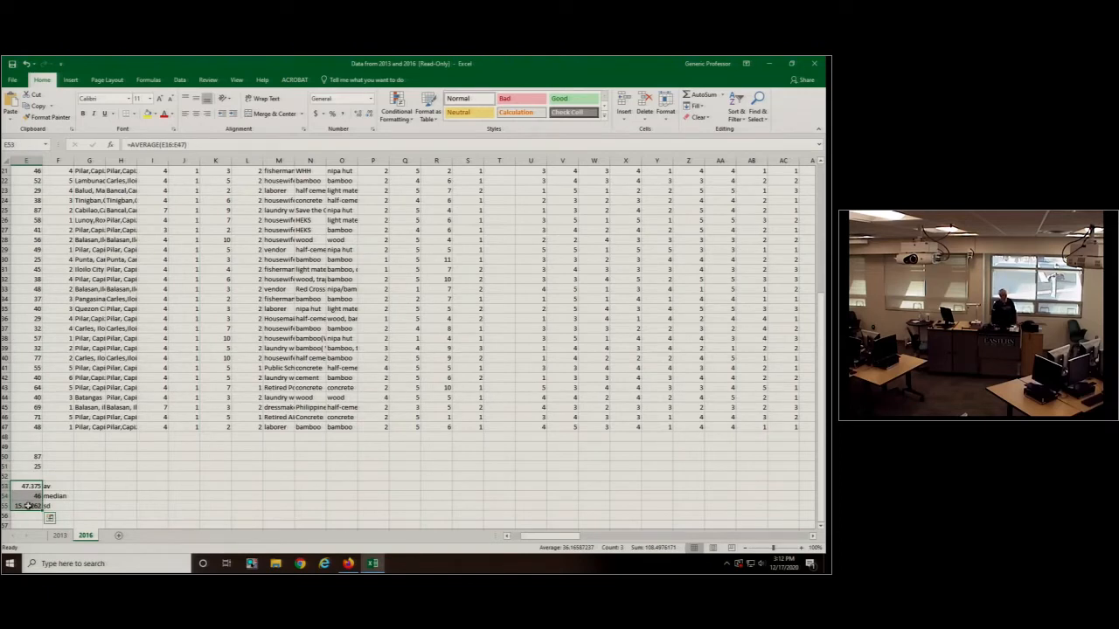
scroll(136, 478, up, 3)
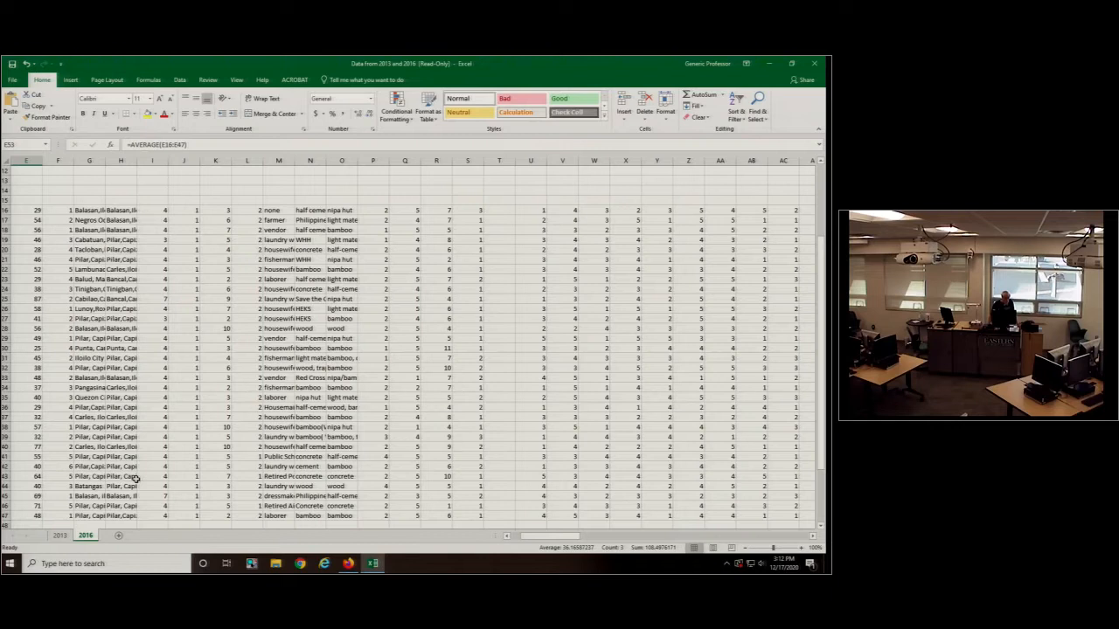
click(90, 210)
drag(90, 210, 81, 505)
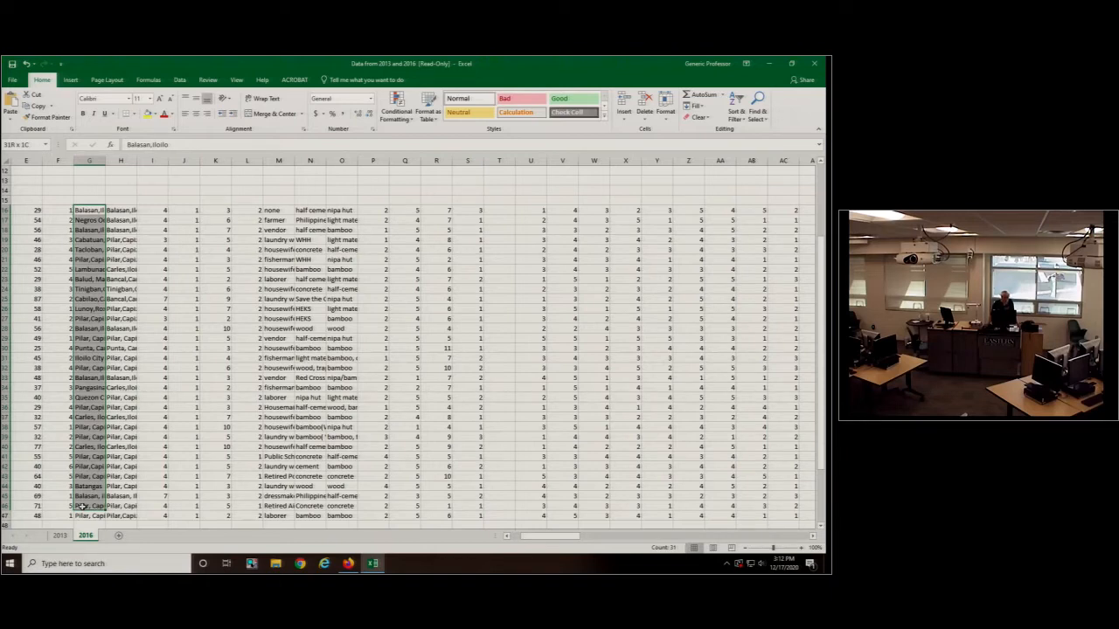
drag(278, 211, 275, 511)
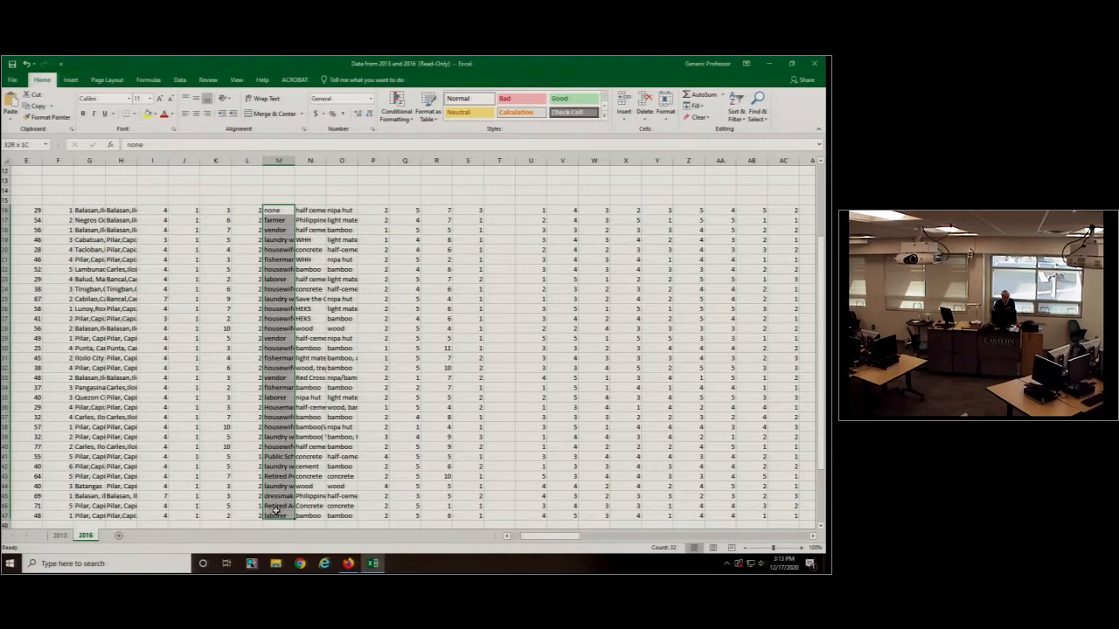
drag(310, 211, 317, 514)
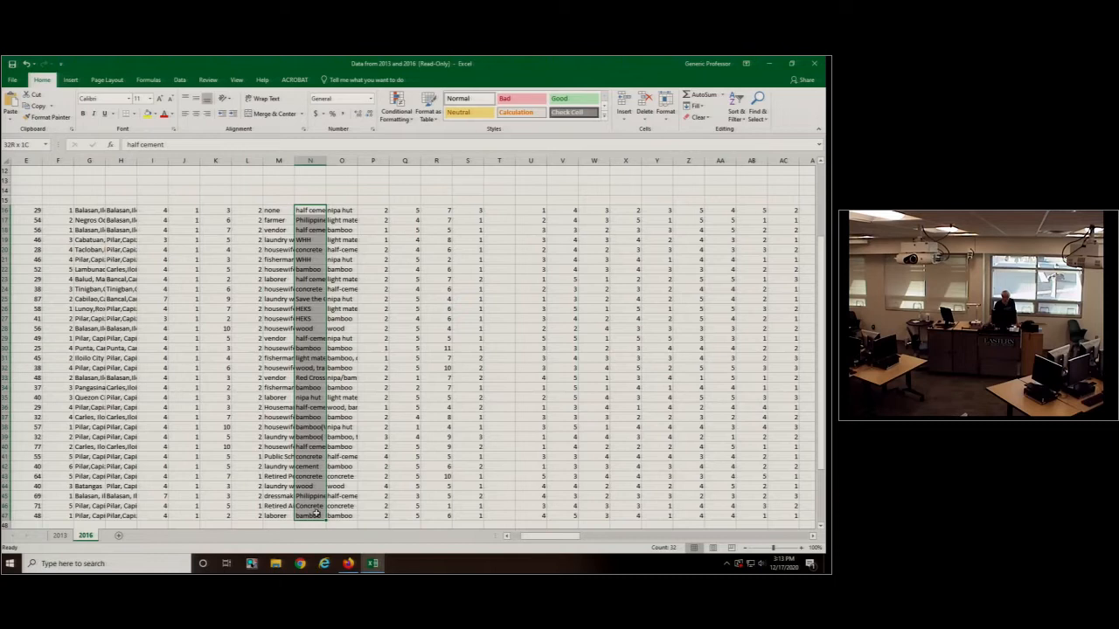
drag(341, 210, 336, 522)
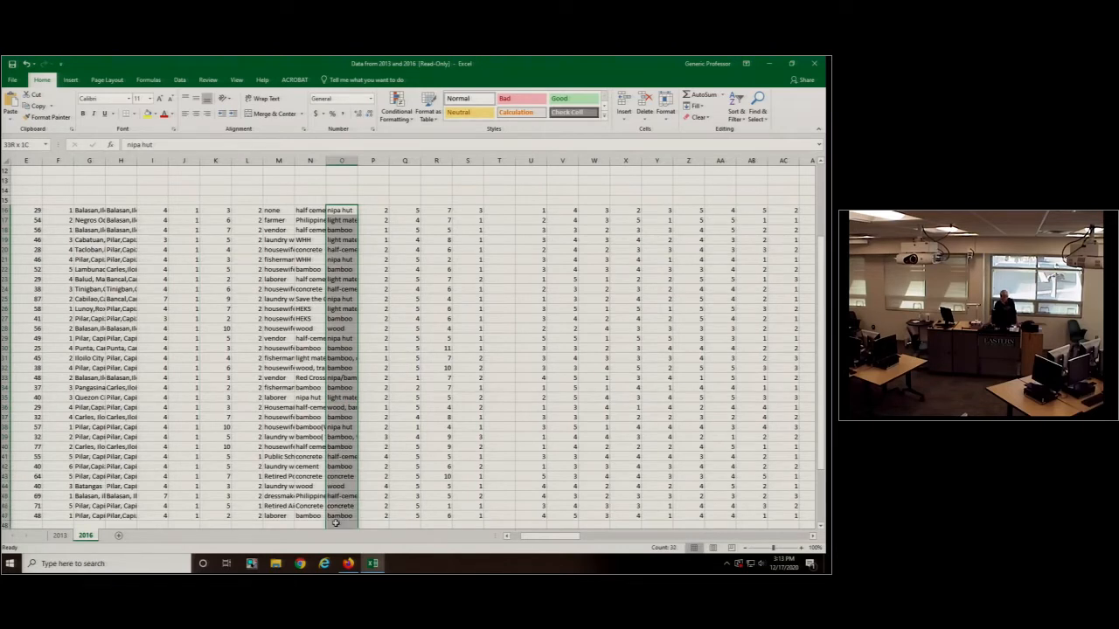
- Examine the data and headings of columns P to R, ending at the Siblings heading in R1
click(371, 210)
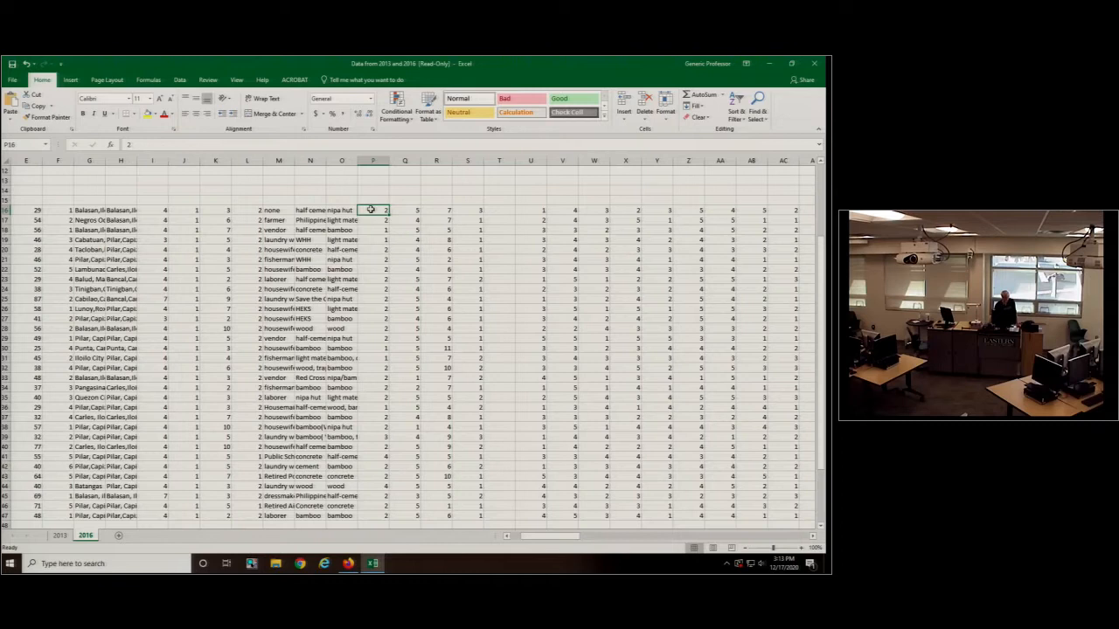
scroll(371, 210, up, 4)
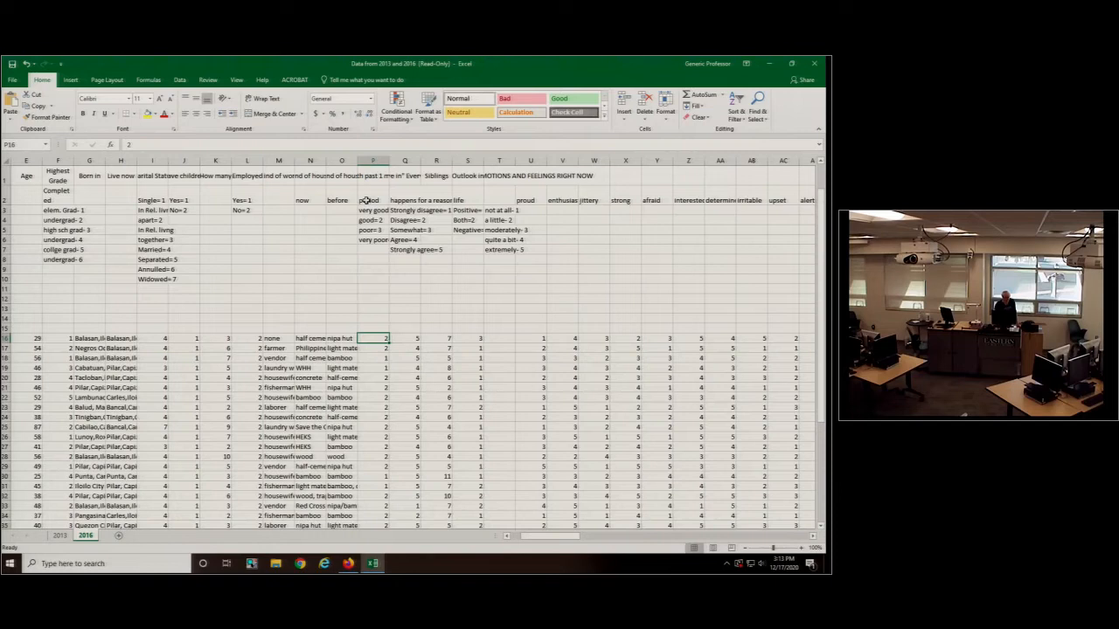
key(Right)
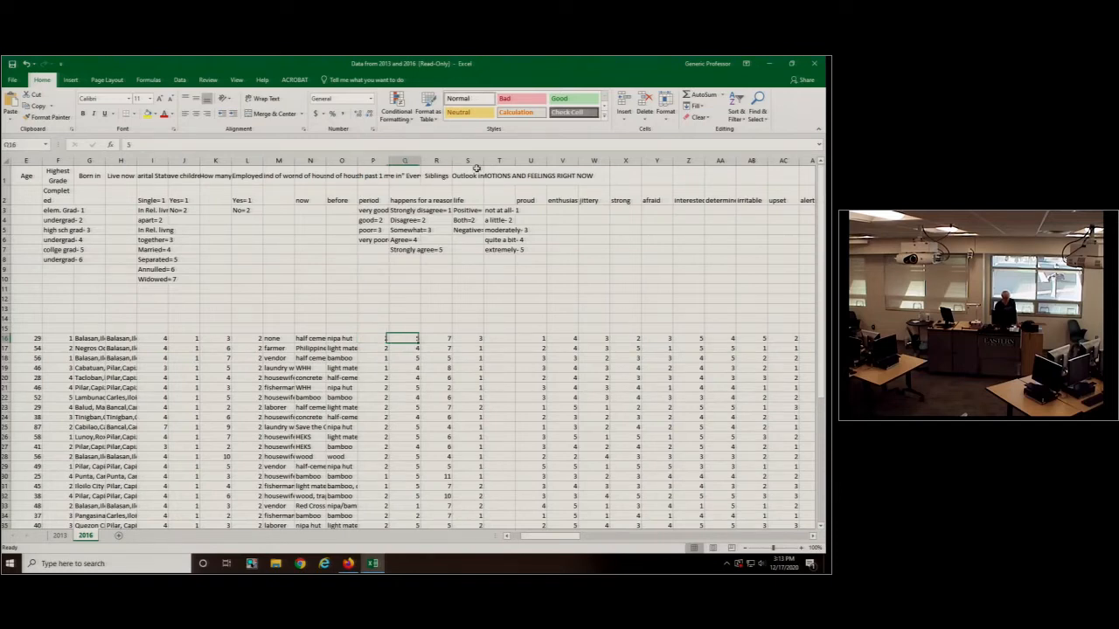
key(Right)
key(Down)
key(Down)
key(Down)
key(Down)
key(Down)
key(Down)
key(Down)
key(Down)
key(Down)
key(Down)
key(Down)
key(Down)
key(Down)
key(Down)
key(Down)
key(Down)
key(Down)
key(Down)
key(Down)
key(Down)
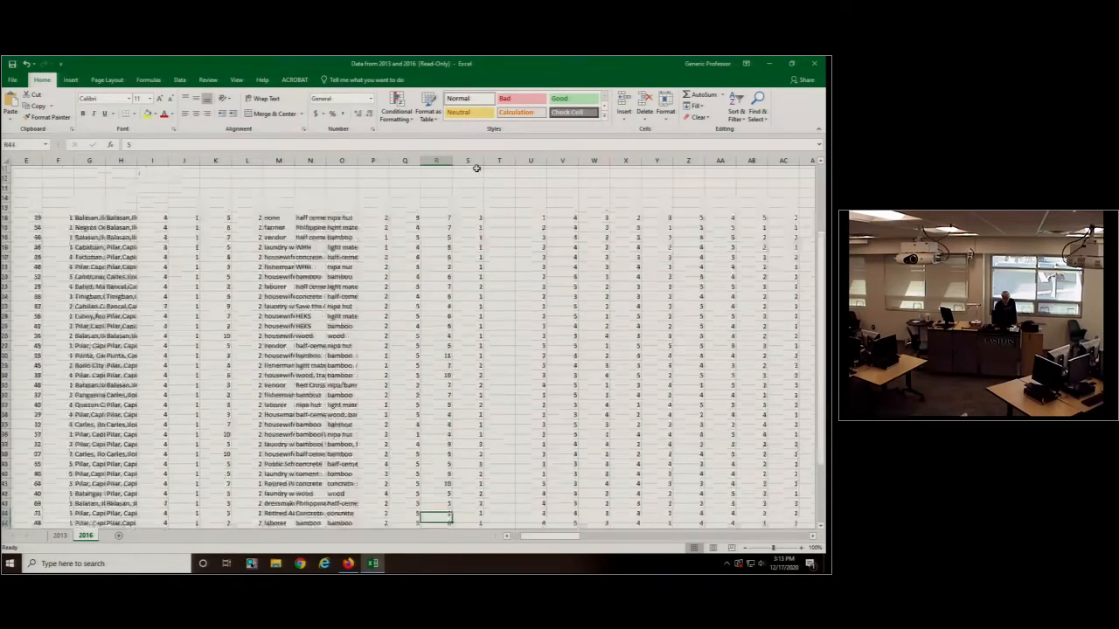
key(Up)
key(Up)
key(Up)
key(Up)
key(Up)
key(Up)
key(Up)
key(Up)
key(Up)
key(Up)
key(Up)
key(Up)
key(Up)
key(Up)
key(Up)
key(Up)
key(Up)
key(Up)
key(Up)
key(Up)
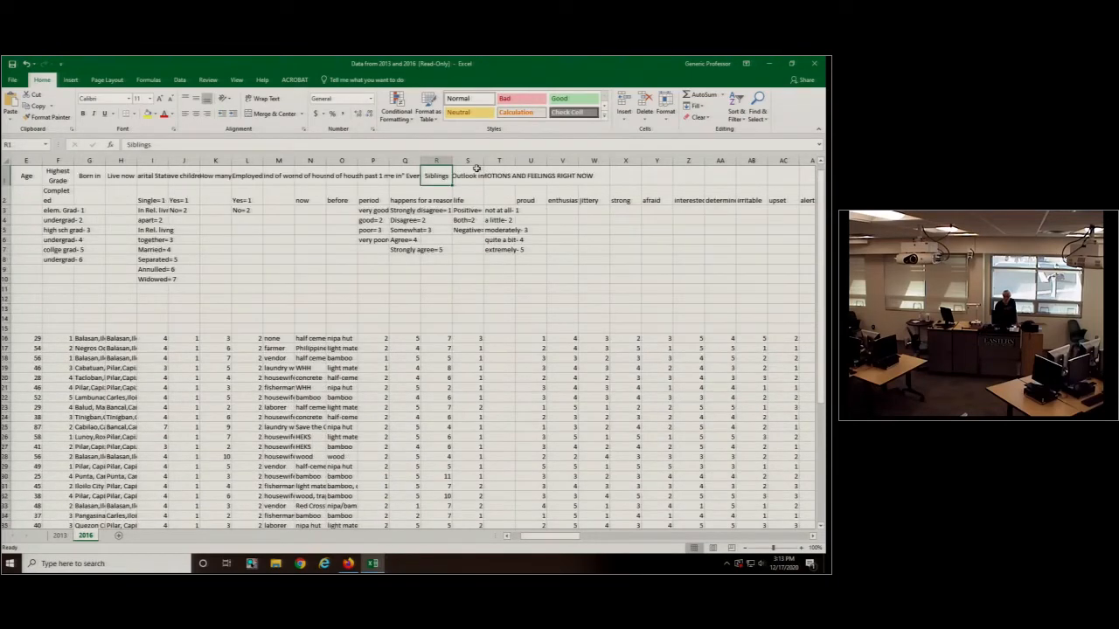
- Look through the row 1 headings from column S past the emotion and CES-D 10 items to the second CES-D 10 heading in CN1
key(Right)
key(Right)
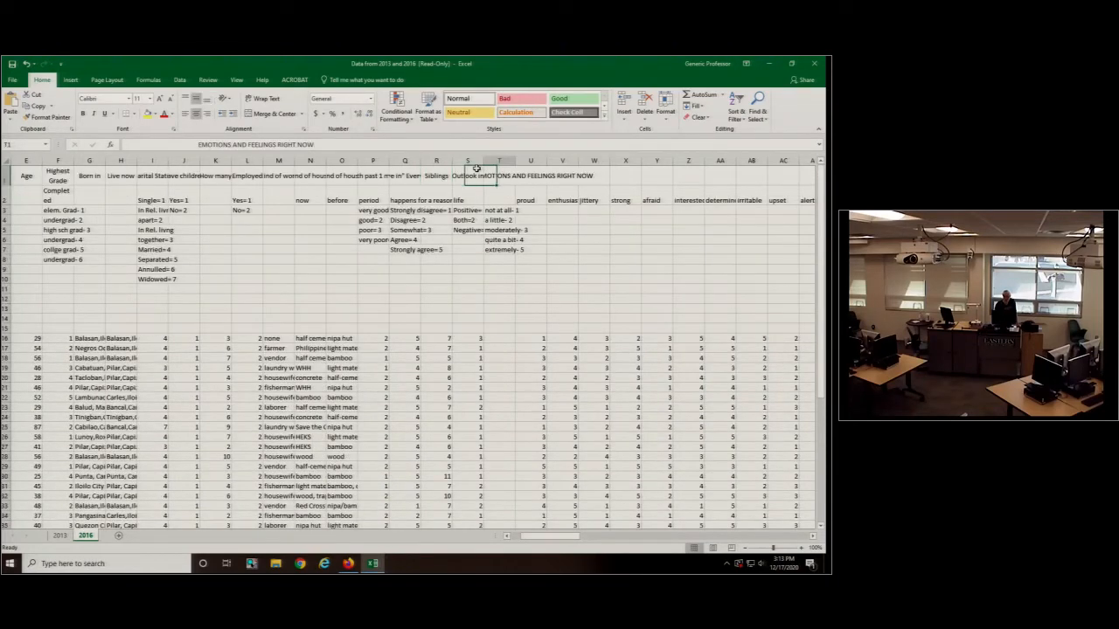
key(Right)
key(Right)
key(Right)
key(Right)
key(Right)
key(Right)
key(Right)
key(Right)
key(Right)
key(Right)
key(Right)
key(Right)
key(Right)
key(Right)
key(Right)
key(Right)
key(Right)
key(Right)
key(Right)
key(Right)
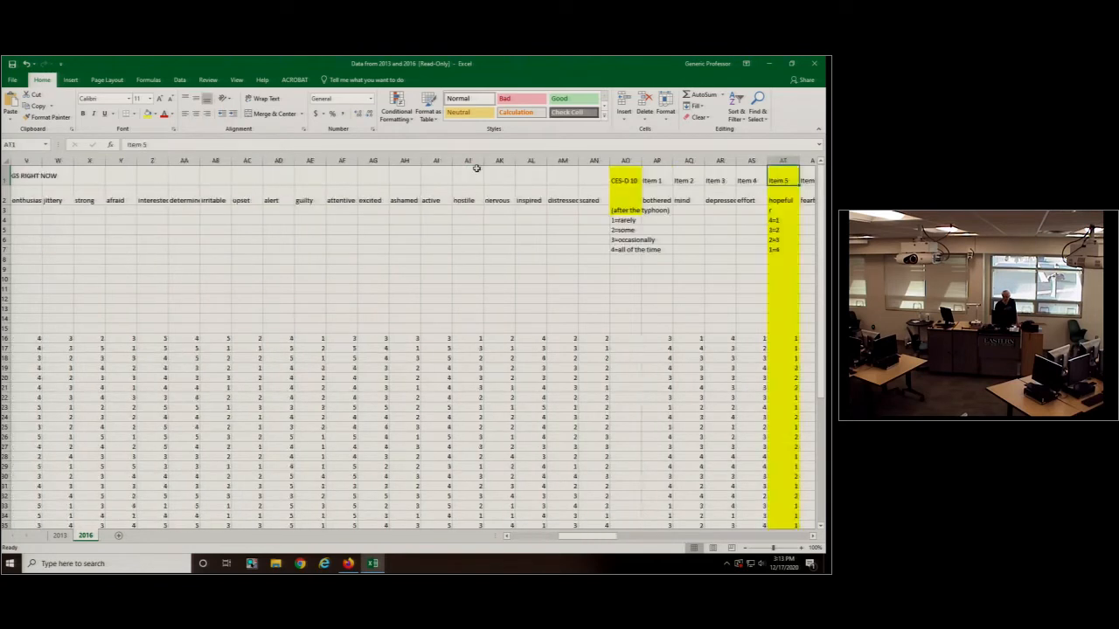
key(Right)
key(Right)
key(Right)
key(Right)
key(Right)
key(Right)
key(Right)
key(Right)
key(Right)
key(Right)
key(Right)
key(Right)
key(Right)
key(Right)
key(Right)
key(Right)
key(Right)
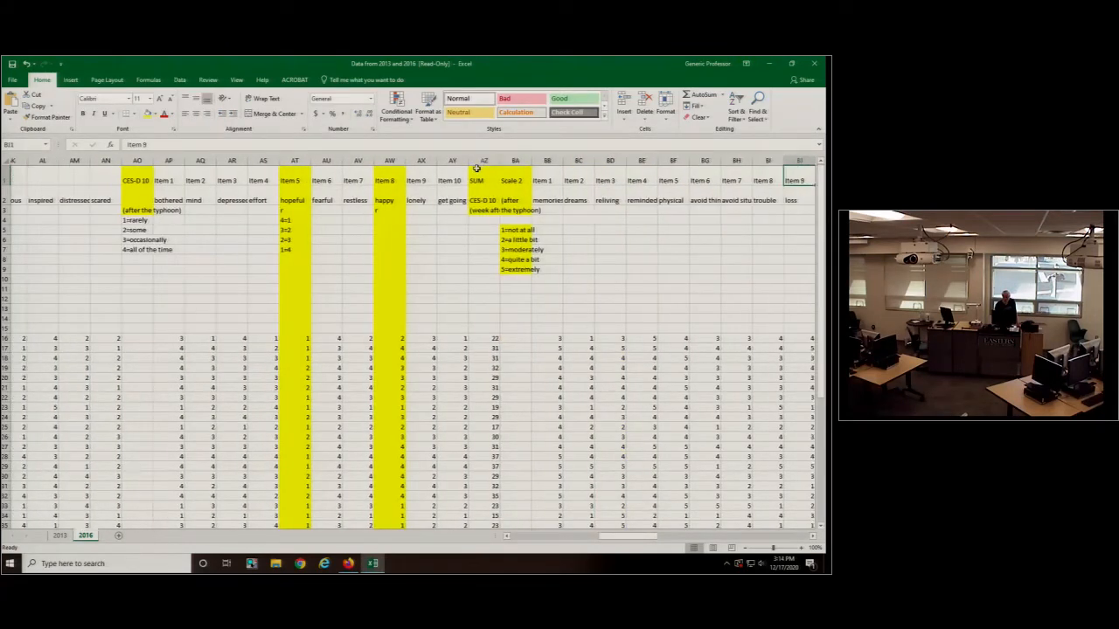
key(Right)
key(Right)
key(Right)
key(Right)
key(Right)
key(Right)
key(Right)
key(Right)
key(Right)
key(Right)
key(Right)
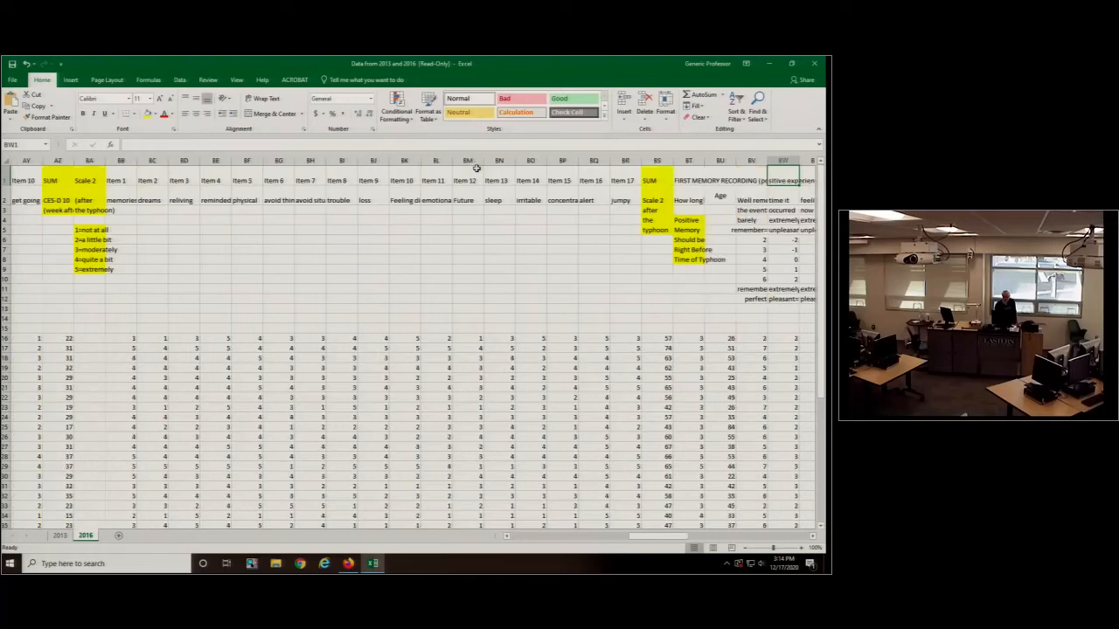
key(Right)
key(Right)
key(Right)
key(Right)
key(Right)
key(Right)
key(Right)
key(Right)
key(Right)
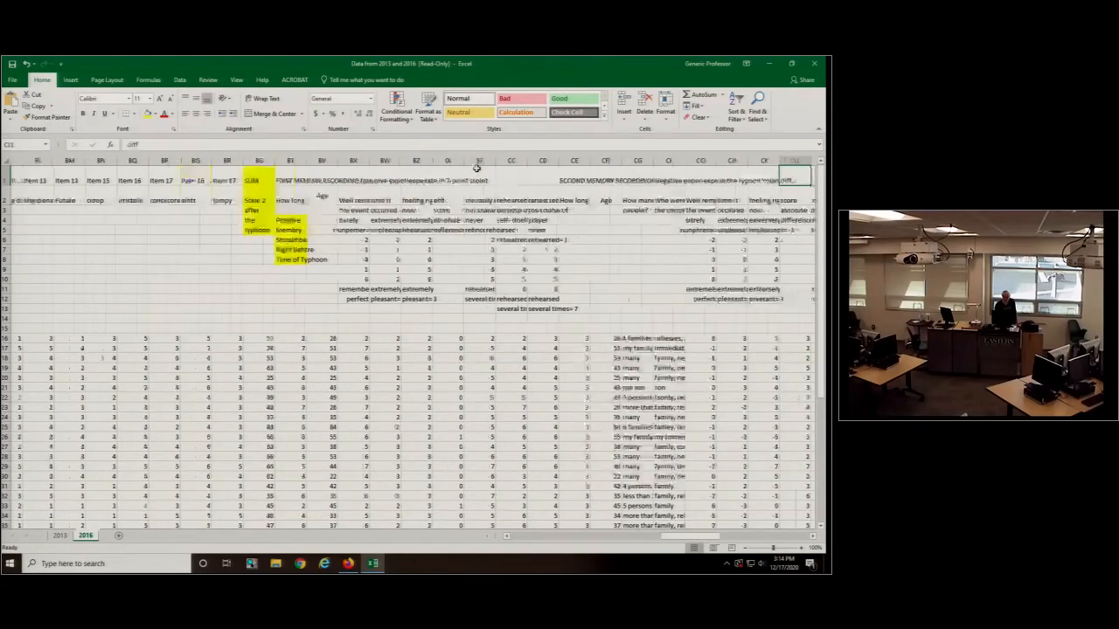
key(Right)
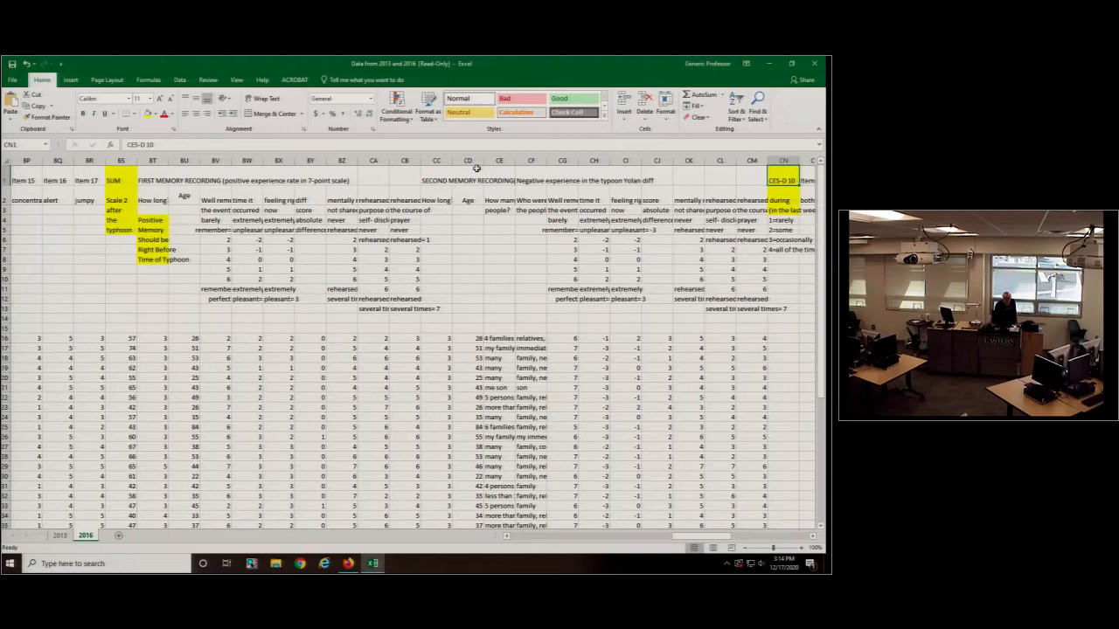
- Examine the first memory recording's headings for feeling at the time it occurred (BW) and feeling right now (BX)
drag(245, 201, 243, 212)
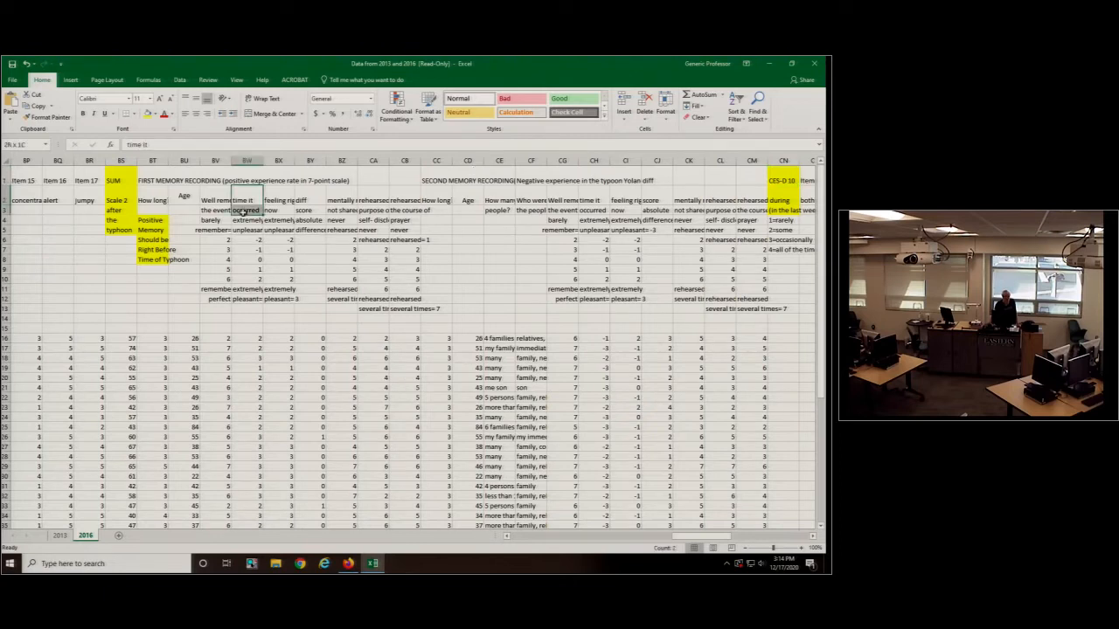
click(278, 198)
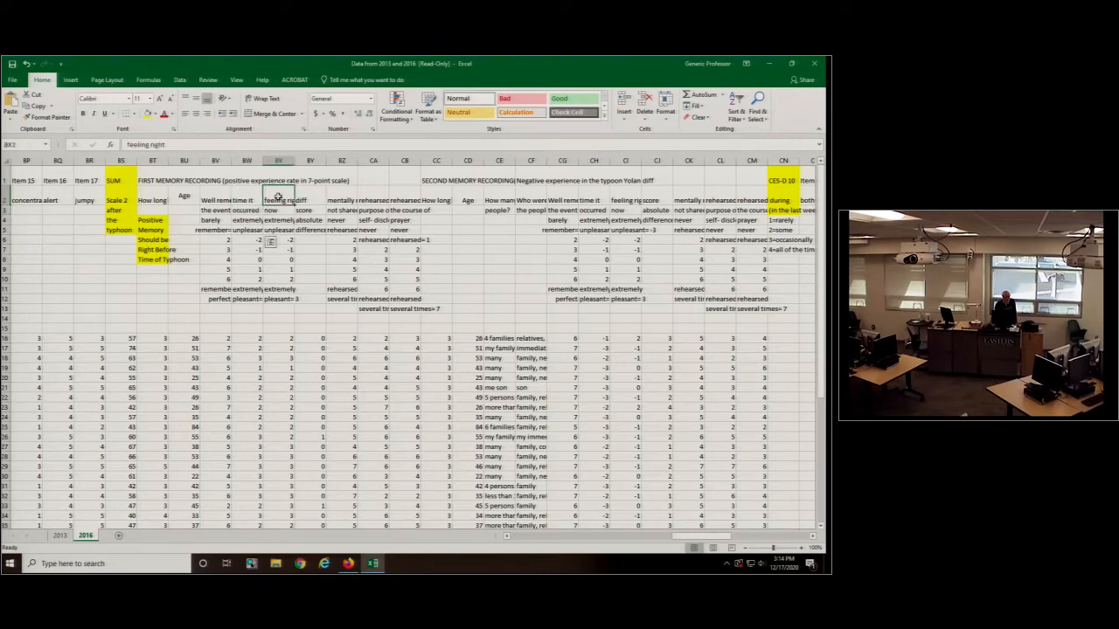
drag(278, 198, 279, 226)
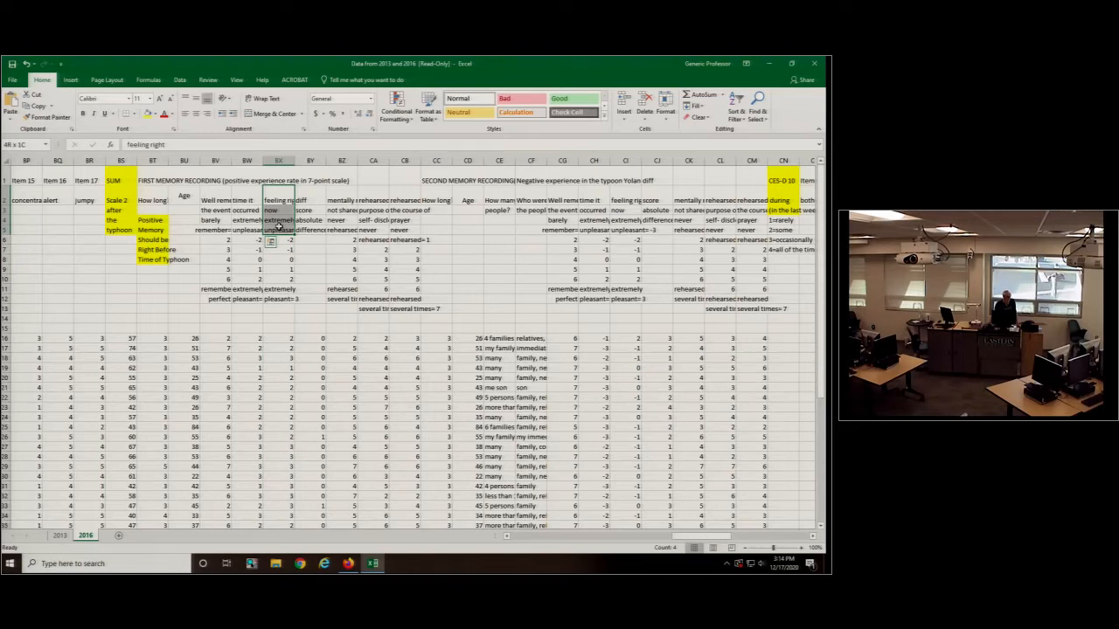
- Widen column BW to make its scale labels readable and inspect the rating codes between unpleasant and pleasant
click(248, 299)
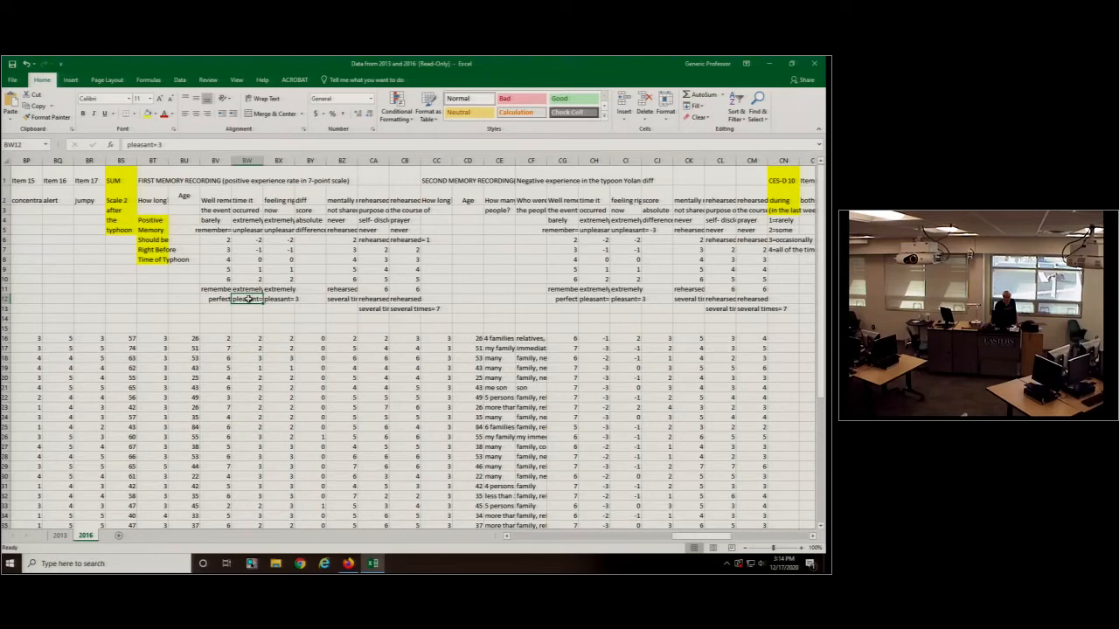
drag(262, 162, 275, 165)
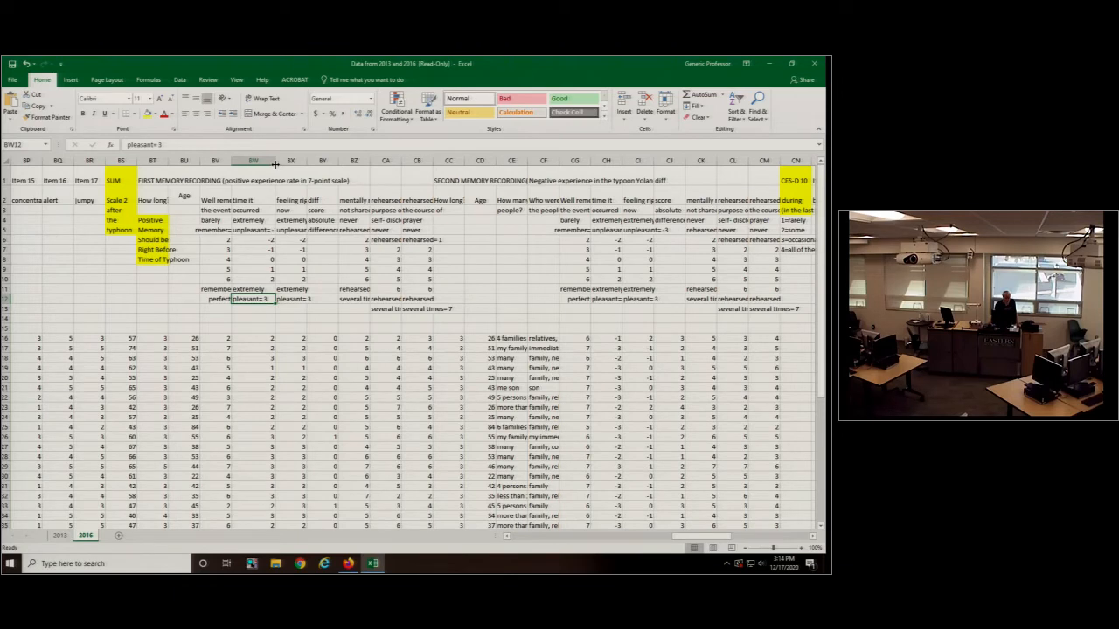
click(249, 280)
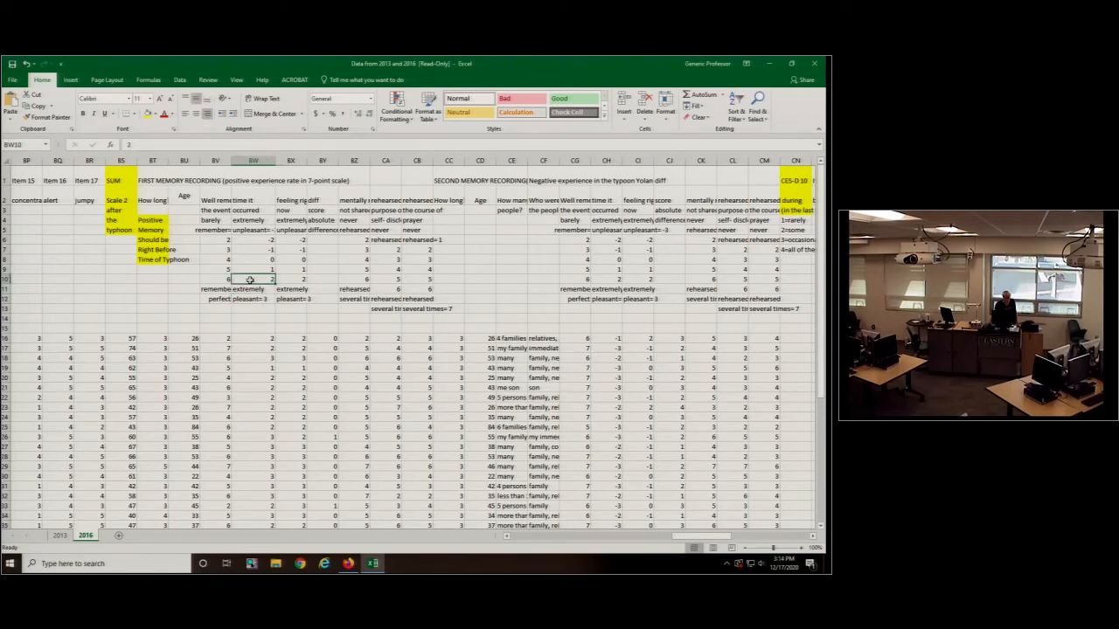
click(258, 229)
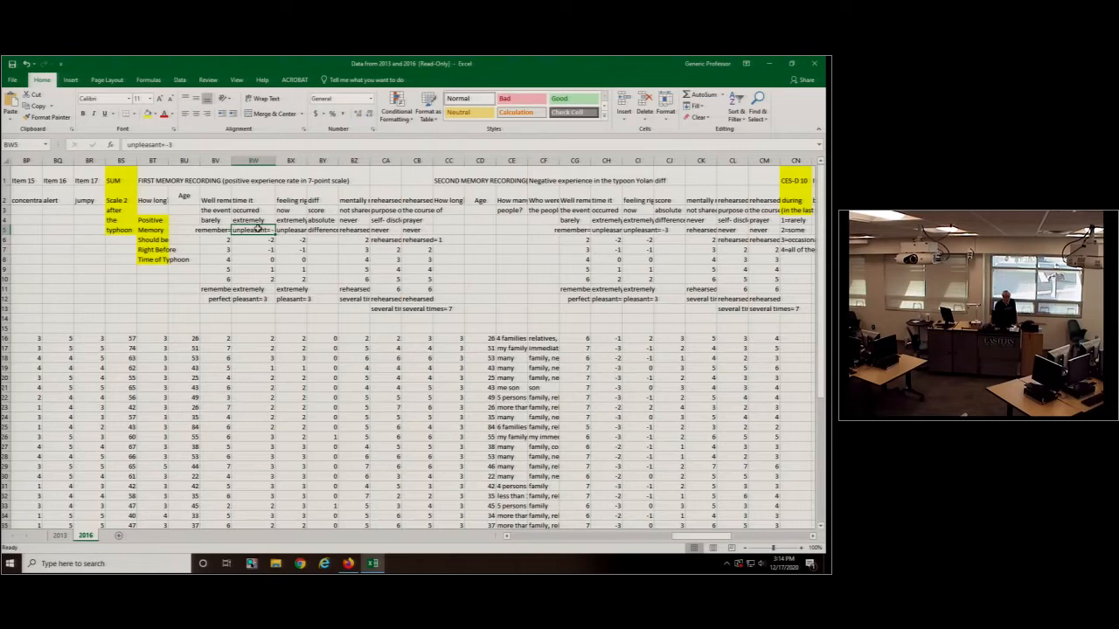
- Widen columns BW and BX to show their labels, and inspect the unpleasant-to-pleasant rating codes under feeling right now in BX
drag(272, 161, 285, 161)
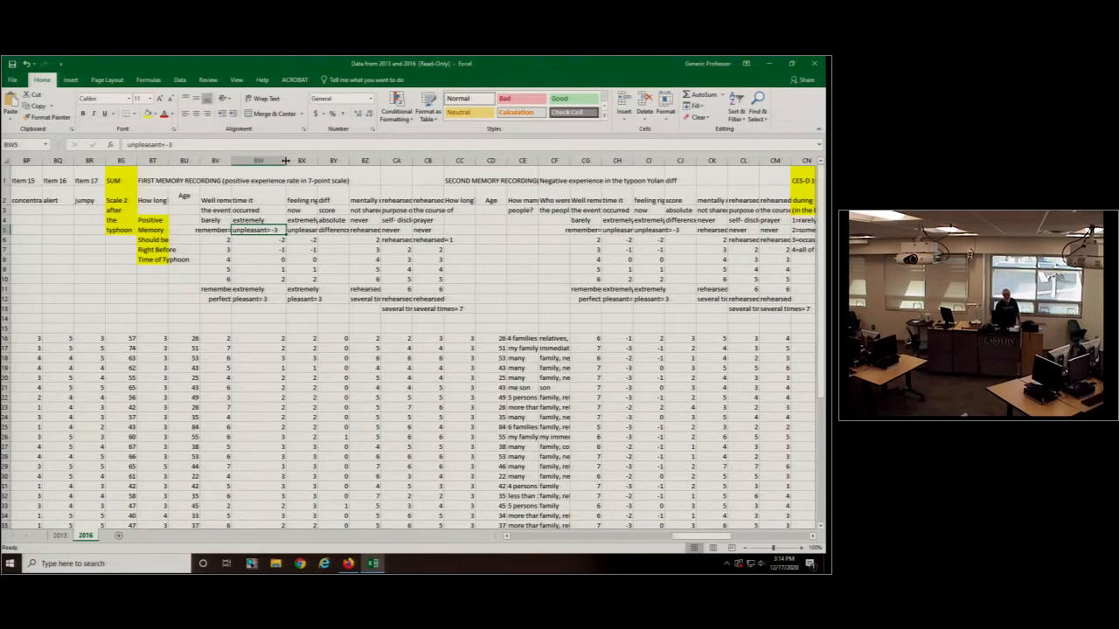
drag(285, 161, 358, 161)
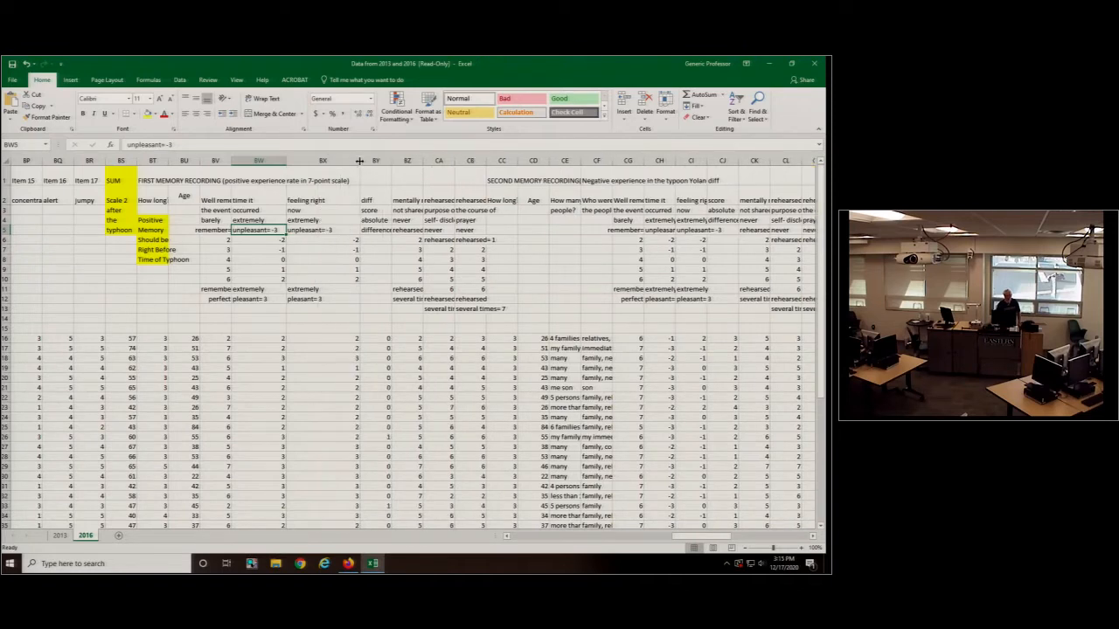
click(335, 202)
click(328, 230)
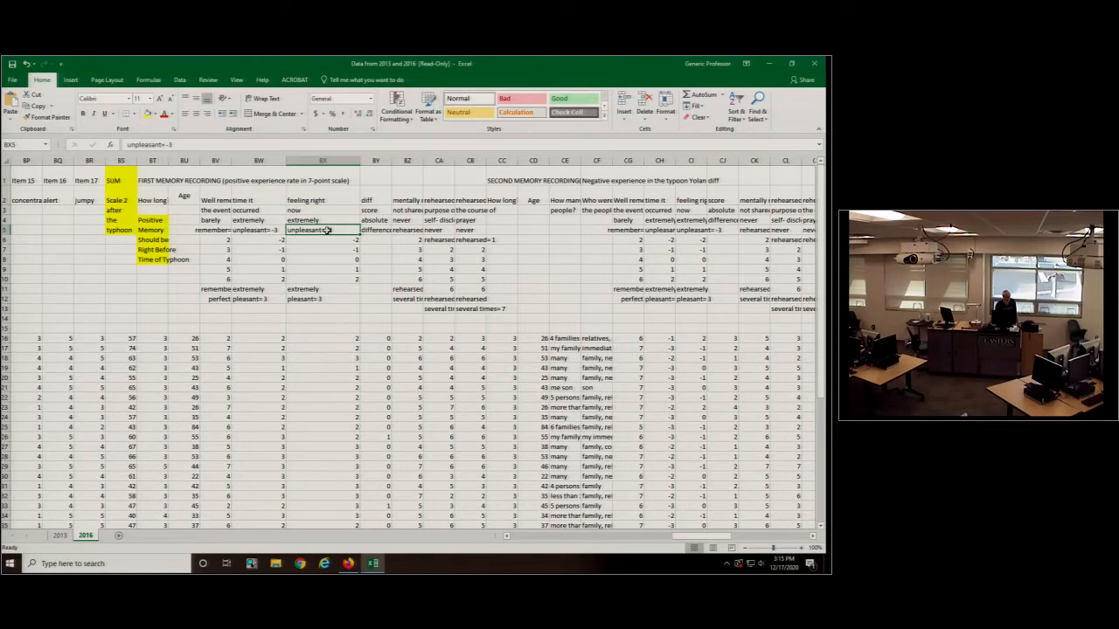
click(329, 299)
drag(329, 279, 327, 240)
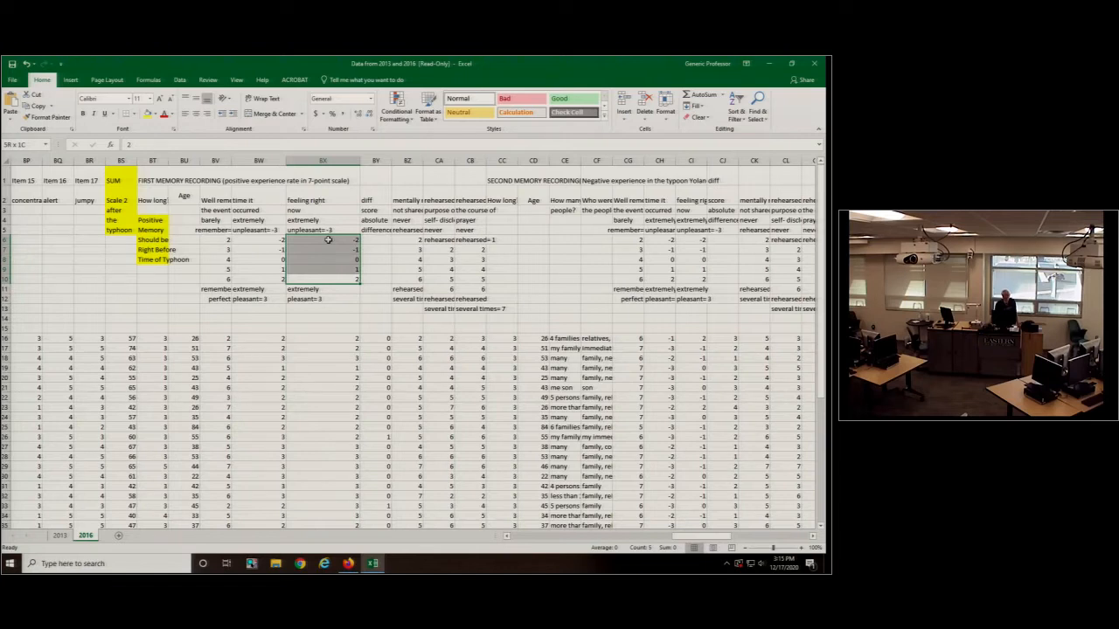
- Widen column BY to show its absolute difference label and examine the first memory's difference scores in BY16:BY47
drag(391, 161, 405, 160)
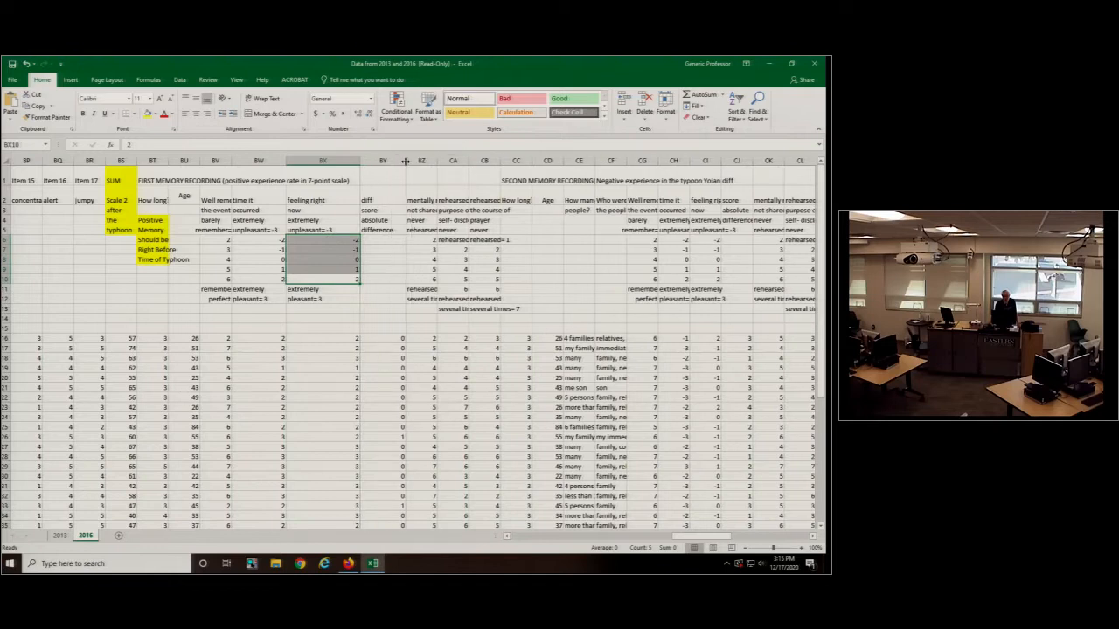
click(377, 230)
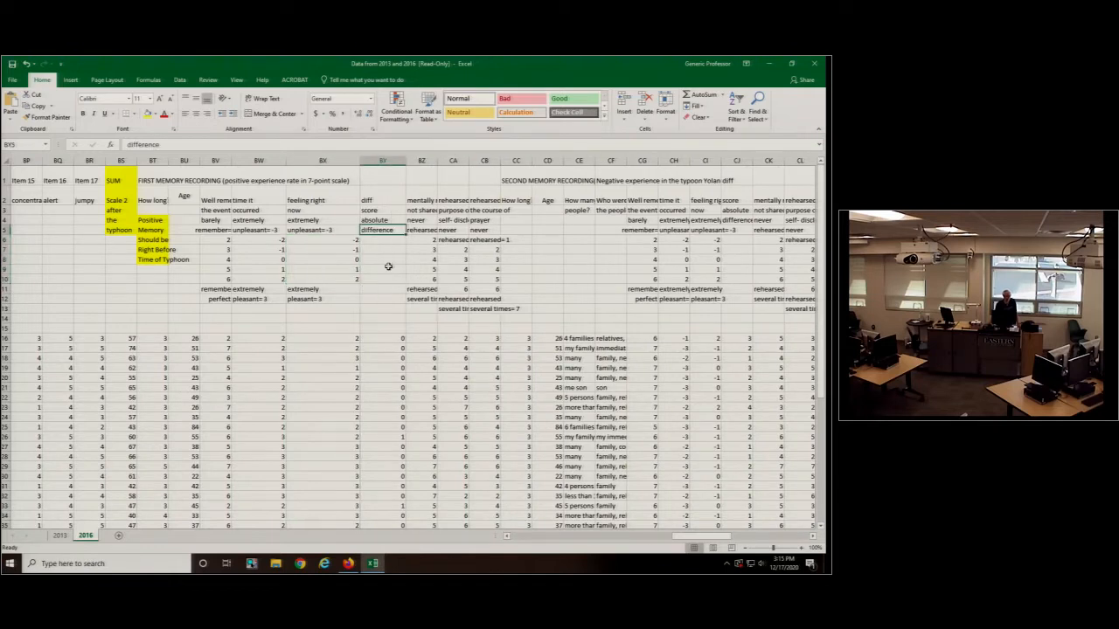
drag(388, 338, 403, 520)
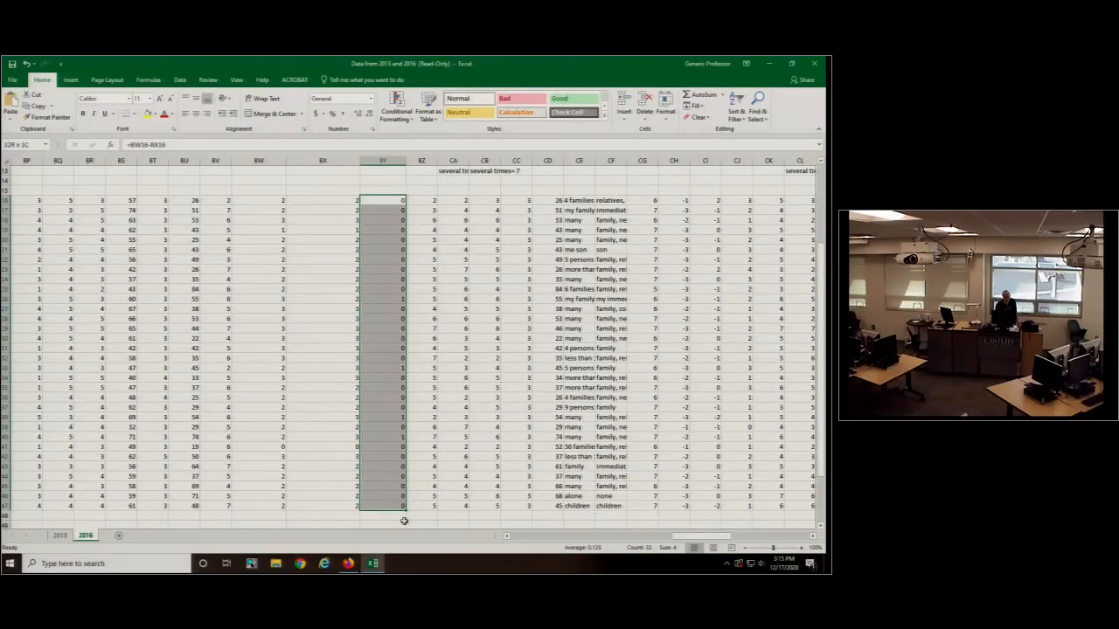
scroll(384, 441, up, 4)
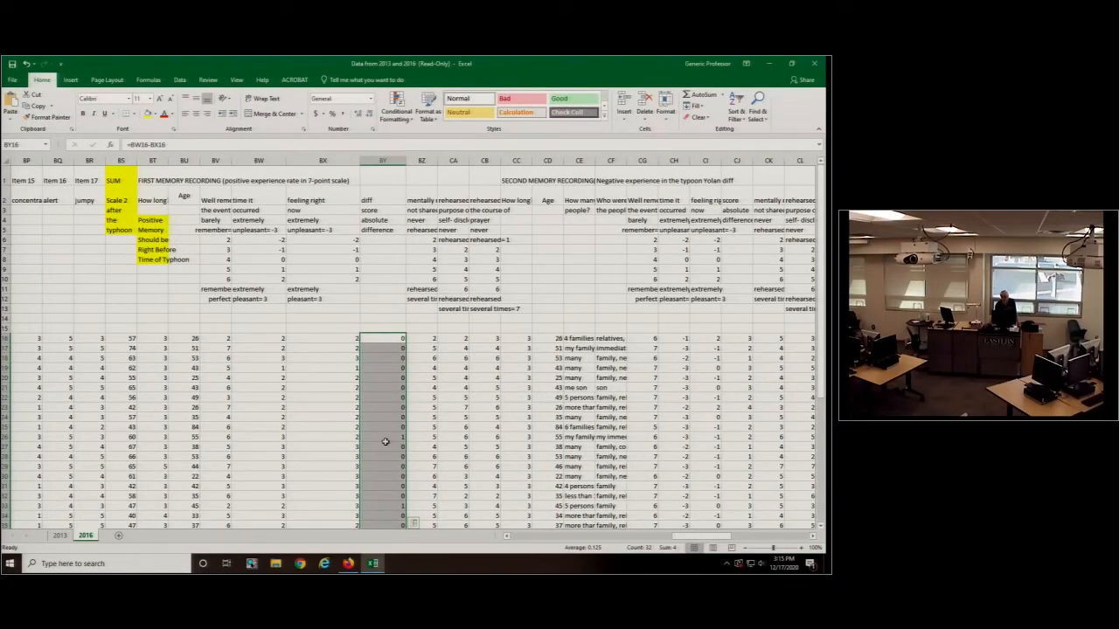
scroll(383, 420, down, 4)
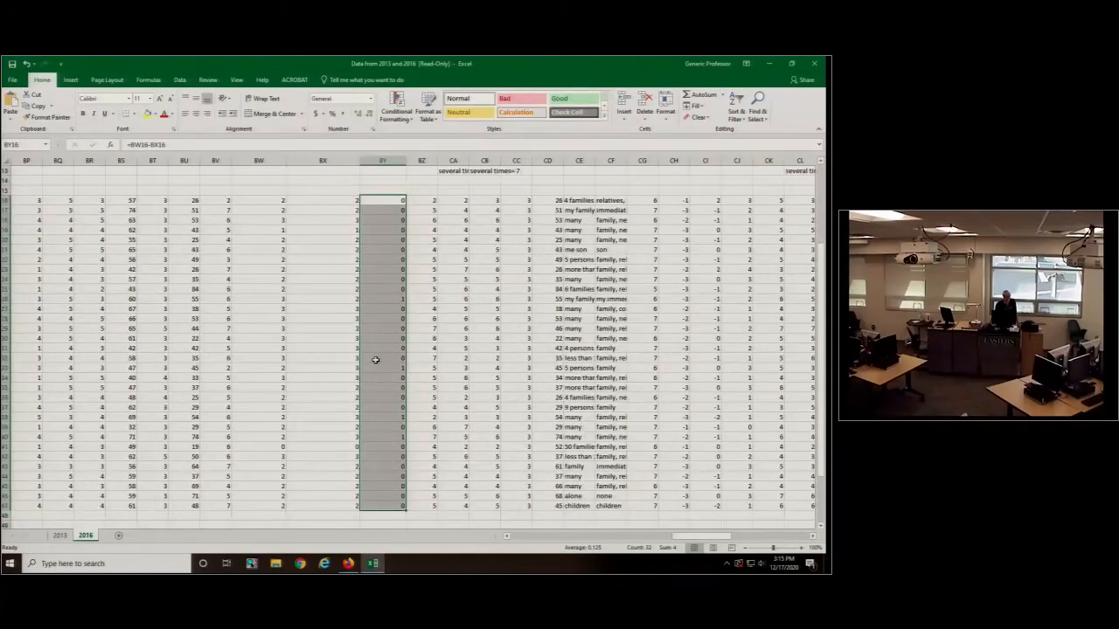
scroll(375, 359, up, 4)
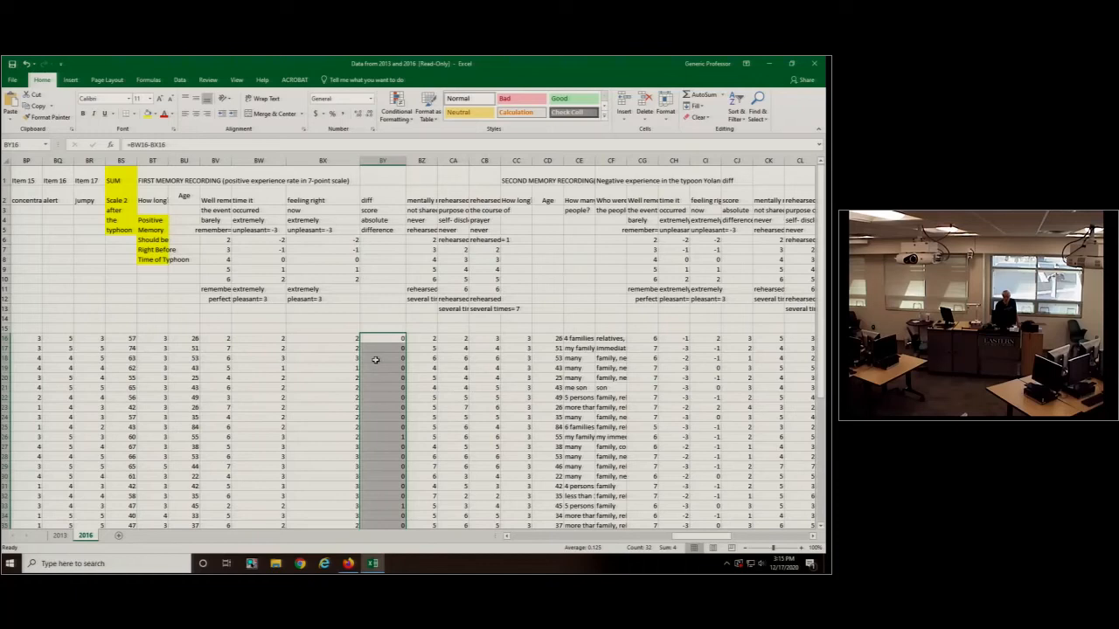
click(384, 239)
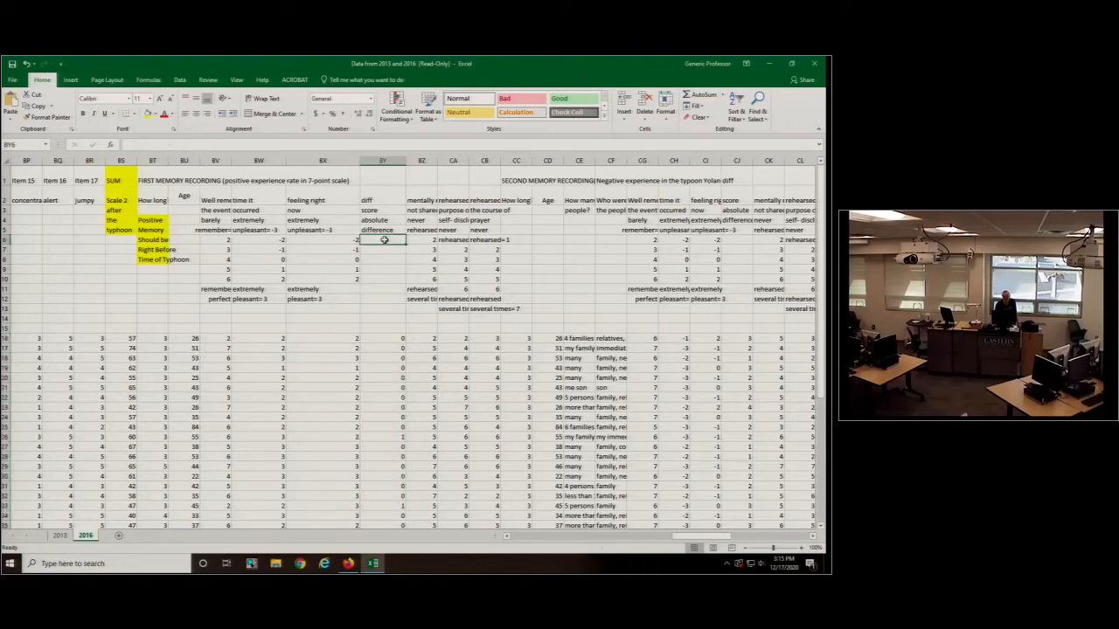
- Widen columns CG and CH of the second memory recording and inspect the unpleasant and pleasant scale labels in CH
key(Right)
key(Right)
key(Right)
key(Right)
key(Right)
key(Right)
key(Right)
key(Right)
key(Right)
key(Right)
key(Right)
key(Right)
key(Right)
key(Right)
key(Right)
key(Right)
key(Right)
key(Right)
key(Right)
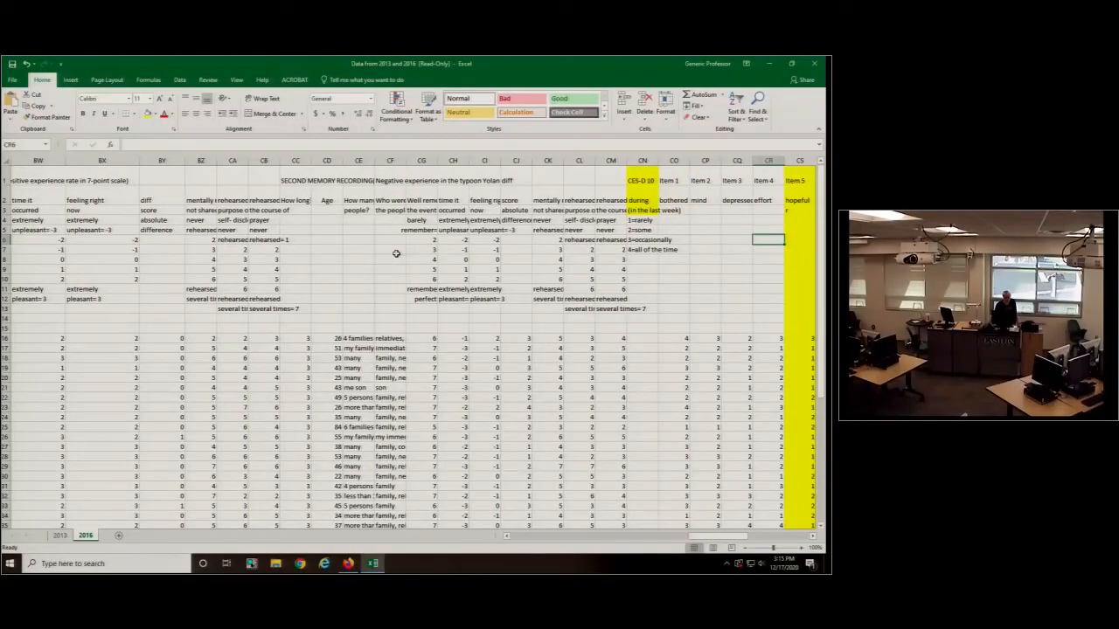
drag(437, 160, 470, 160)
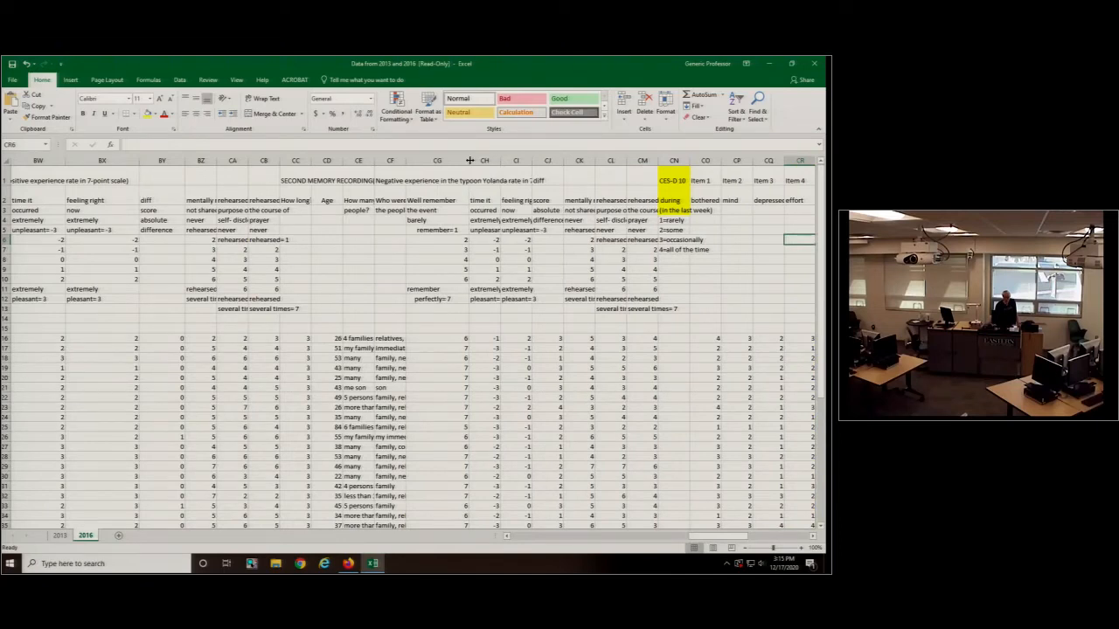
drag(500, 160, 537, 160)
click(516, 231)
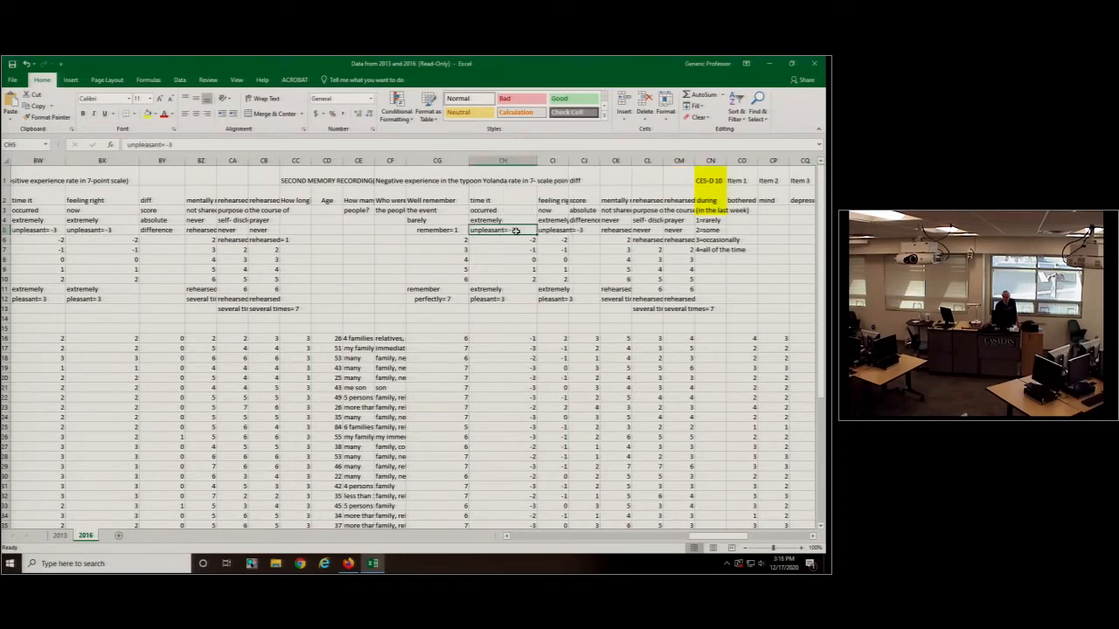
click(513, 299)
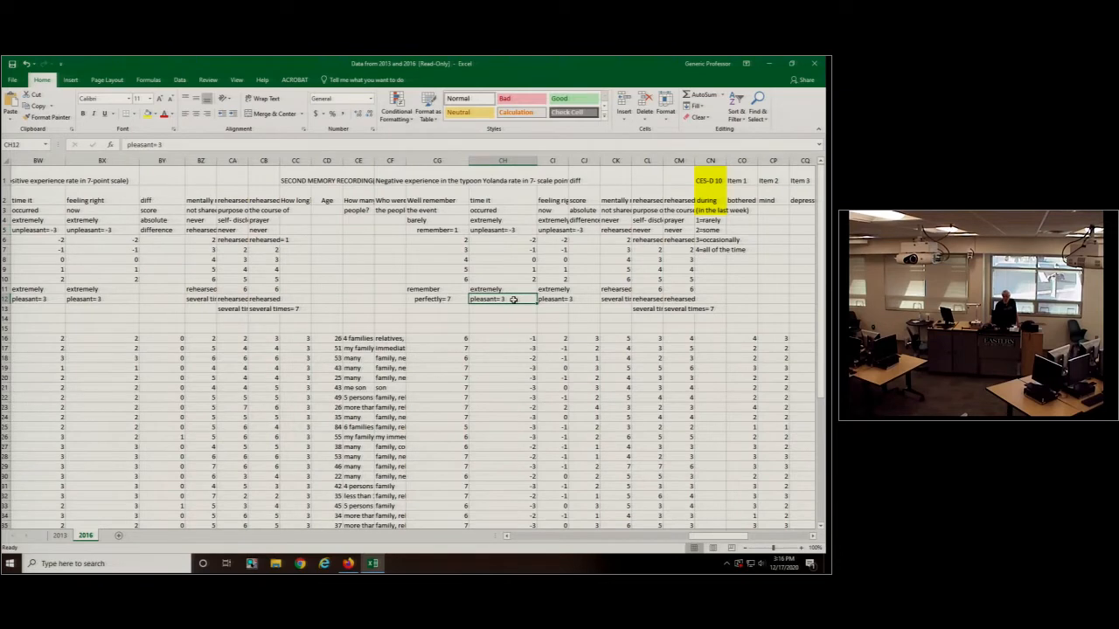
- Widen columns CI and CJ to reveal their labels, and check the unpleasant scale label under feeling right now in CI5
drag(568, 160, 597, 161)
click(568, 229)
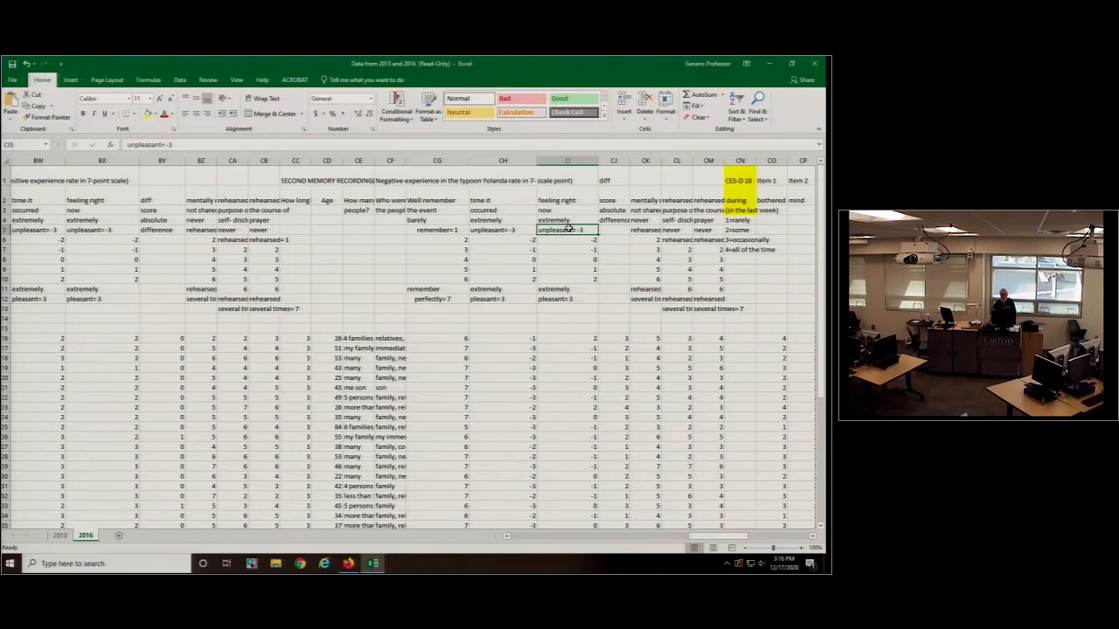
drag(629, 161, 644, 163)
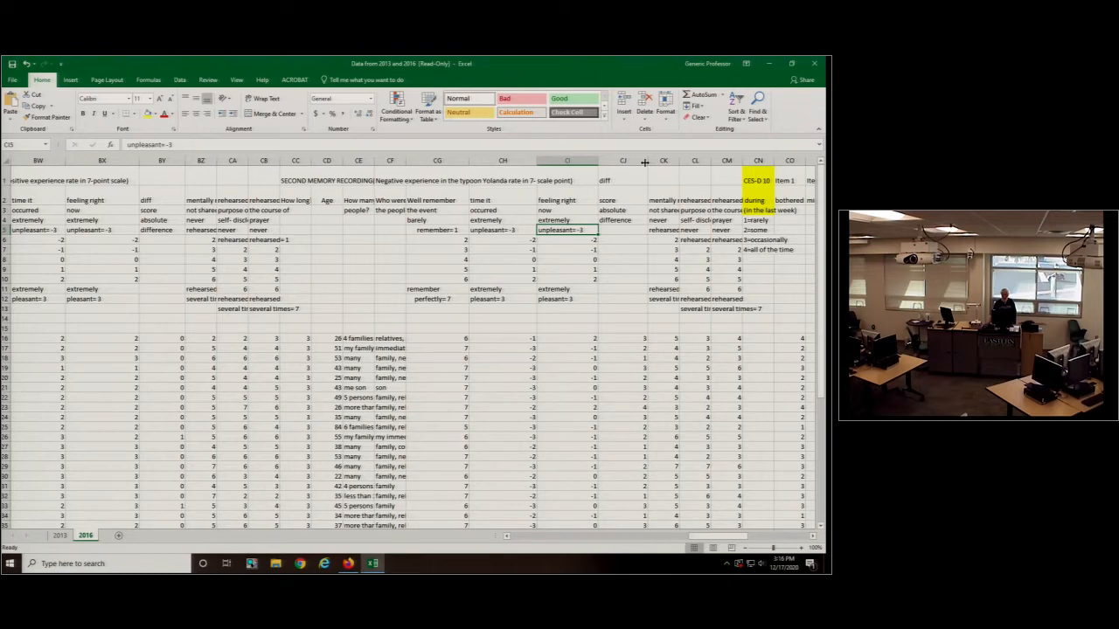
- Compare the first participant's second-memory ratings in CH16 and CI16, and look over the remaining participants' rows
click(517, 339)
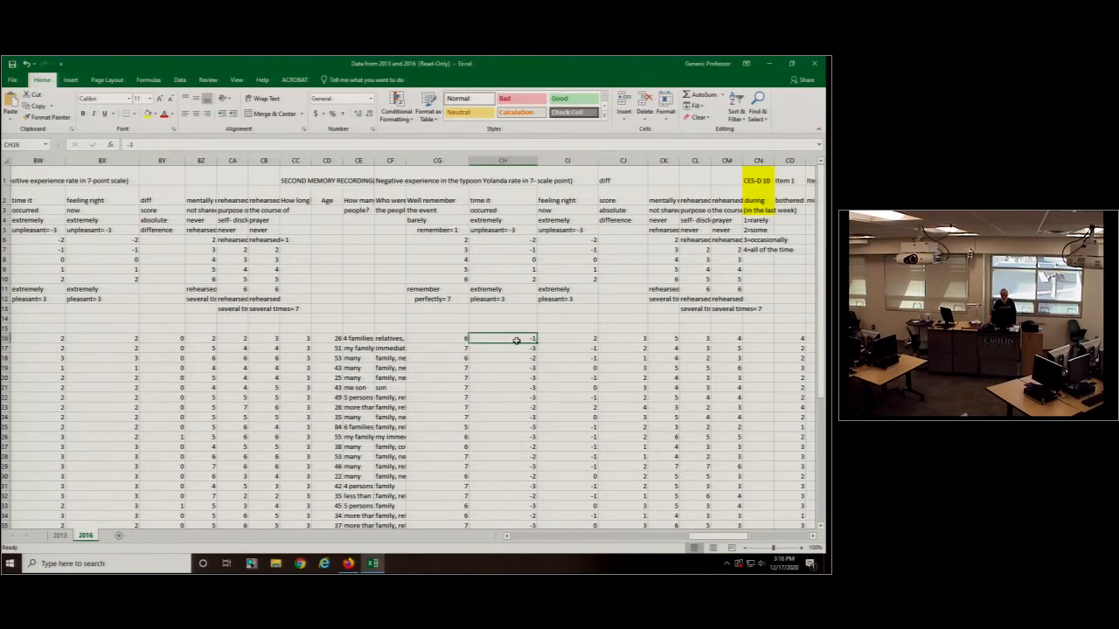
click(572, 339)
click(515, 339)
click(569, 340)
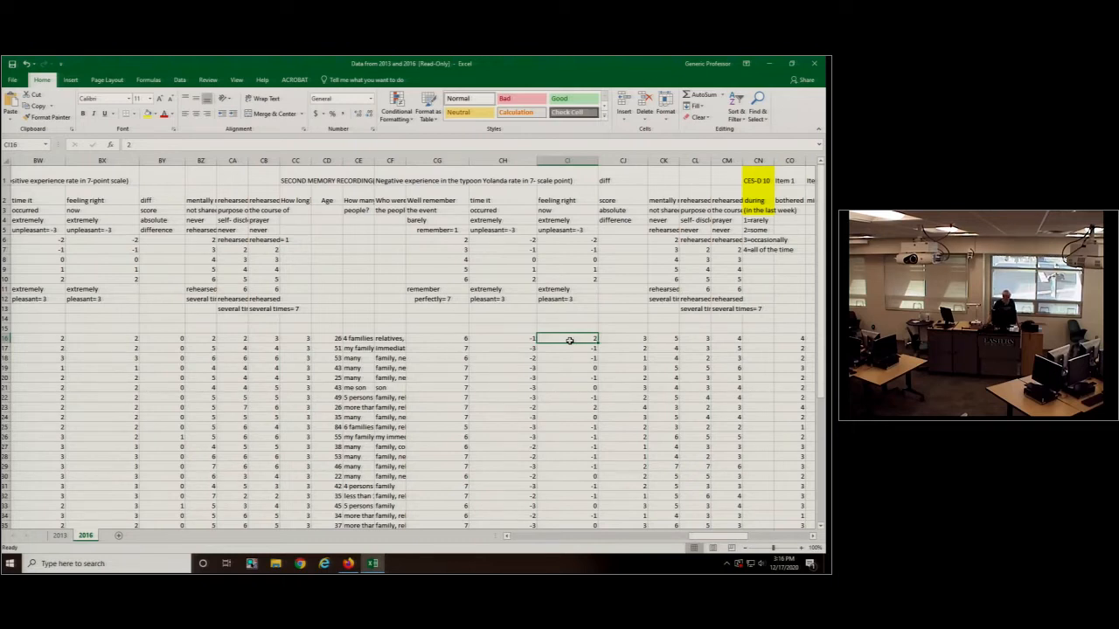
scroll(214, 303, down, 4)
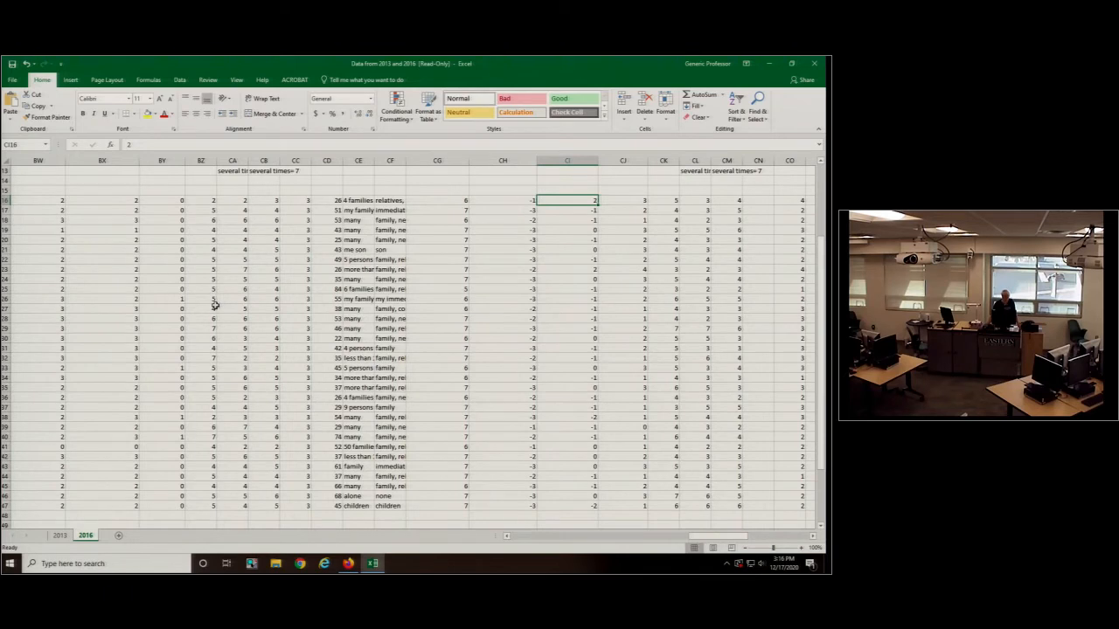
scroll(552, 275, up, 4)
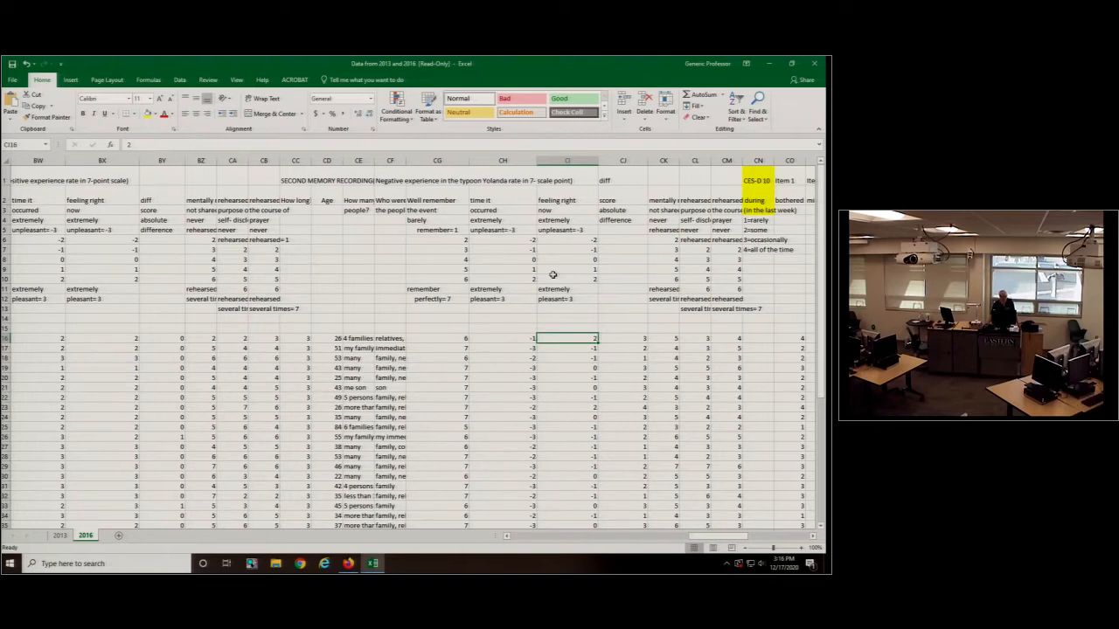
- Launch IBM SPSS Statistics 24 and dismiss its welcome dialog
click(102, 563)
text(spss)
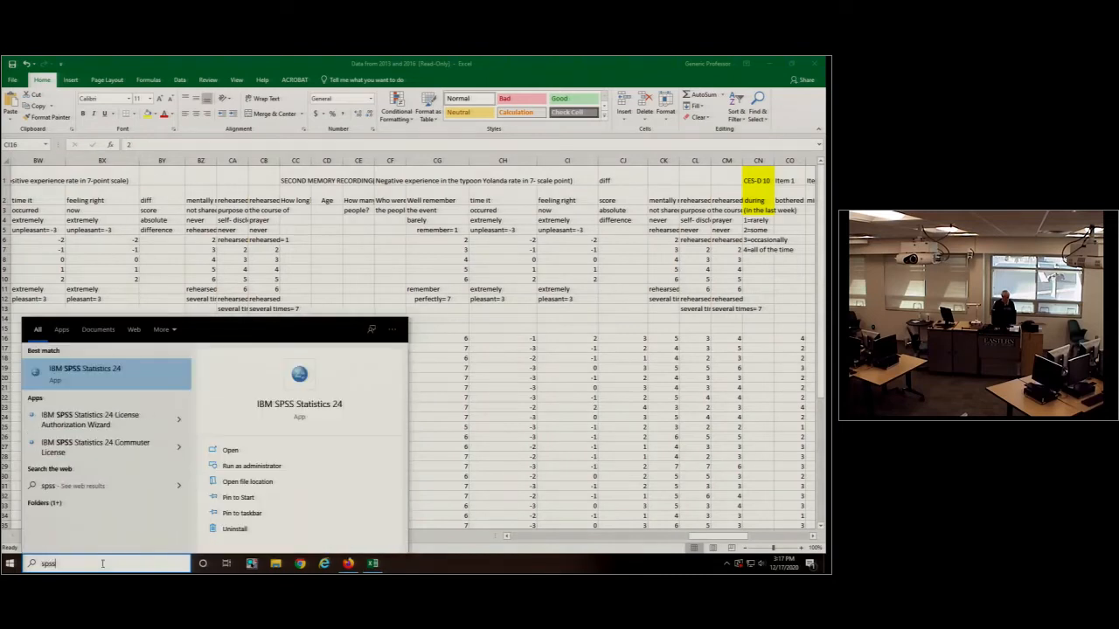
click(102, 368)
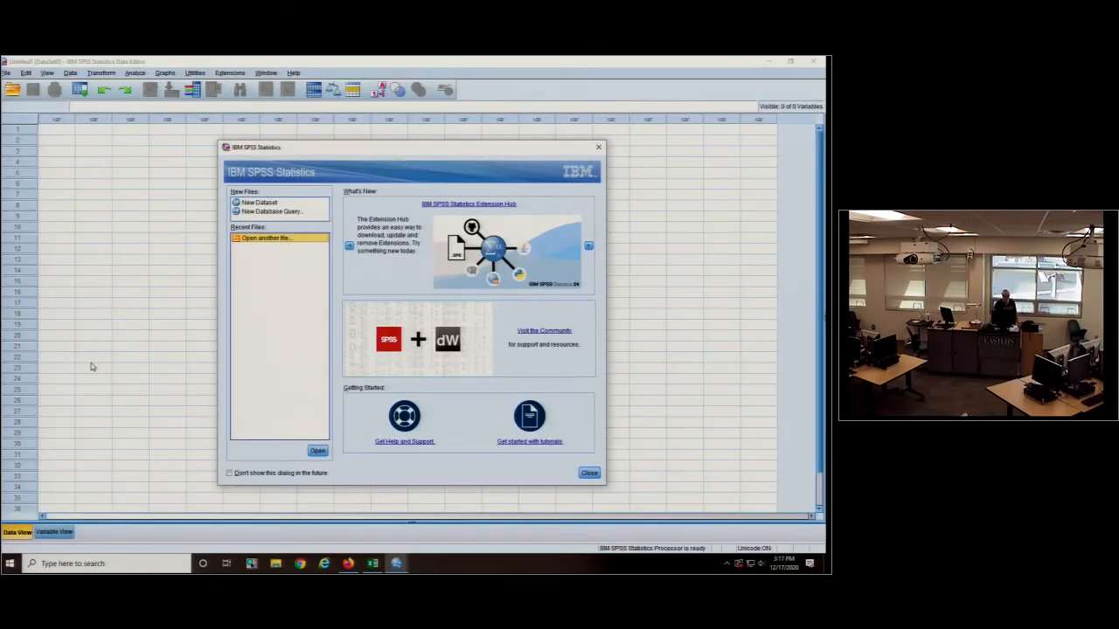
click(589, 472)
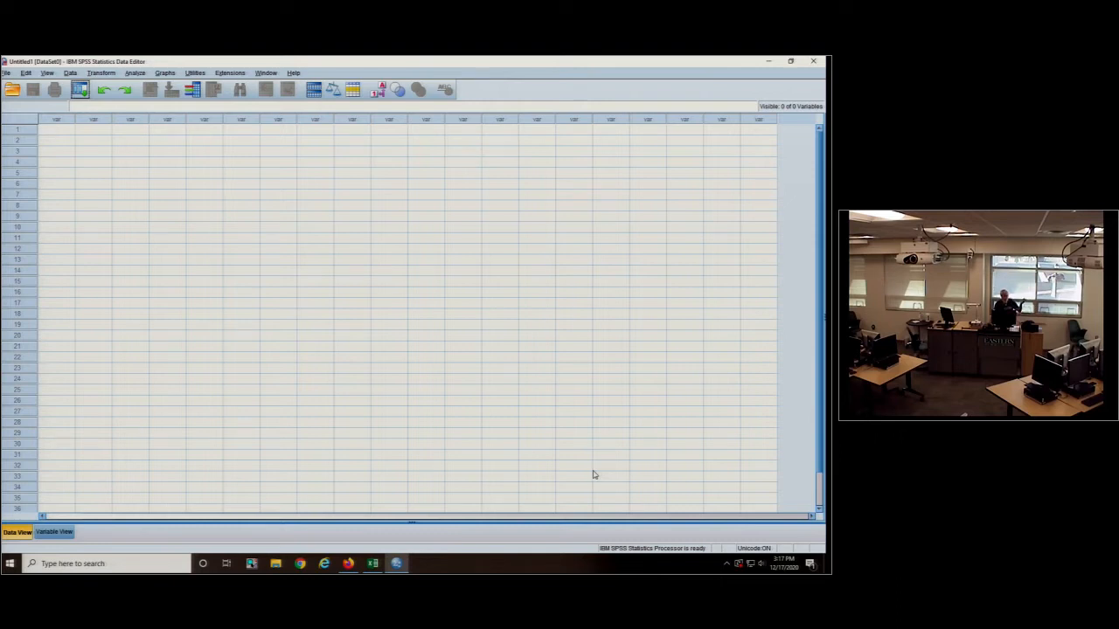
- Define the first variable of the untitled dataset with the name Valence
click(54, 532)
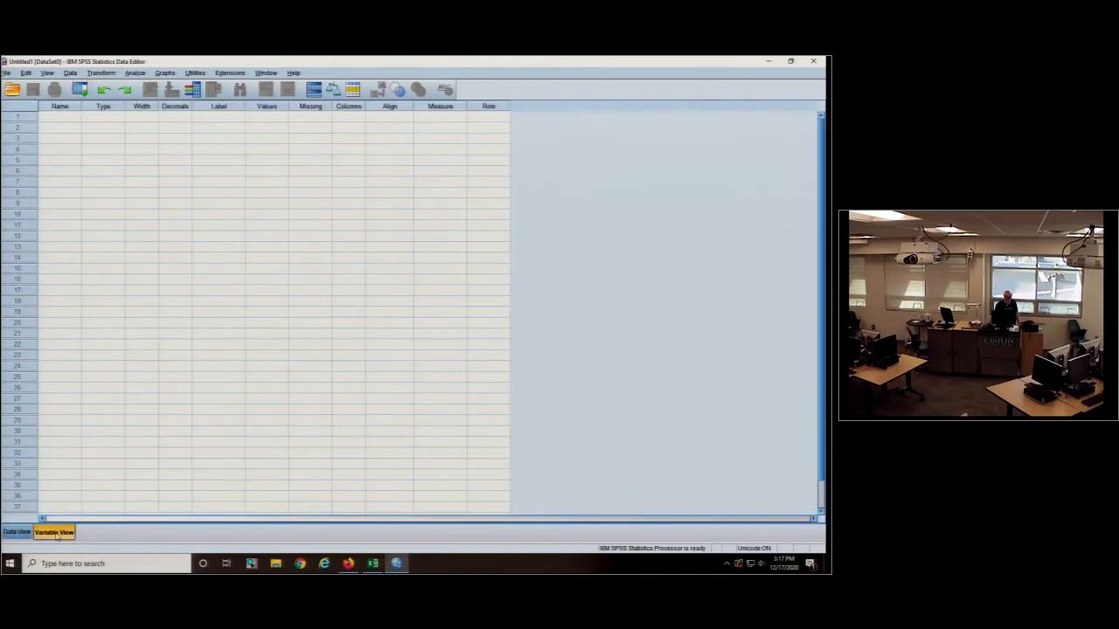
click(61, 119)
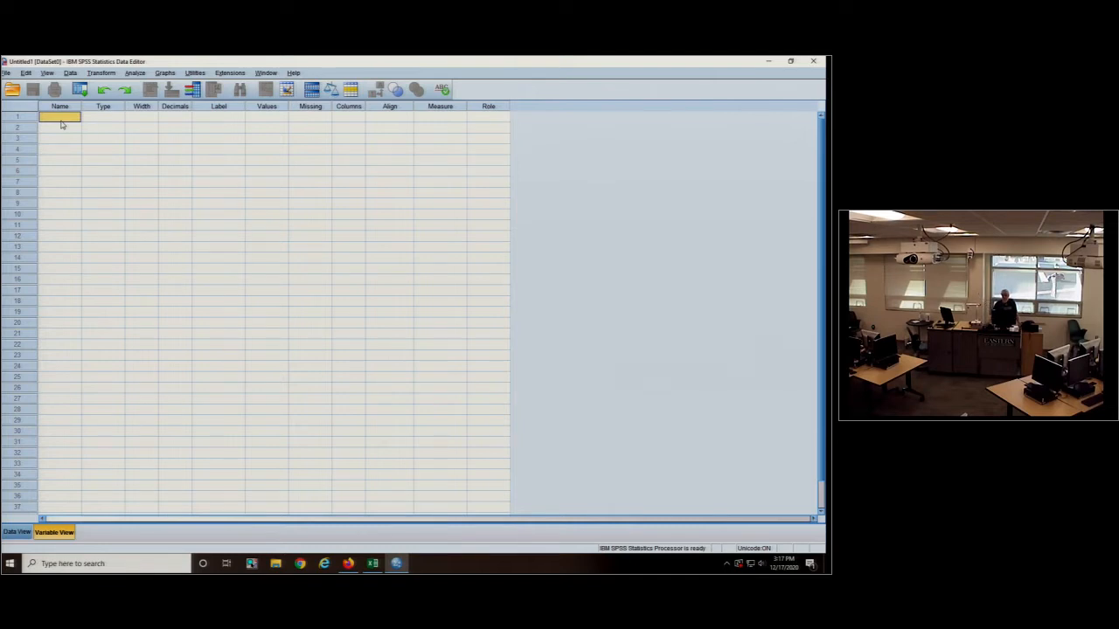
text(Valence)
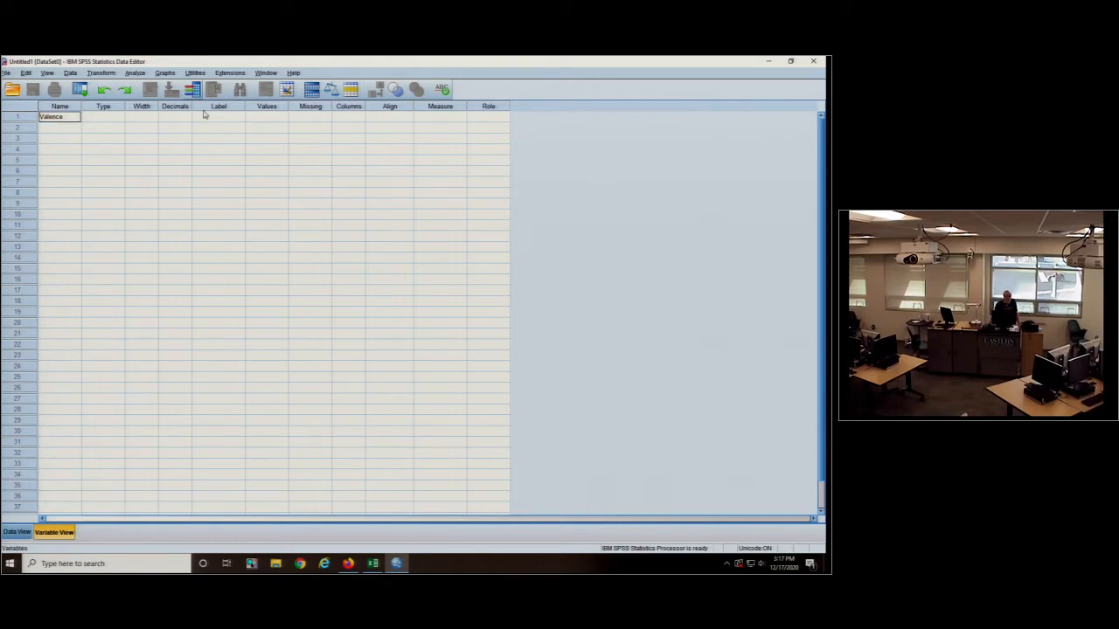
- Assign the value labels 1 = Positive Memory and 2 = Negative Memory to the Valence variable
click(275, 117)
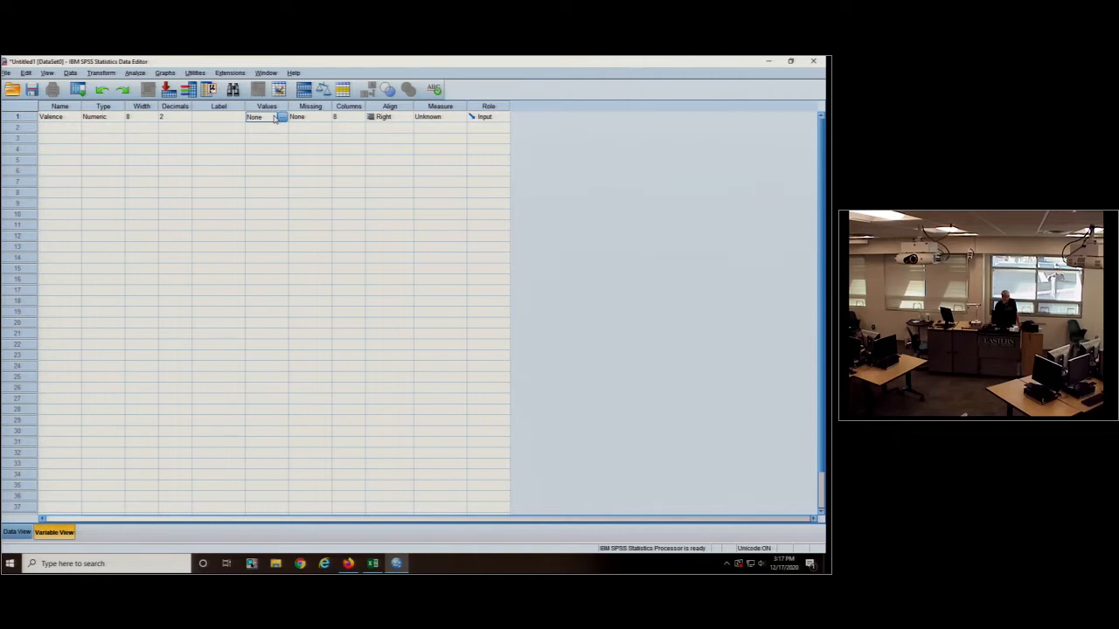
click(282, 117)
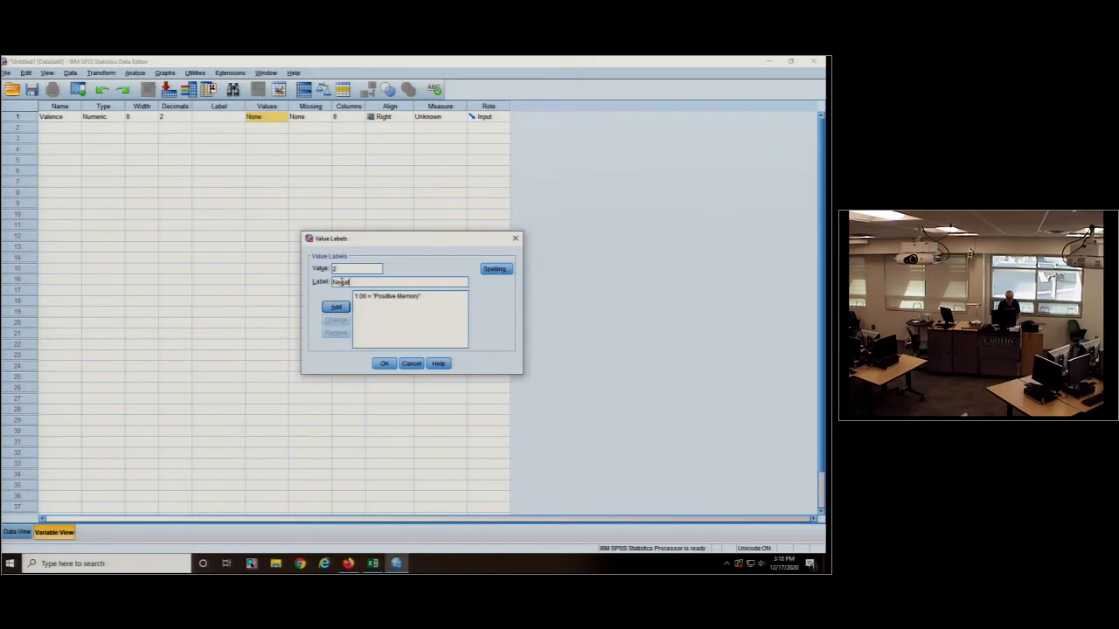
text(ive Memory)
click(336, 308)
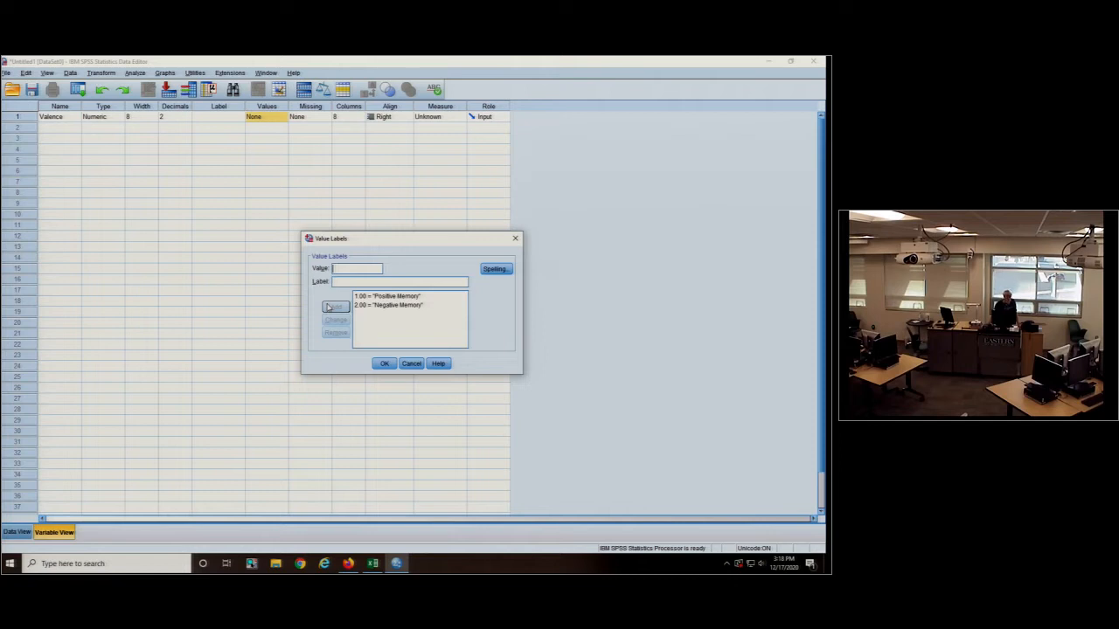
click(384, 364)
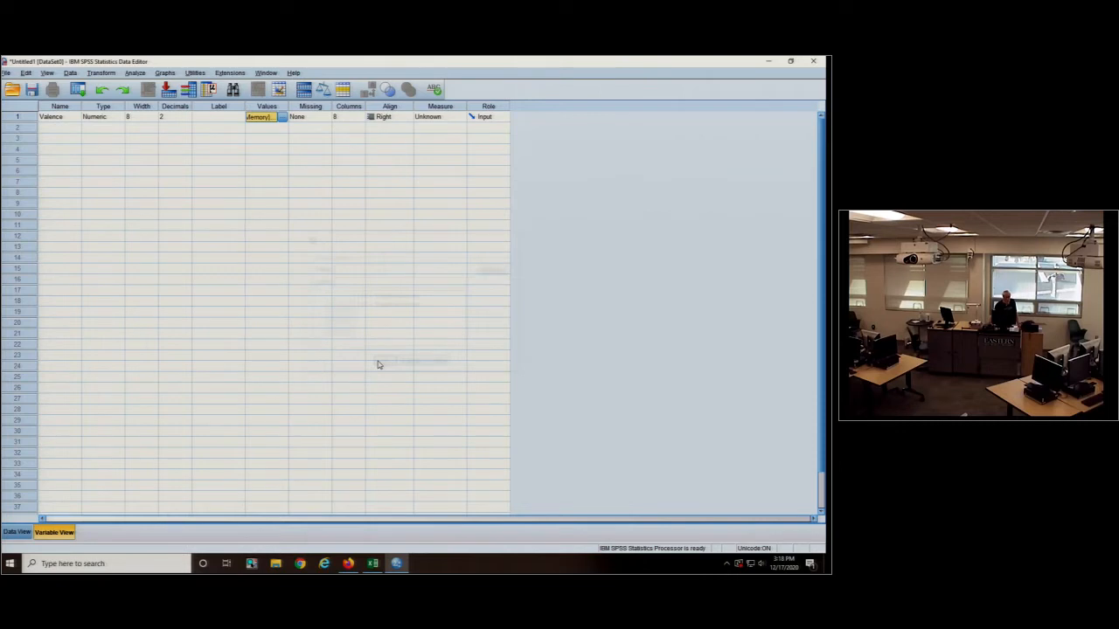
- Add a second variable named diffscores and show the dataset's data grid
click(58, 128)
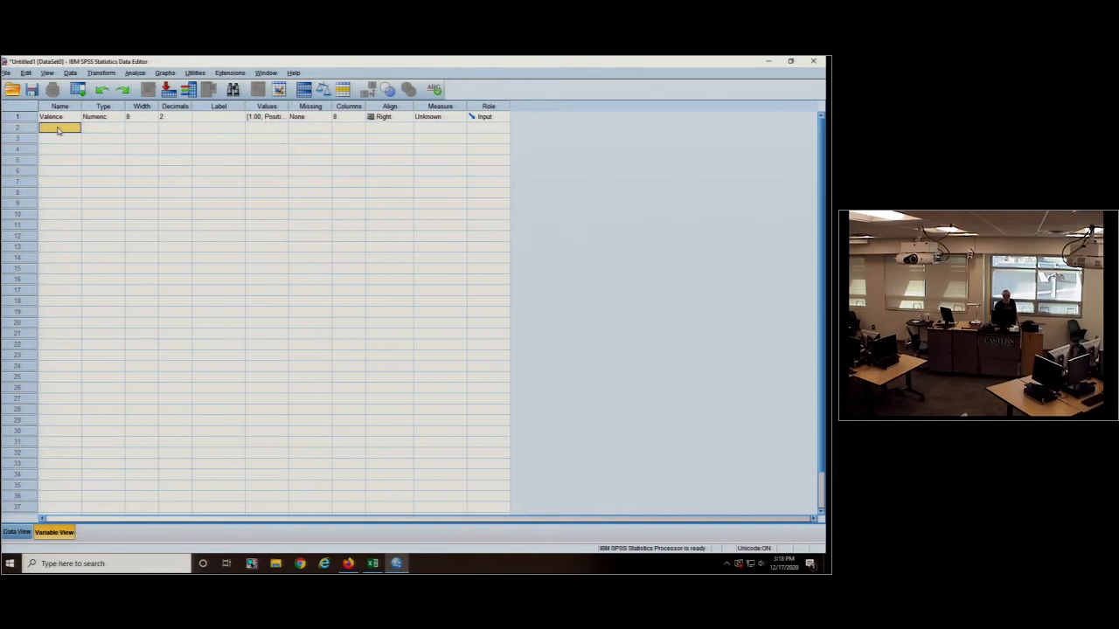
click(17, 532)
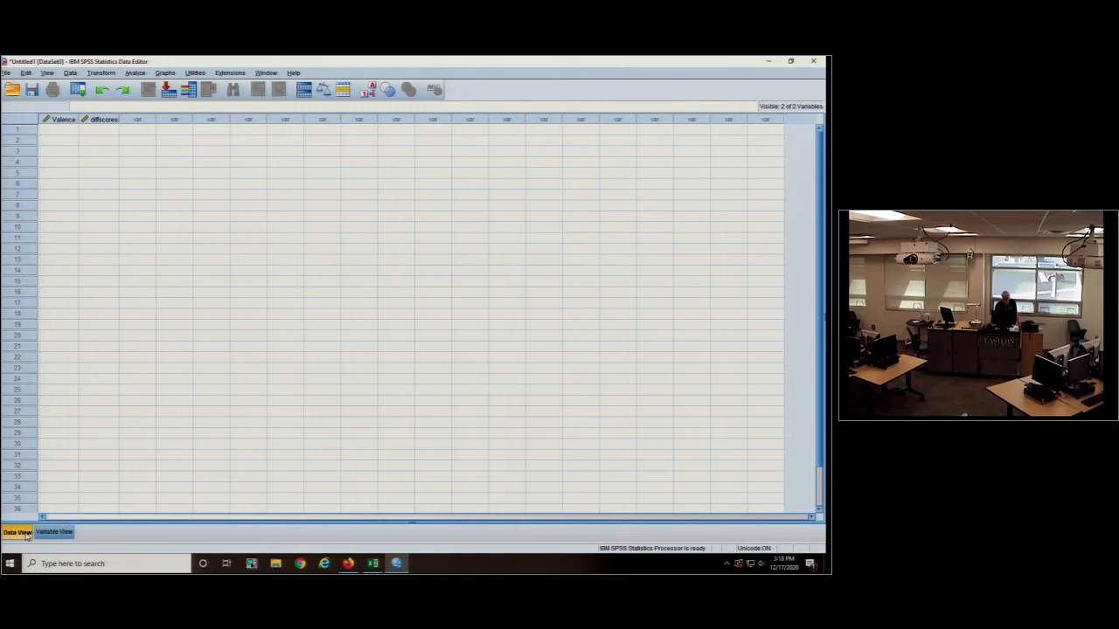
- Switch to the Excel workbook and copy the positive-memory difference scores in BY16:BY47 of the 2016 sheet
click(372, 564)
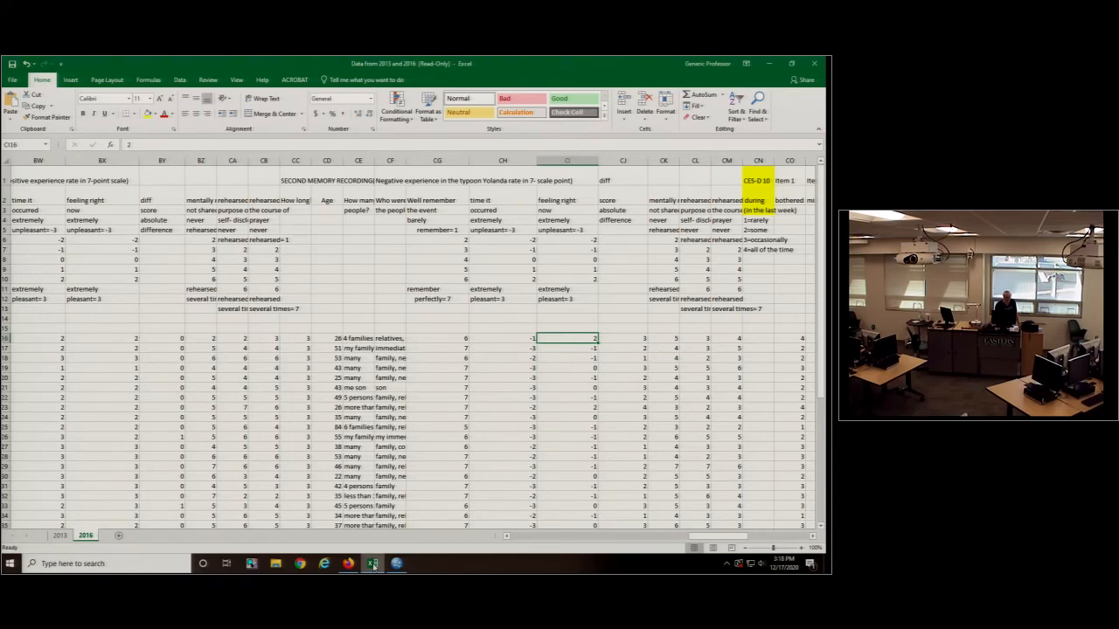
click(507, 537)
click(507, 536)
click(507, 537)
click(507, 537)
click(507, 536)
click(507, 536)
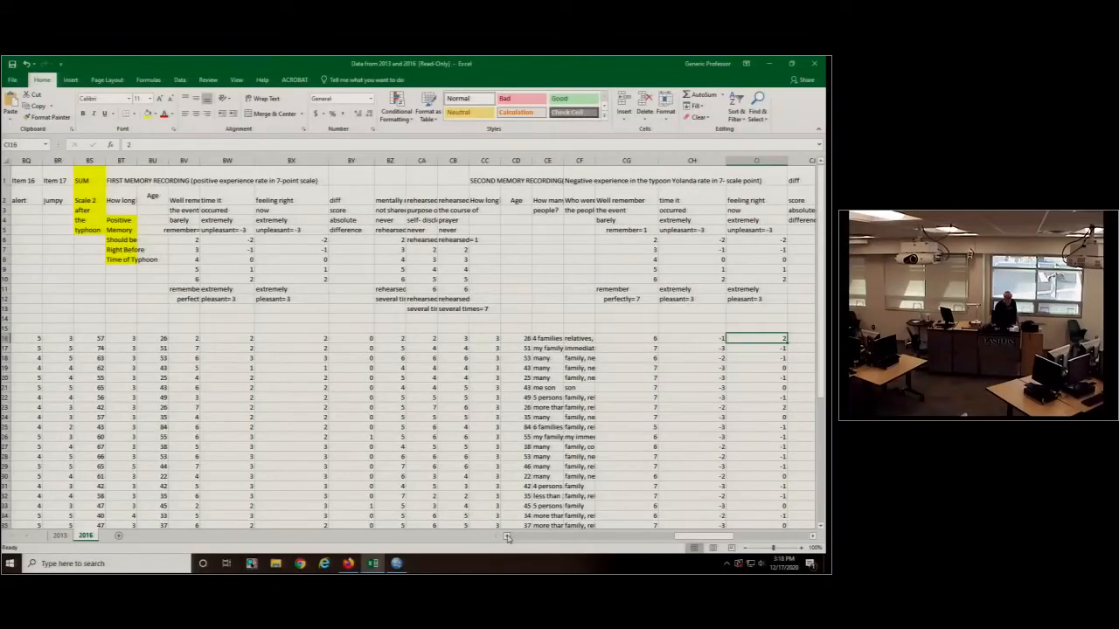
click(246, 177)
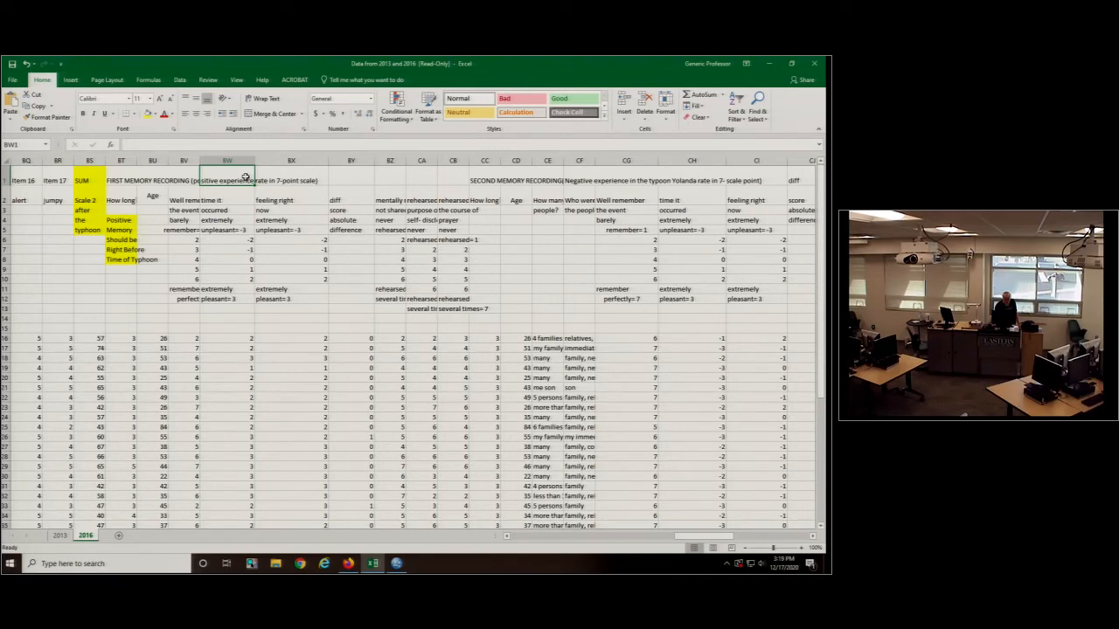
drag(350, 338, 353, 517)
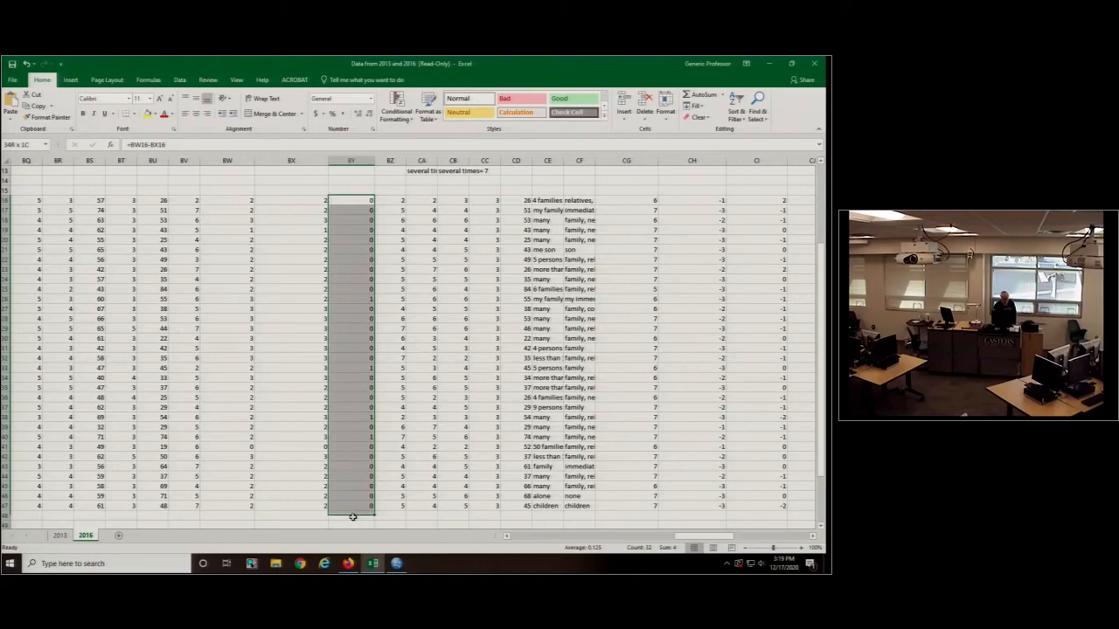
key(ctrl+c)
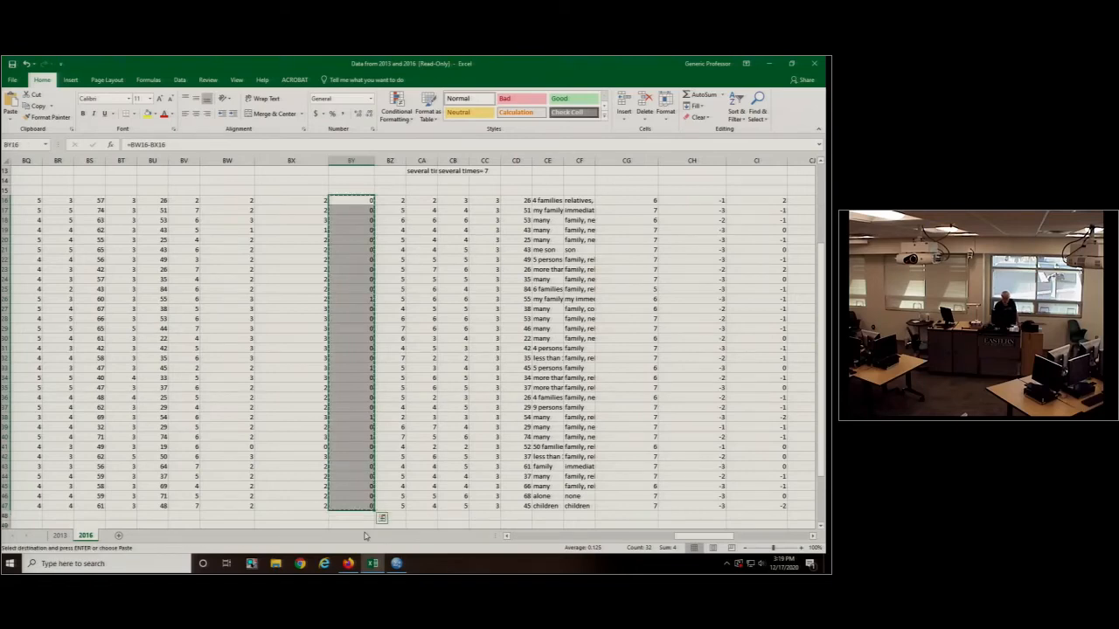
- Return to SPSS, paste the copied scores into diffscores from row 1, and fill Valence with 1 for rows 1 to 32
click(395, 563)
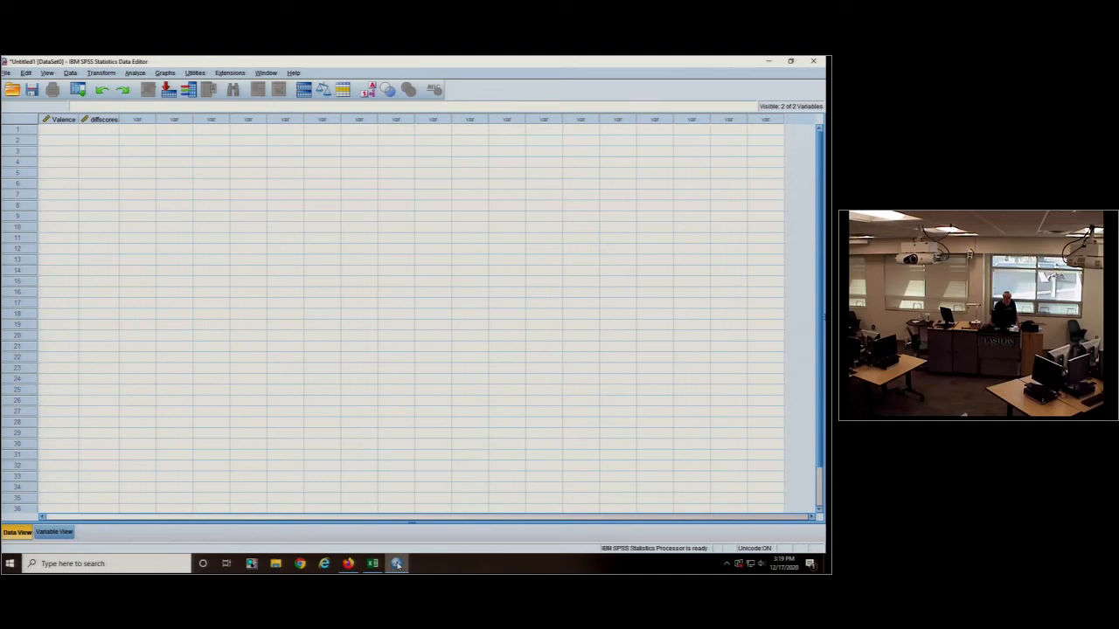
click(105, 133)
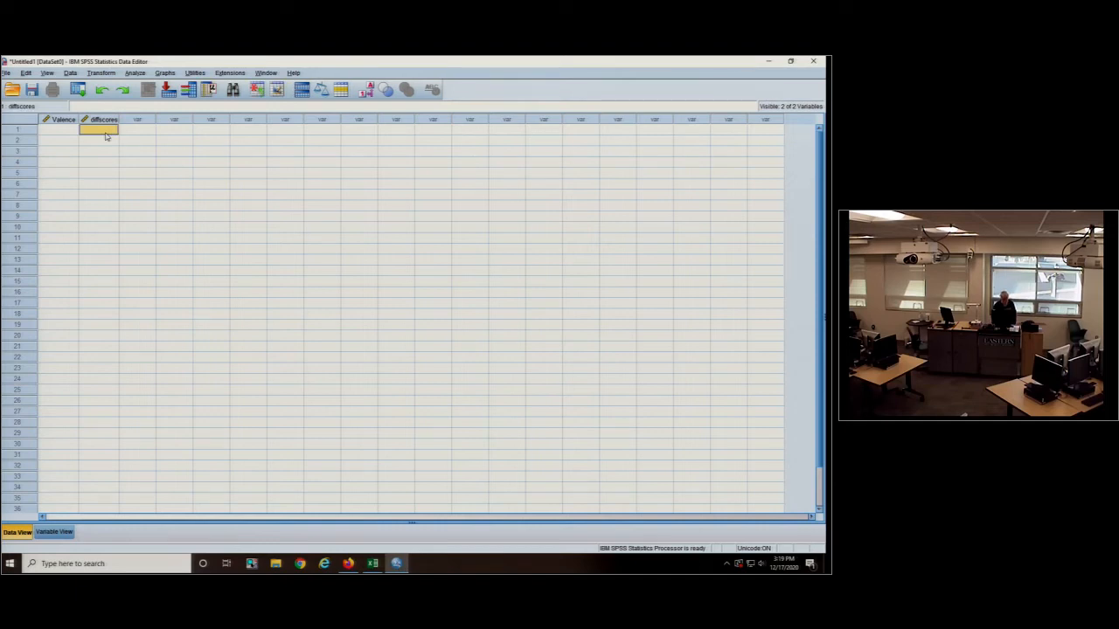
key(ctrl+v)
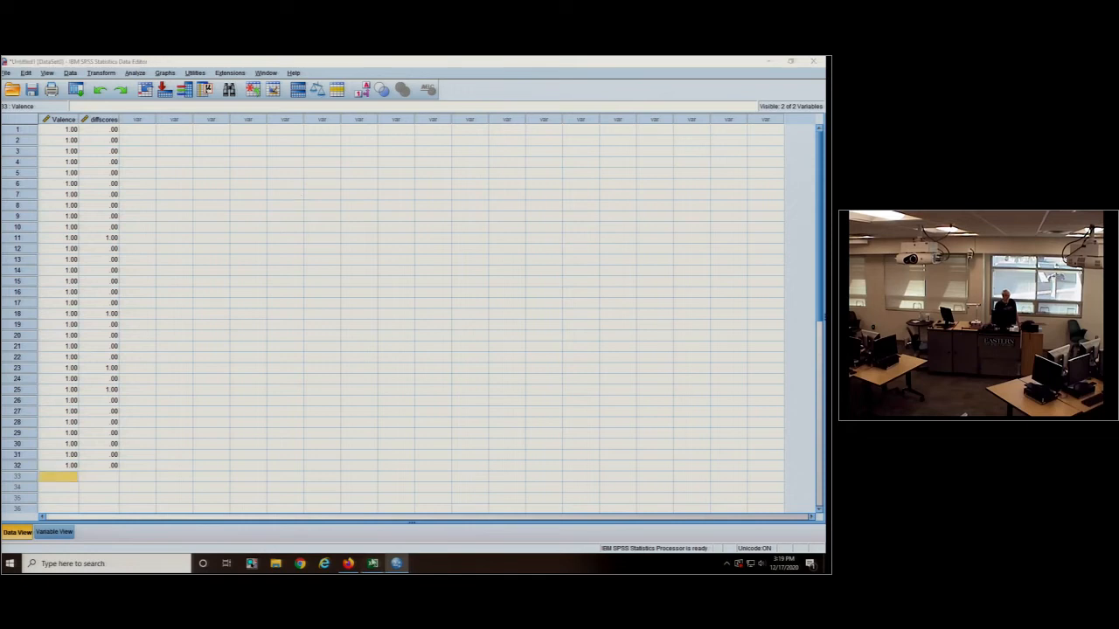
- Switch to Excel and copy the negative-memory difference scores in CJ16:CJ47 of the 2016 sheet
click(372, 563)
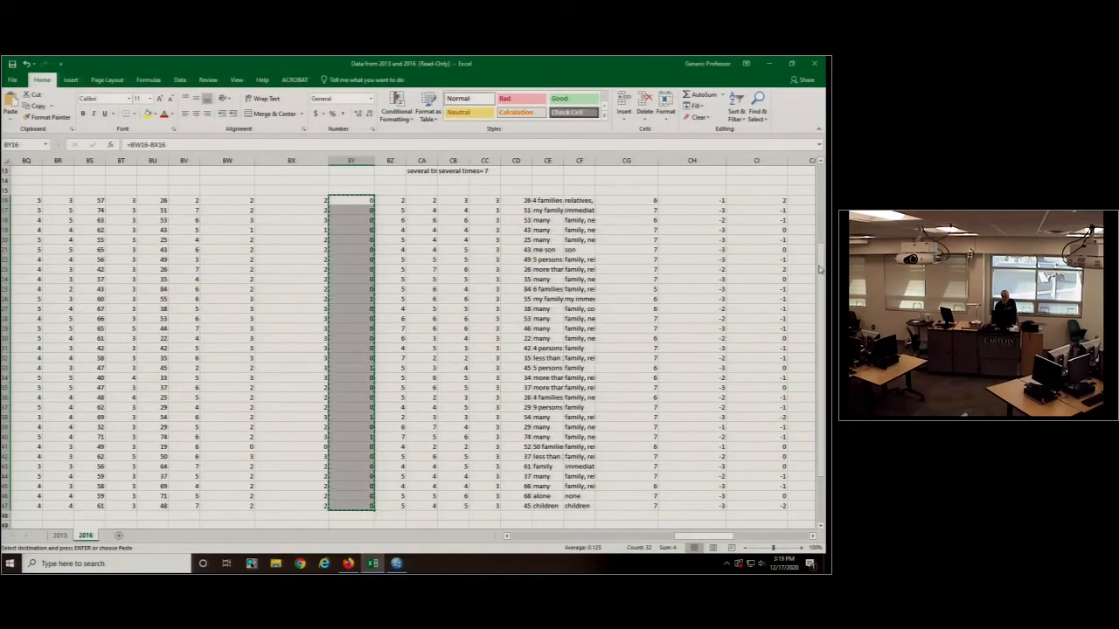
scroll(784, 463, up, 5)
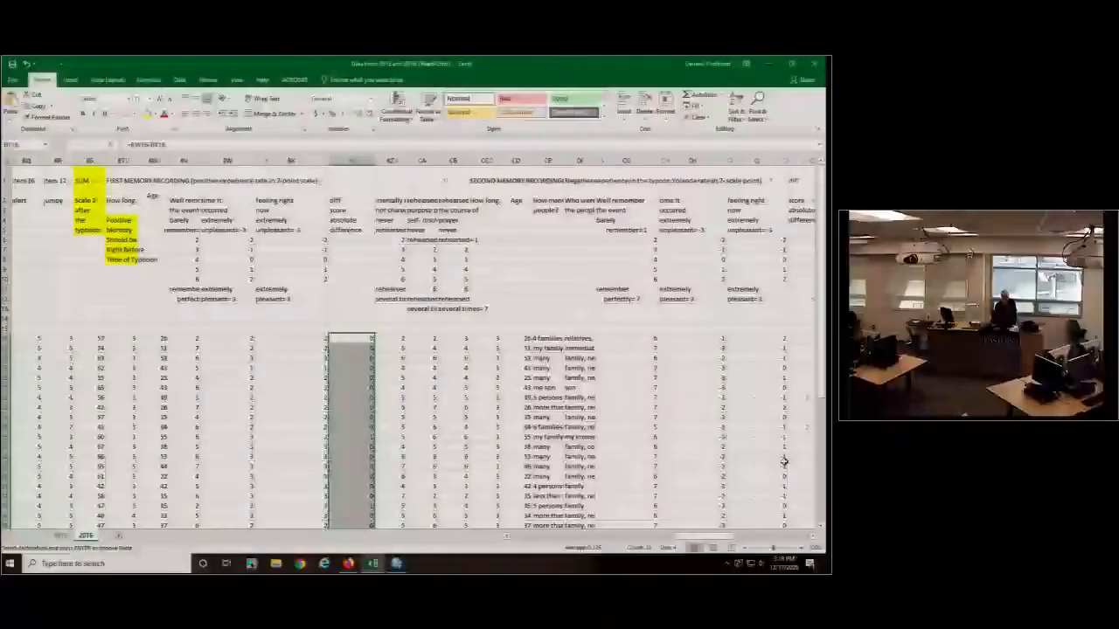
click(813, 537)
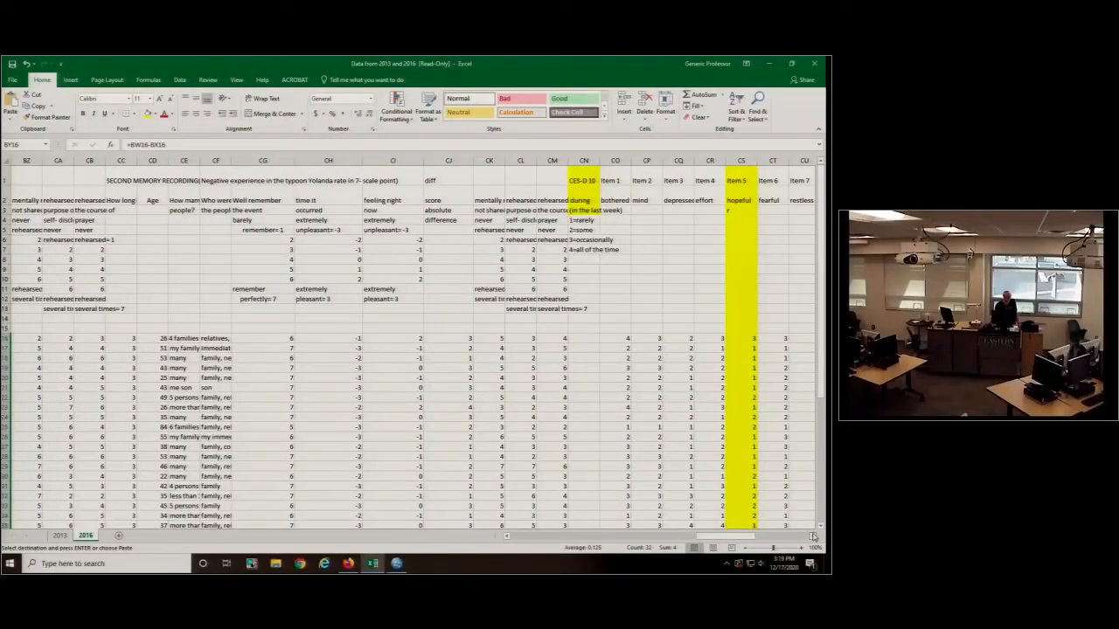
click(446, 177)
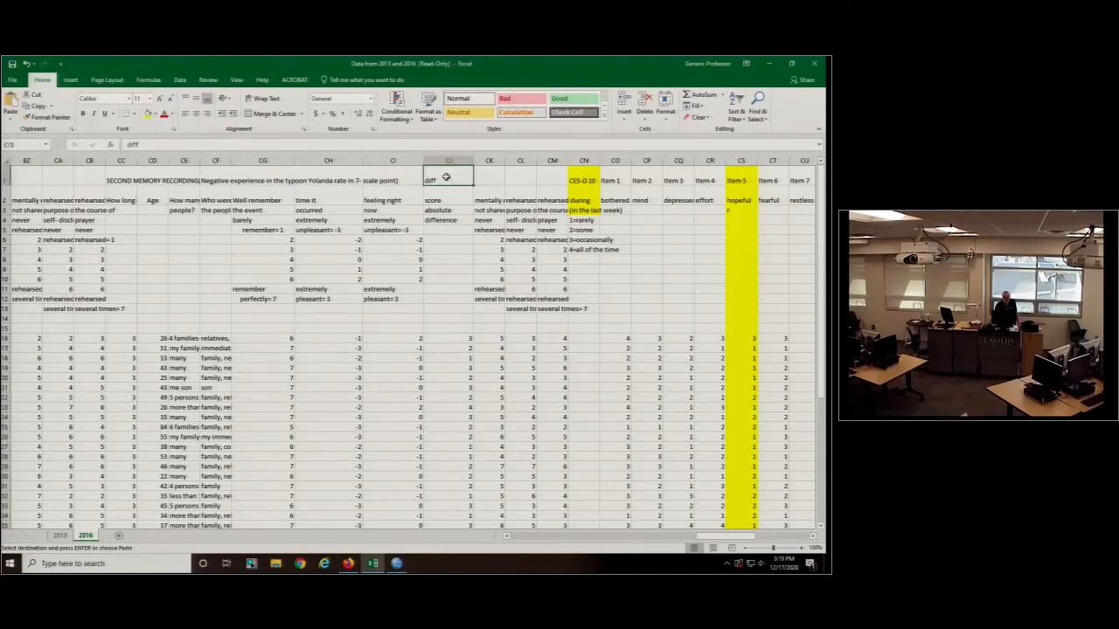
drag(448, 338, 444, 539)
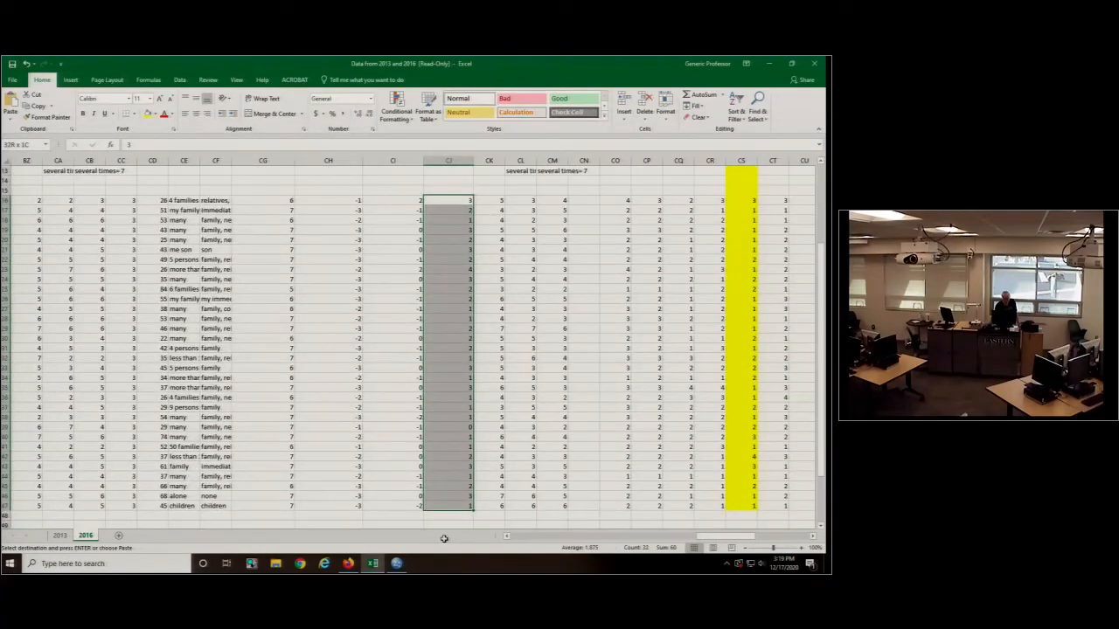
drag(444, 538, 444, 538)
key(ctrl+v)
- Return to SPSS and paste the copied negative-memory scores into diffscores starting at row 33
click(396, 564)
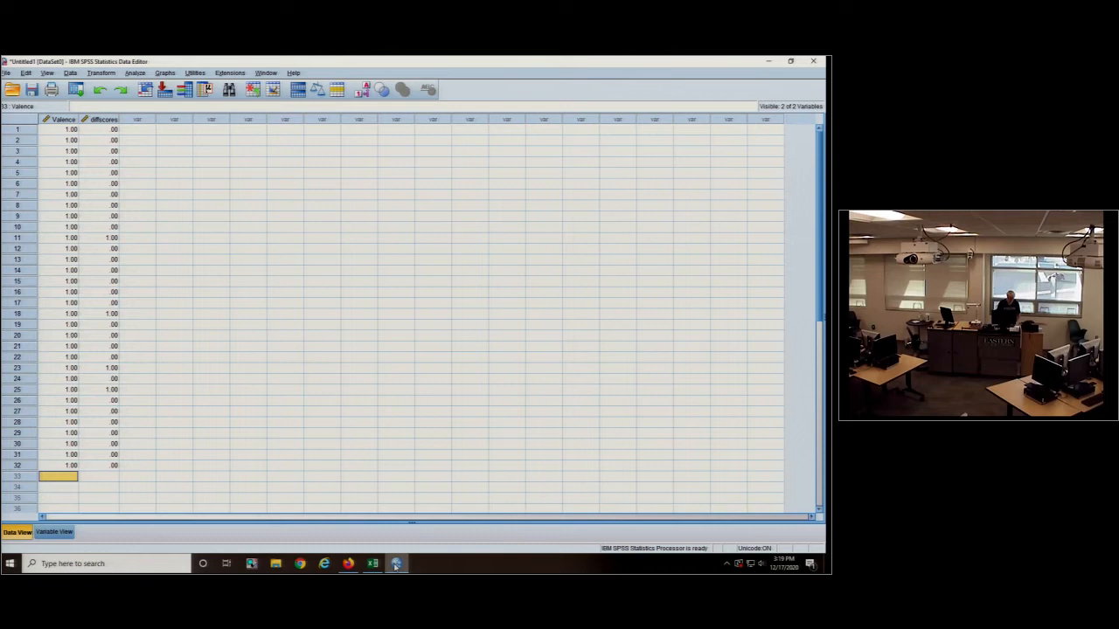
key(ctrl+v)
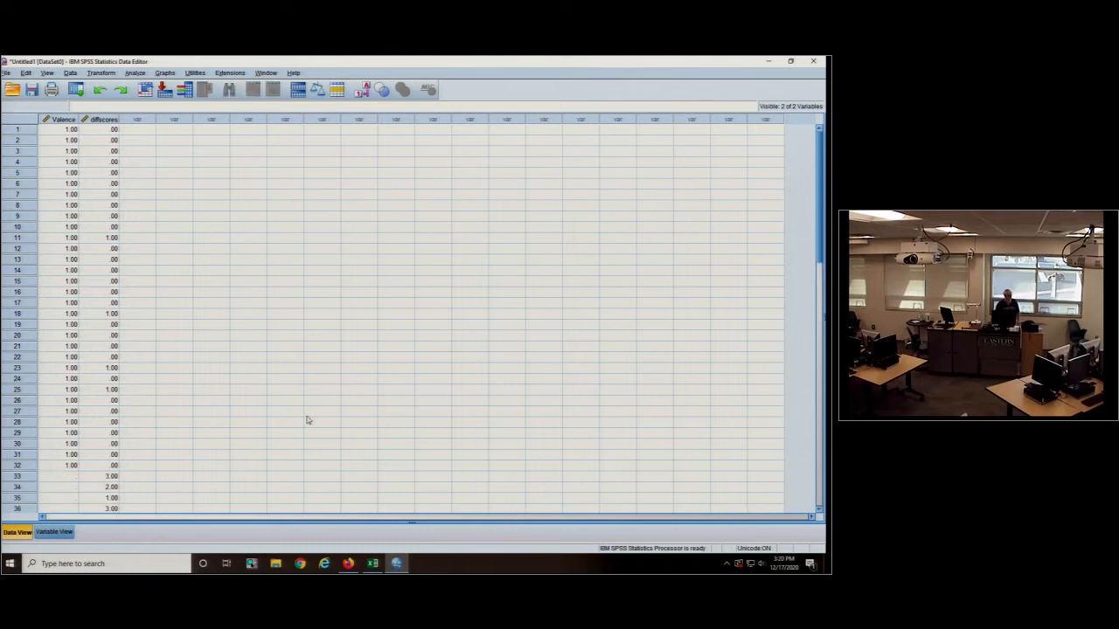
scroll(278, 363, down, 7)
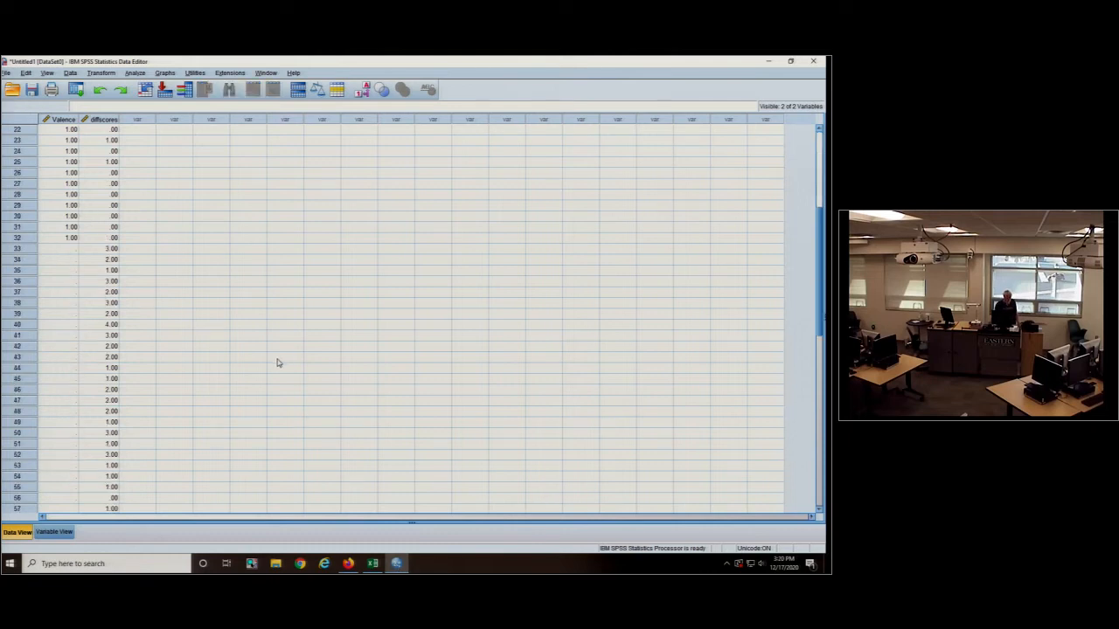
- Fill Valence with 2 for the negative-memory cases in rows 33 to 64
click(65, 250)
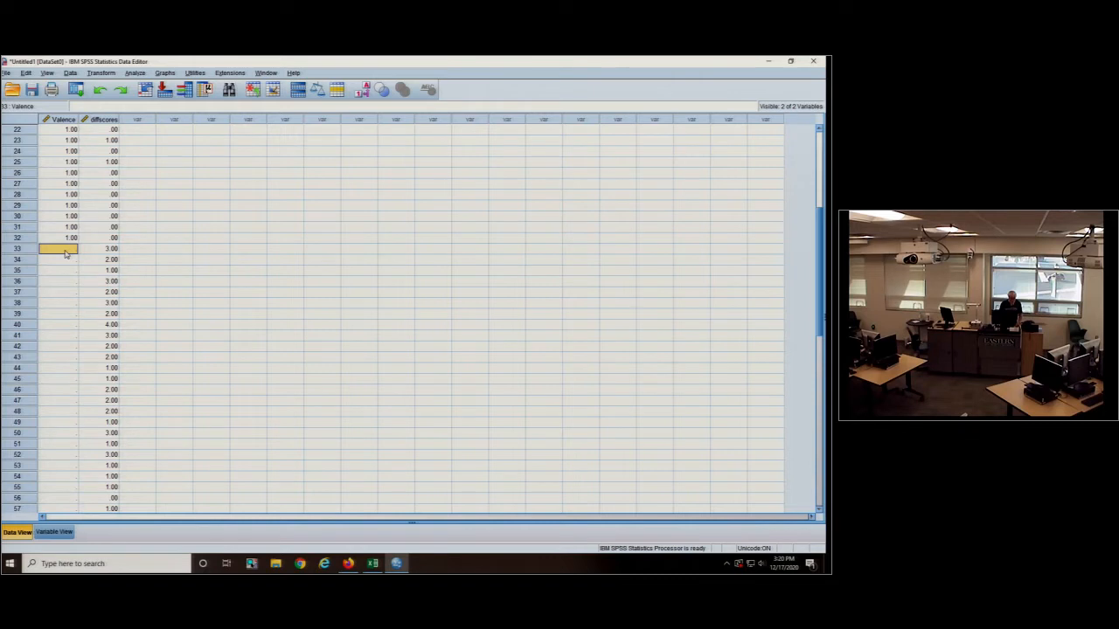
text(2.00 2.00 2.00 2.00 2.00 2.00 2.00 2.00 2.00 2.00 2.00 2.00 2.00 2.00 2.00 2.00 2.00 2.00 2.00 2.00 2.00 2.00 2.00 2.00)
text(2)
key(Return)
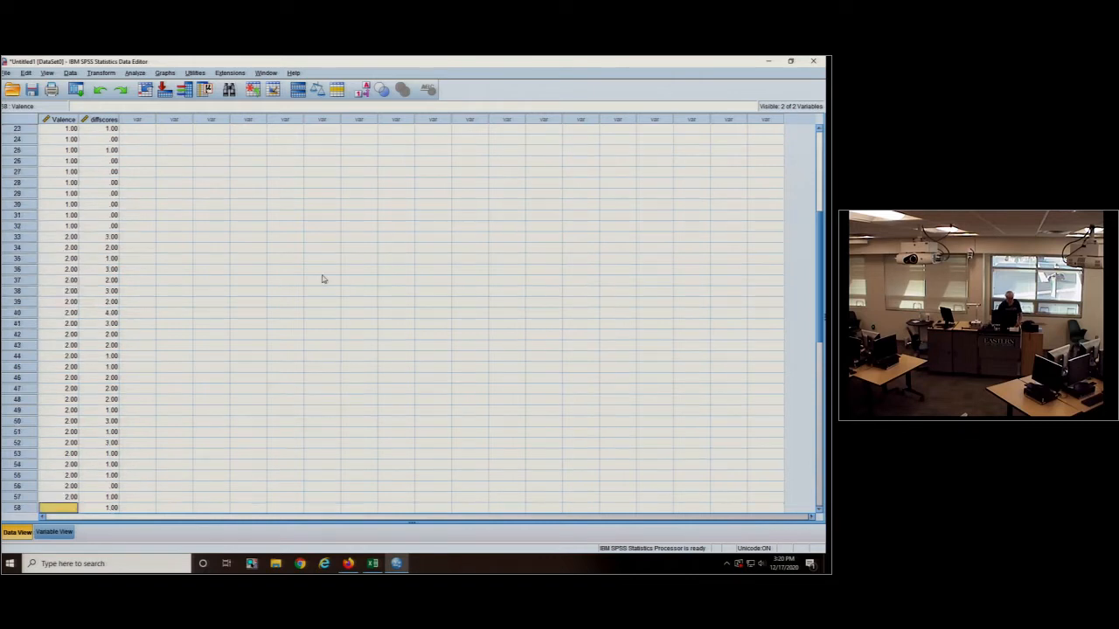
scroll(310, 263, down, 3)
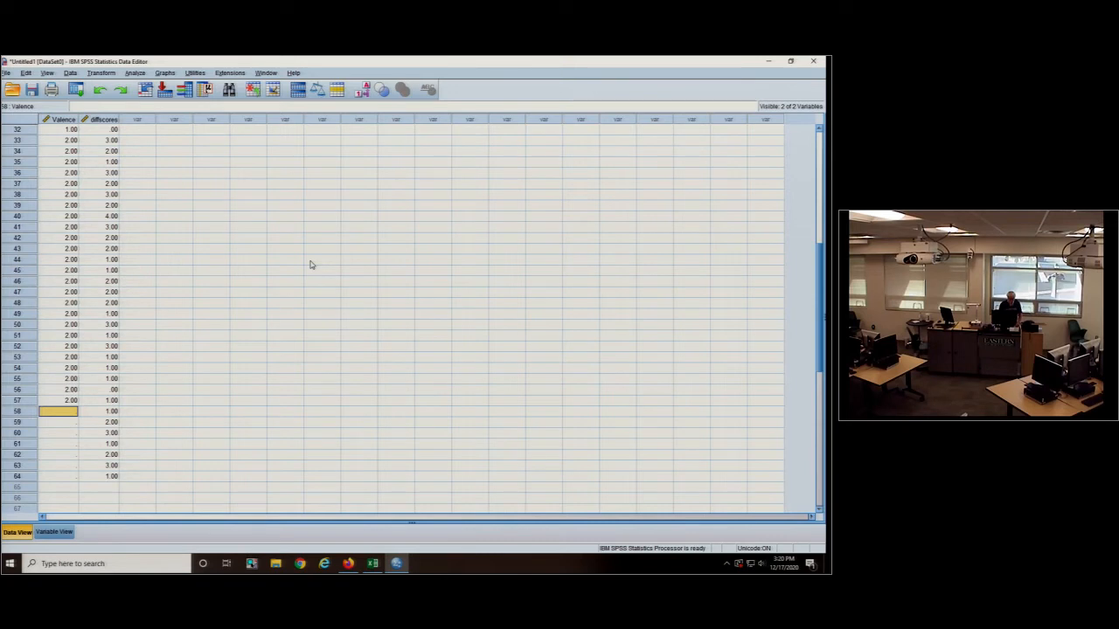
scroll(272, 253, up, 10)
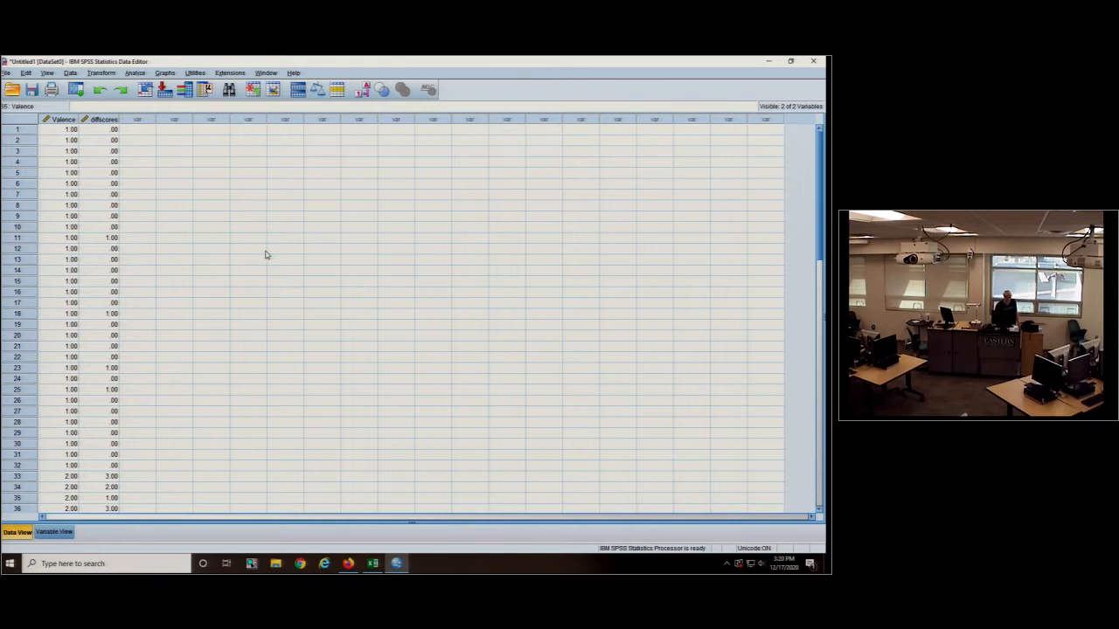
- Start an Independent-Samples T Test with Valence as the grouping variable and define its groups as 1 and 2
click(136, 74)
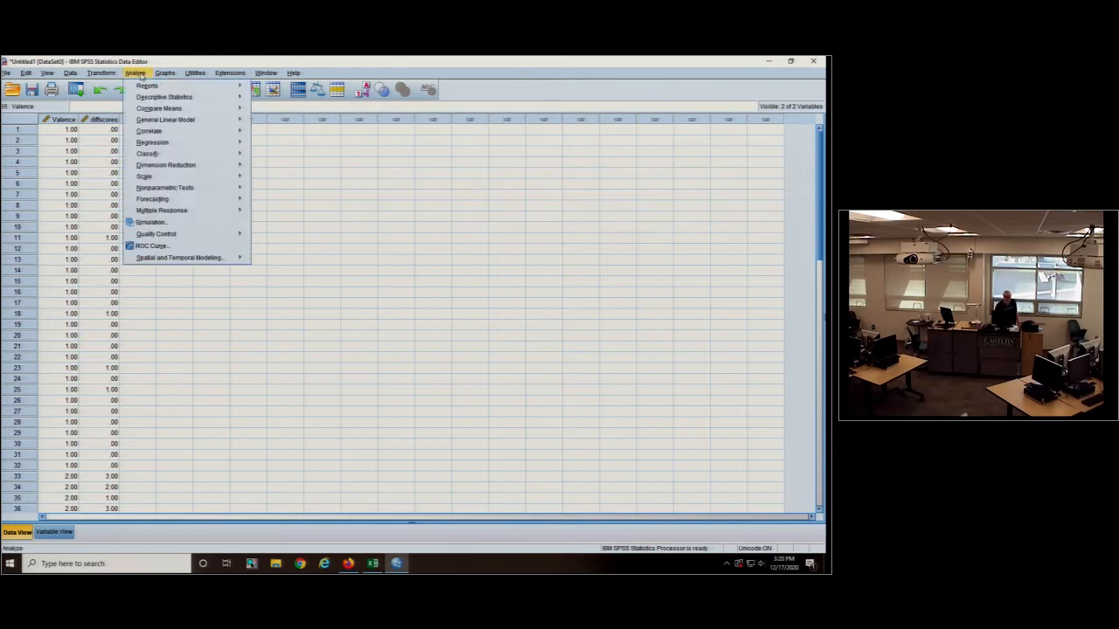
mouse_move(180, 112)
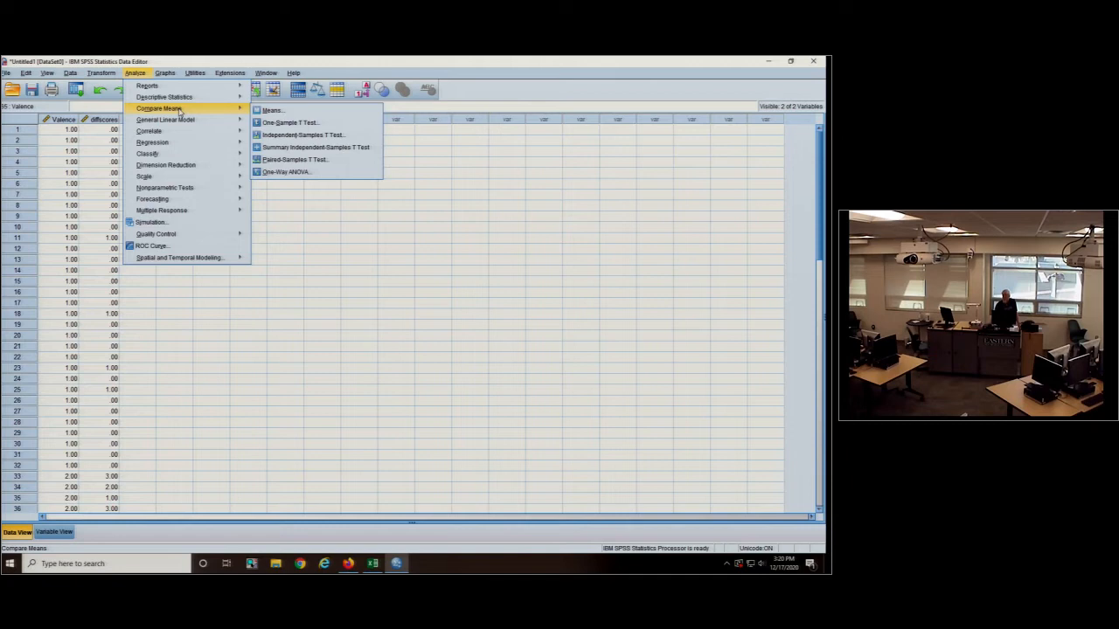
click(302, 135)
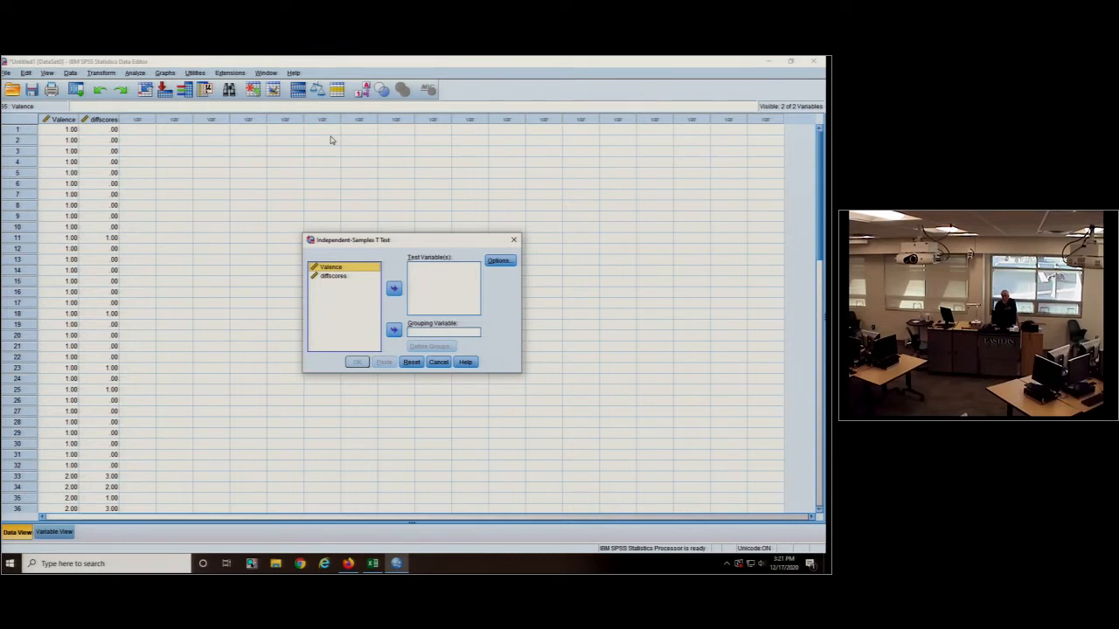
click(393, 331)
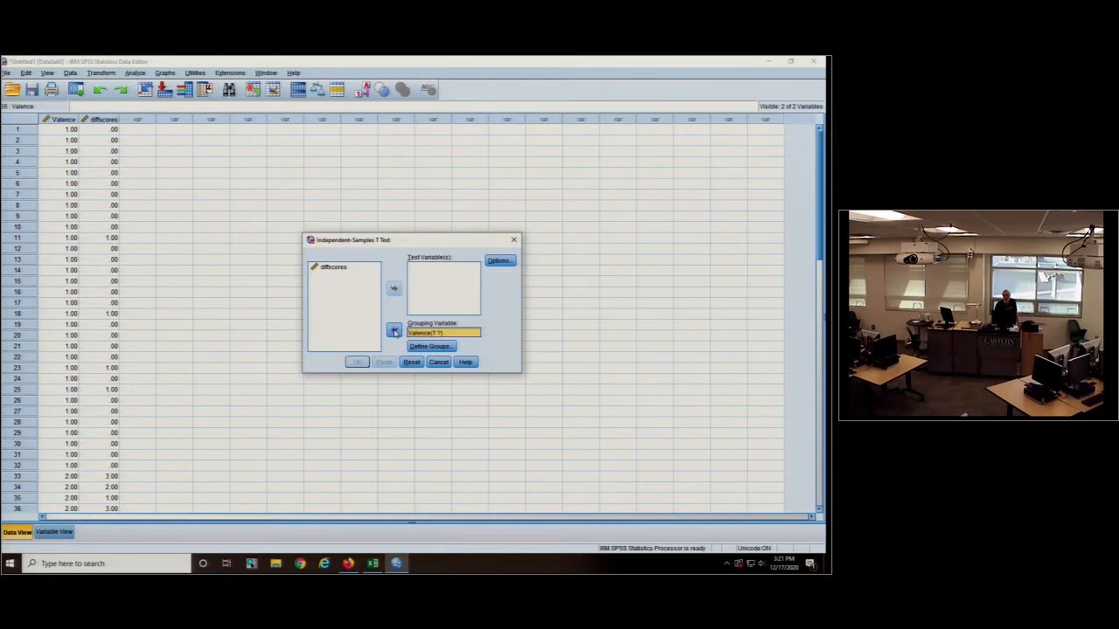
click(428, 346)
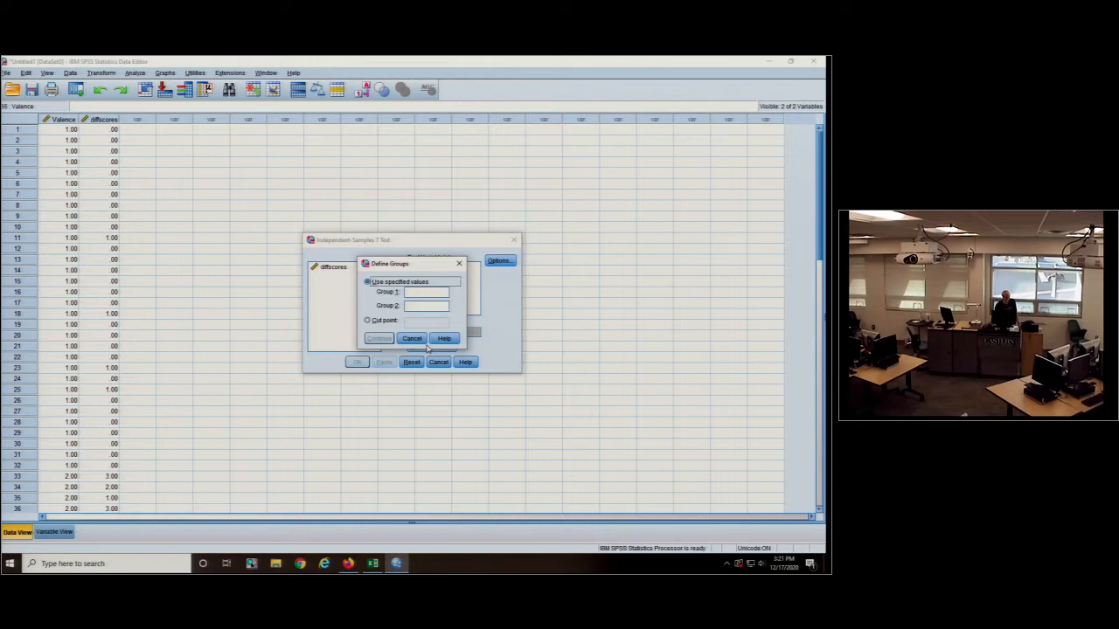
click(412, 339)
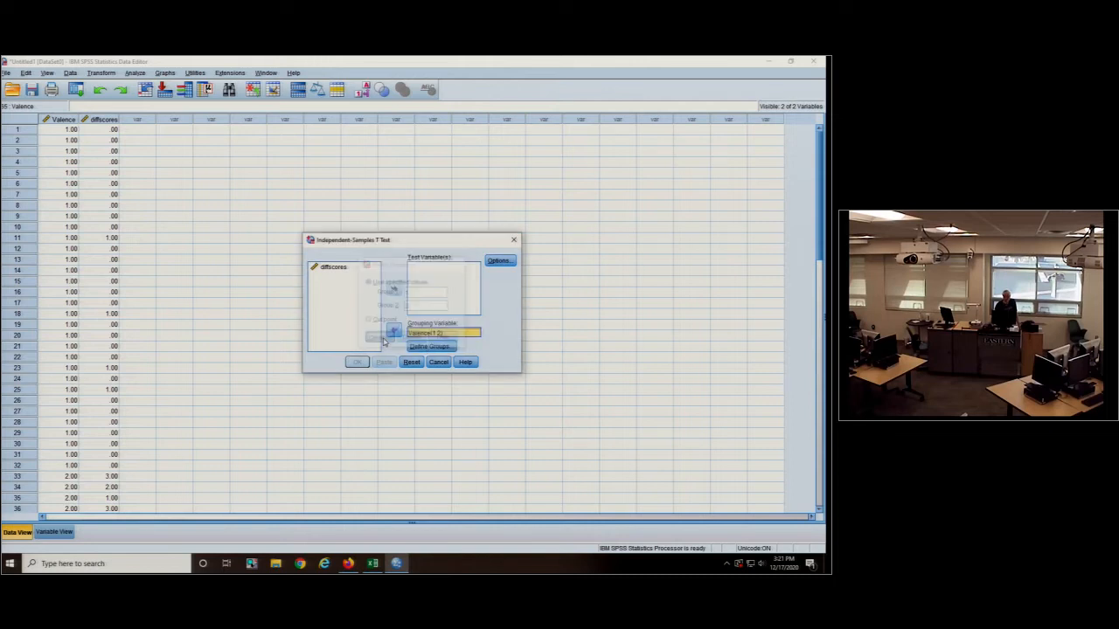
- Set diffscores as the test variable, run the t test, and review the Group Statistics and Independent Samples Test tables
click(332, 269)
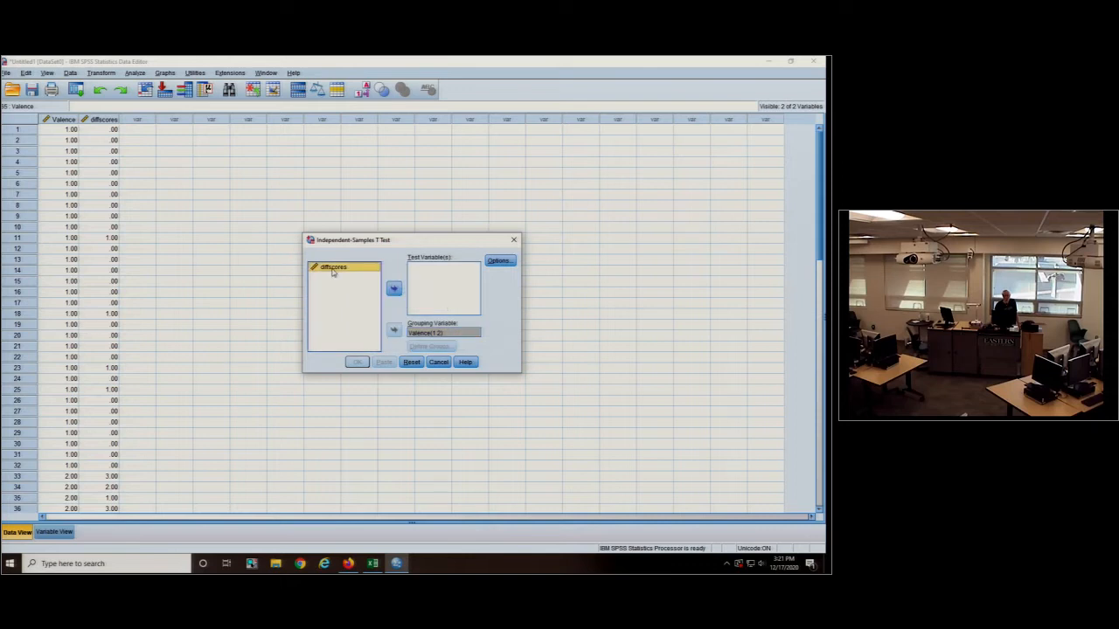
click(394, 288)
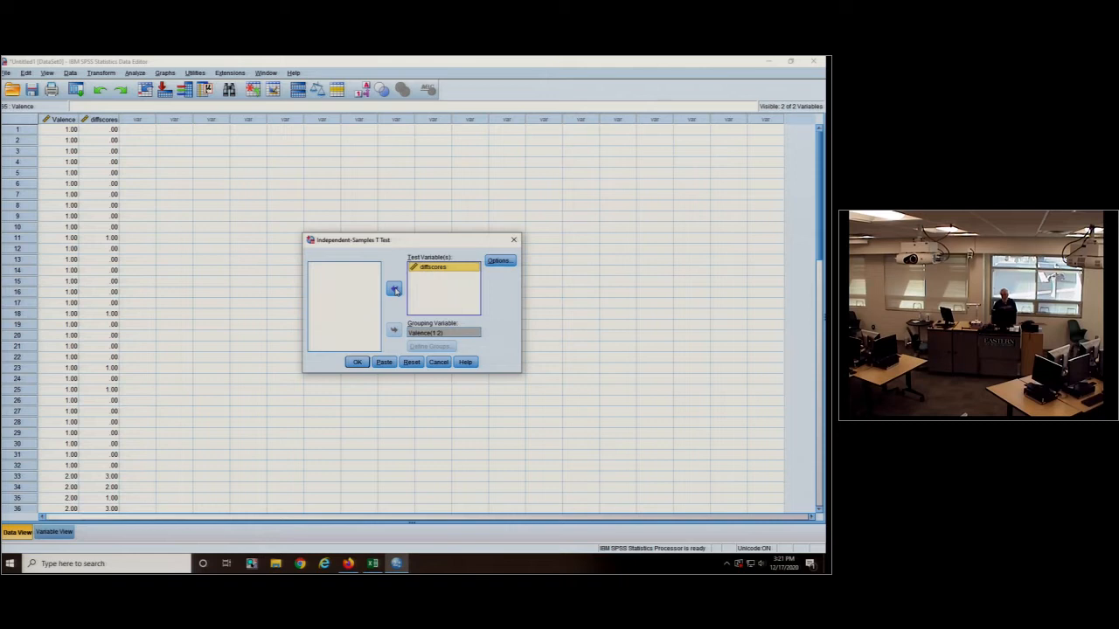
click(357, 362)
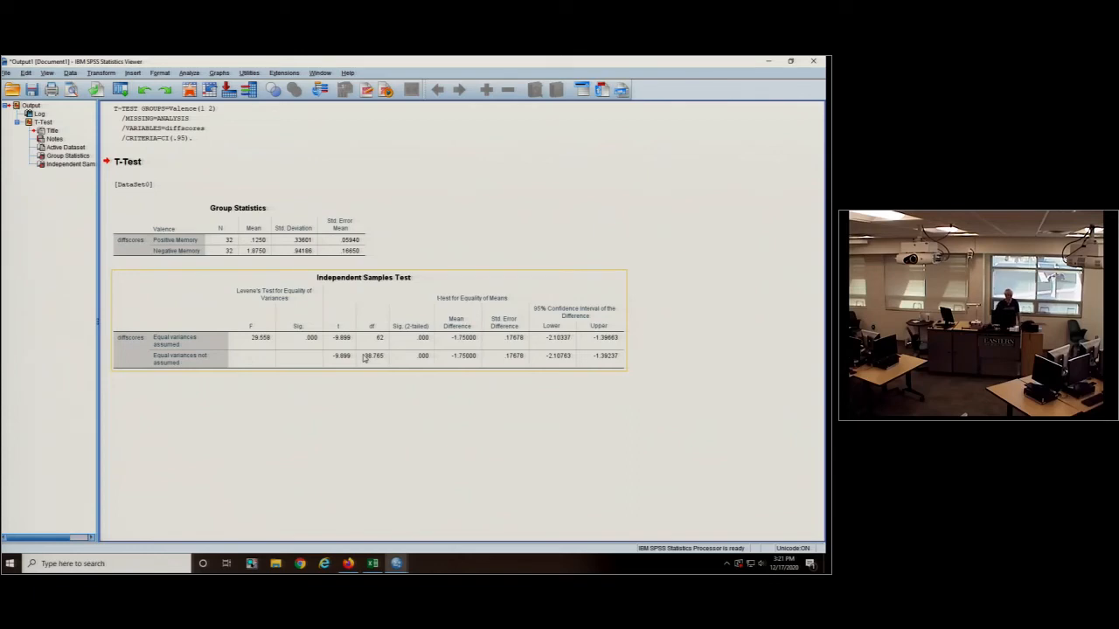
click(188, 249)
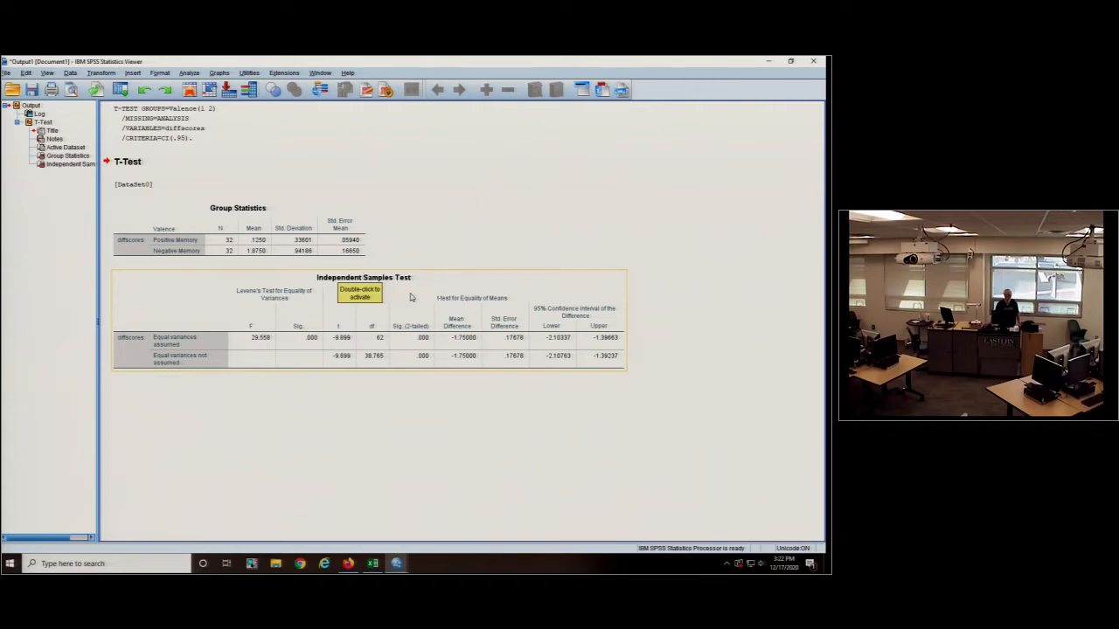
- Launch Word and create a blank document
click(53, 563)
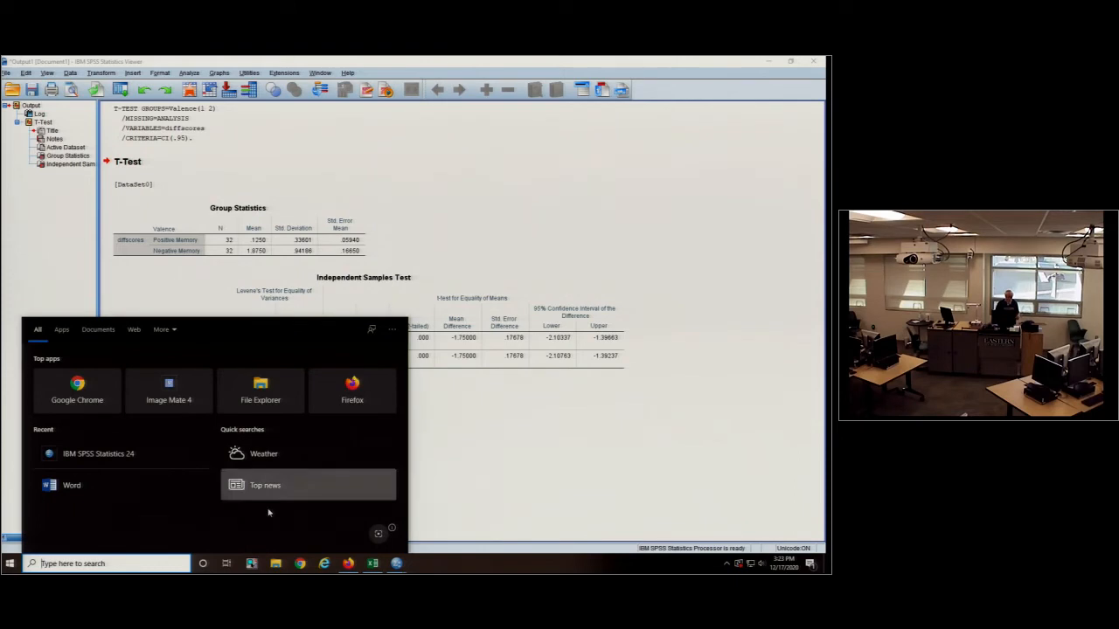
click(69, 485)
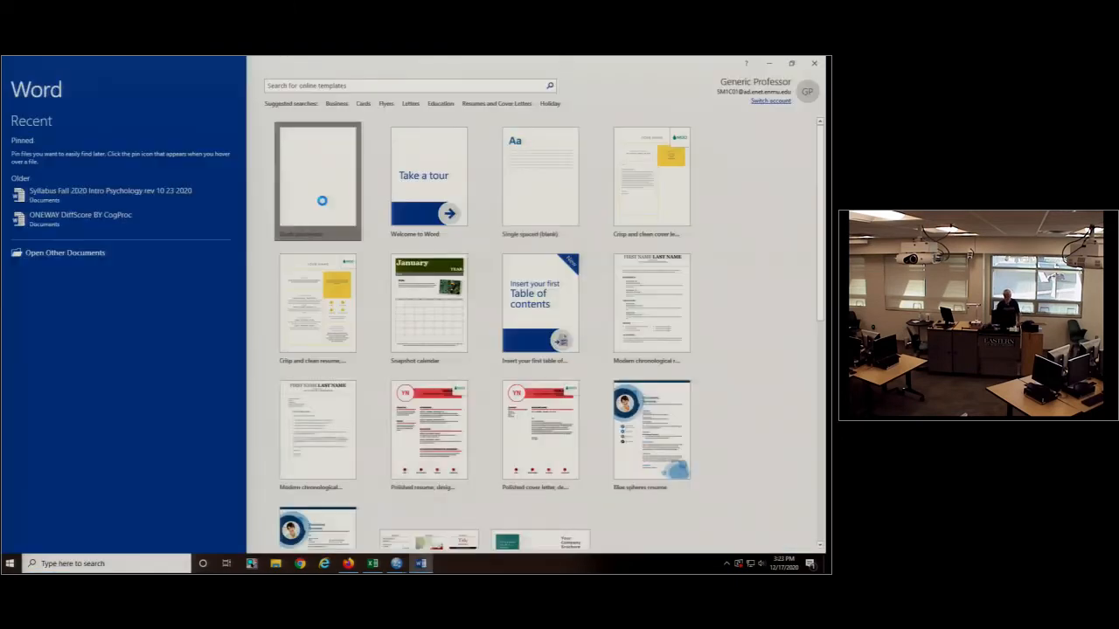
click(322, 201)
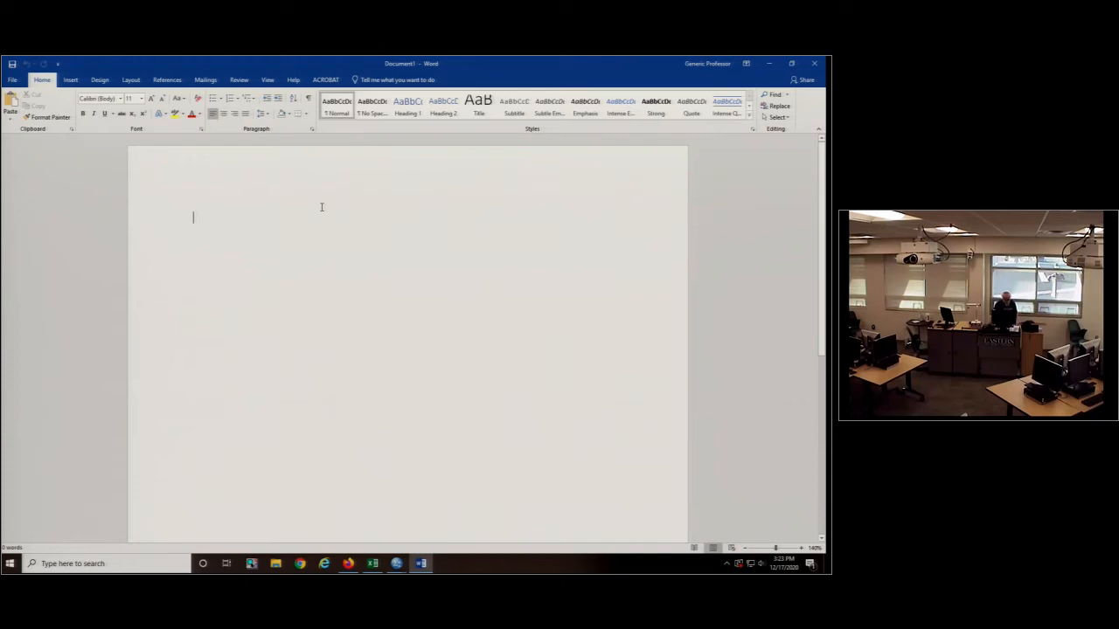
- Add the heading "Results" on the first line of the document and centre it
text(Results)
click(155, 217)
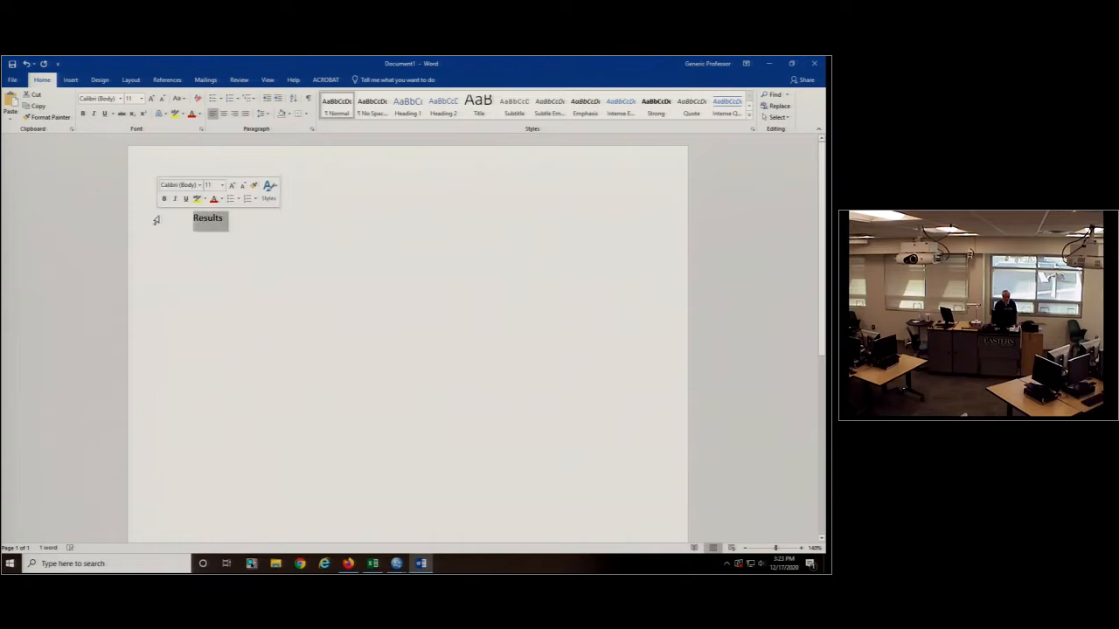
click(222, 113)
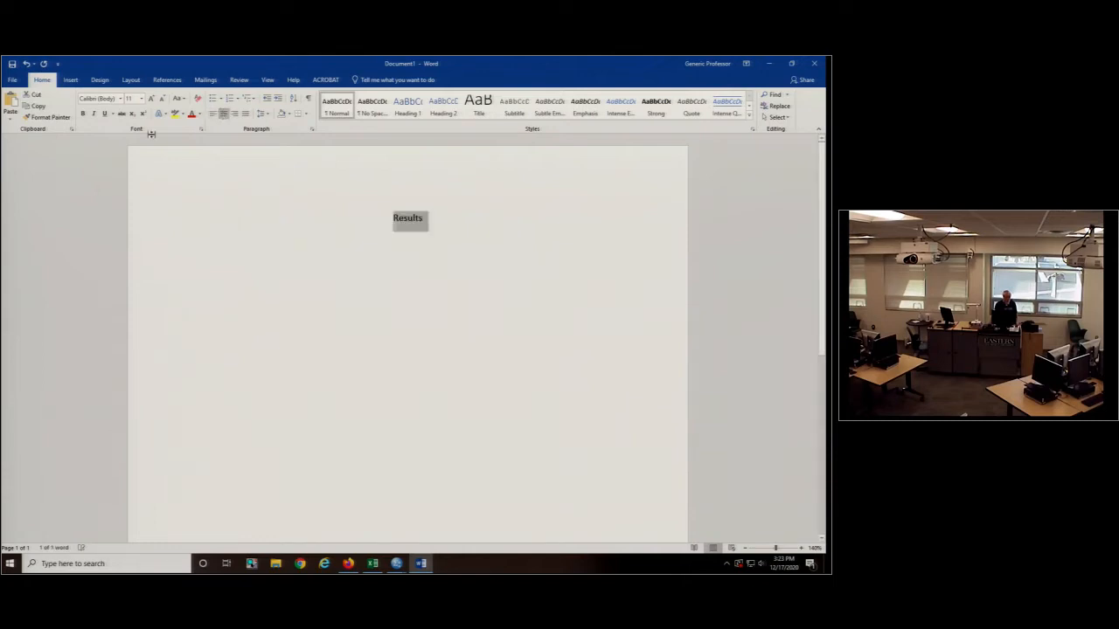
- Make the "Results" heading bold and start a left-aligned line beneath it
key(ctrl+b)
click(469, 217)
key(Return)
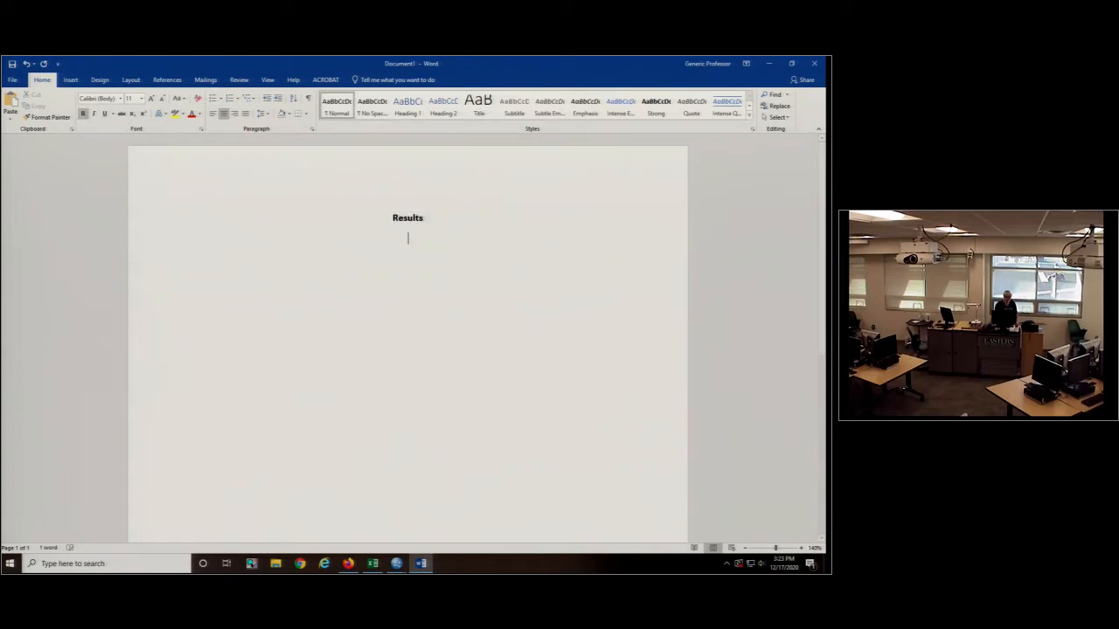
key(ctrl+l)
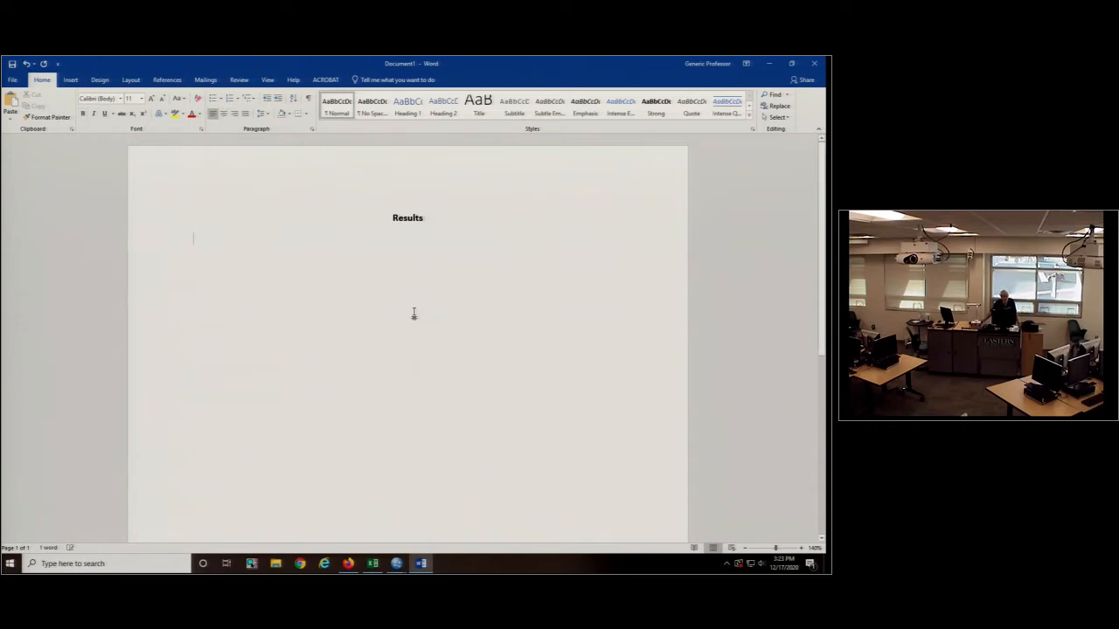
- Write an indented sentence recalling the hypothesis that emotional intensity associated with negative memories will fade over time, while that of positive memories will not
key(Tab)
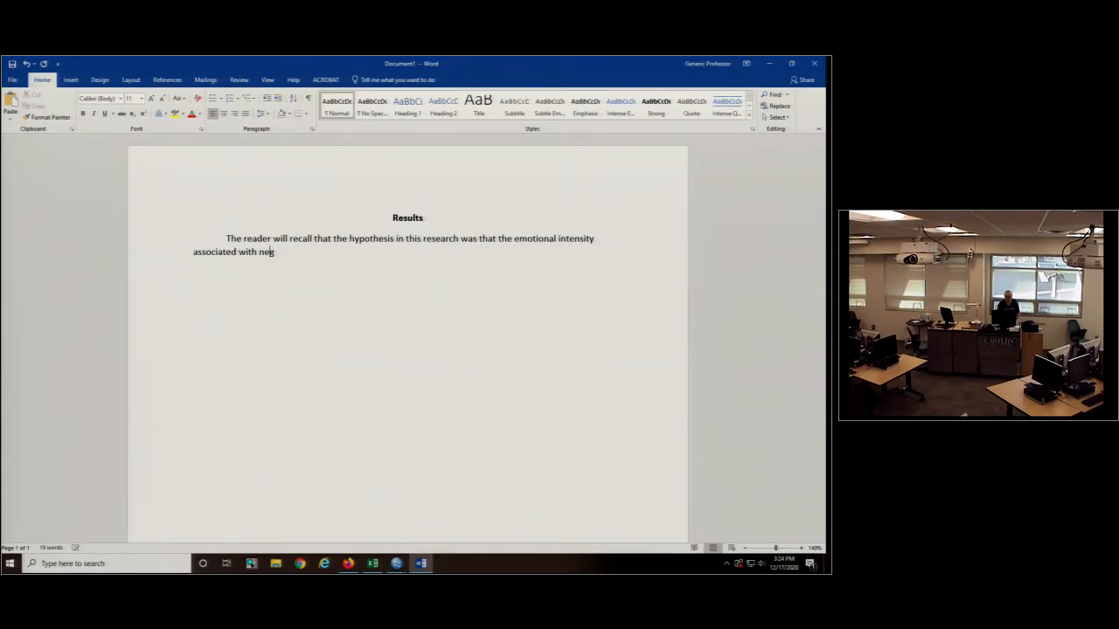
text(ative memories will fade over time, w)
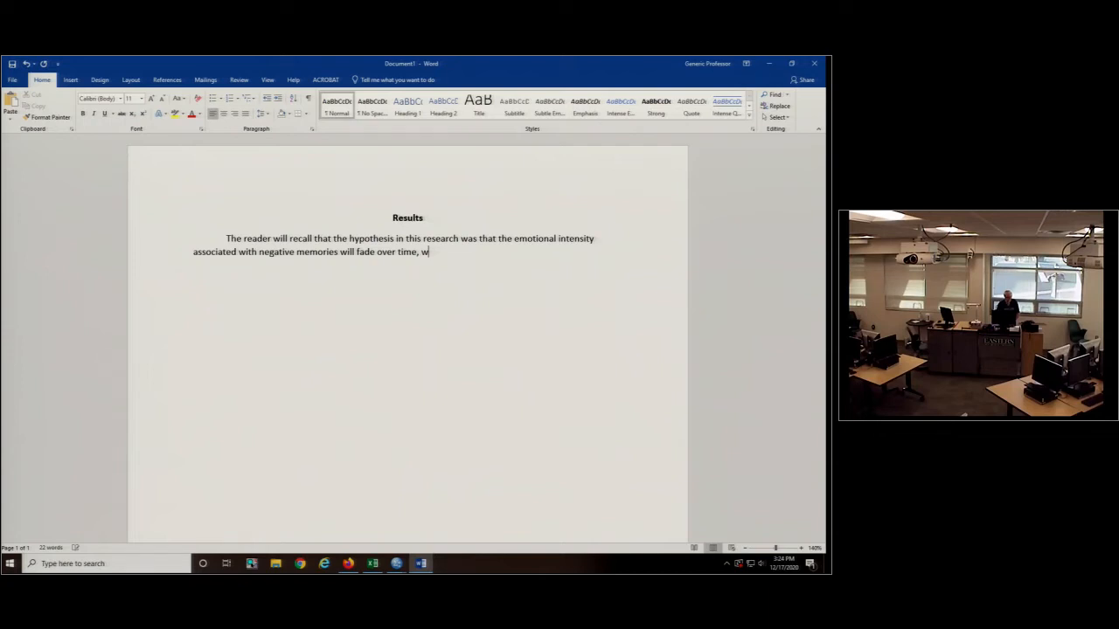
text(hile the emotional intensity associated)
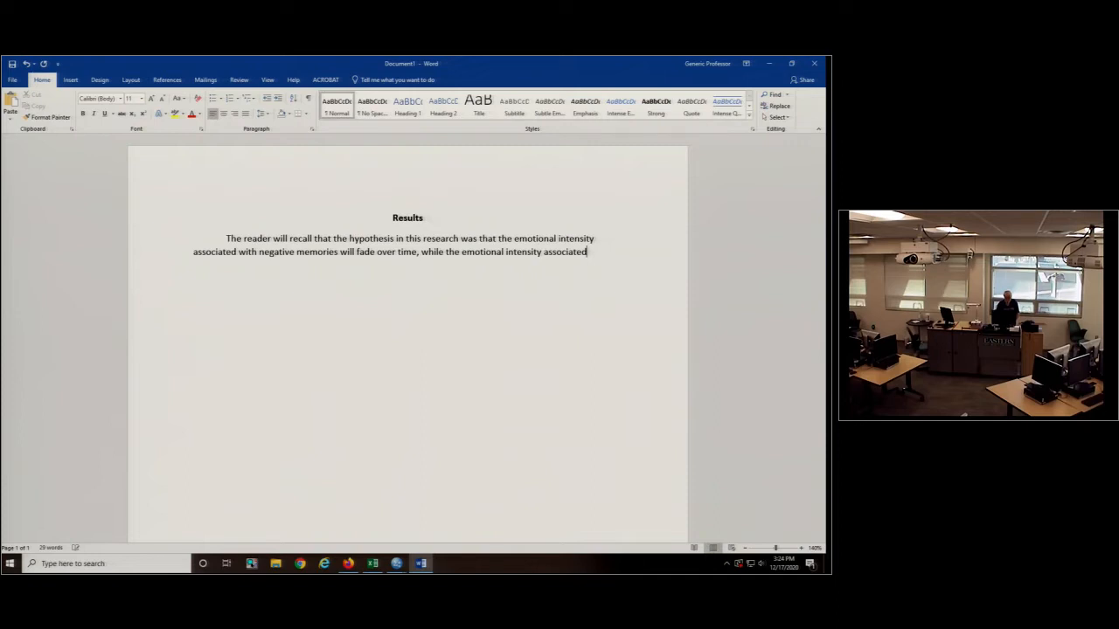
text(with positive memories will not fade over time.)
- Set the line spacing of the hypothesis paragraph to 2.0 and return to its end
double_click(157, 260)
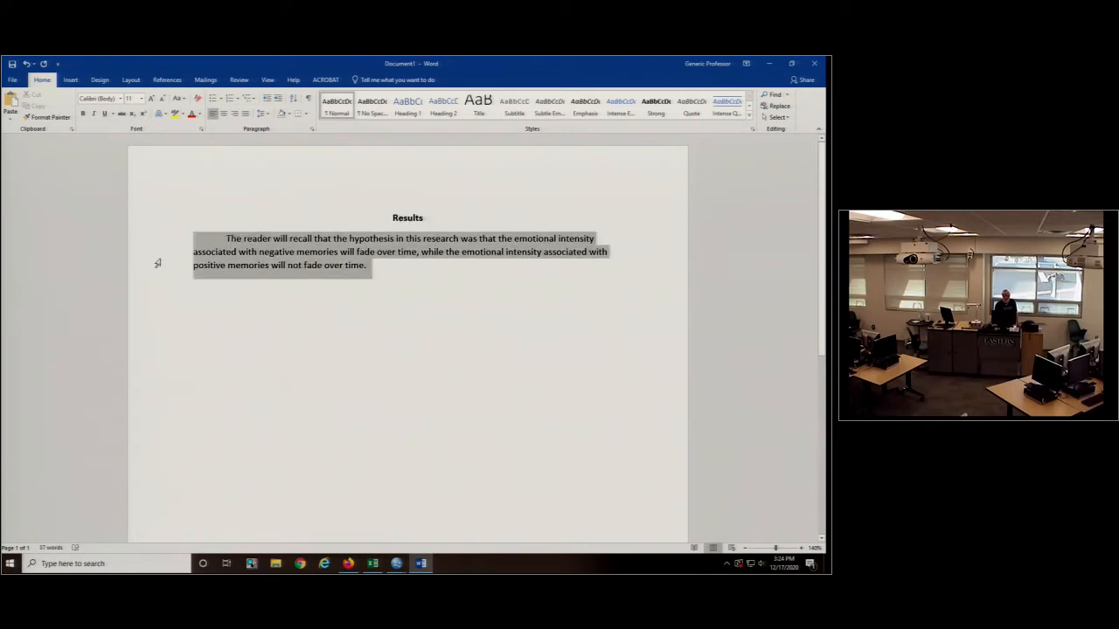
click(270, 114)
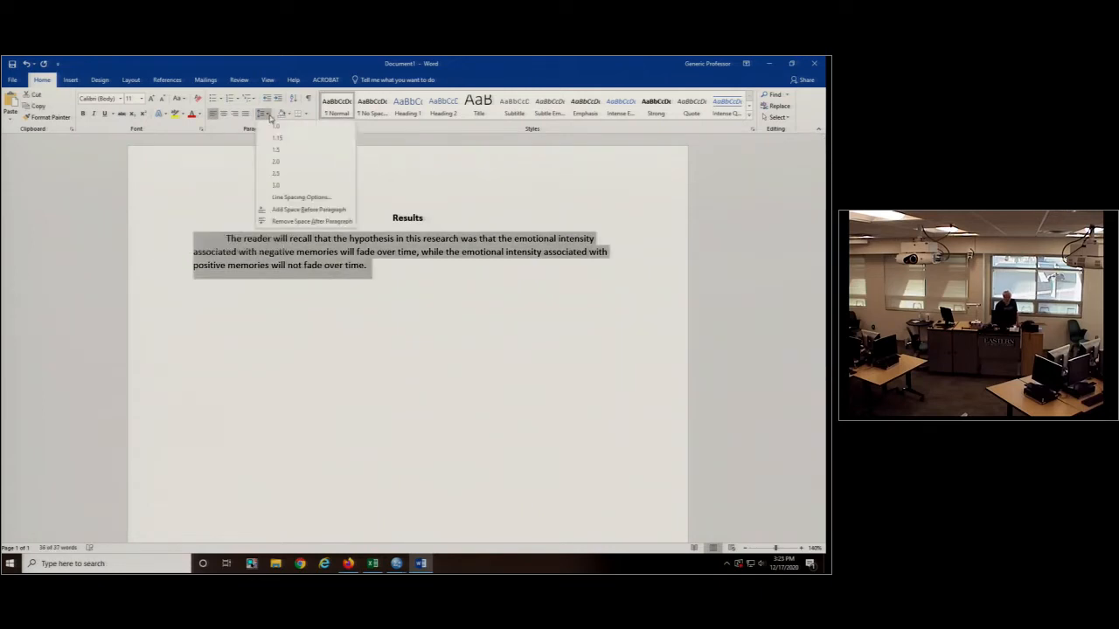
click(274, 161)
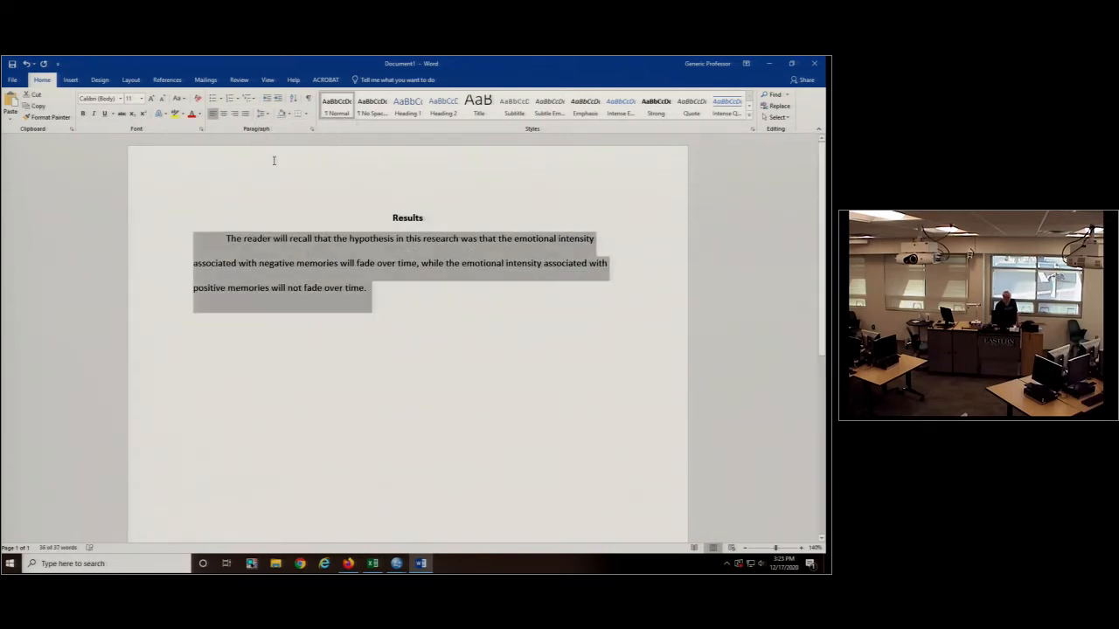
click(410, 289)
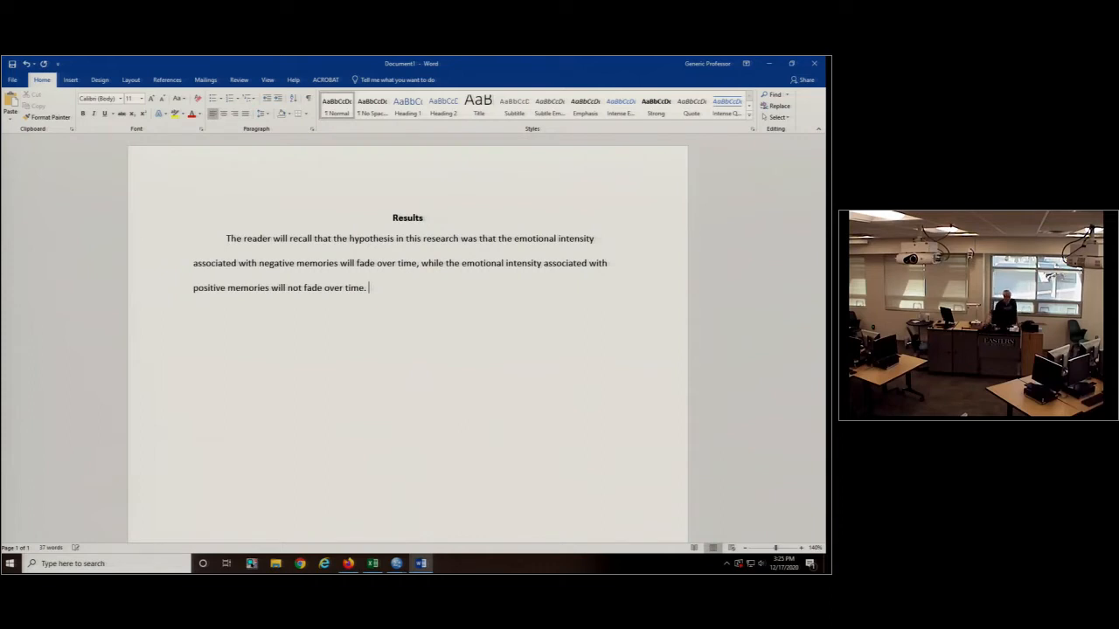
- Check the t-test tables in the SPSS output, then continue the Word paragraph with "An independent samples t-test was conducted on the data"
mouse_move(397, 562)
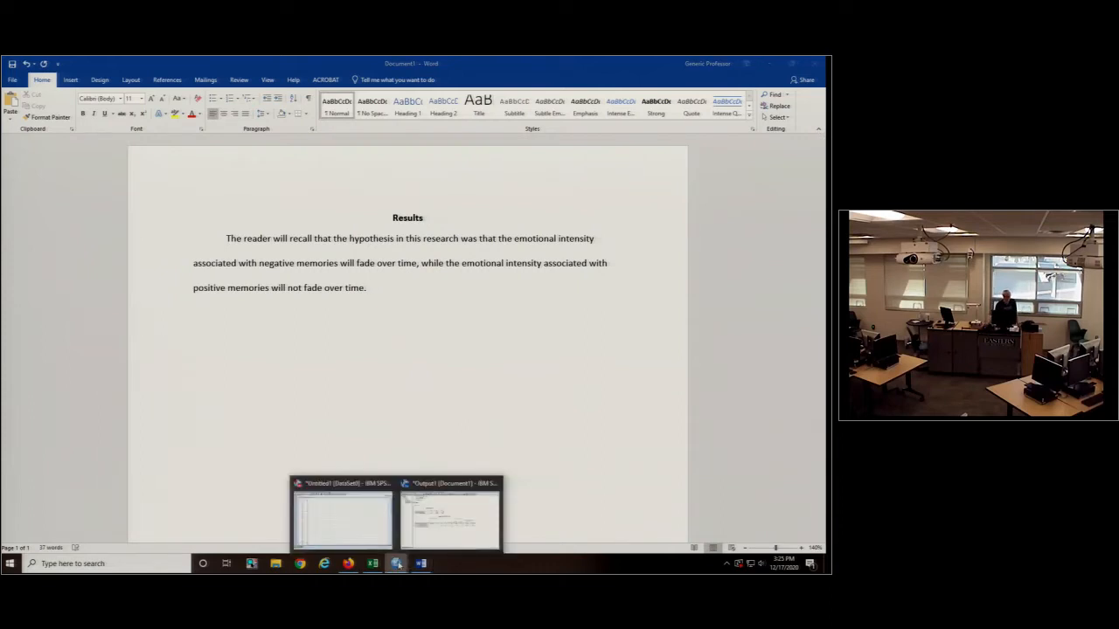
click(452, 526)
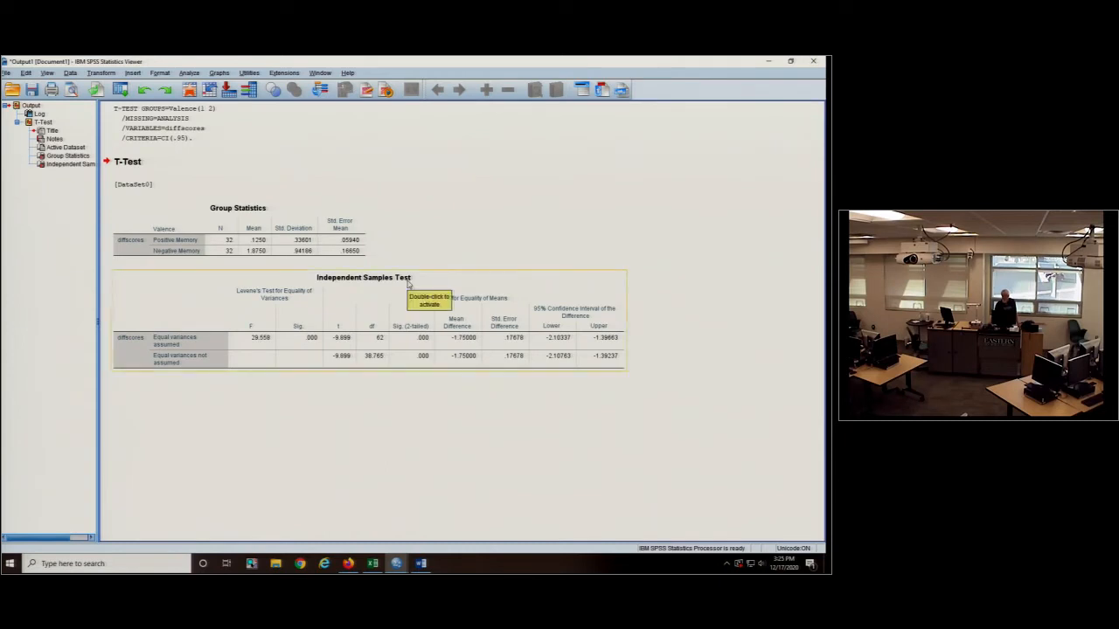
click(422, 564)
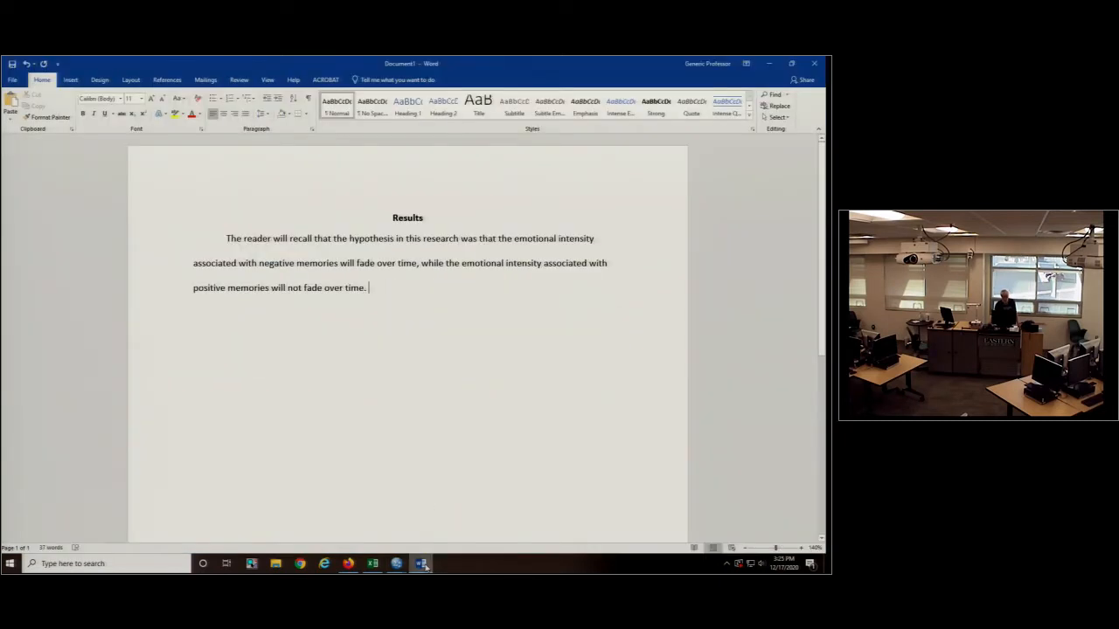
text(An)
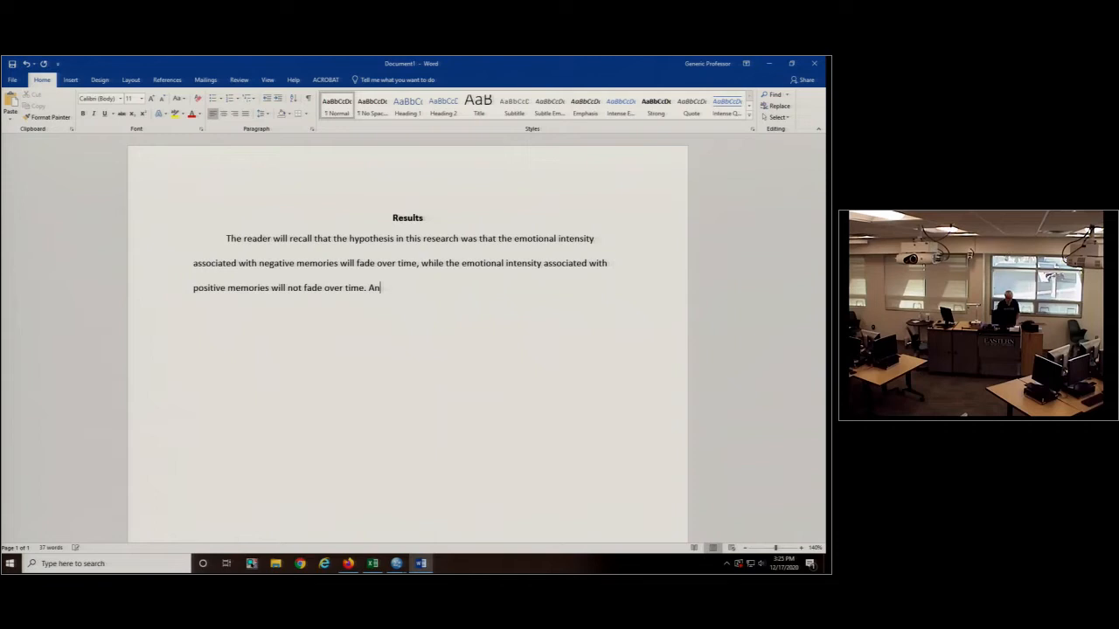
text(independent samples t-test was)
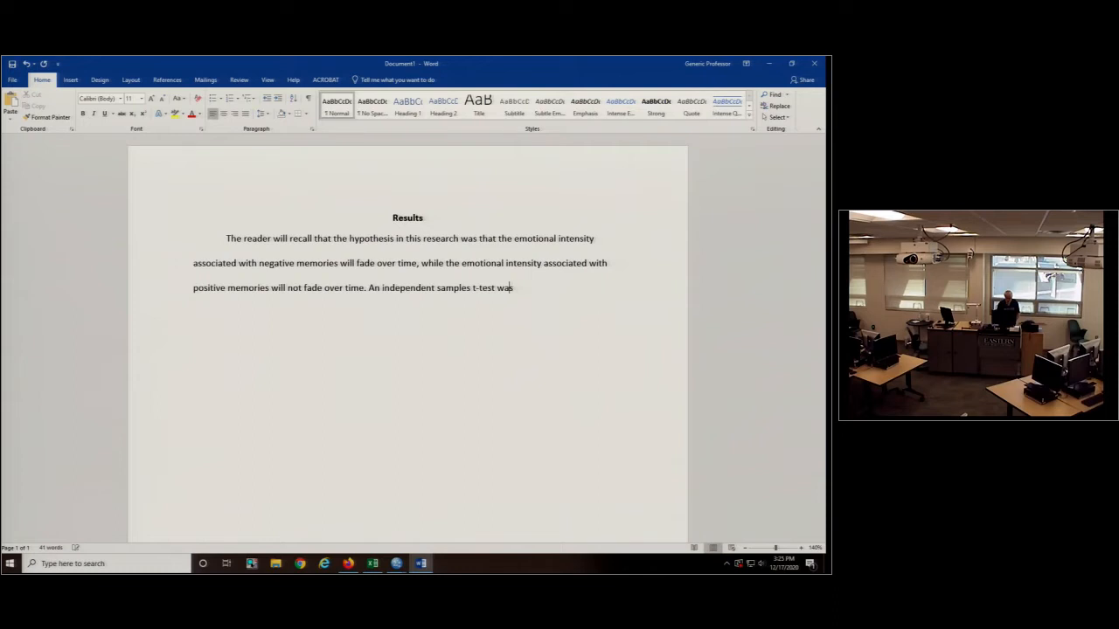
text( conducted on the data)
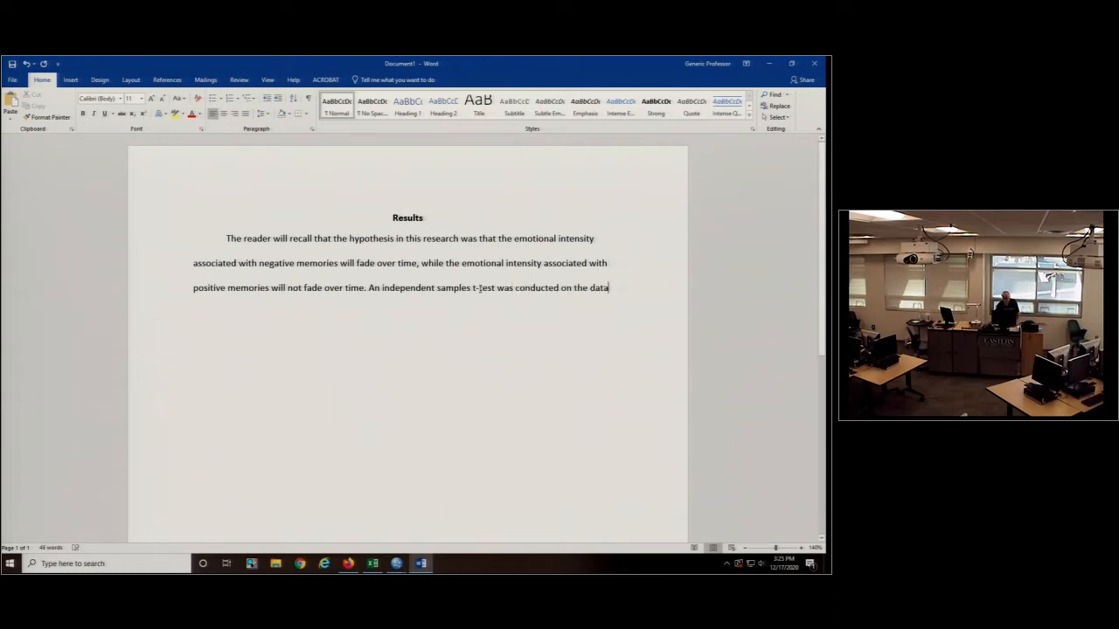
- Italicise the letter t in "t-test" and return to the end of the sentence
drag(477, 288, 473, 288)
click(494, 270)
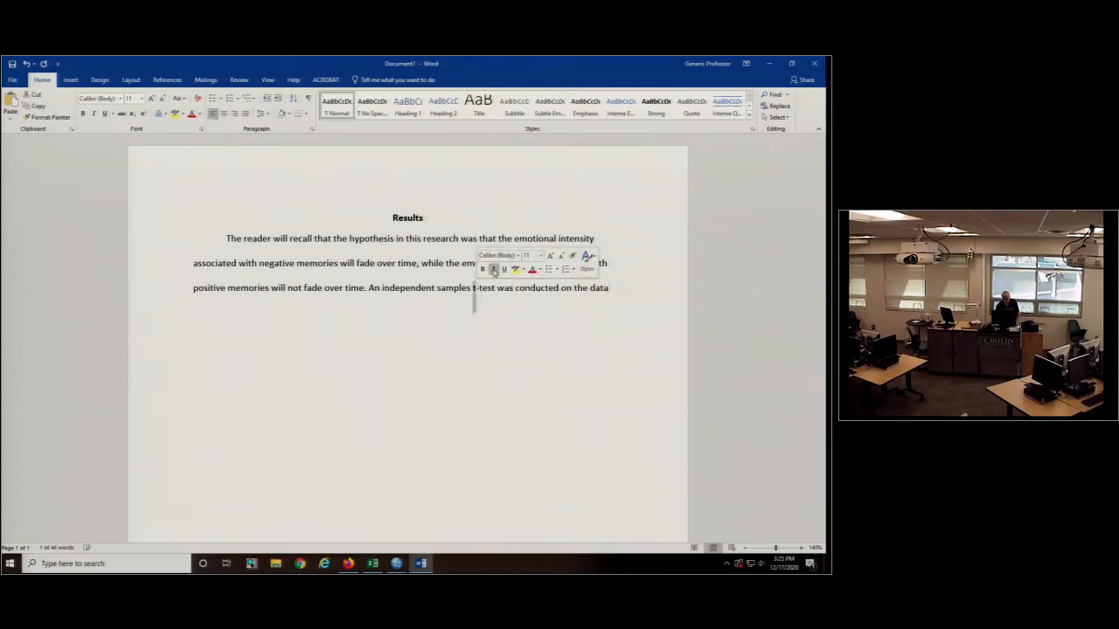
click(634, 292)
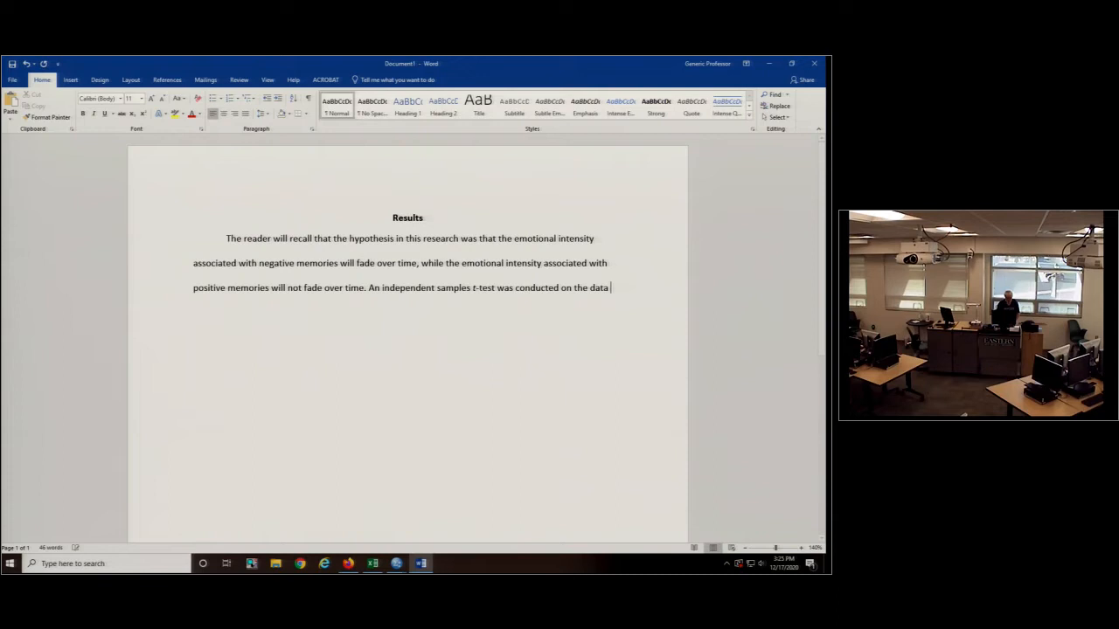
- Finish the sentence with ", with Valence (positive, negative) of memory measured on difference scores obtained from emotional intensity ratings at the event and currently."
text(, with Valence (positive, negative)
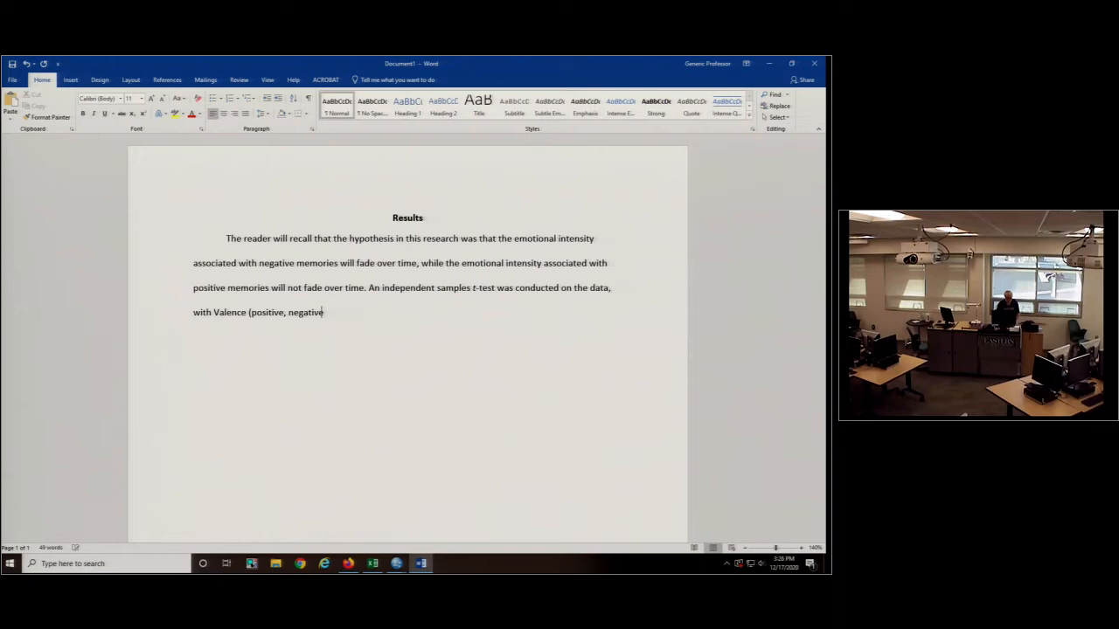
text() of memory measure)
text(d on difference scores obtained from)
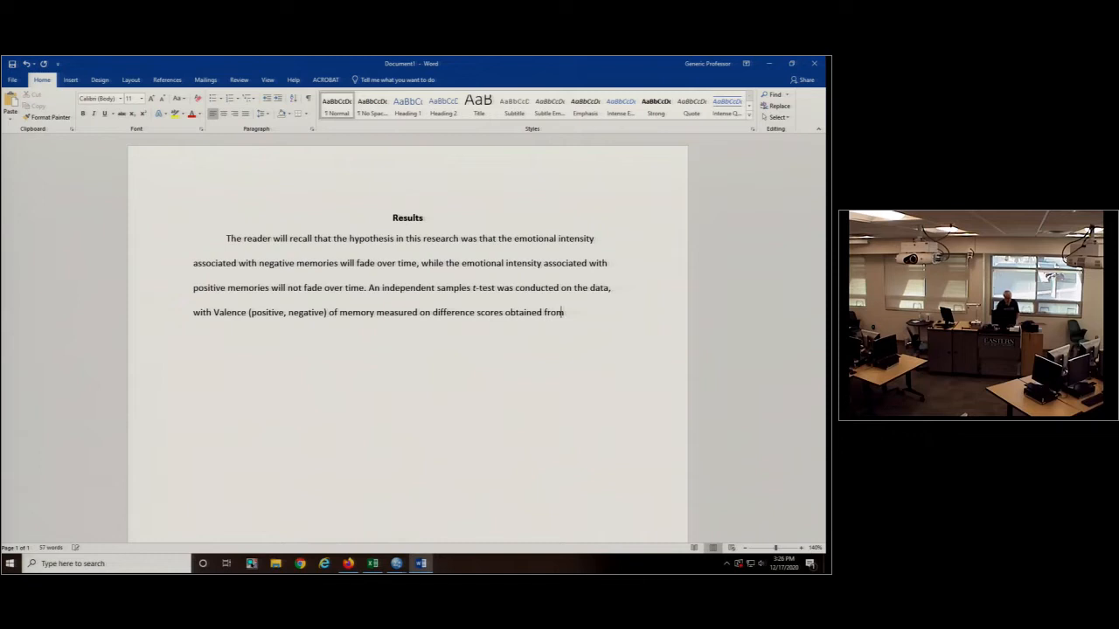
text(emotional intensity ratings at the event a)
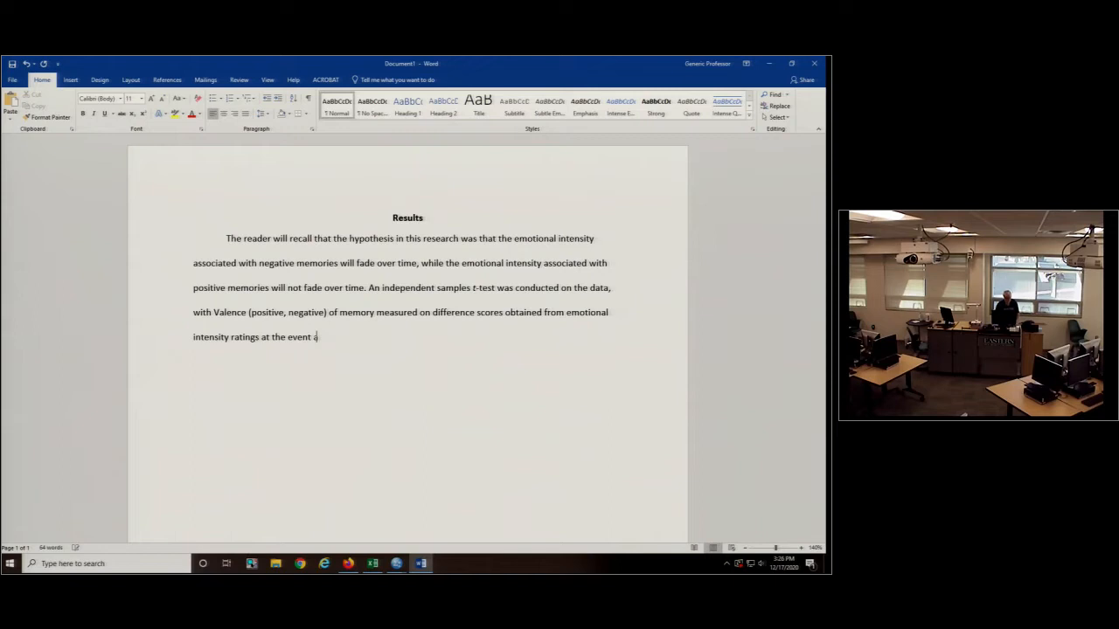
text(nd currently.)
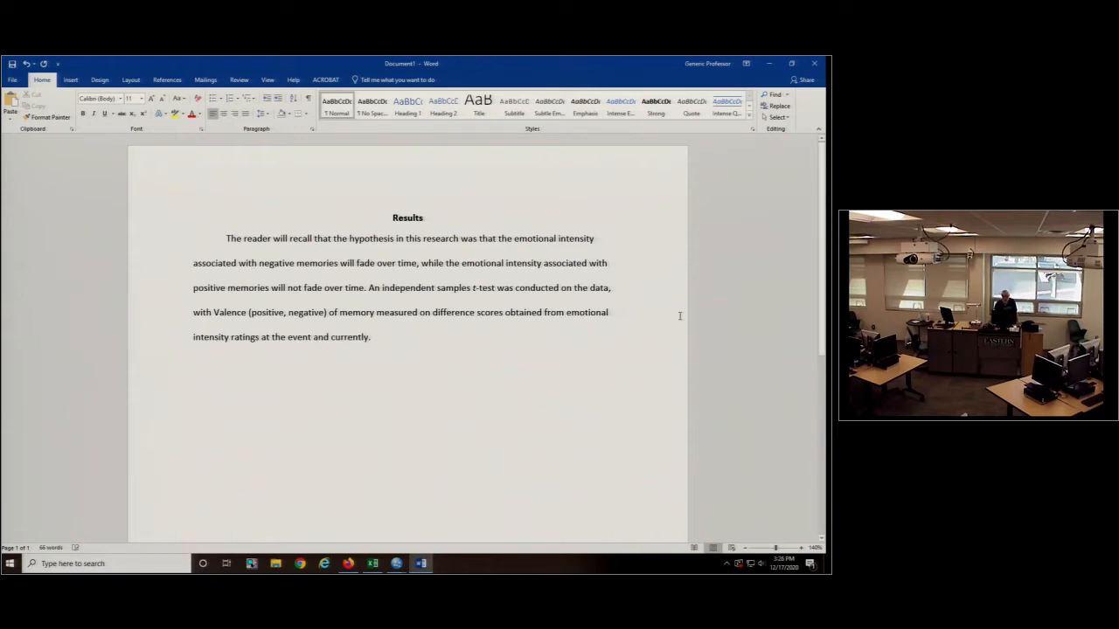
drag(432, 312, 371, 337)
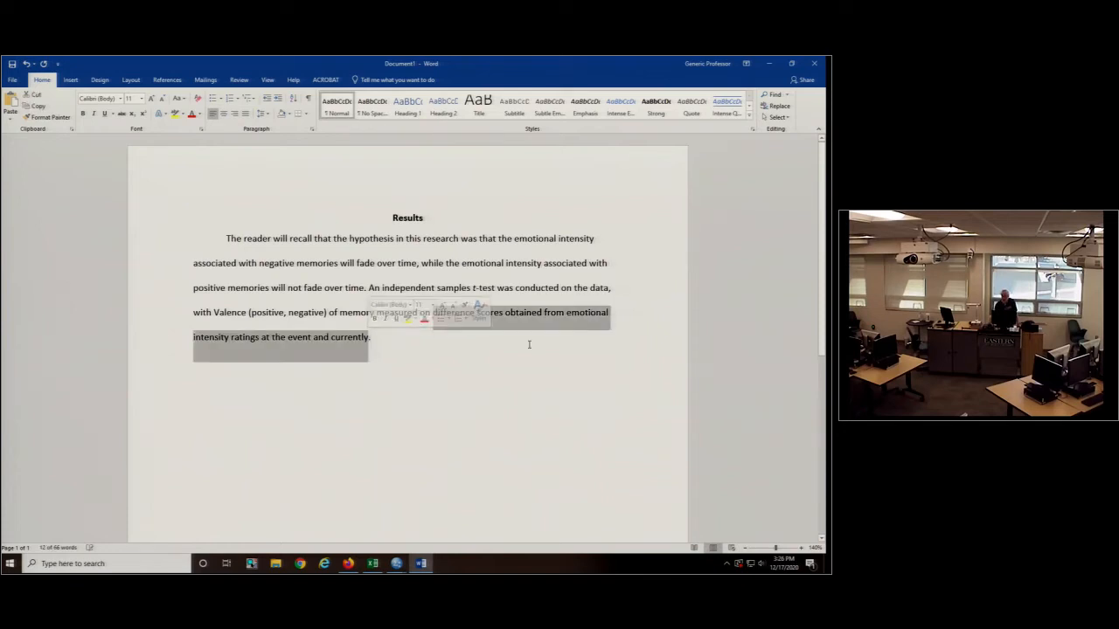
click(566, 338)
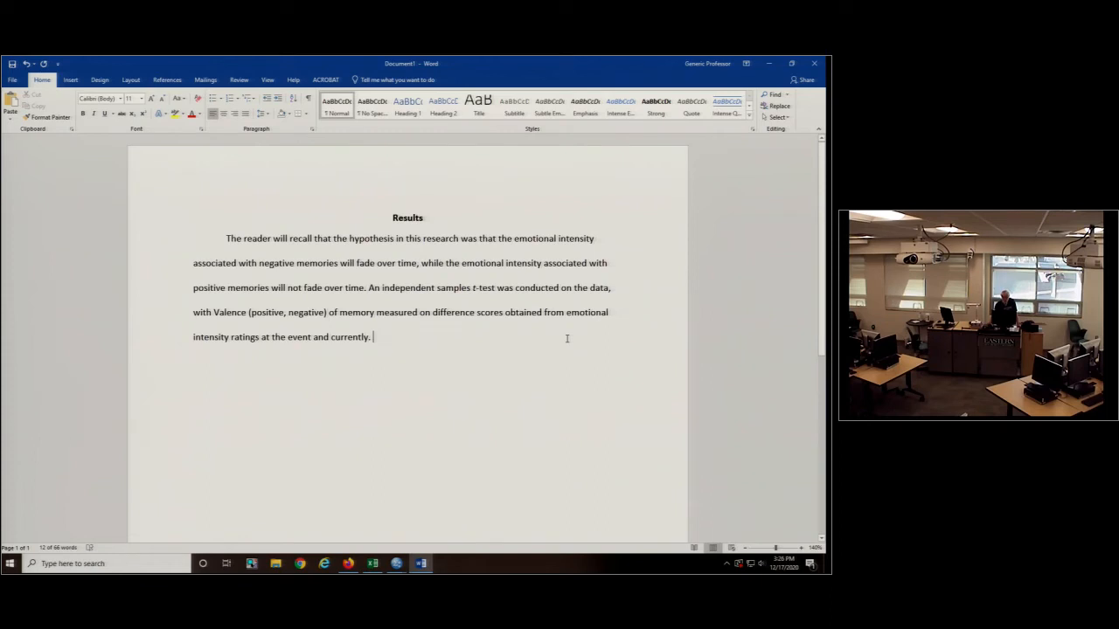
drag(214, 312, 376, 312)
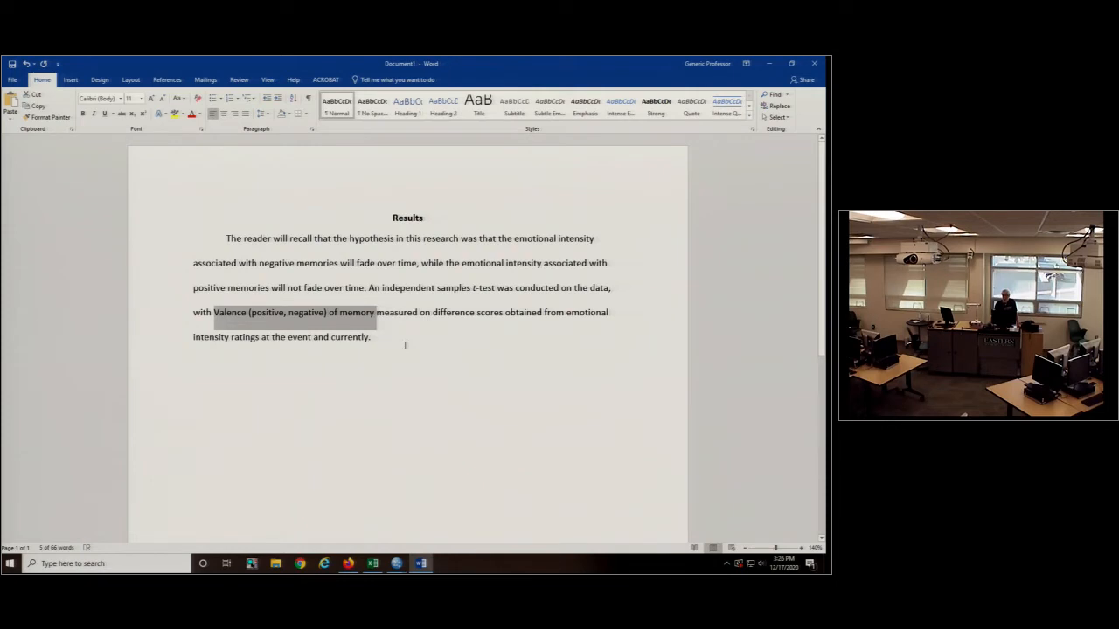
drag(432, 312, 450, 338)
- Add the closing sentence "Results showed that negative memories faded and positive memories did not fade, supporting our hypothesis."
click(545, 342)
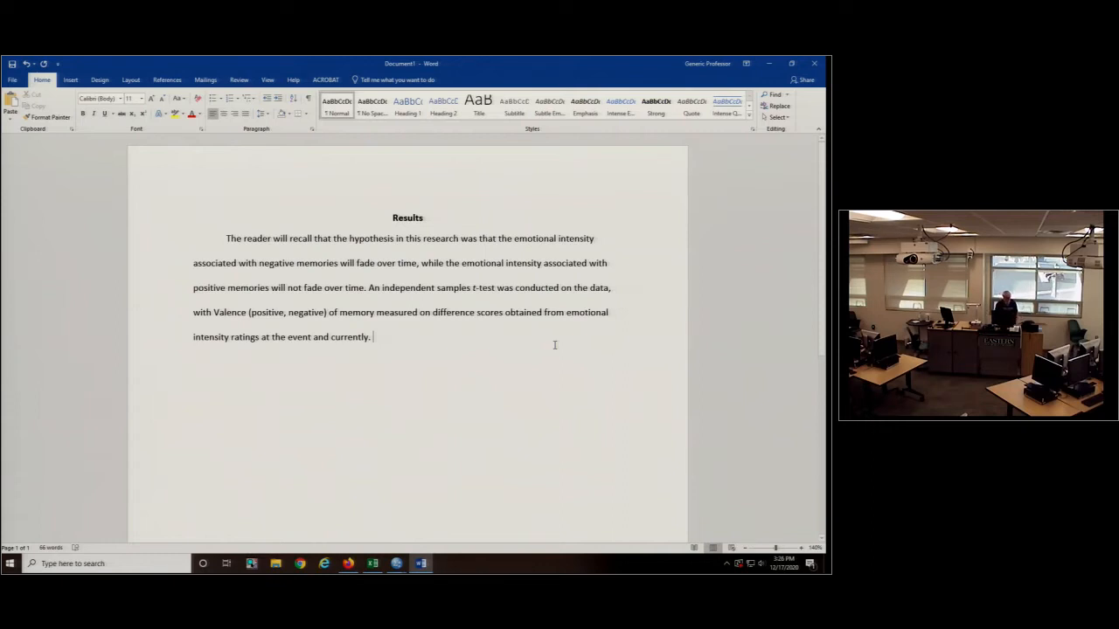
text(Results sh)
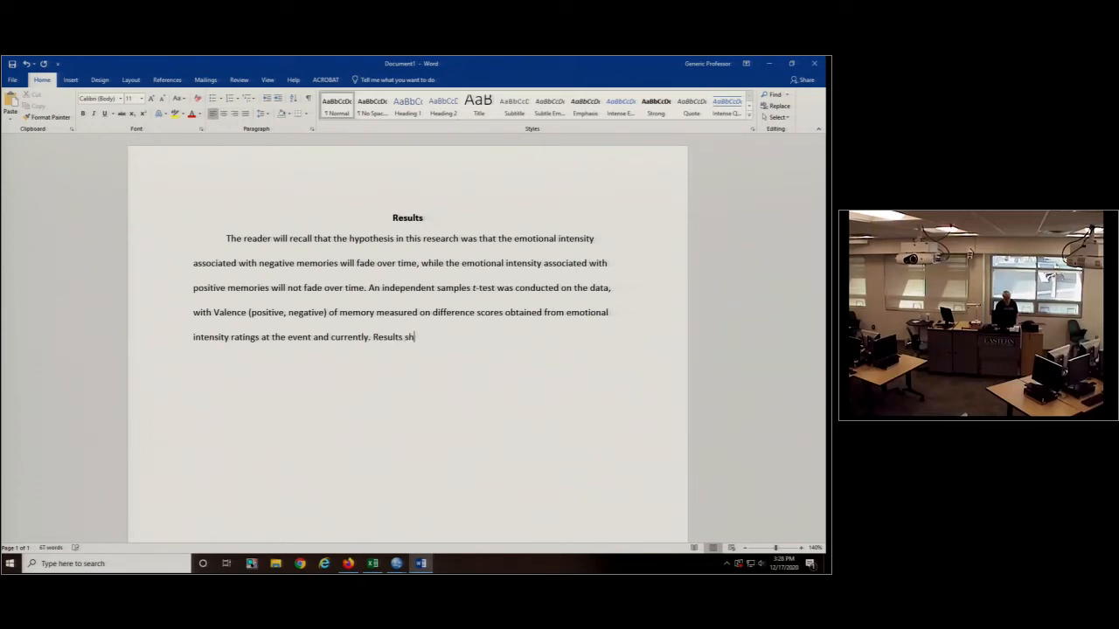
text(owed that negative memor)
text(ies faded and positive )
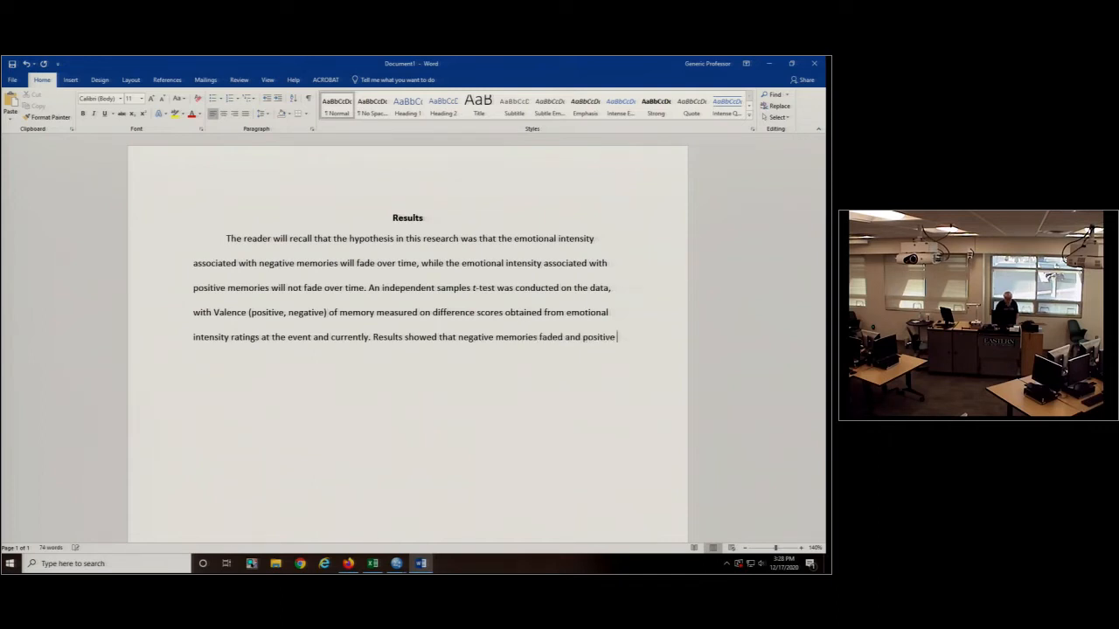
text(memories did not fade, sup)
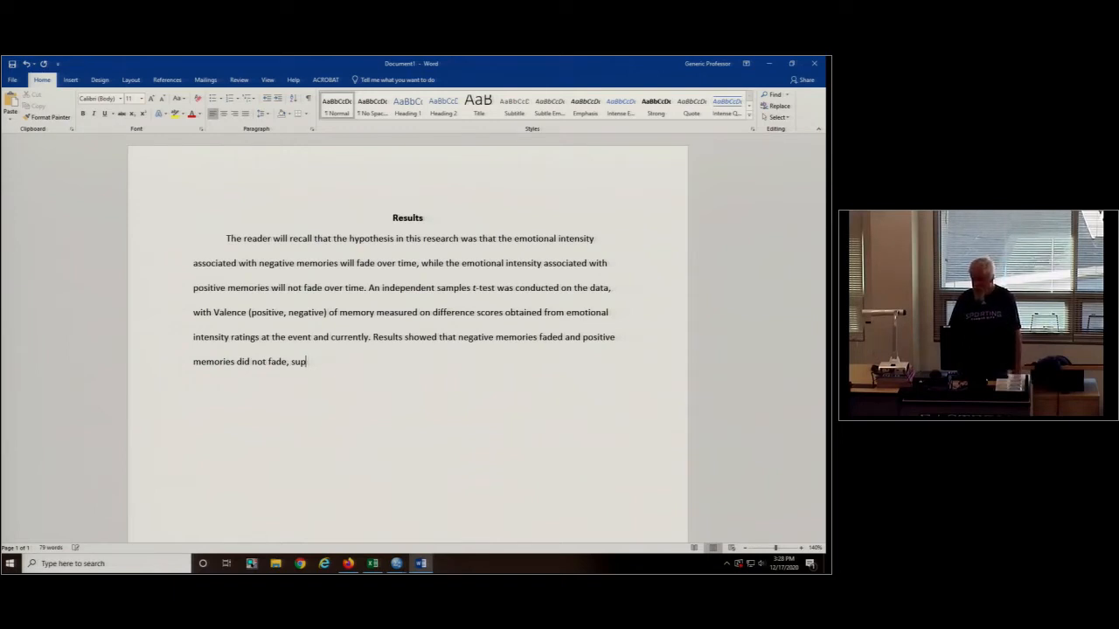
text(porting our hypothesis.)
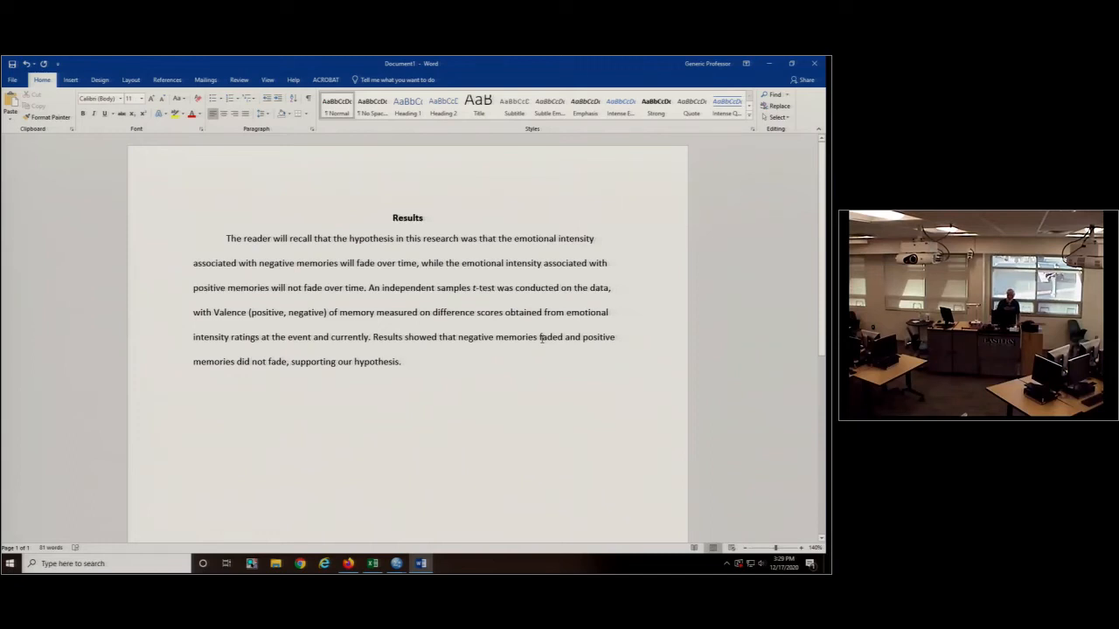
- Insert "(M = 1.88, SD =" after "negative memories" in the last sentence, taking the rounded mean from the SPSS Group Statistics table
click(540, 338)
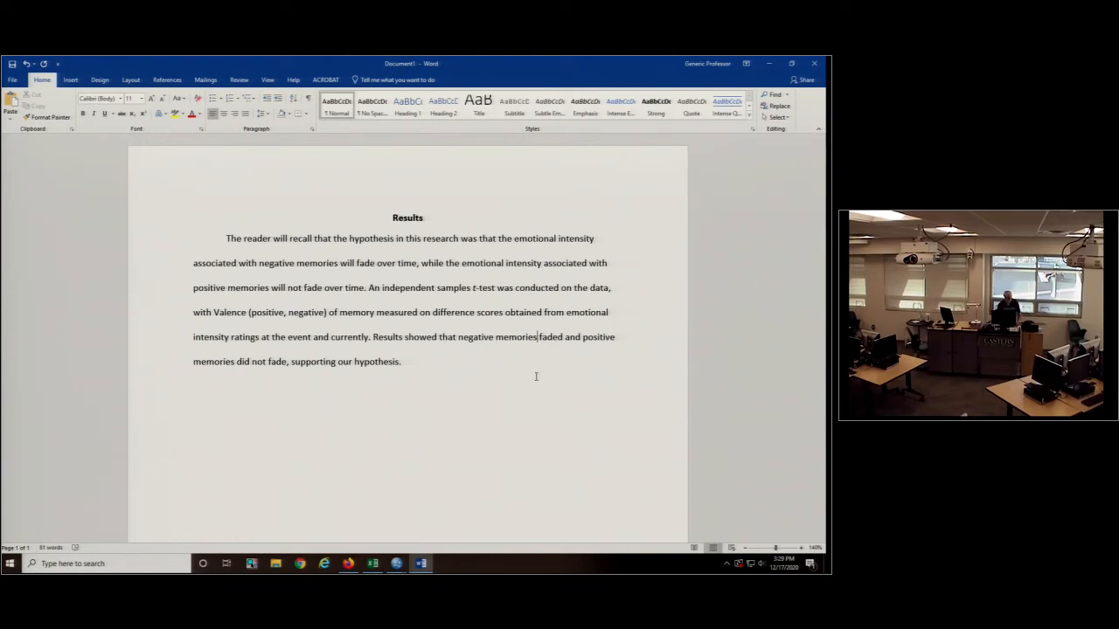
text((M)
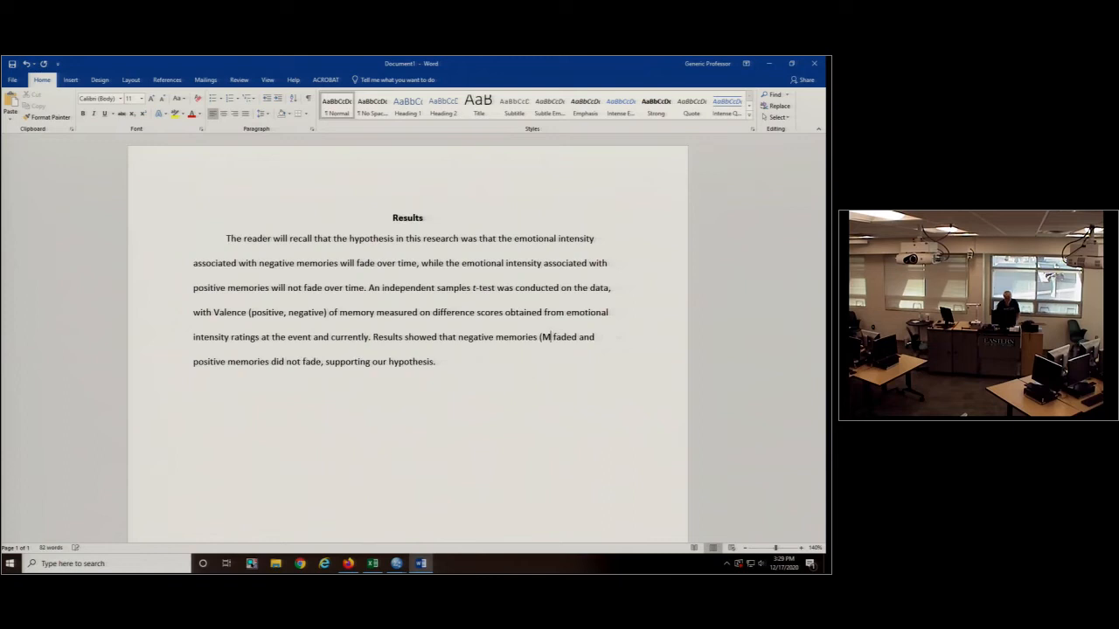
text( =)
mouse_move(396, 562)
click(439, 527)
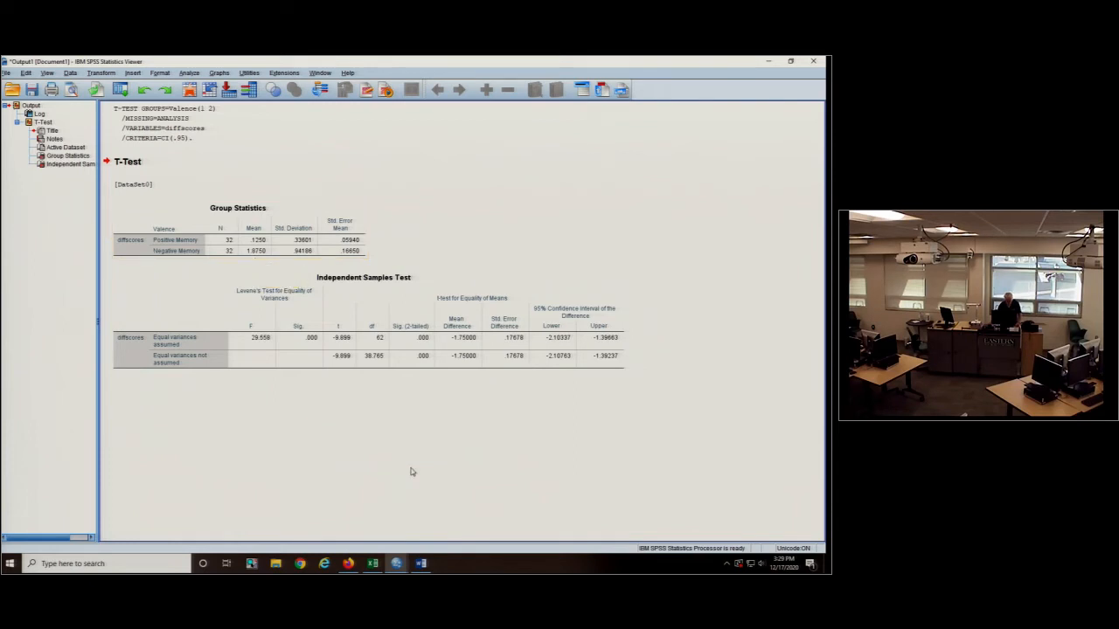
click(421, 564)
text(1.88, )
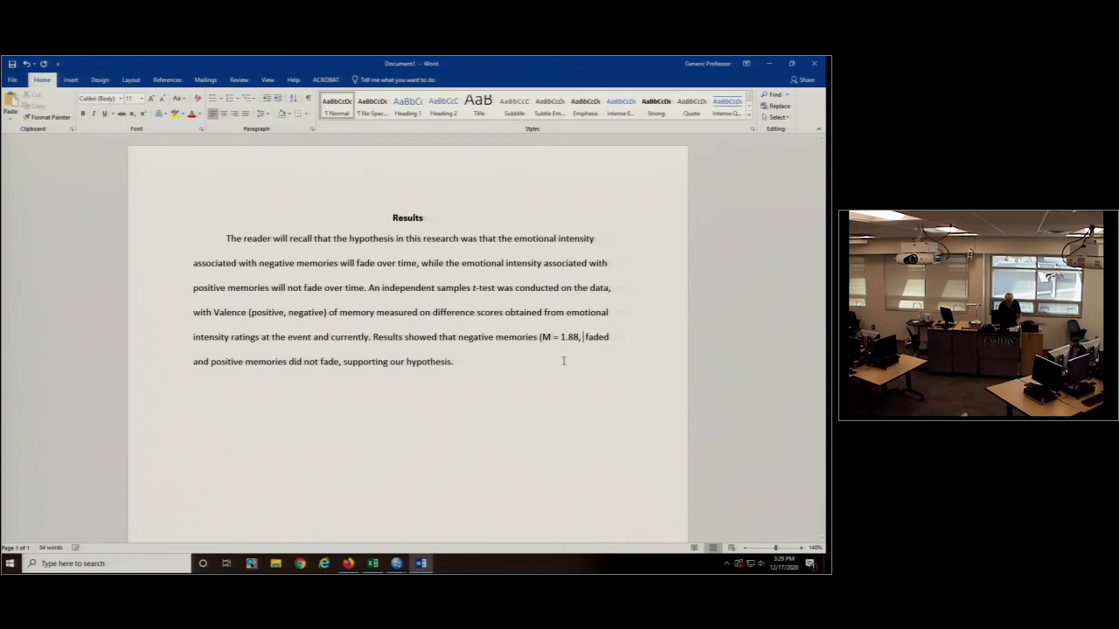
text(SD =)
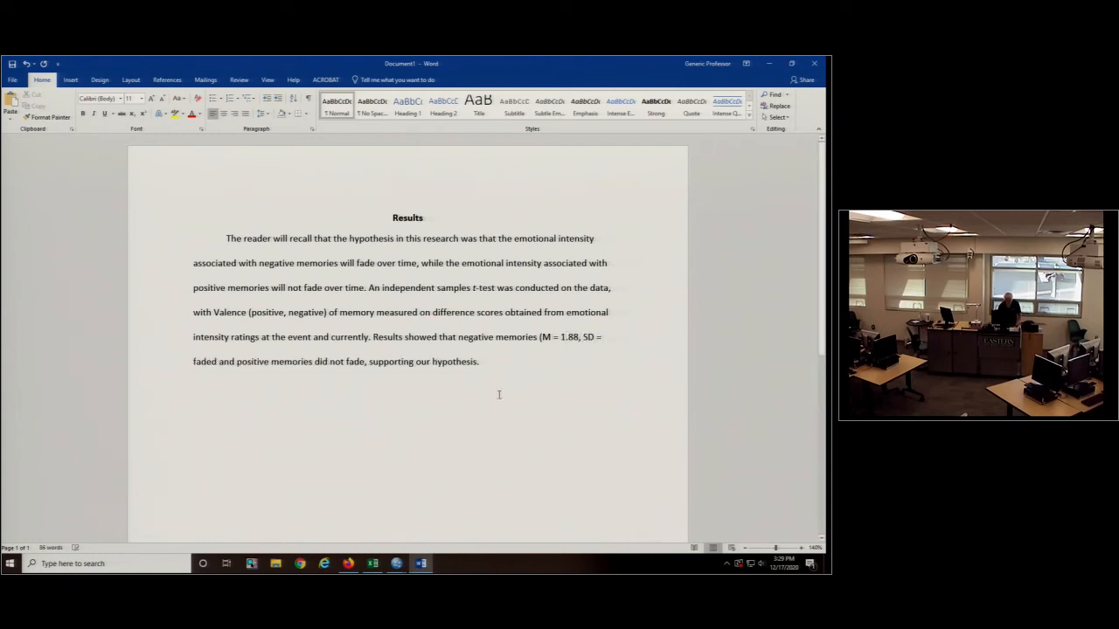
- Reduce the Word window to a smaller size and move it aside so the SPSS output behind it can be reached
click(791, 63)
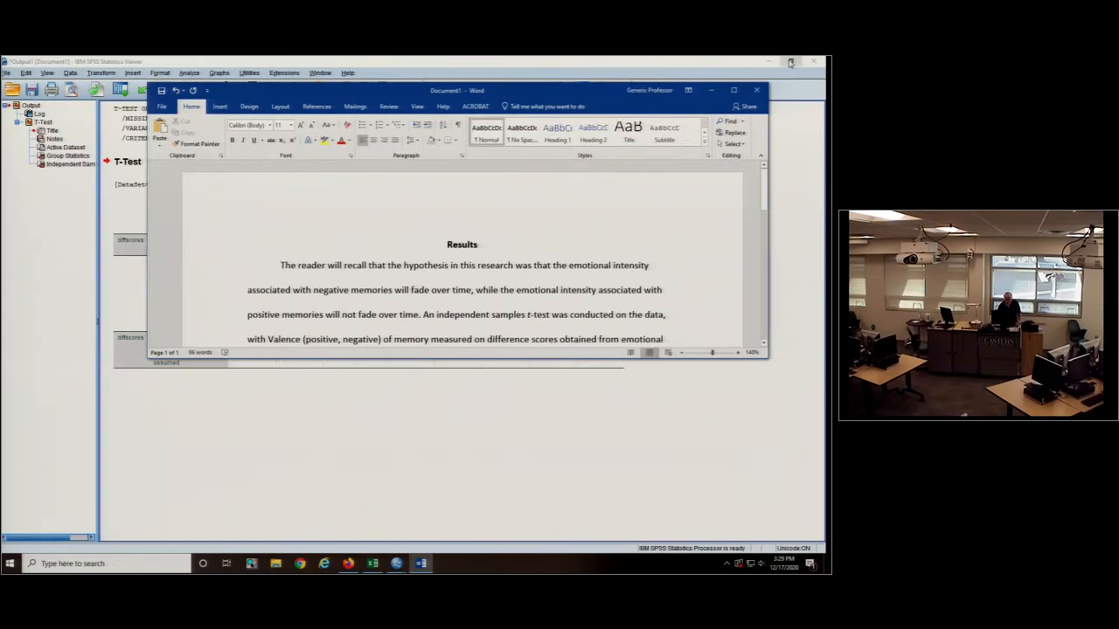
drag(406, 94, 313, 60)
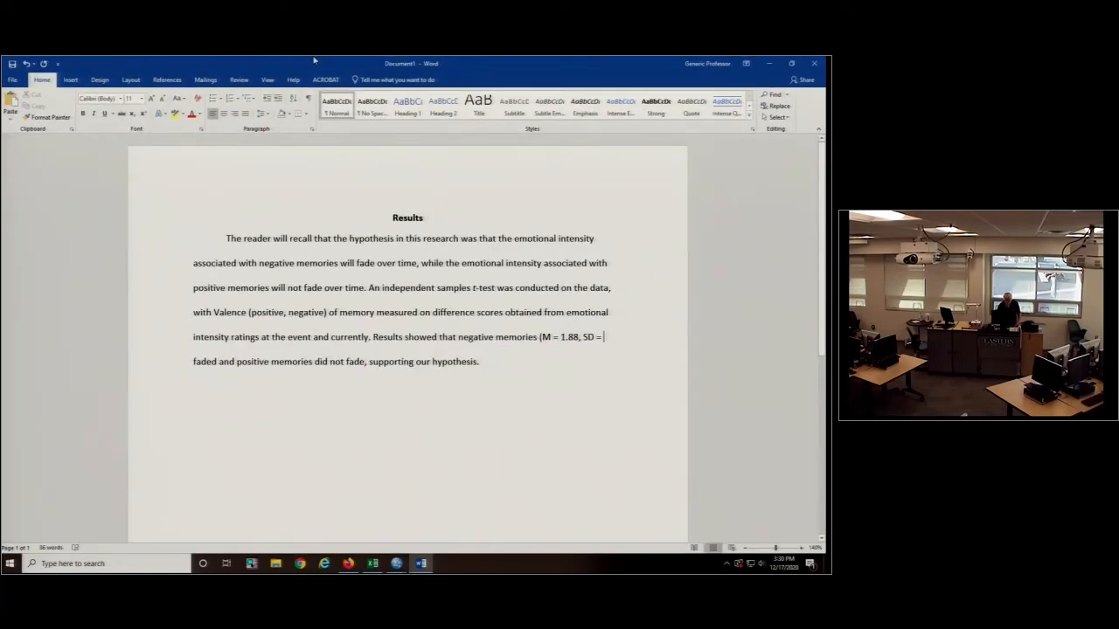
double_click(314, 59)
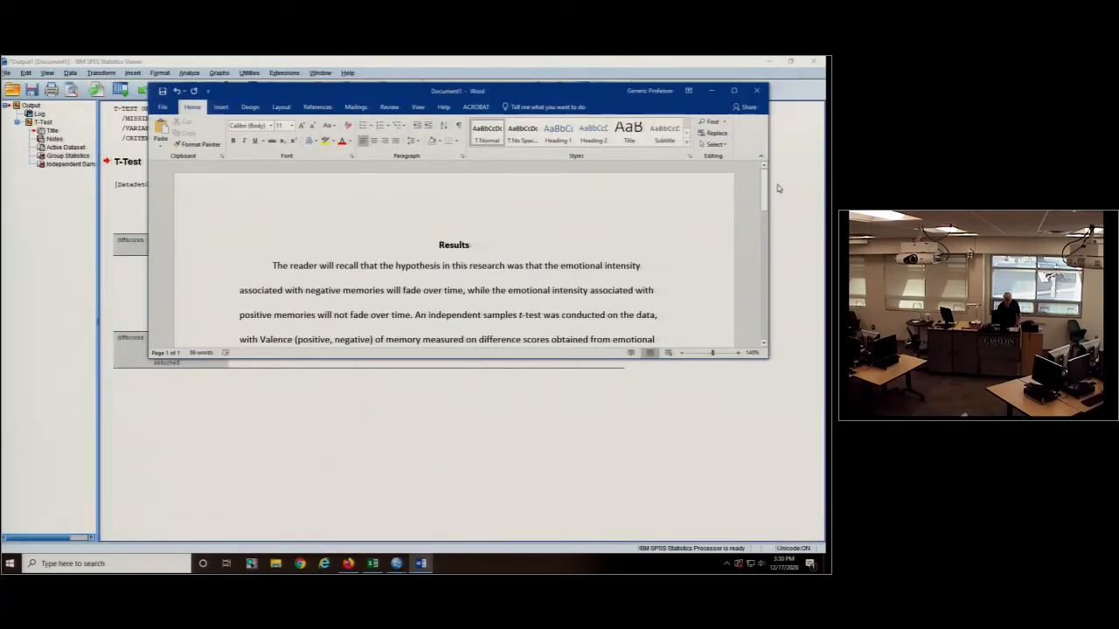
drag(767, 357, 568, 430)
drag(388, 83, 620, 116)
- Resize the SPSS output viewer and the Word window so the statistics tables and the Results paragraph sit side by side
click(790, 61)
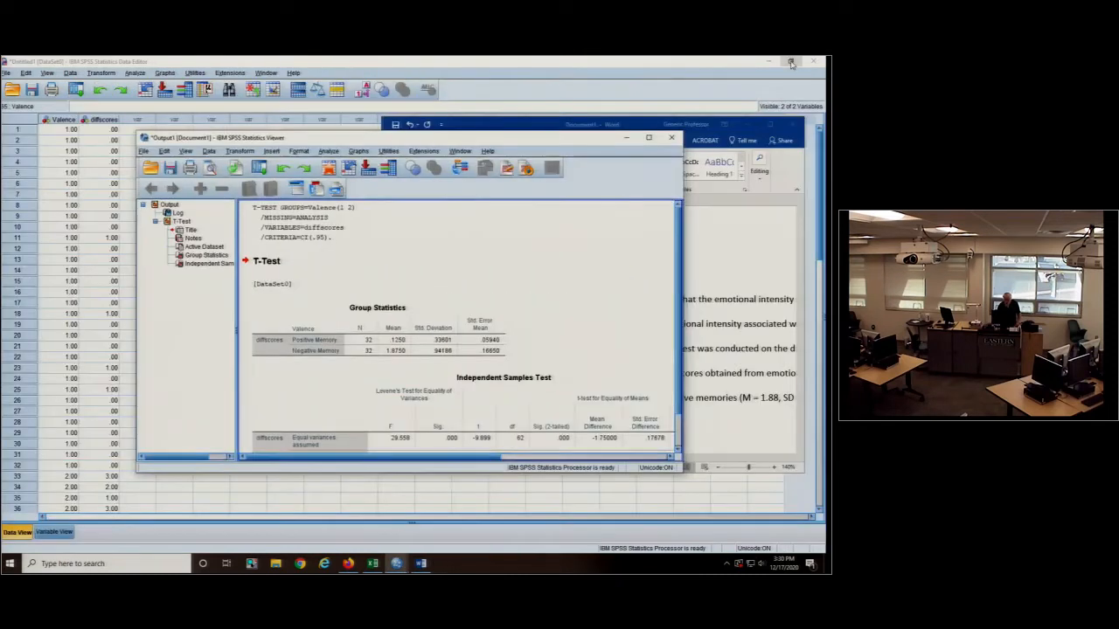
drag(564, 141, 433, 68)
drag(550, 397, 374, 516)
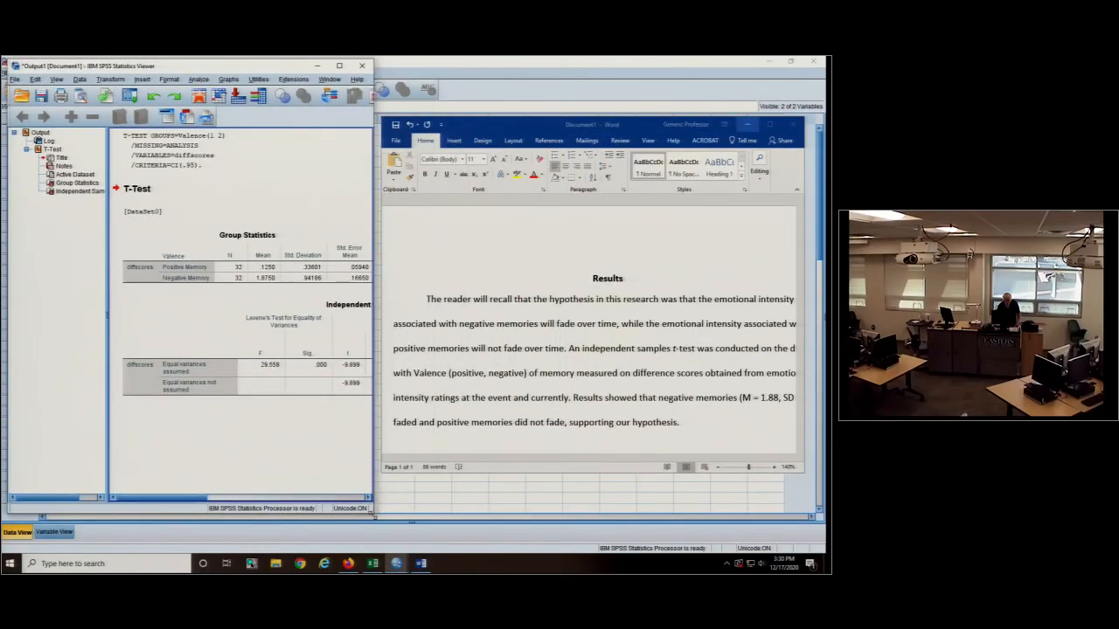
click(368, 498)
click(368, 497)
drag(556, 128, 556, 79)
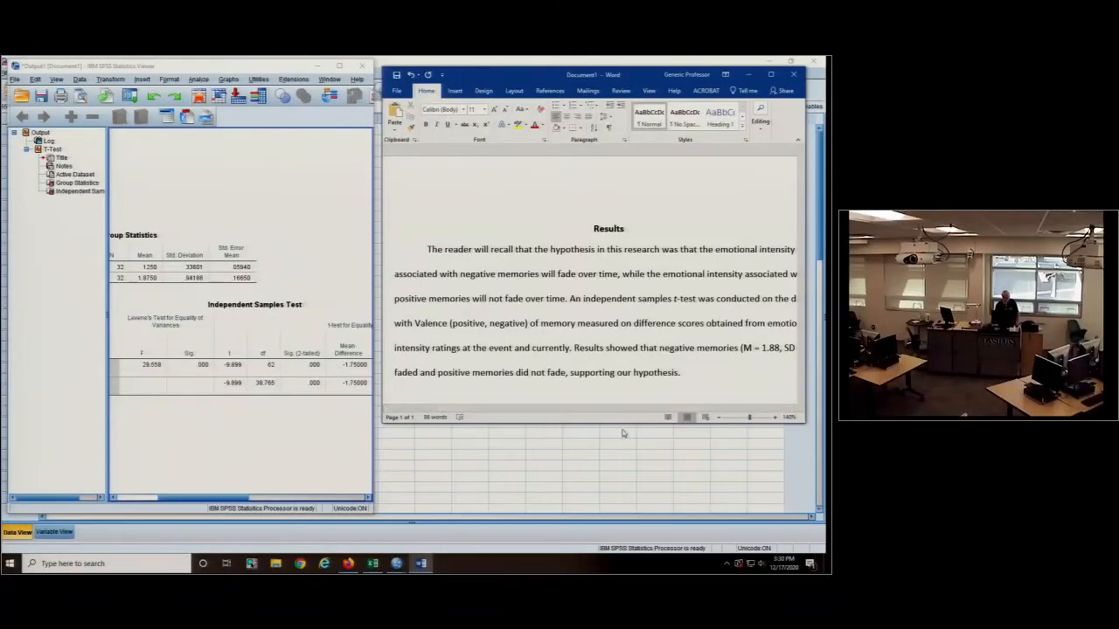
drag(620, 422, 616, 498)
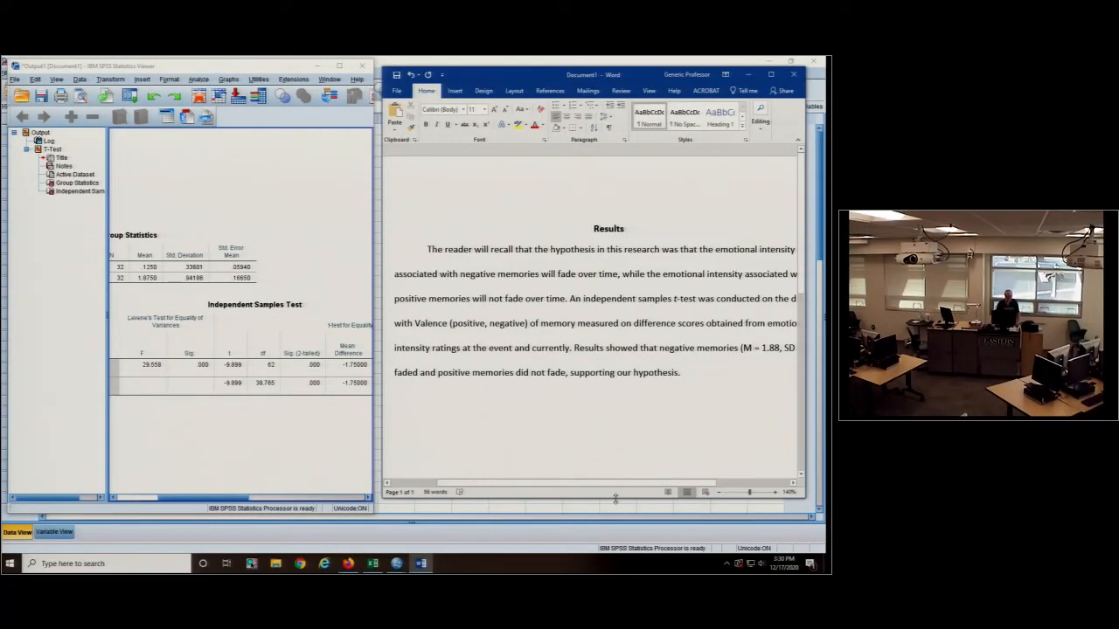
- Complete the negative memories statistics with ".94)" after "SD =" and italicise the SD and M symbols
drag(620, 483, 699, 483)
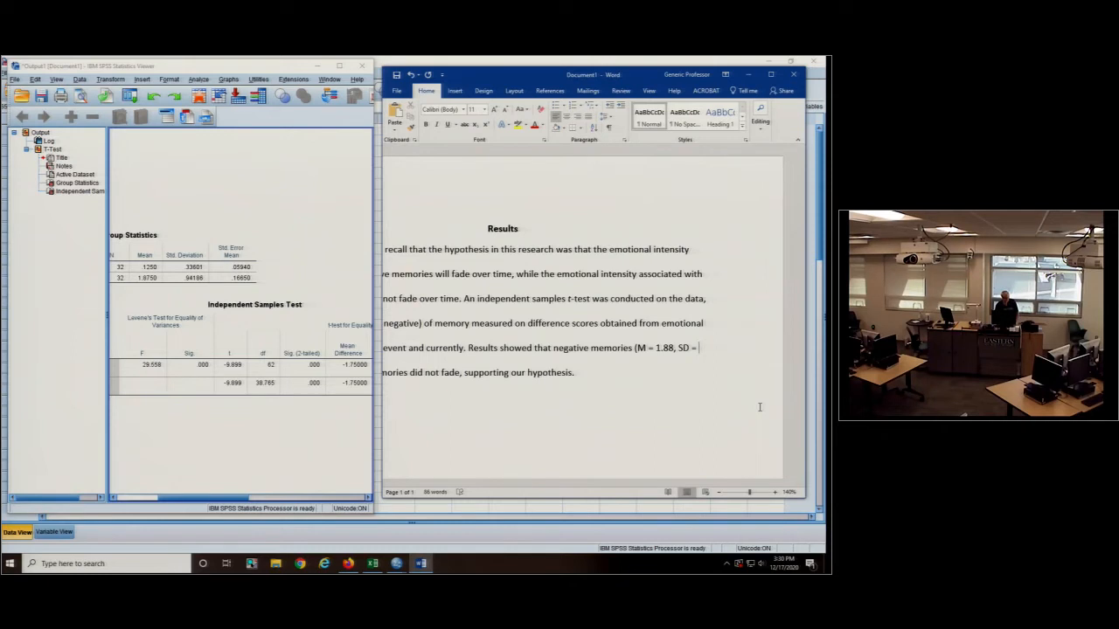
text(.94))
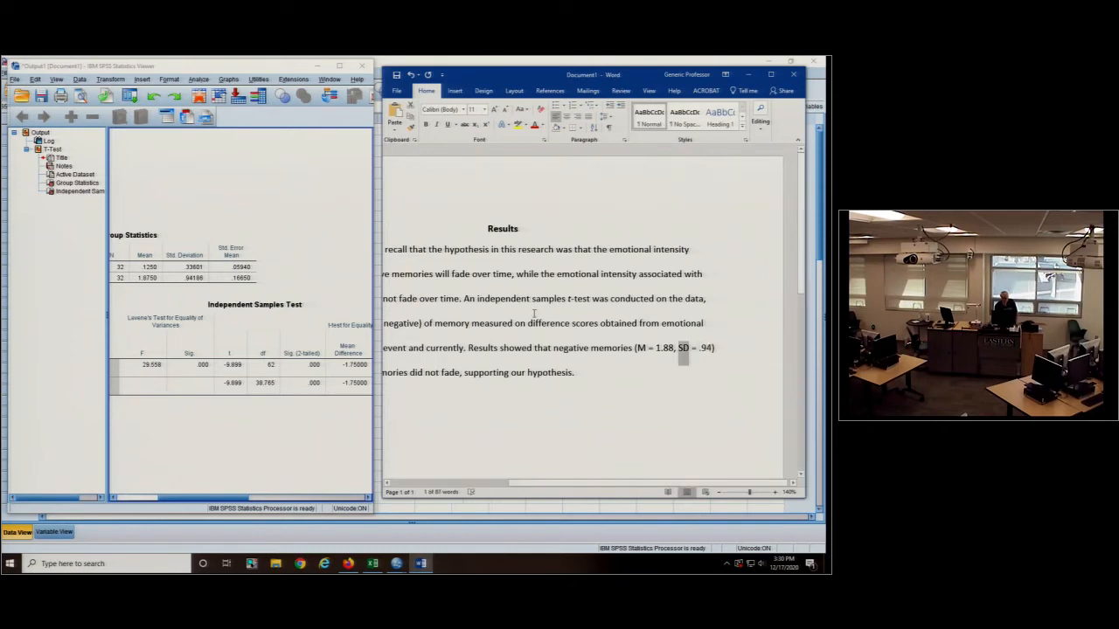
key(ctrl+i)
drag(636, 348, 647, 348)
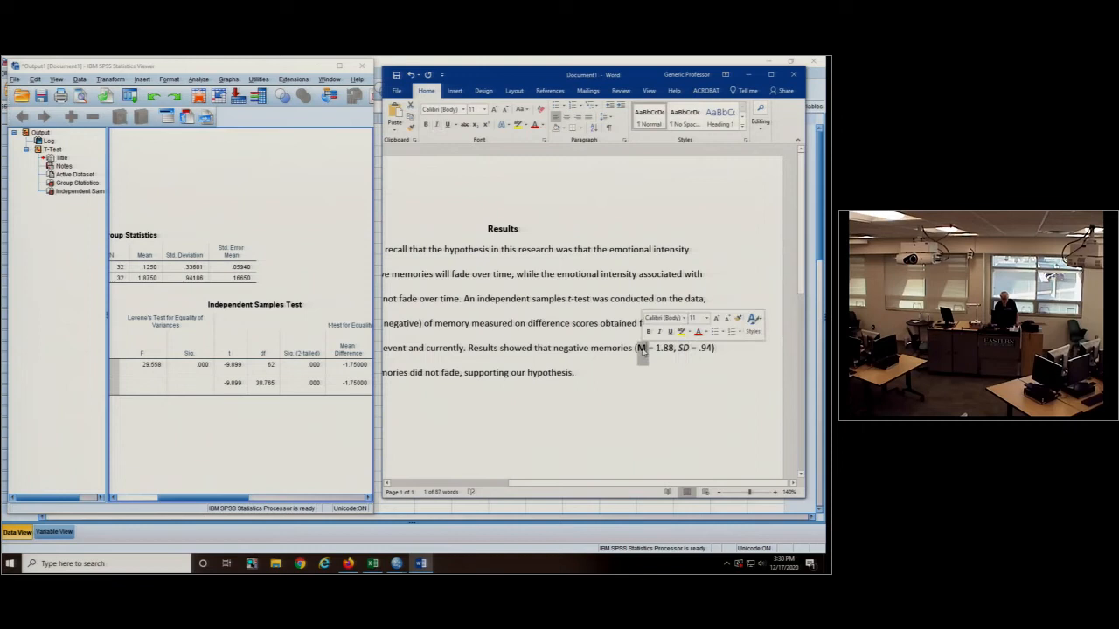
click(437, 125)
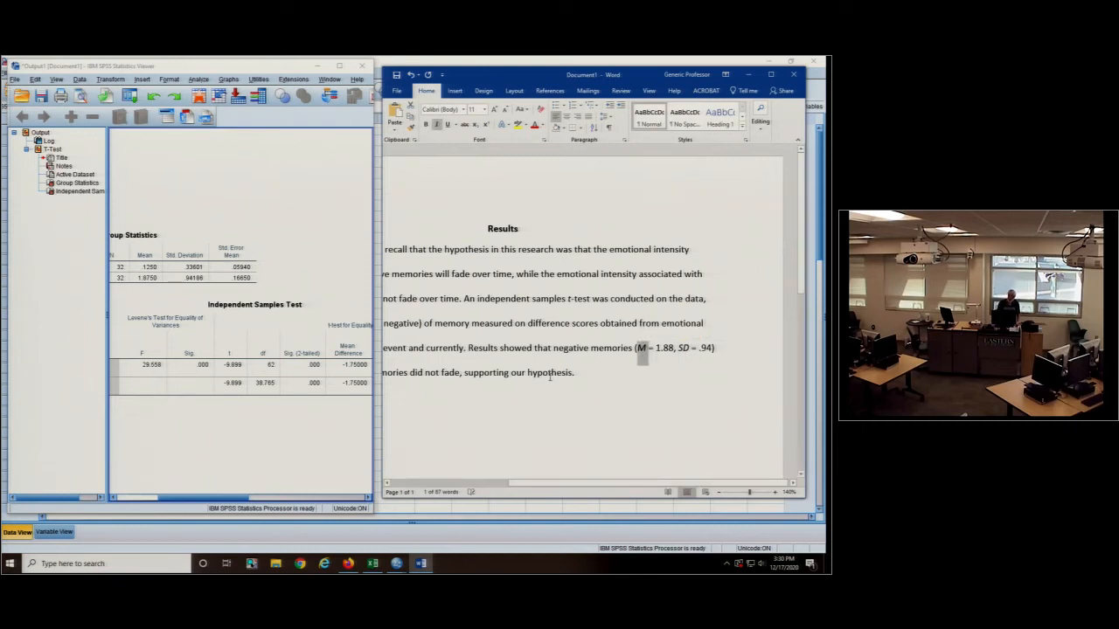
- Insert "(M = .13, SD = .34)" after "positive memories" in the last sentence, using the rounded SPSS Group Statistics values
key(Right)
key(Right)
key(Right)
key(Right)
key(Right)
key(Right)
key(Right)
key(Right)
key(Right)
key(Right)
key(Right)
key(Right)
key(Right)
key(Right)
key(Right)
key(Right)
key(Right)
key(Right)
key(Right)
key(Right)
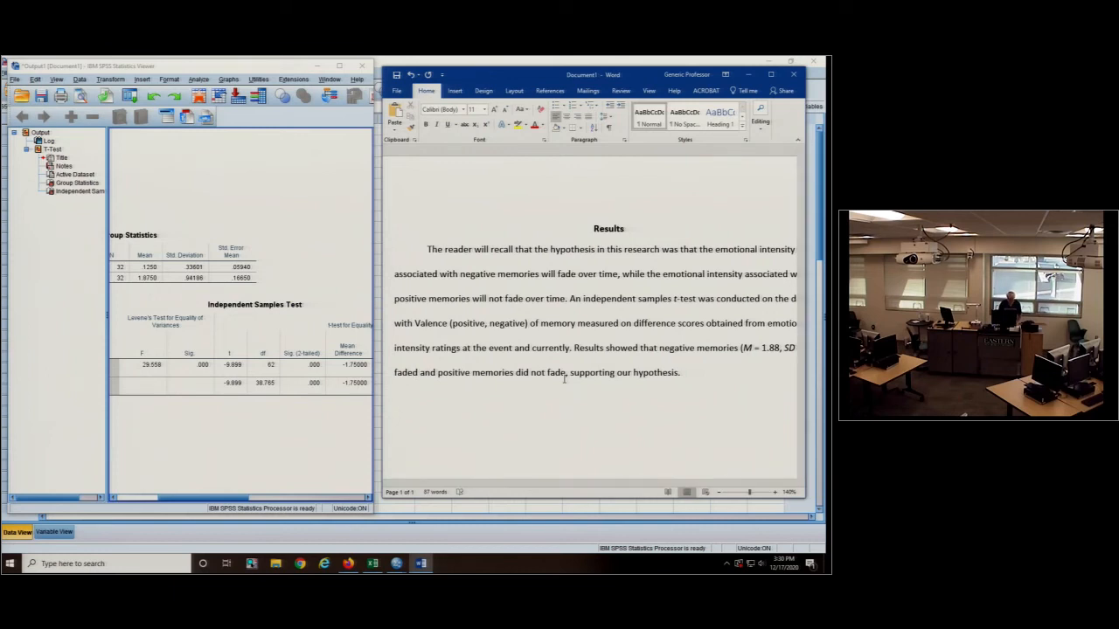
text((M = )
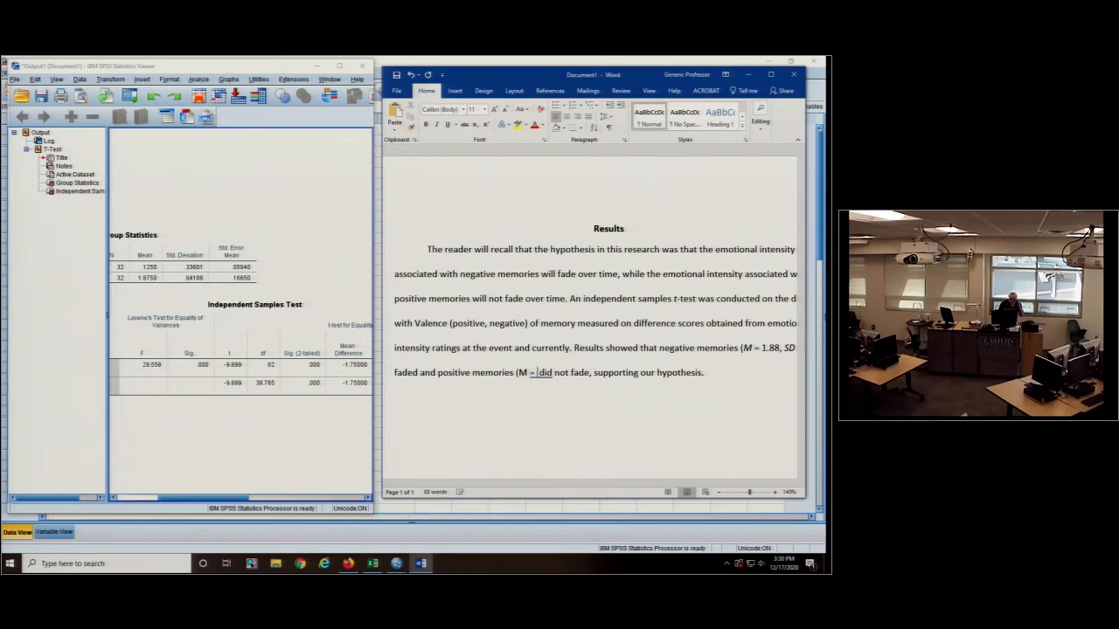
text(.13, SD )
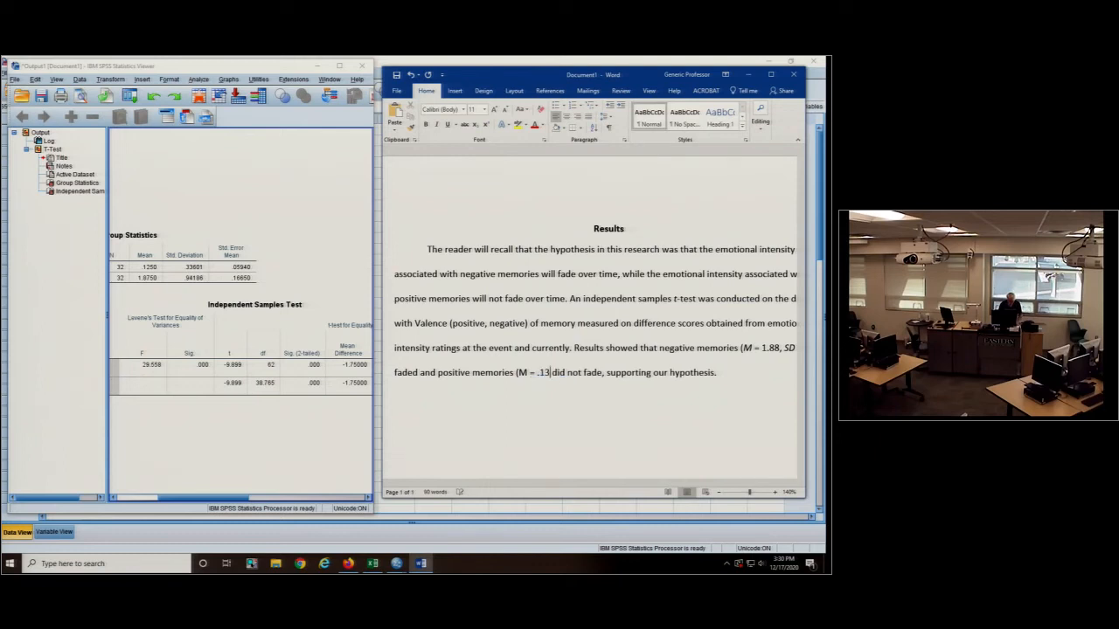
text(= )
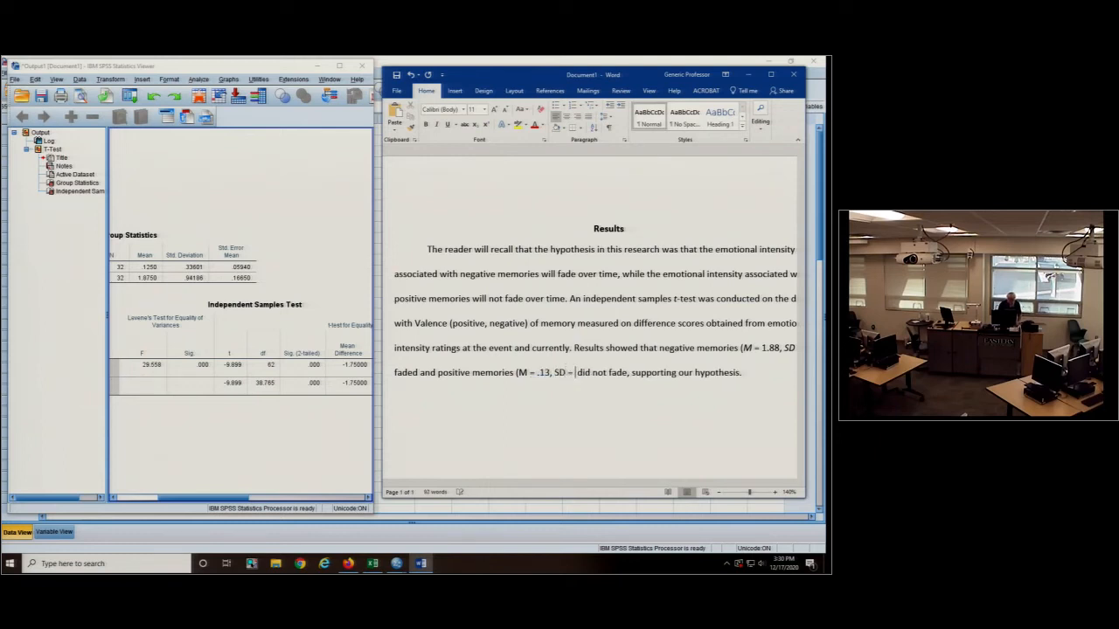
text(.3 )
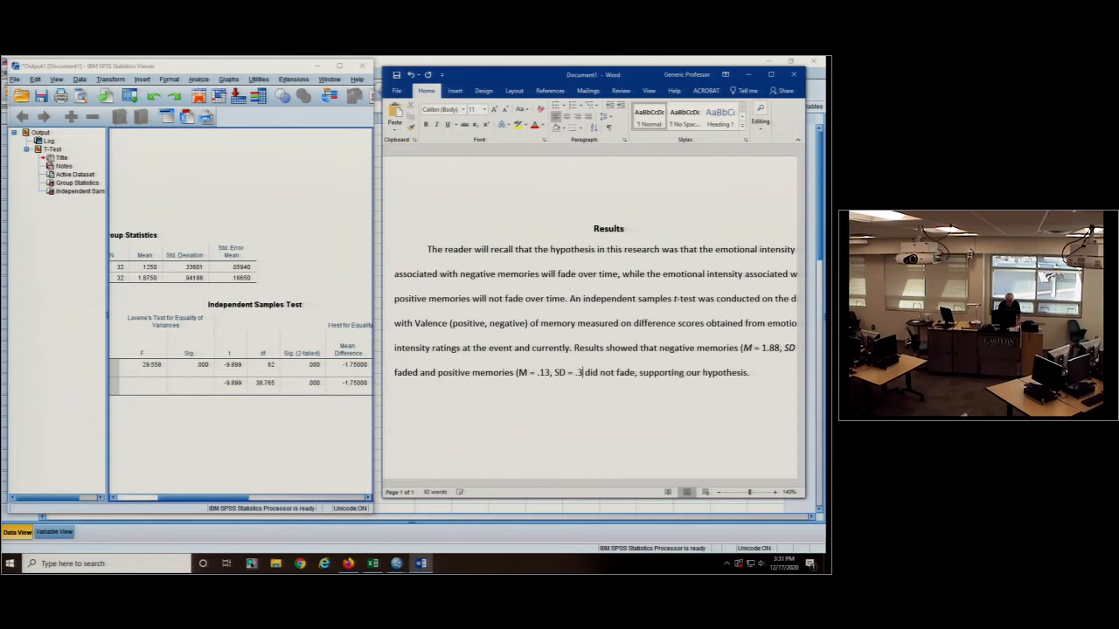
text(4))
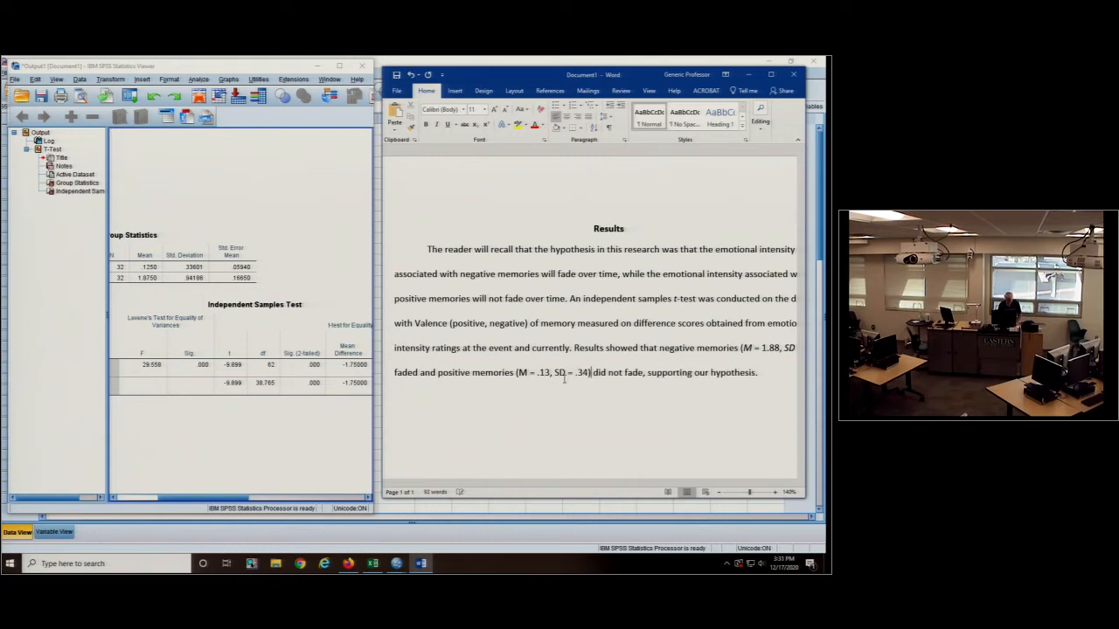
- Italicise the SD and M symbols in the positive memories statistics
double_click(560, 374)
click(437, 124)
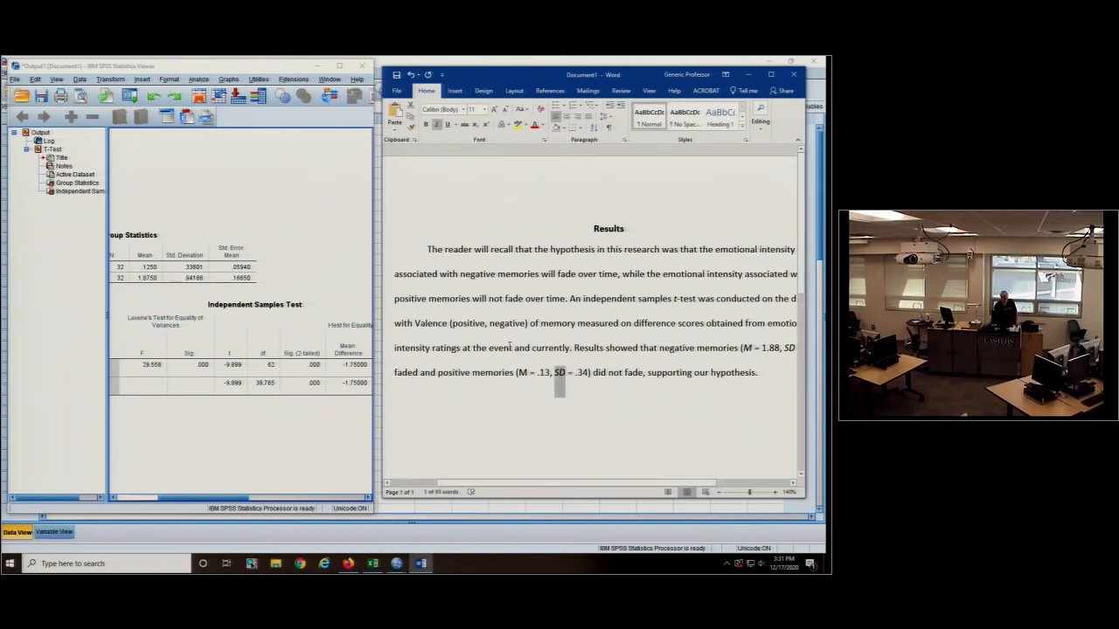
double_click(523, 373)
key(ctrl+i)
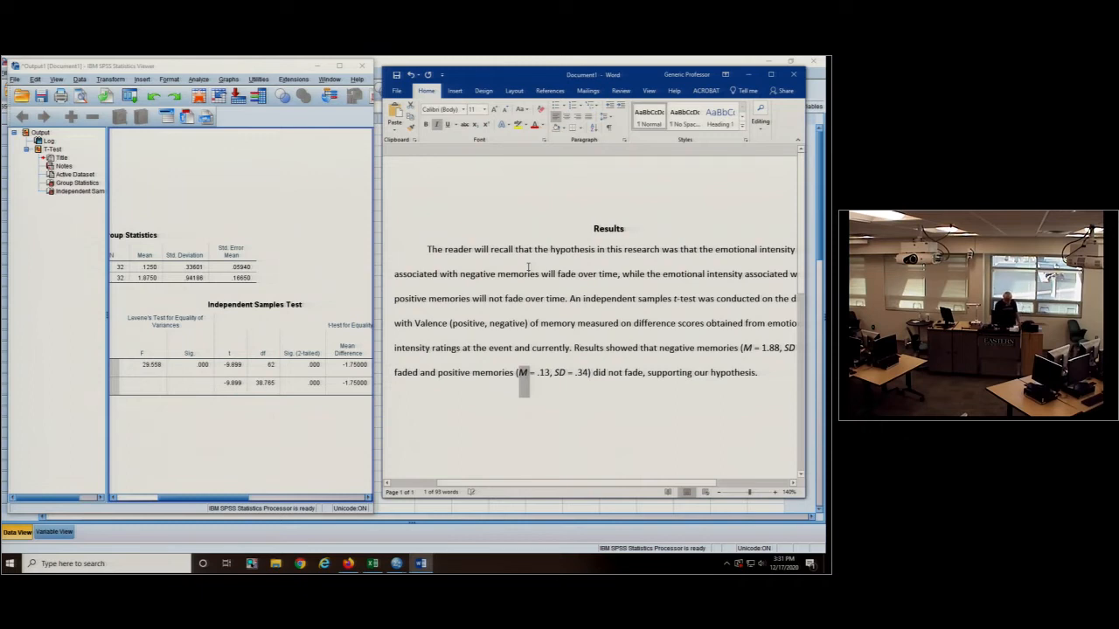
- Insert the test result "t(62) = -9.90, p = .0001," before "supporting our hypothesis"
click(648, 373)
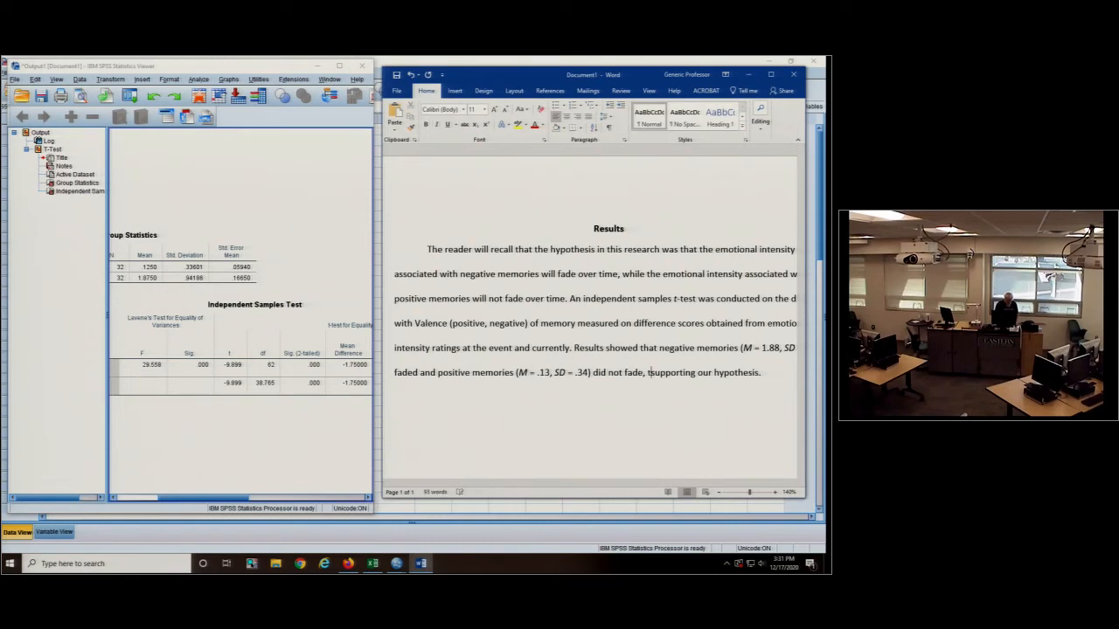
text(t(62) )
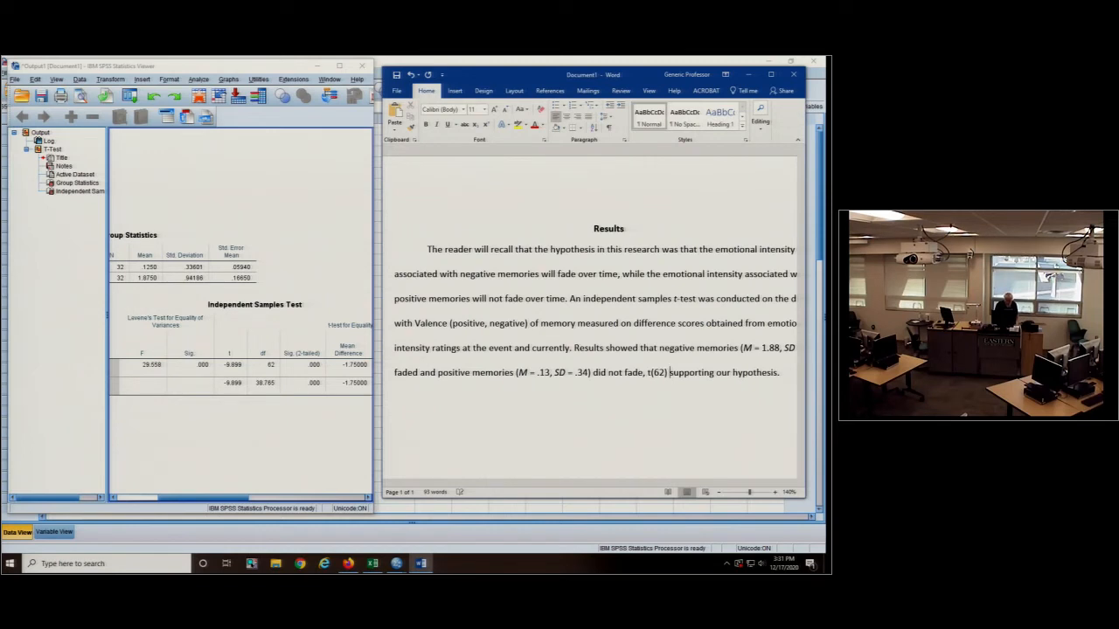
text(= -9)
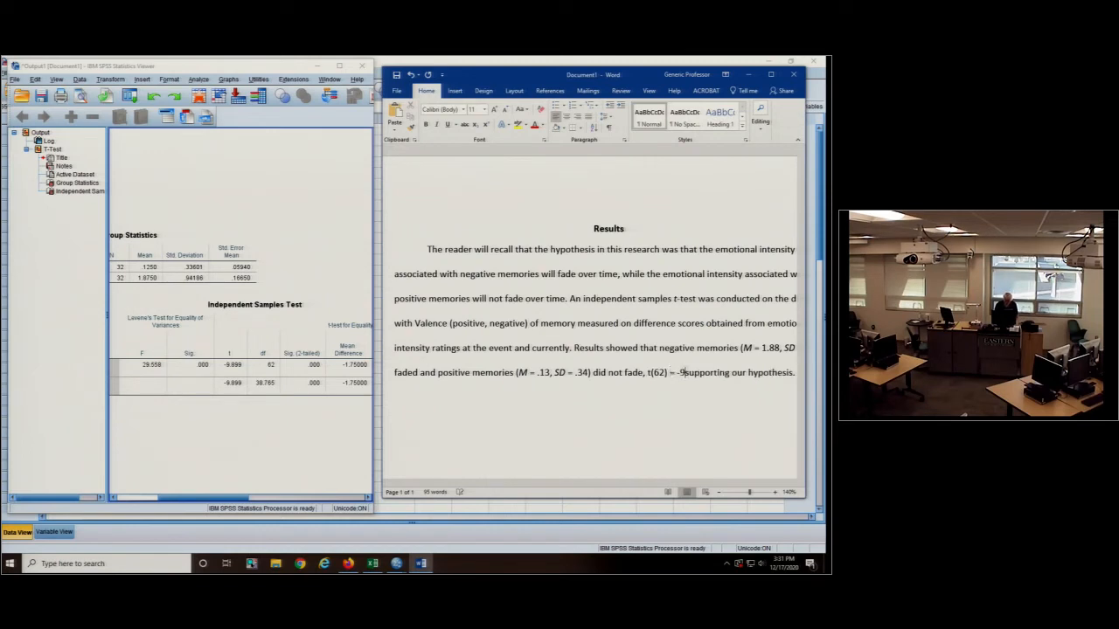
text(.90, p =)
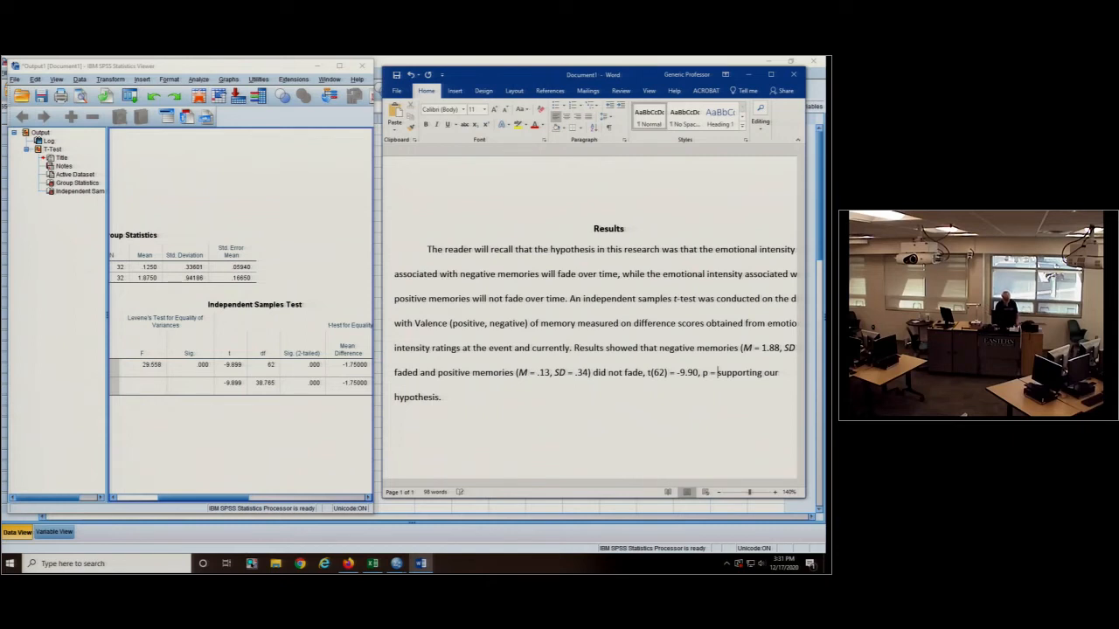
text(.0001,)
- Maximize the Word window and italicise the p and t symbols in the test result
click(770, 75)
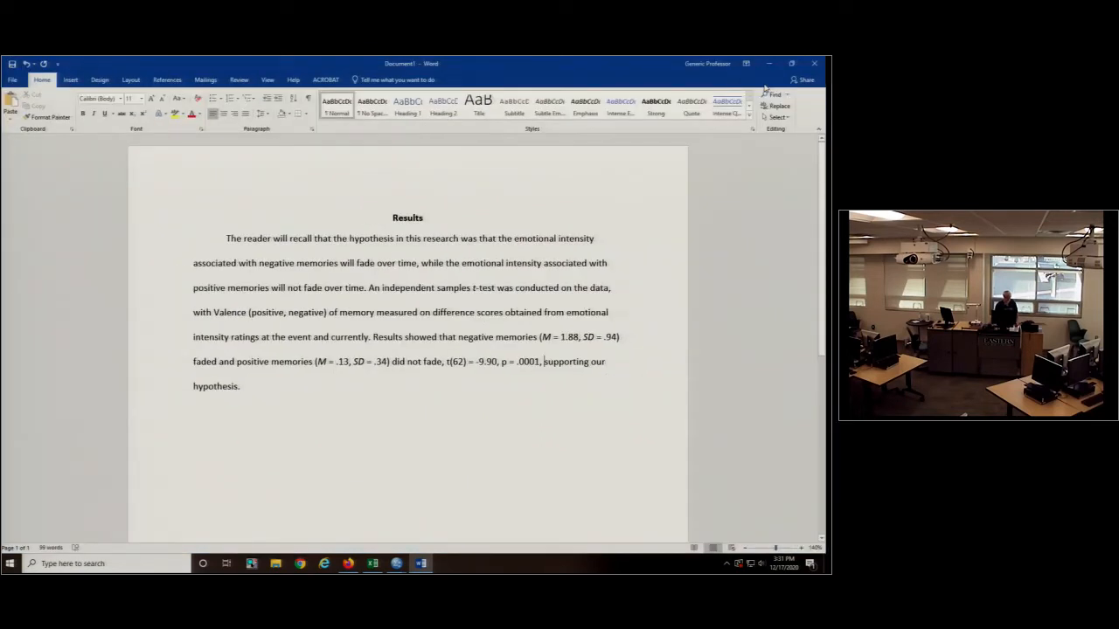
drag(506, 362, 500, 362)
click(523, 345)
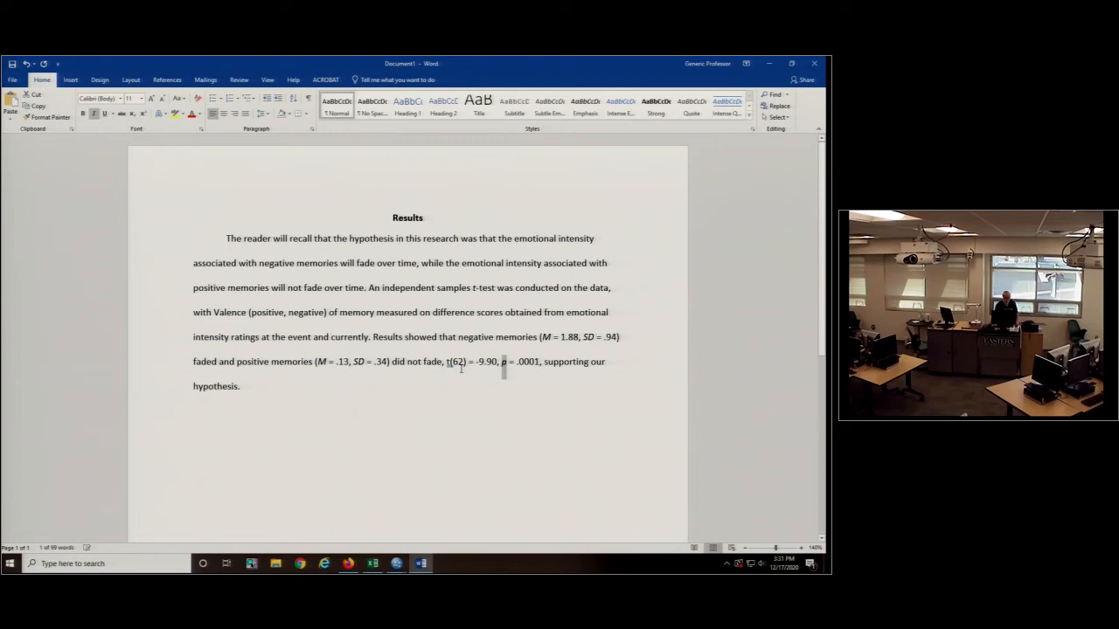
drag(451, 363, 445, 363)
click(467, 347)
- Add the sentence "Means of Valence are shown below in Figure 1.", italicise "Figure 1." and start a new paragraph below it
click(332, 386)
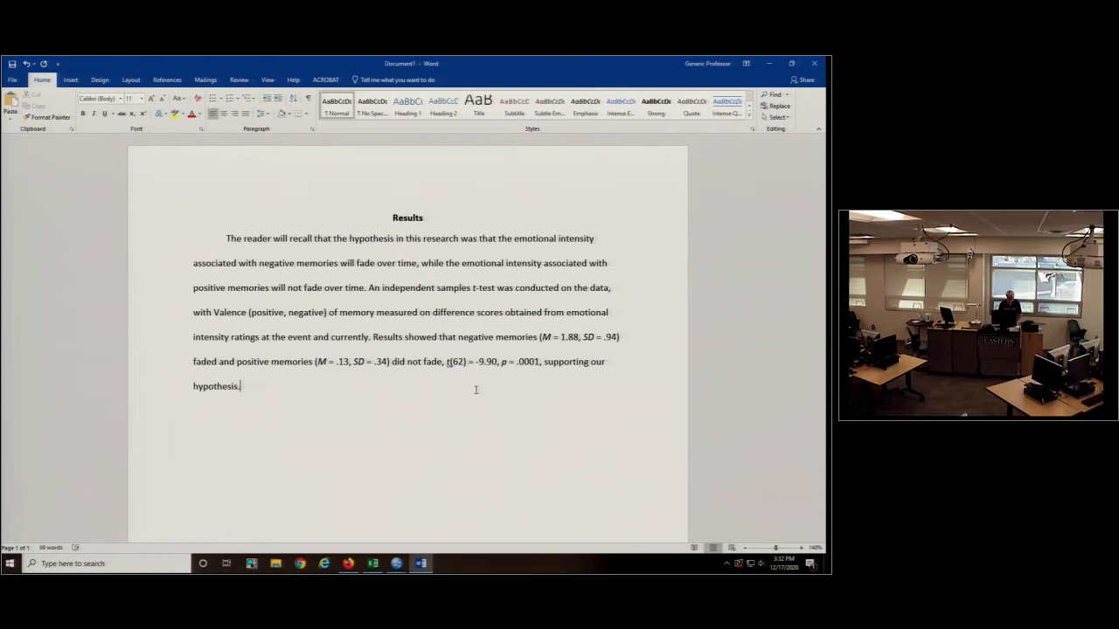
text(Means of Valence are shown below in Figure 1.)
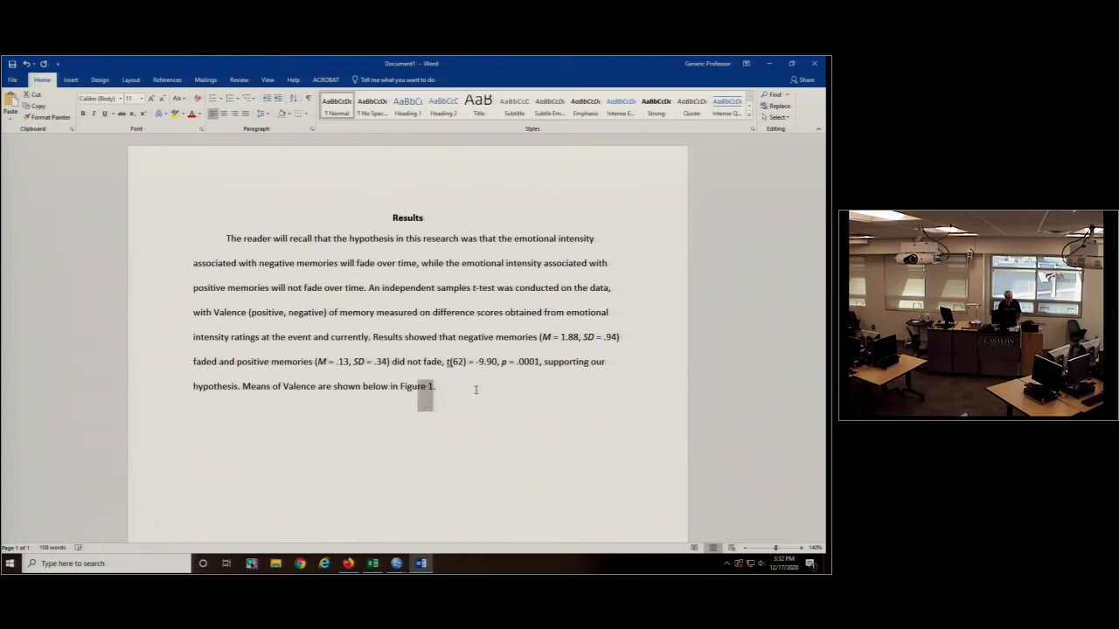
key(ctrl+shift+Left)
key(ctrl+i)
click(533, 395)
key(Return)
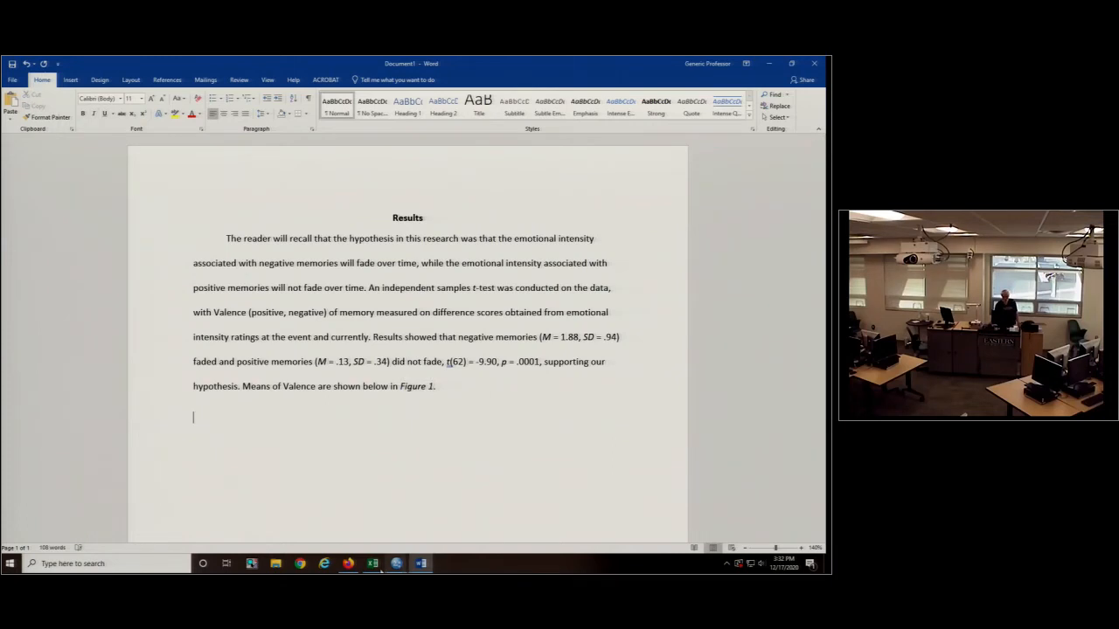
- Switch to the Excel data workbook, add a blank worksheet and select cell C4
click(373, 565)
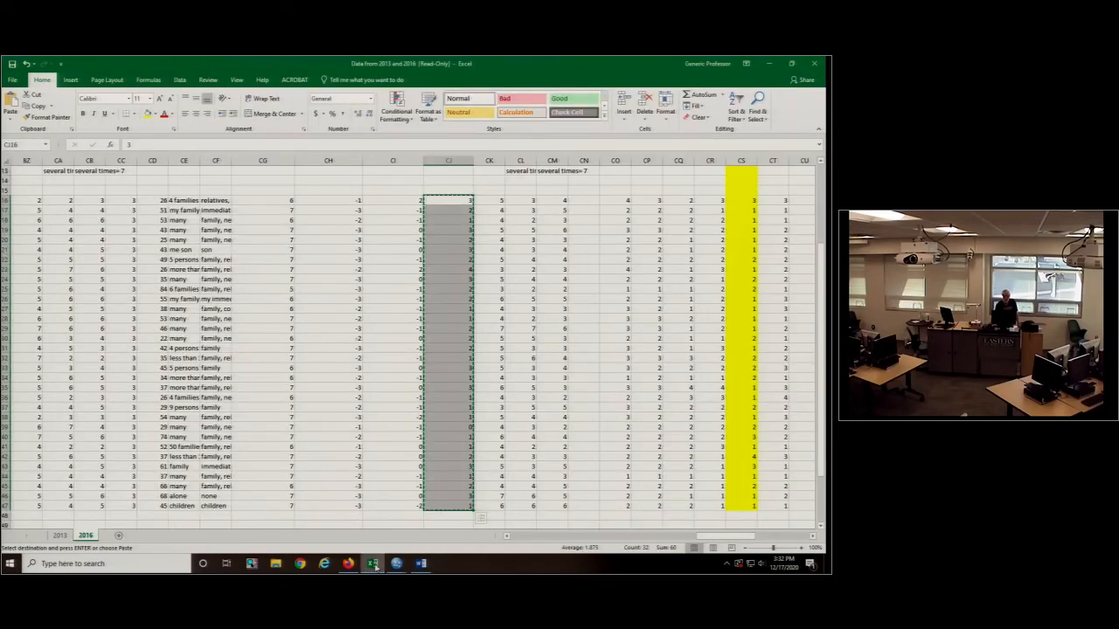
scroll(554, 312, down, 4)
scroll(554, 312, up, 3)
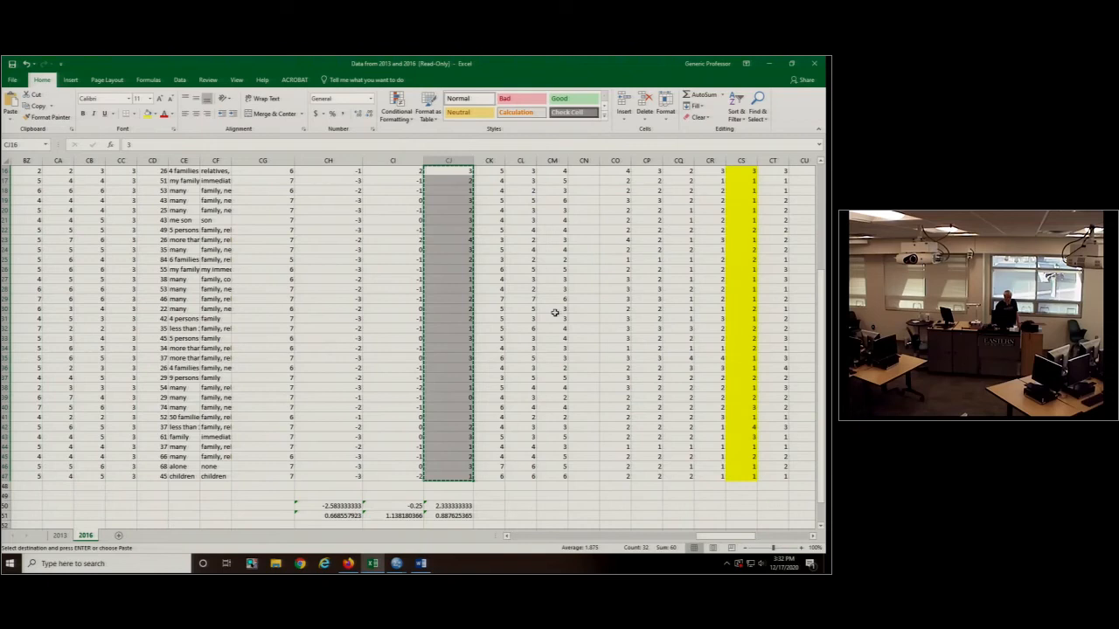
click(118, 534)
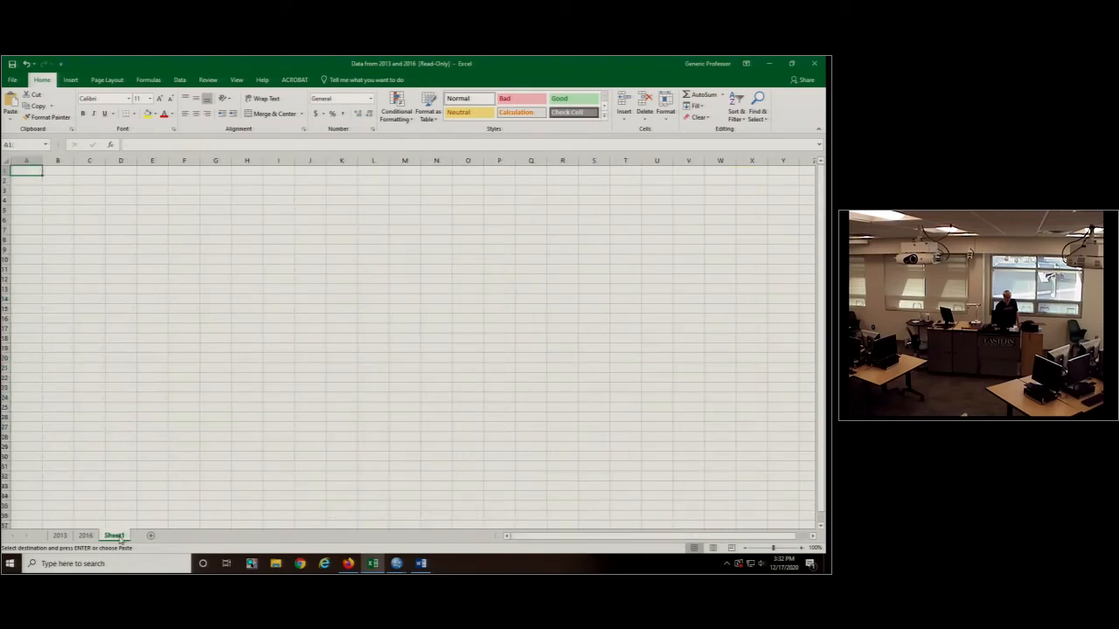
click(89, 200)
- Return to the Word document and copy the negative memories mean 1.88 from the Results paragraph
mouse_move(424, 567)
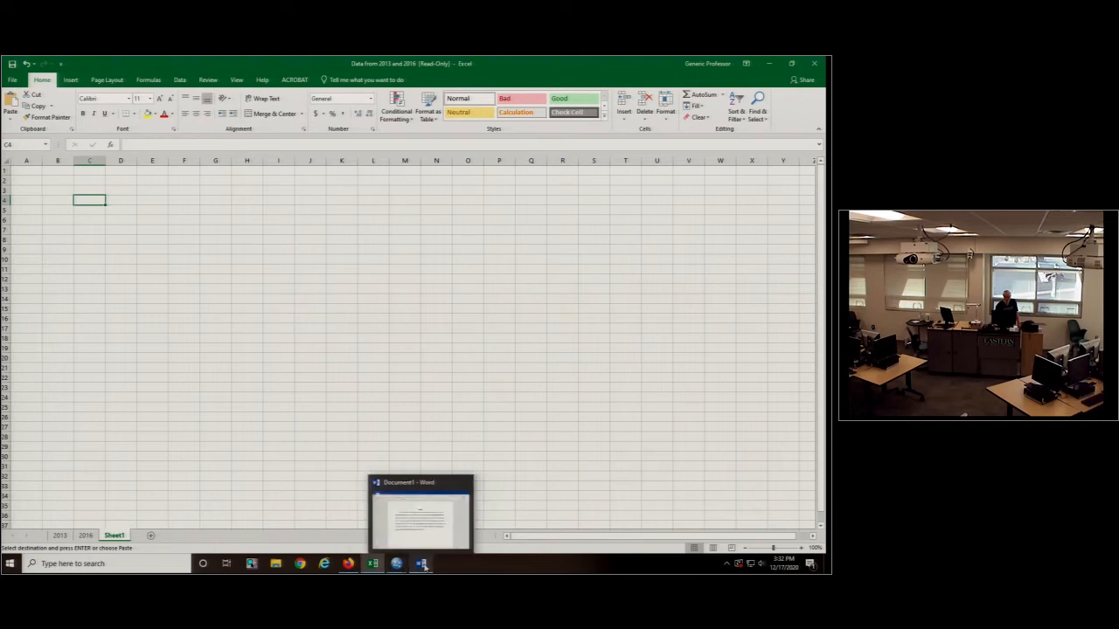
click(437, 535)
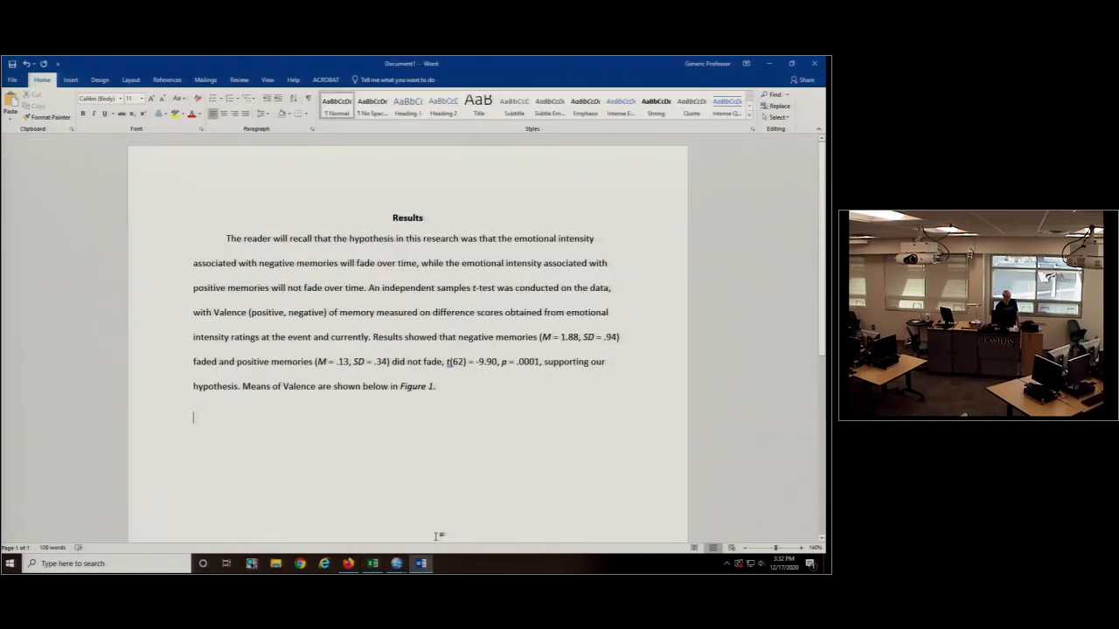
double_click(569, 338)
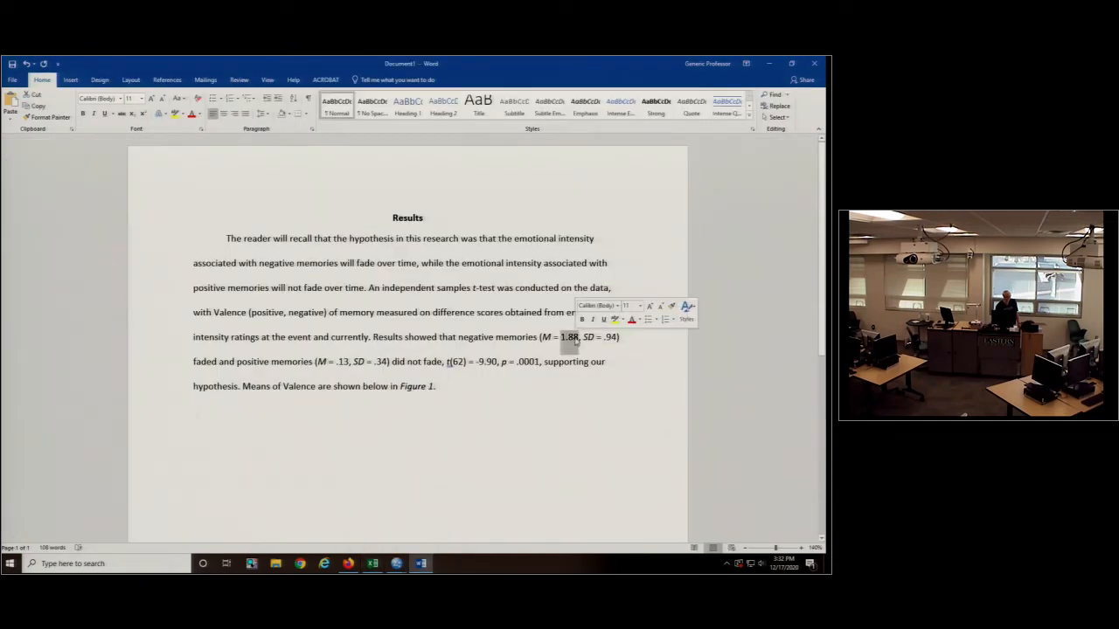
right_click(570, 339)
click(590, 360)
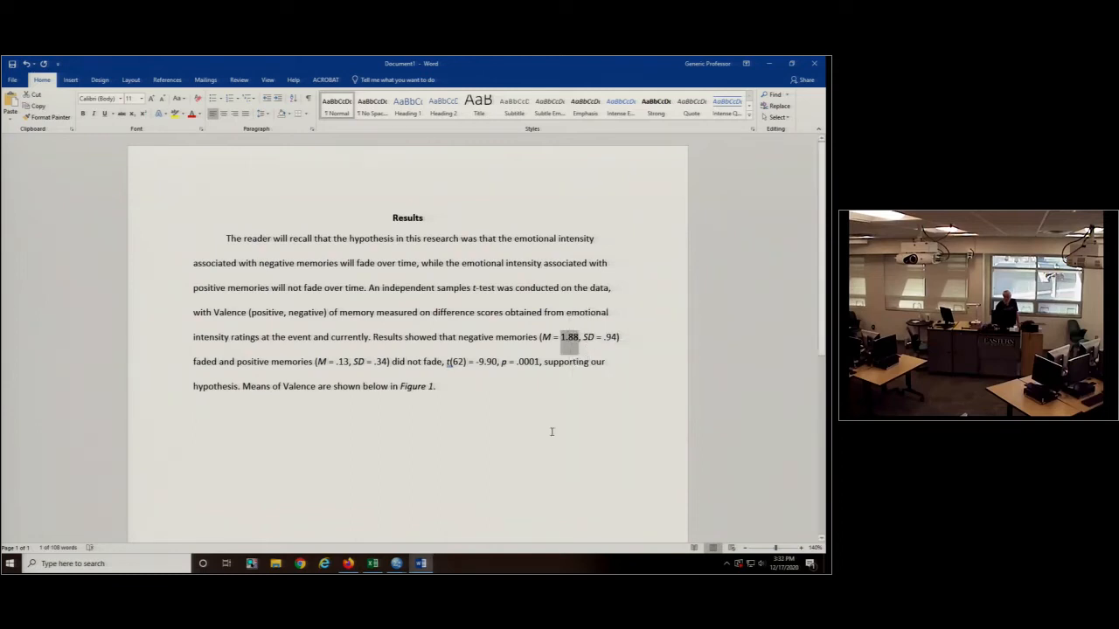
- Switch to the Excel workbook, paste the copied mean 1.88 into cell C4 and label it "Negative Memories" in B4
click(372, 562)
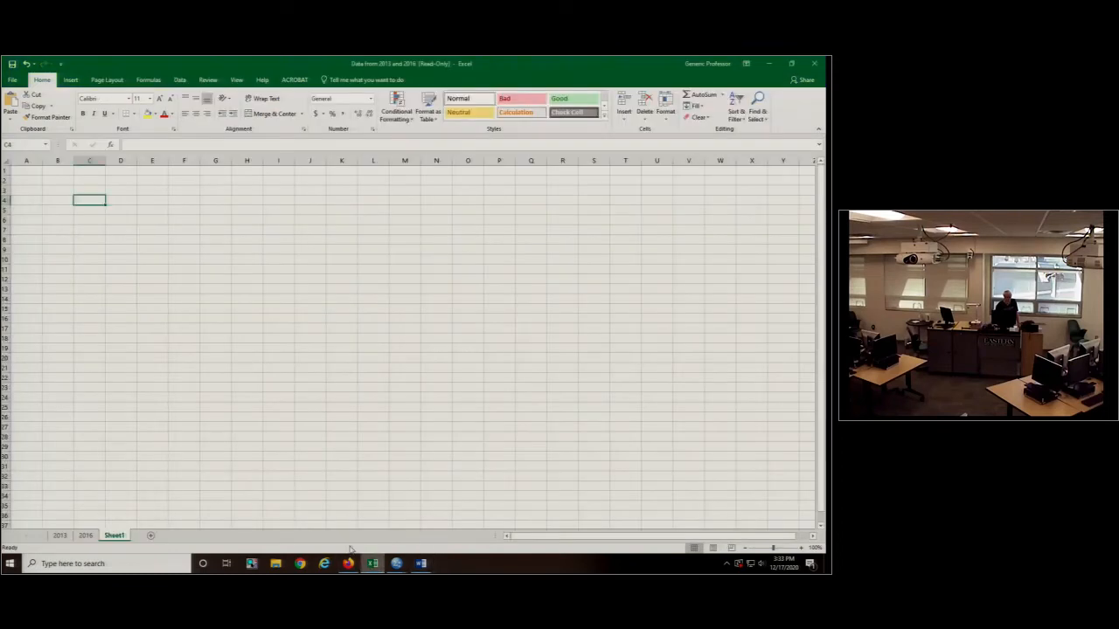
right_click(88, 199)
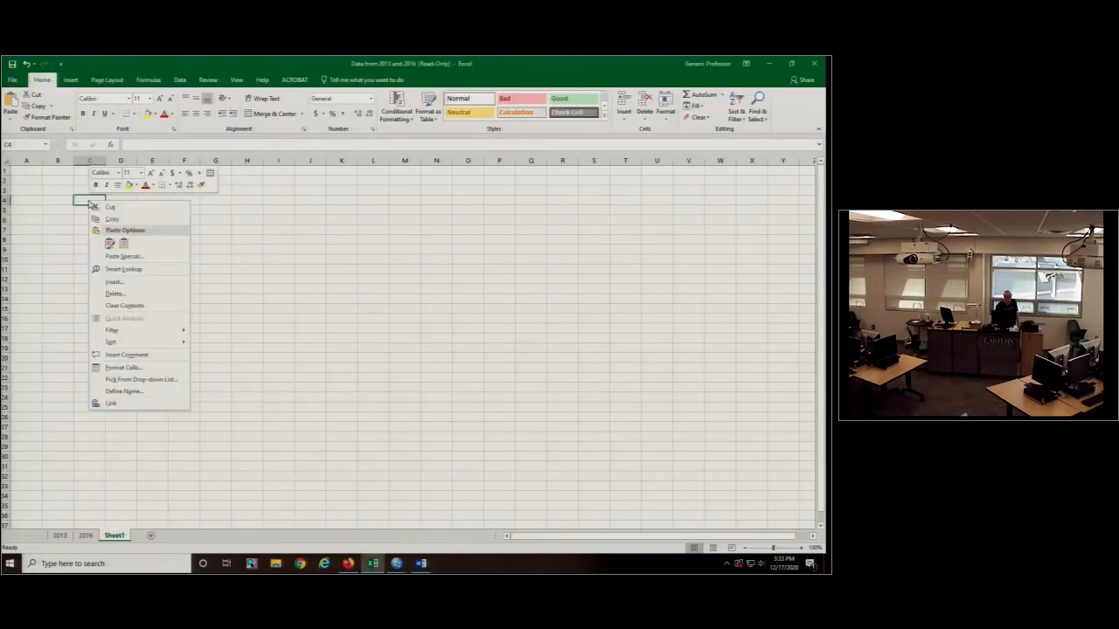
click(111, 244)
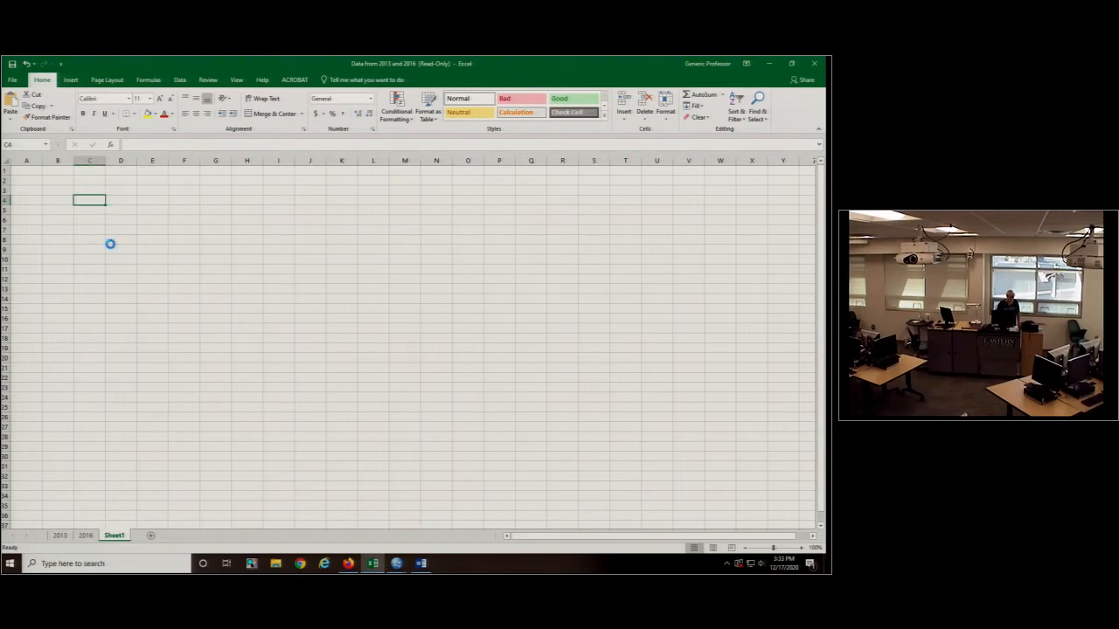
click(62, 200)
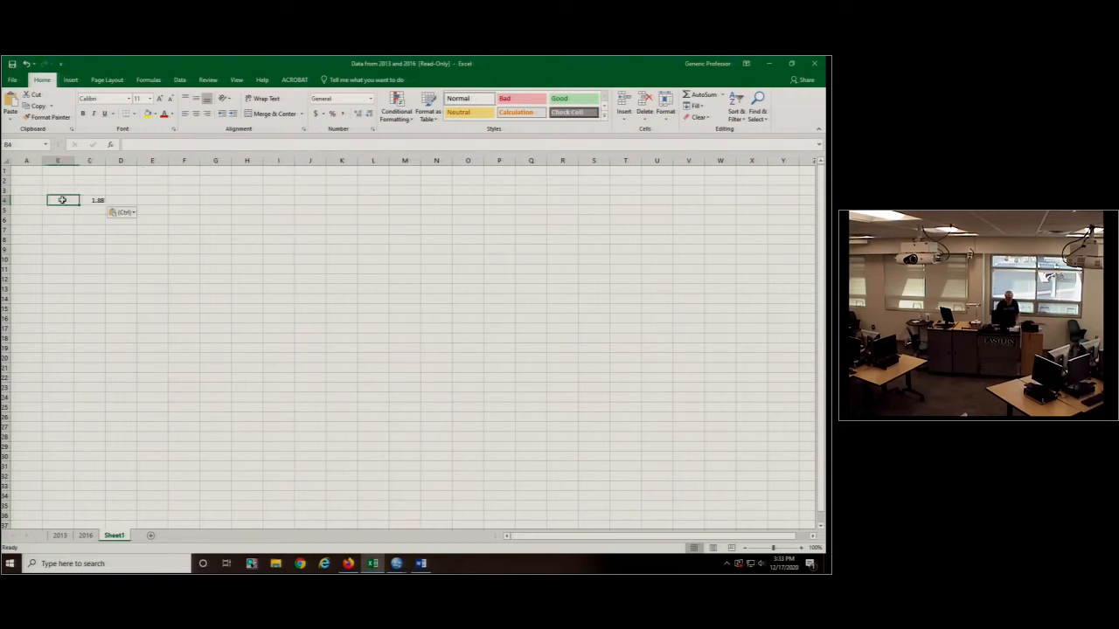
text(N)
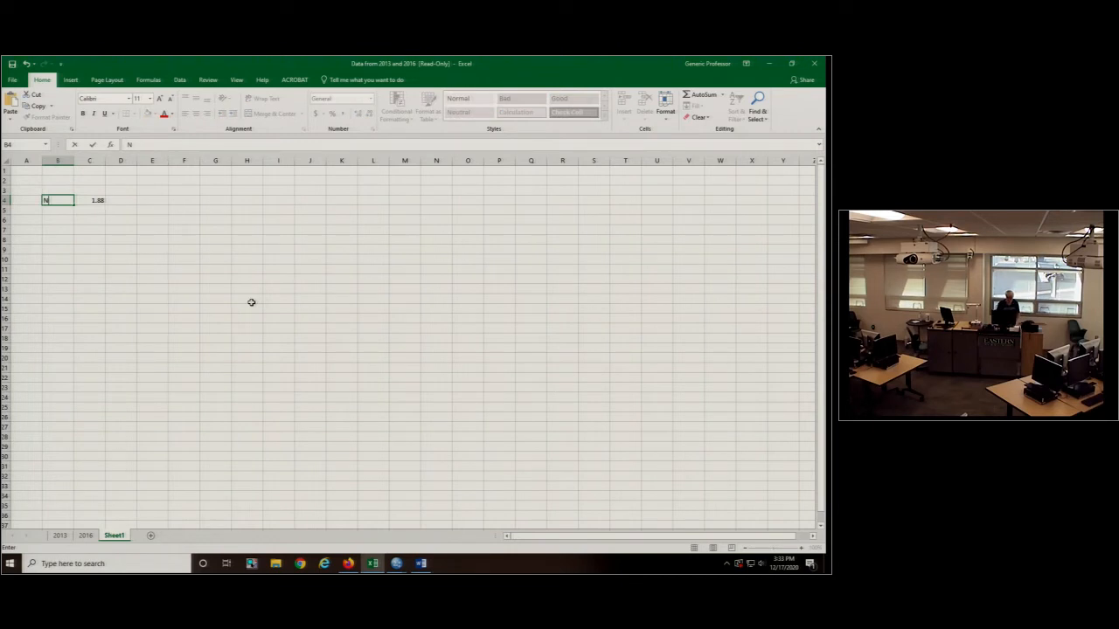
text(egative)
key(Return)
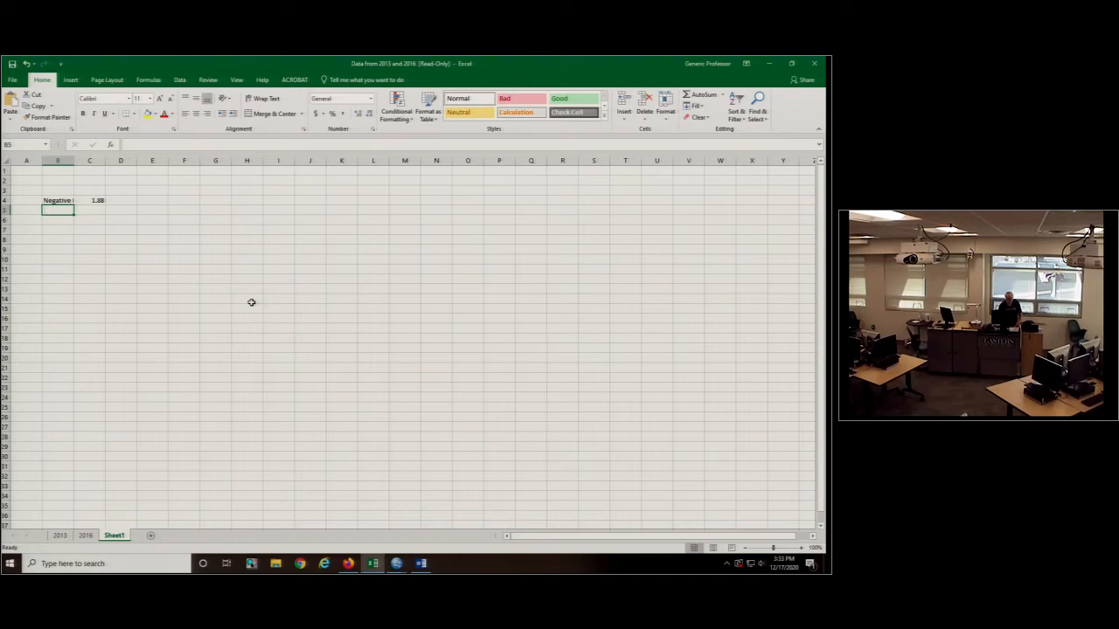
- Copy the positive memories mean .13 from the Word Results paragraph and paste it into cell C5 of the Excel sheet
key(alt+Tab)
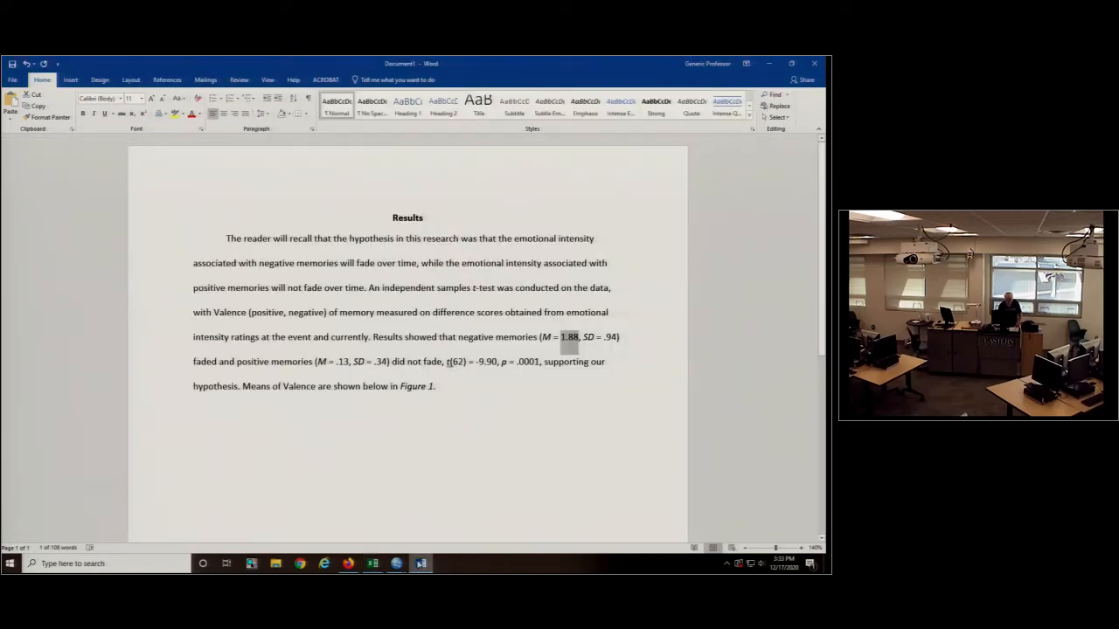
double_click(343, 361)
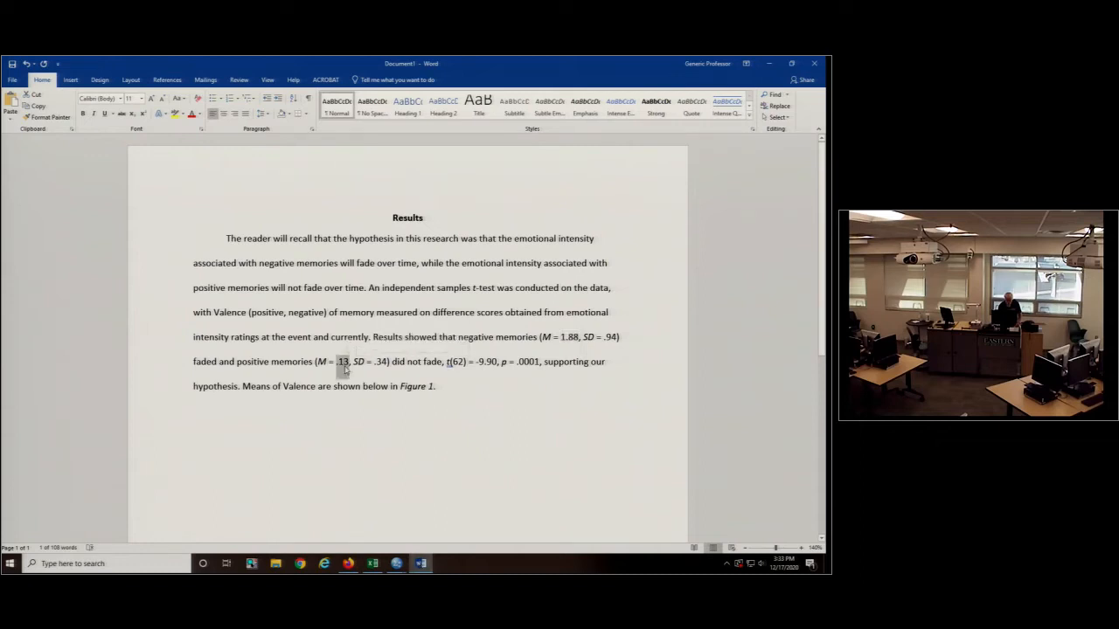
right_click(344, 374)
key(Escape)
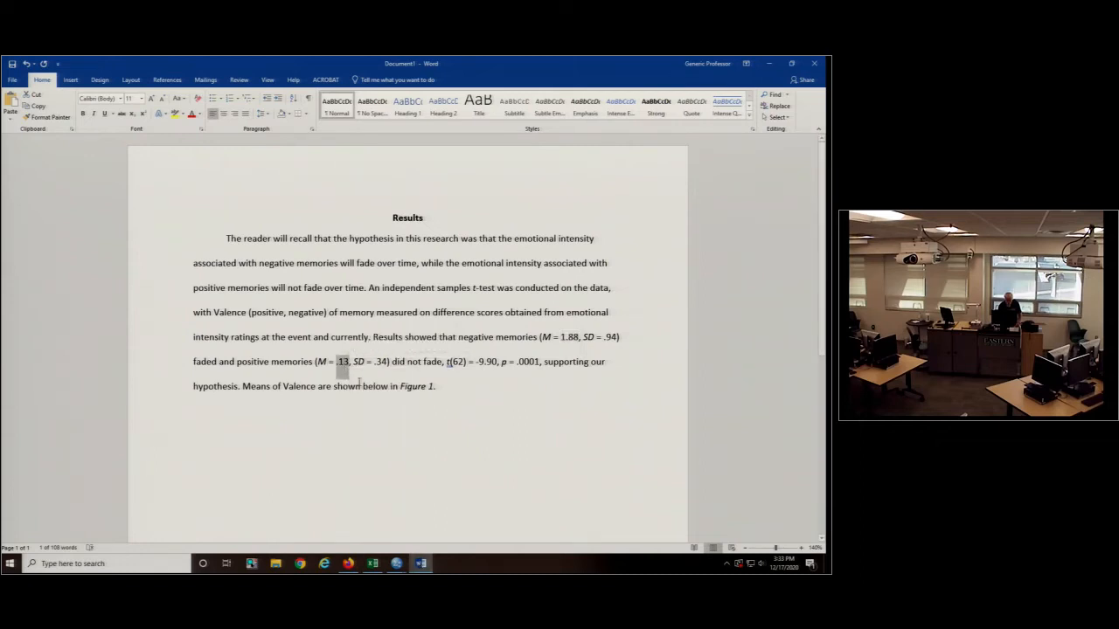
click(373, 563)
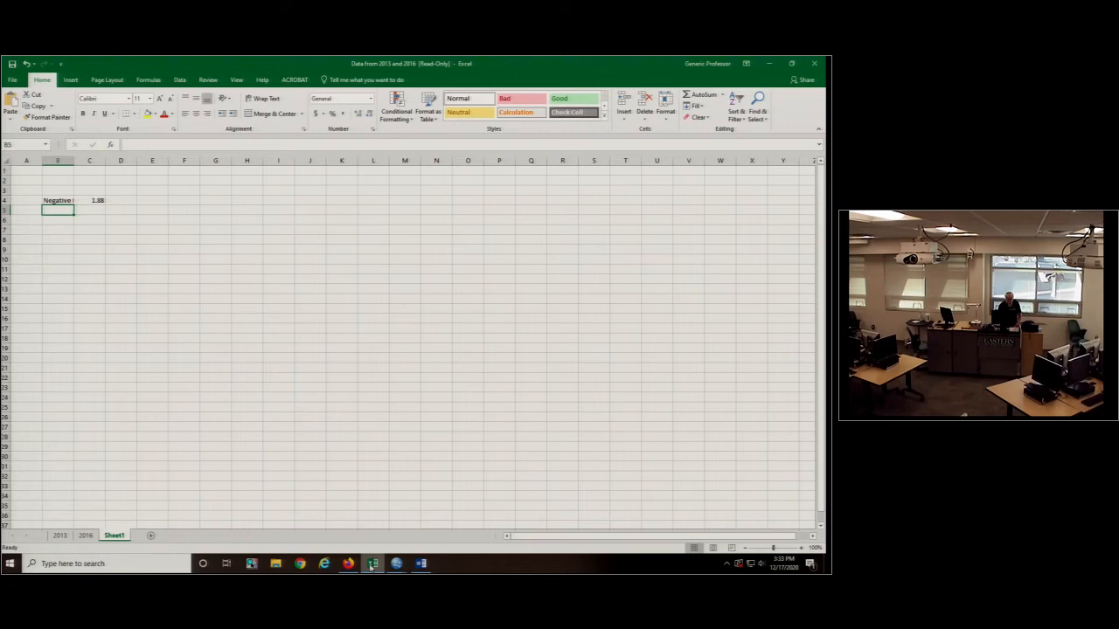
right_click(91, 211)
click(111, 252)
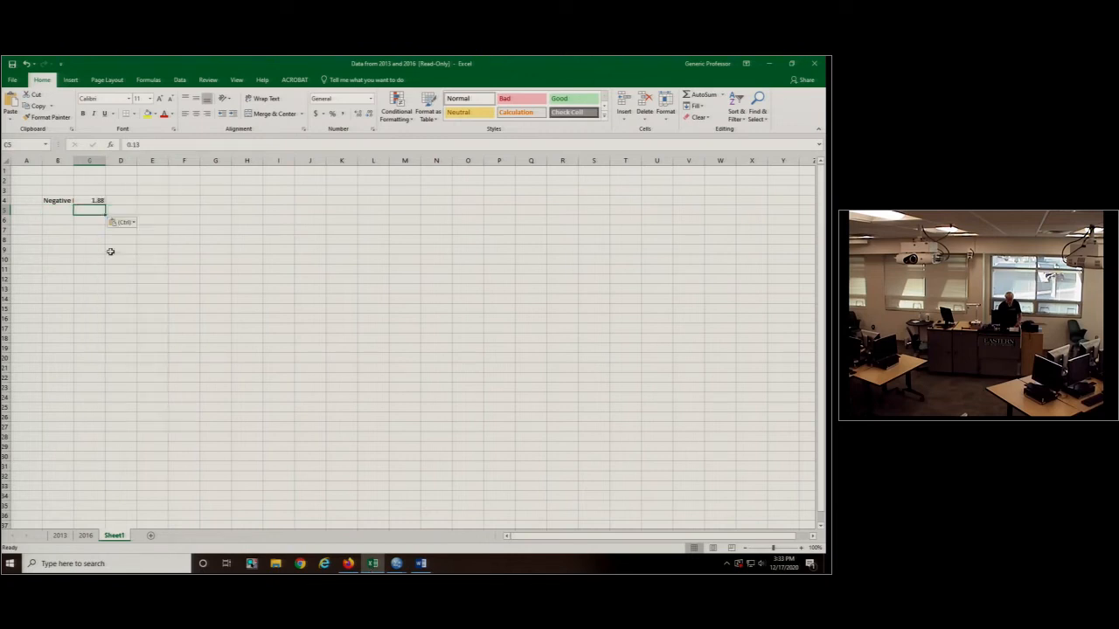
- Enter the label "Positive Memories" in cell B5 and widen column B to fit both labels
key(Left)
text(P)
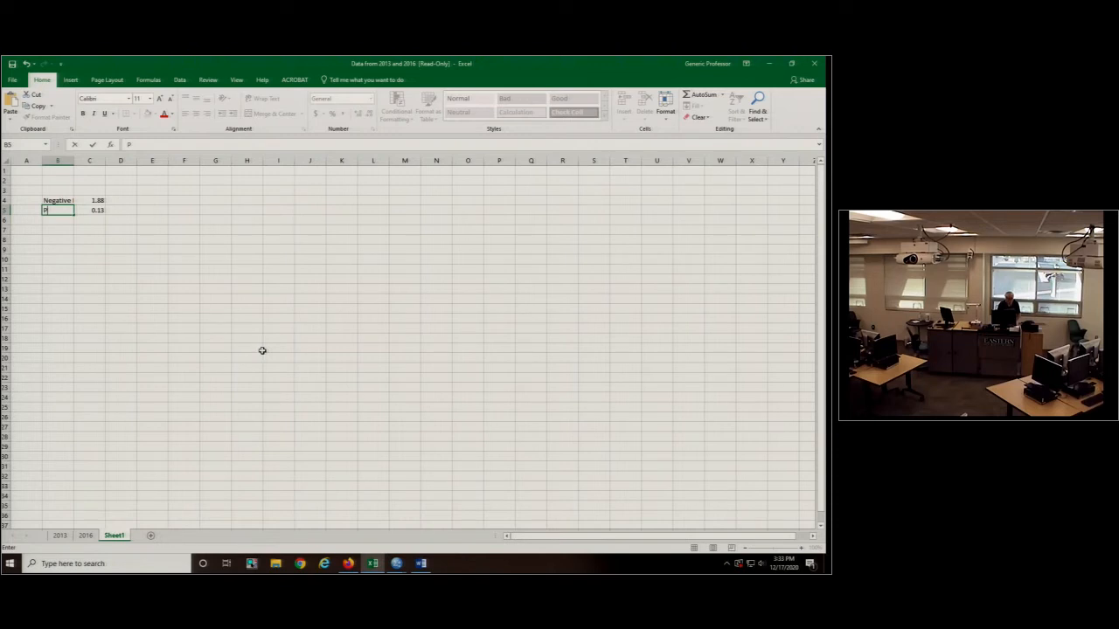
text(ositive M)
click(310, 309)
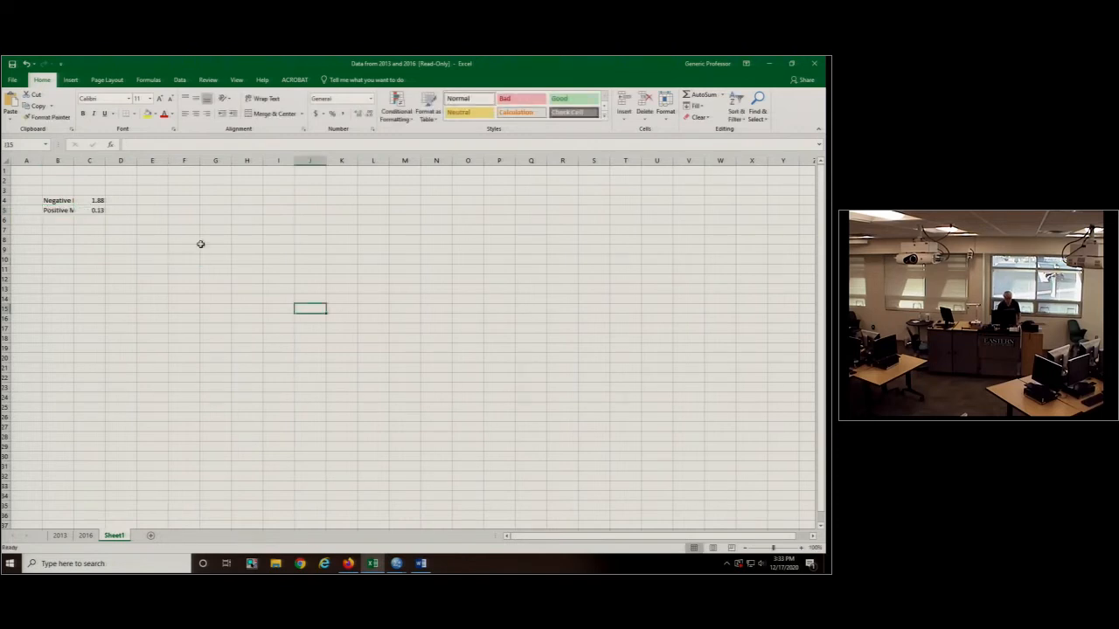
drag(73, 160, 122, 160)
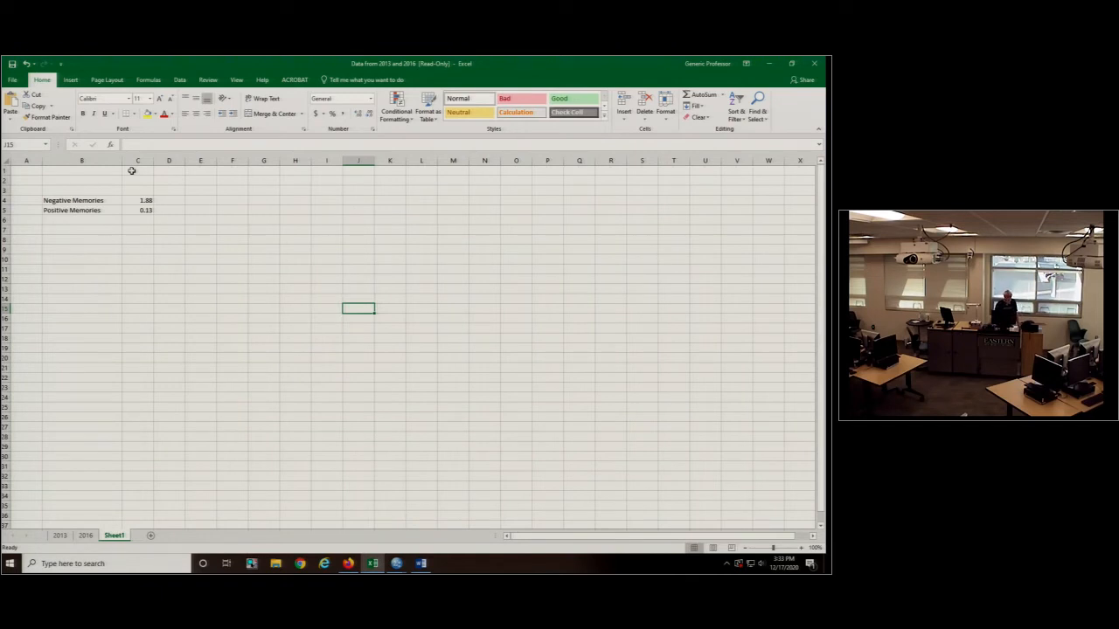
- Insert a 2-D clustered column chart from the labels and means in B4:C5
click(60, 202)
click(62, 212)
click(149, 200)
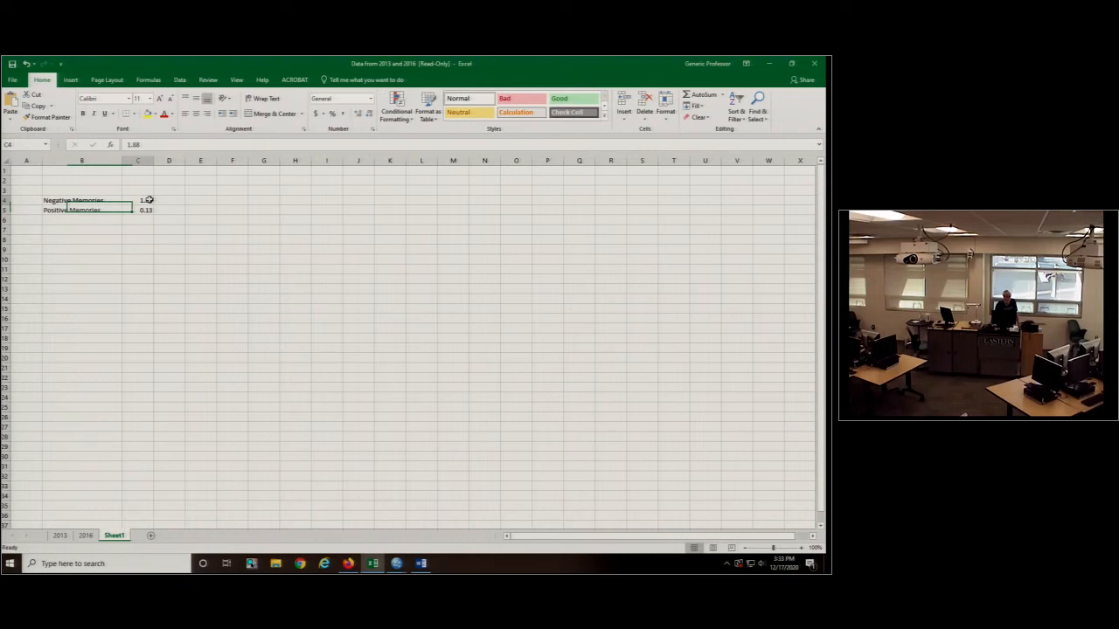
click(75, 201)
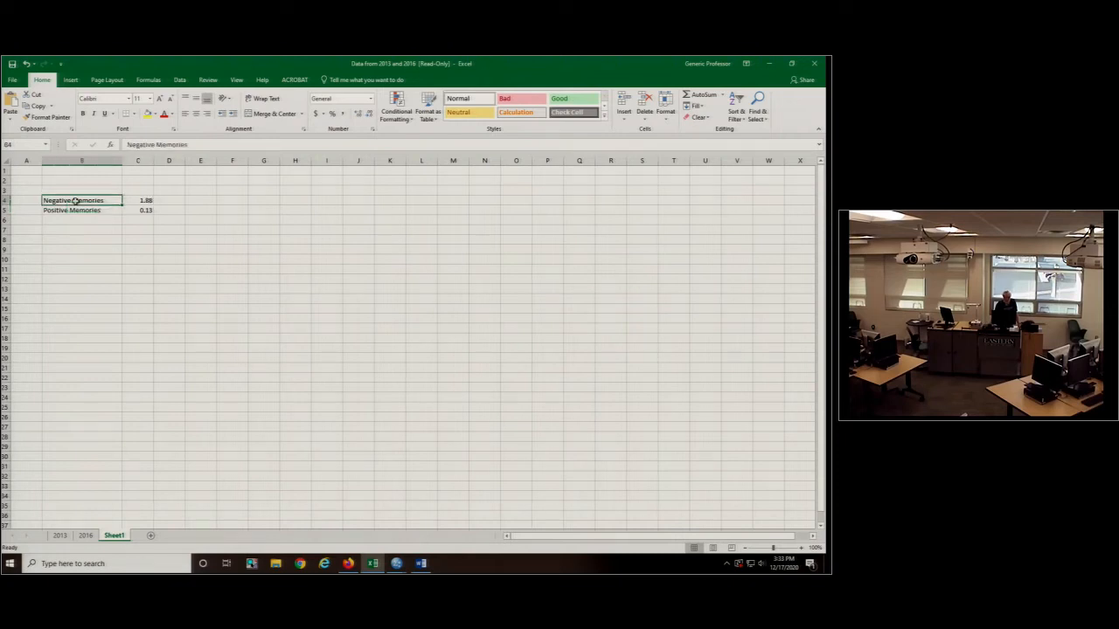
drag(75, 201, 144, 205)
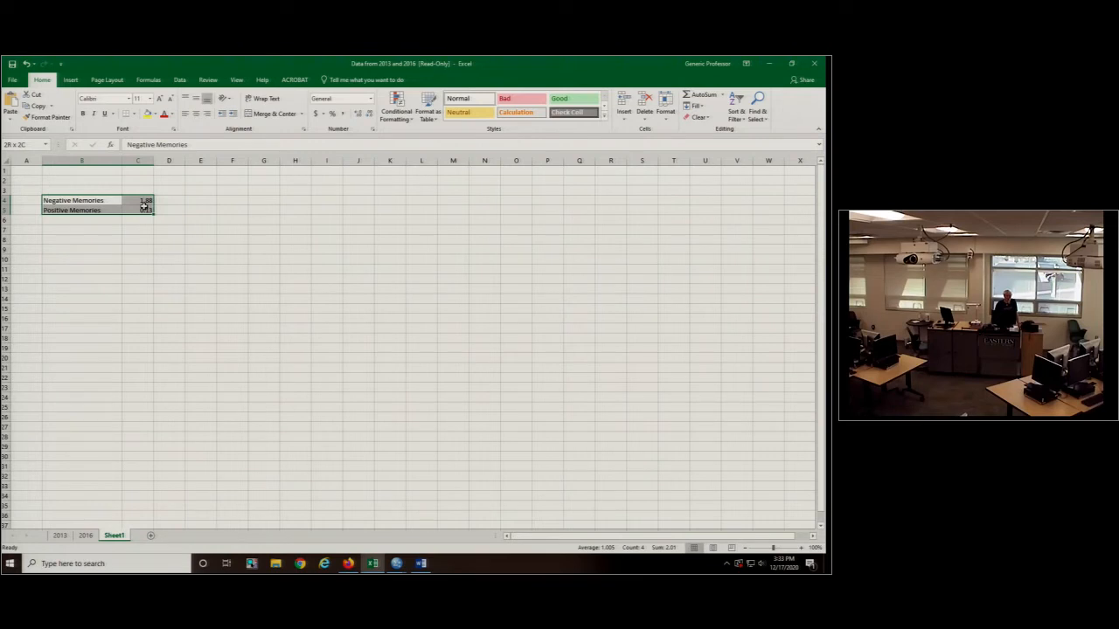
click(71, 80)
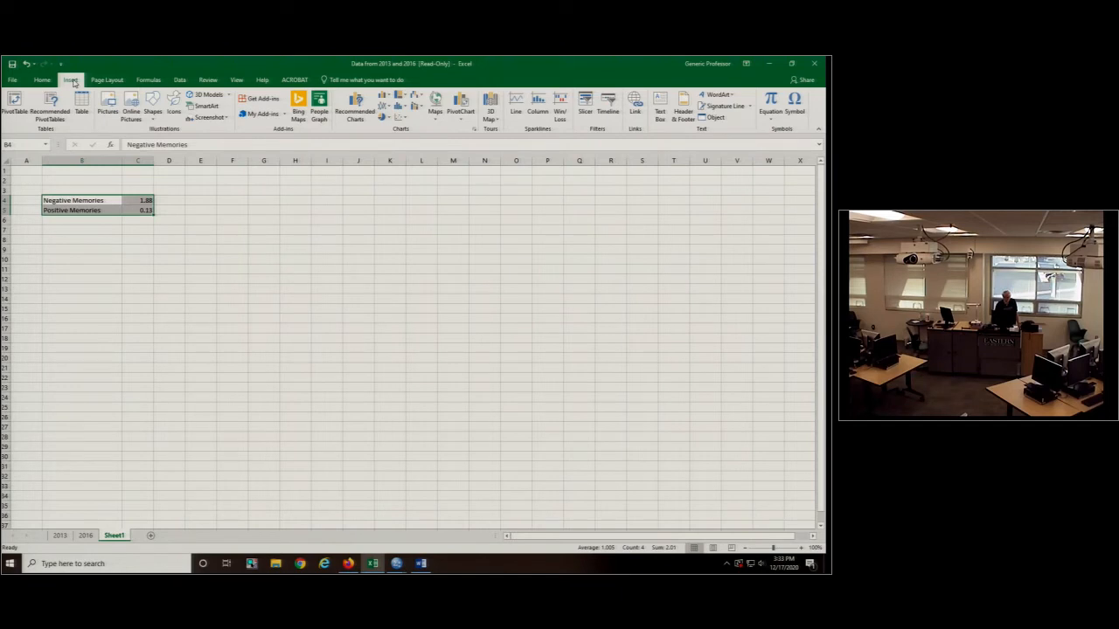
click(386, 95)
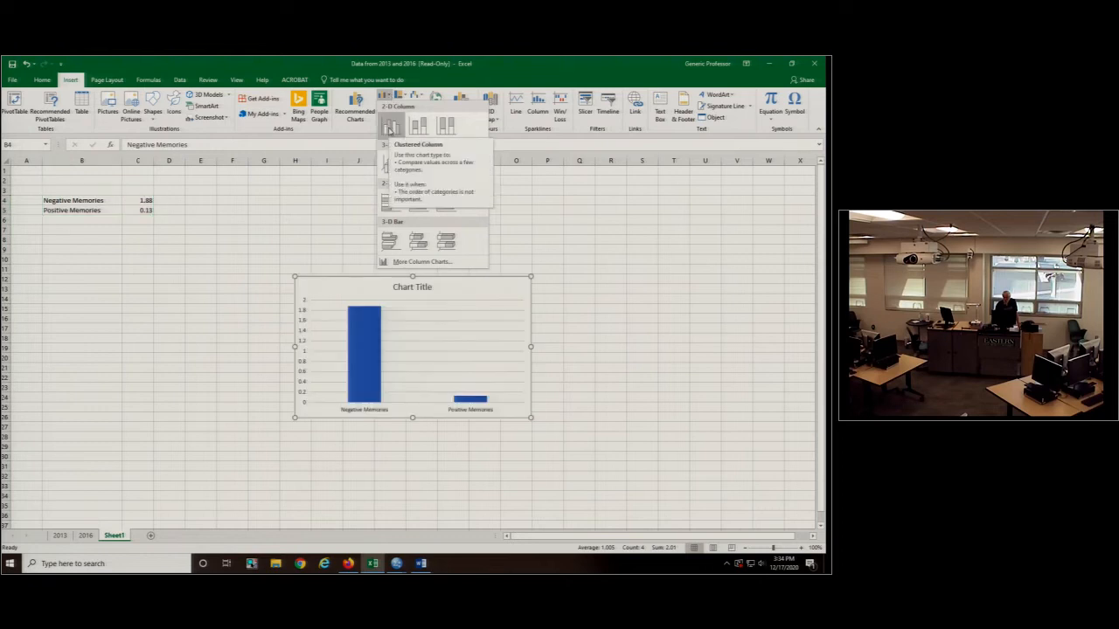
click(390, 129)
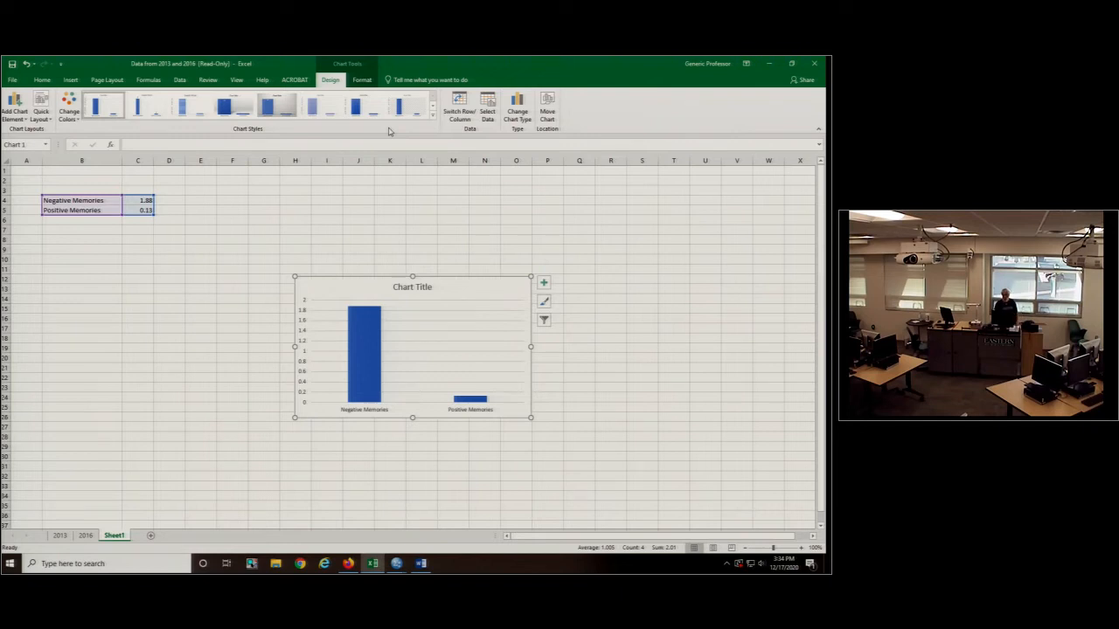
- Delete the chart title and the major gridlines from the column chart
double_click(409, 289)
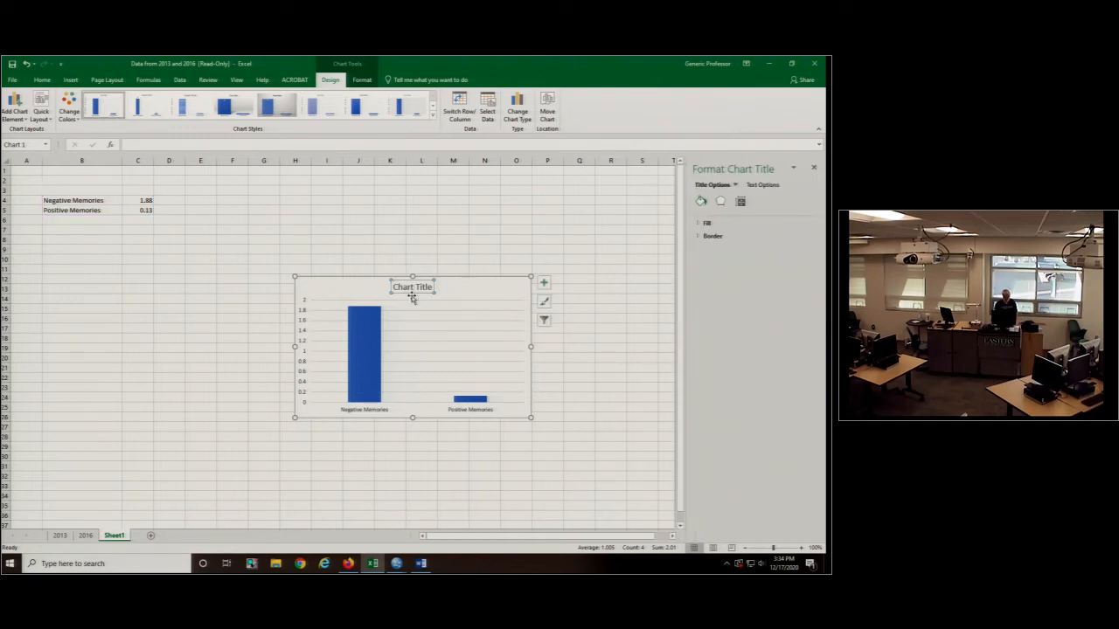
key(Delete)
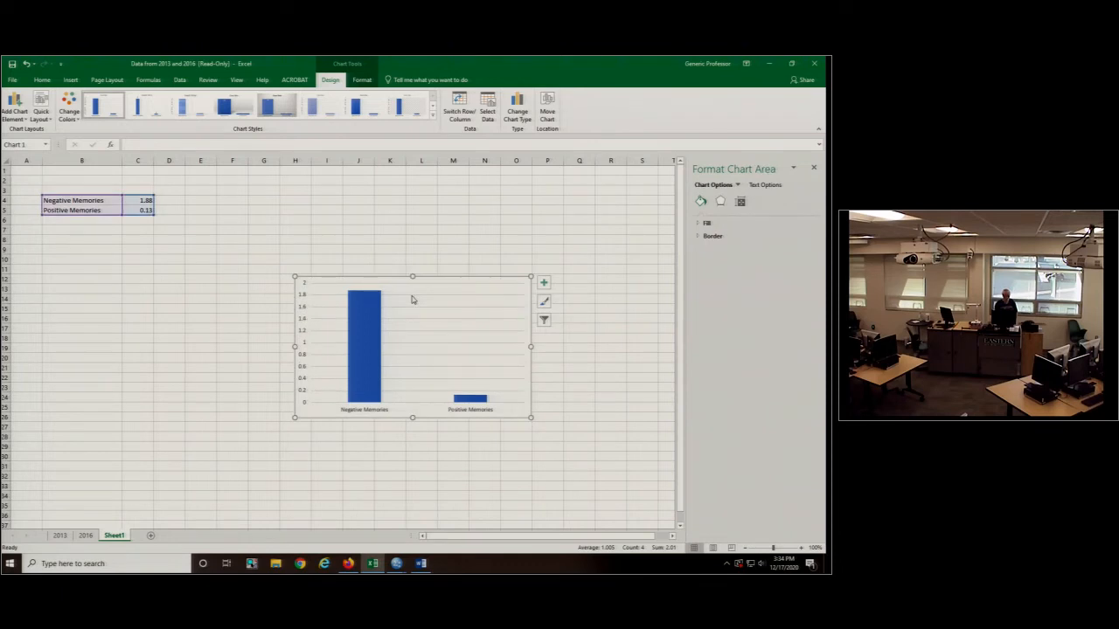
click(420, 298)
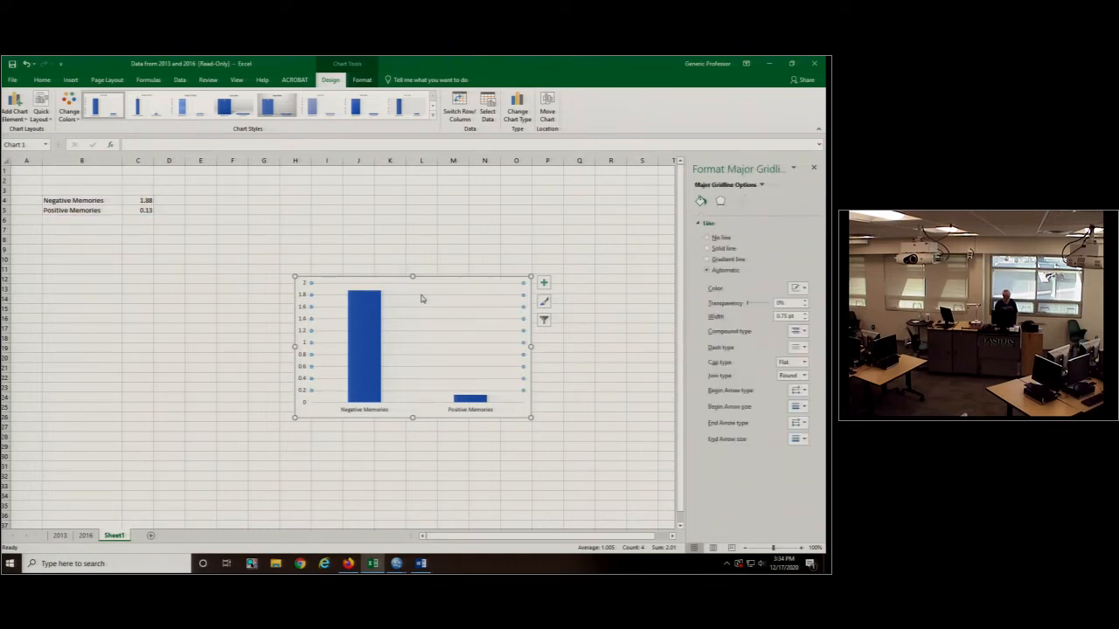
key(Delete)
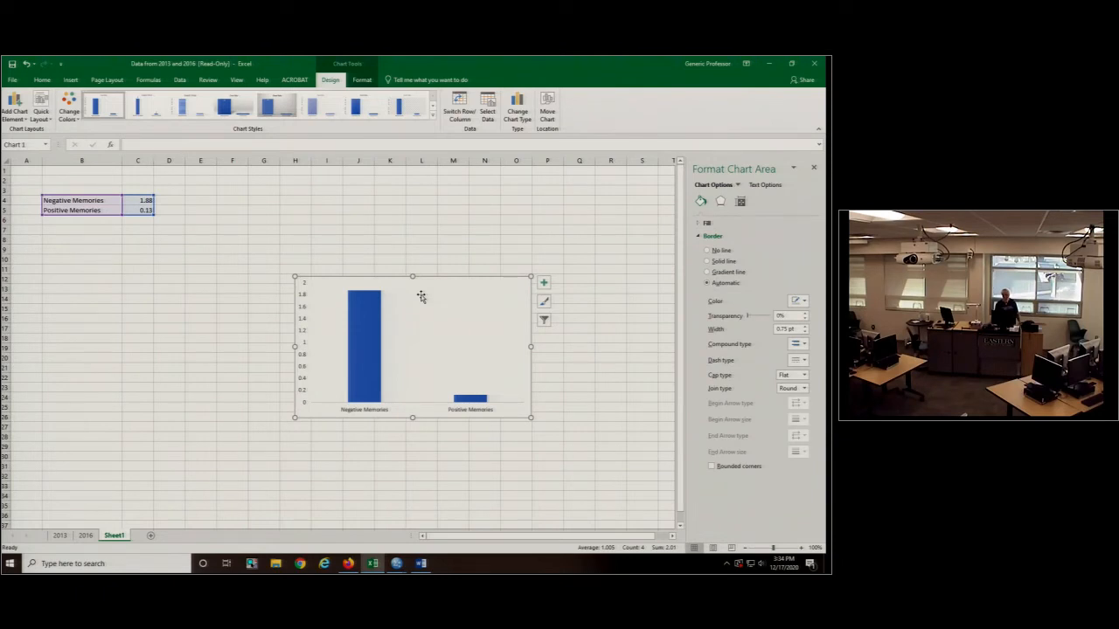
- Give the chart's horizontal and vertical axes solid black lines
click(408, 406)
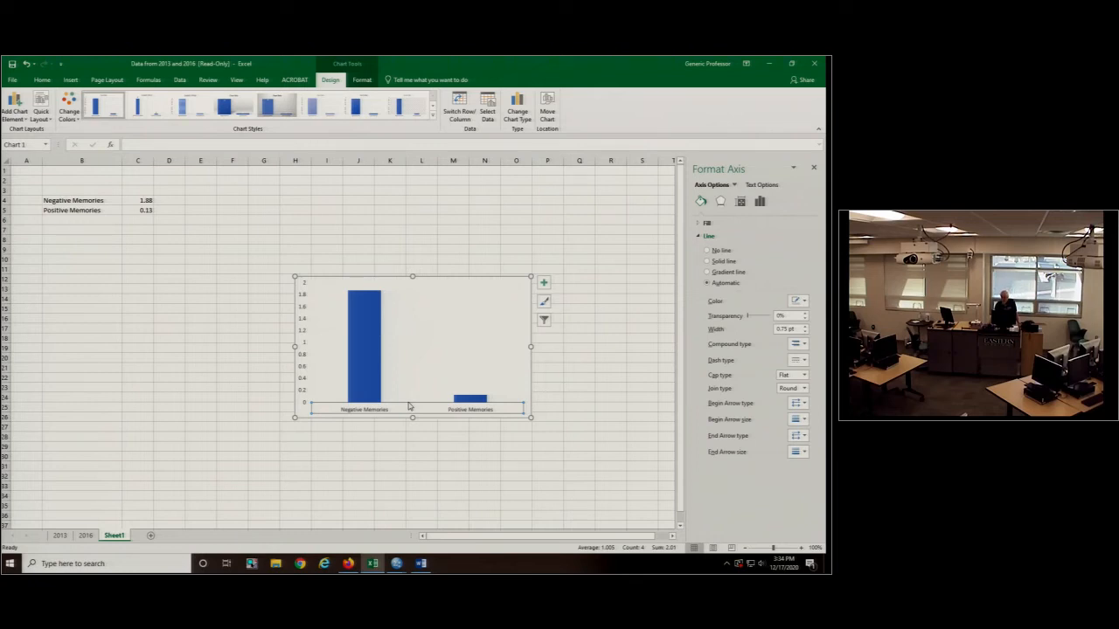
click(805, 301)
click(750, 329)
click(798, 301)
click(751, 325)
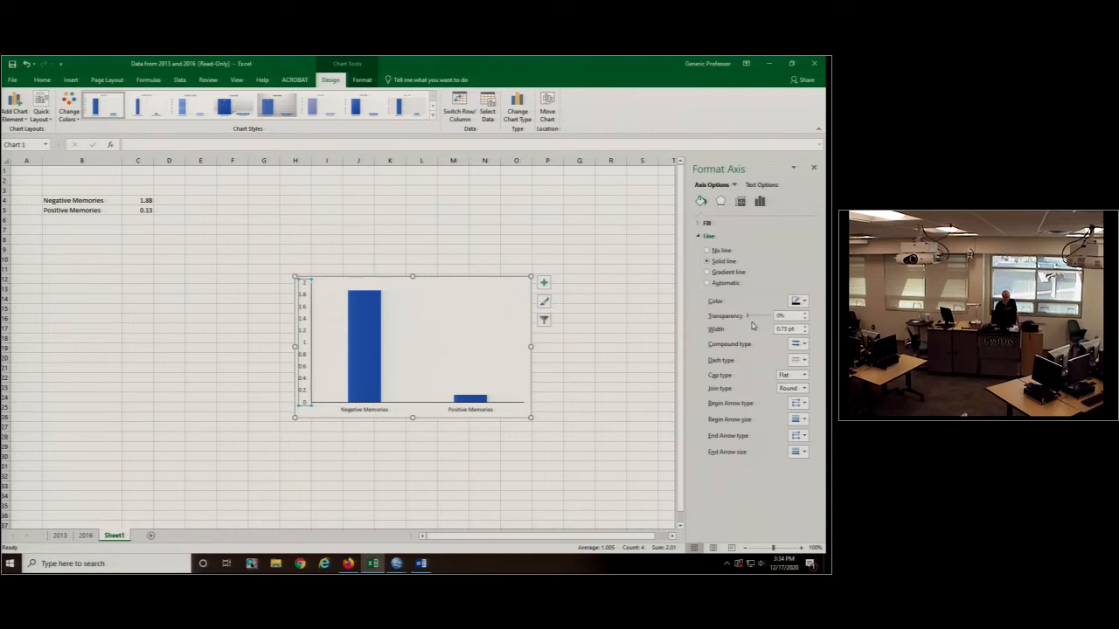
click(549, 366)
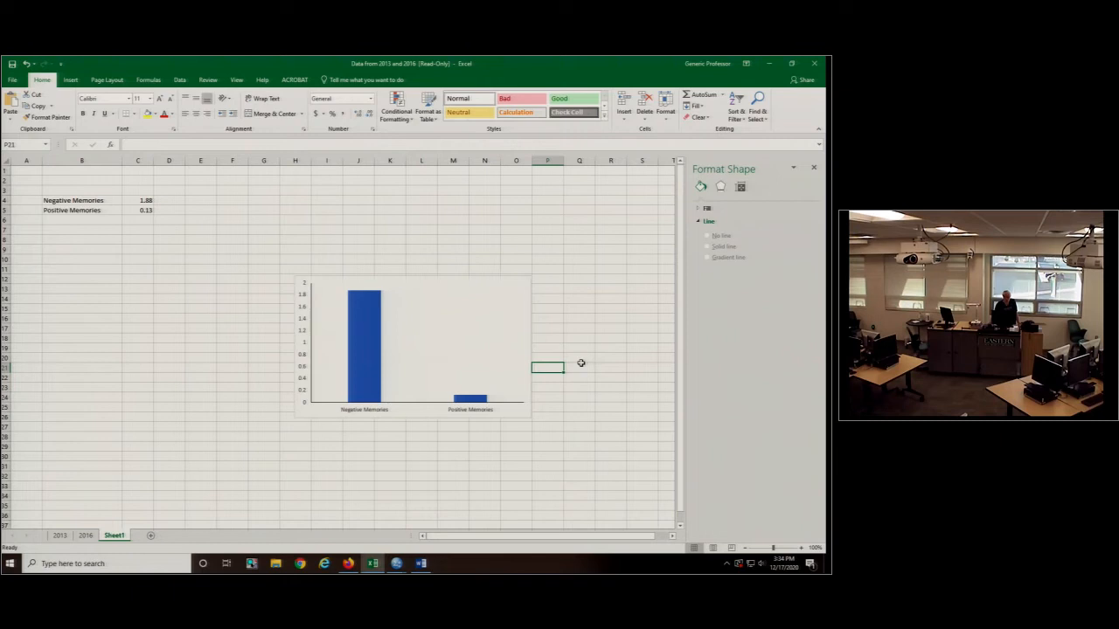
- Set the major tick marks of the vertical axis to Cross
click(305, 343)
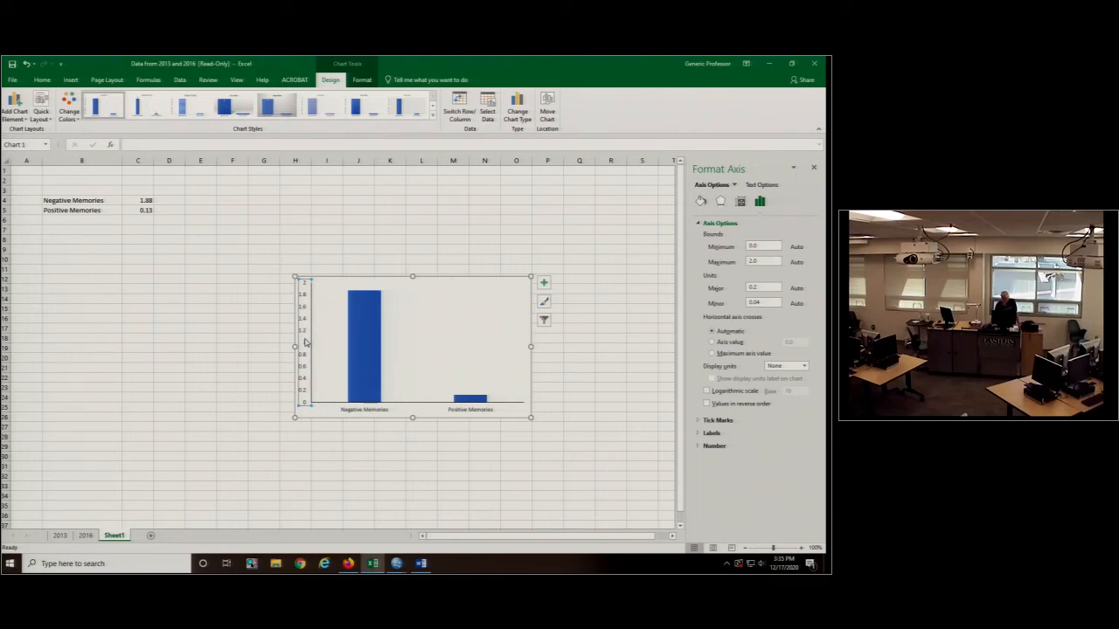
click(706, 422)
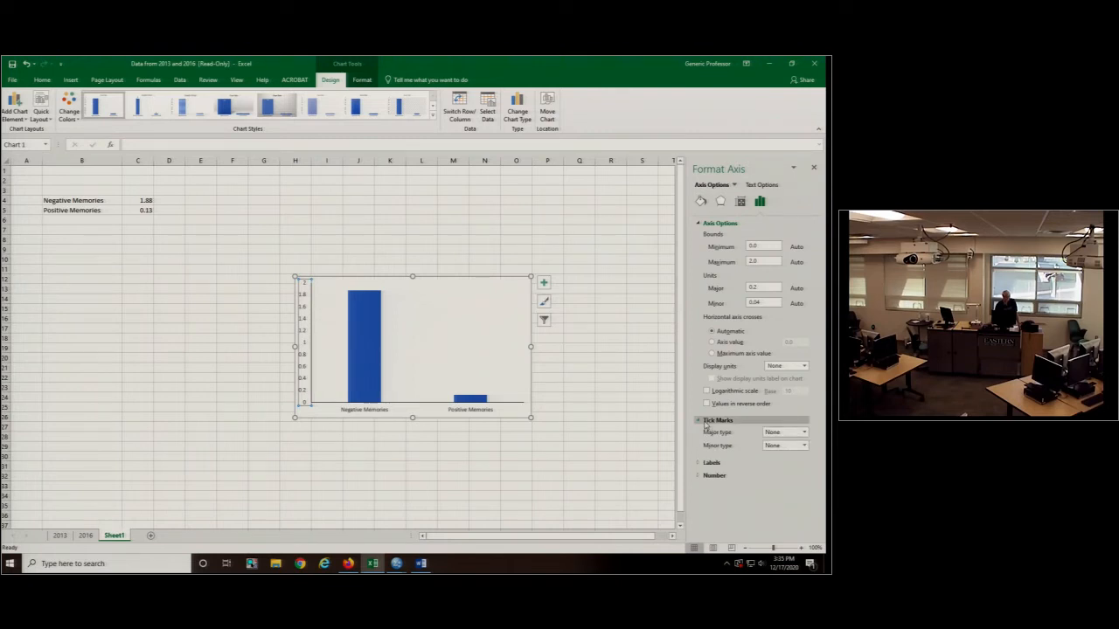
click(785, 431)
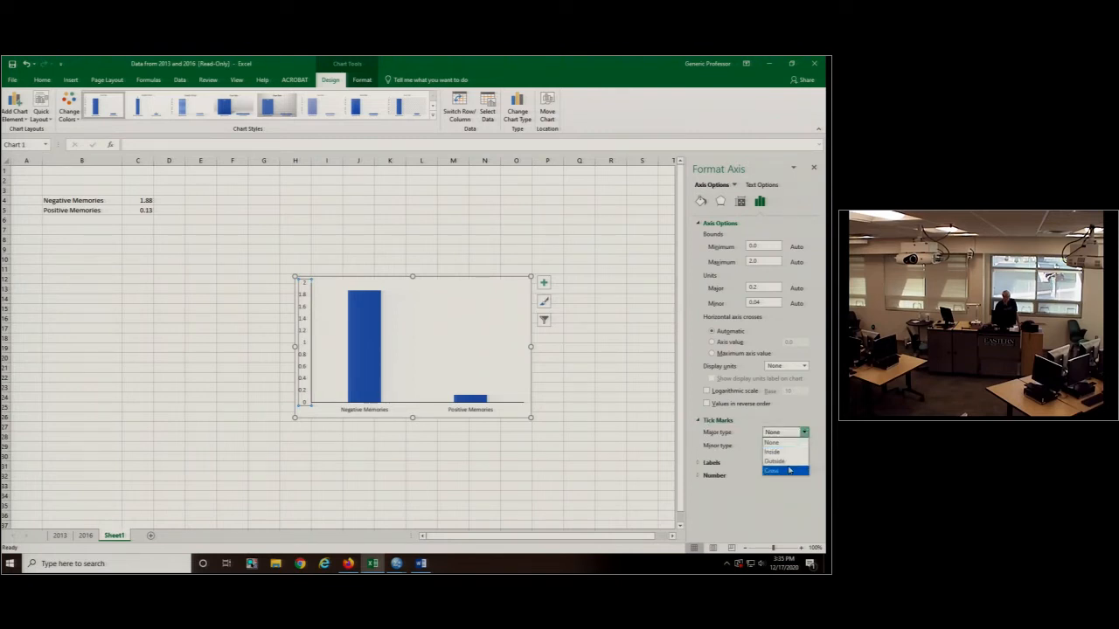
click(789, 471)
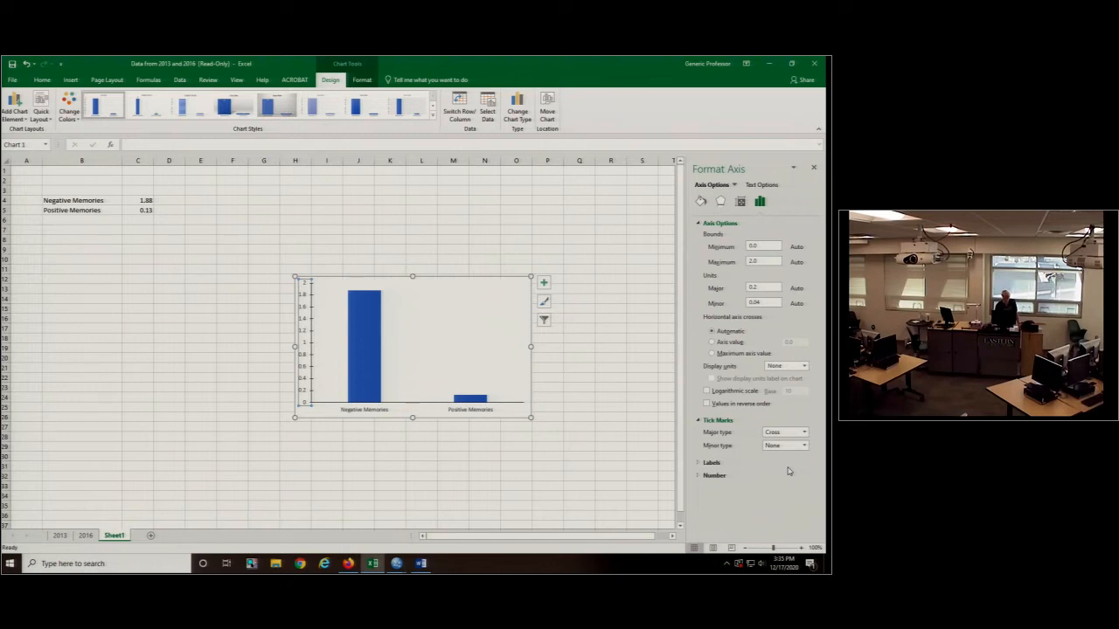
click(567, 397)
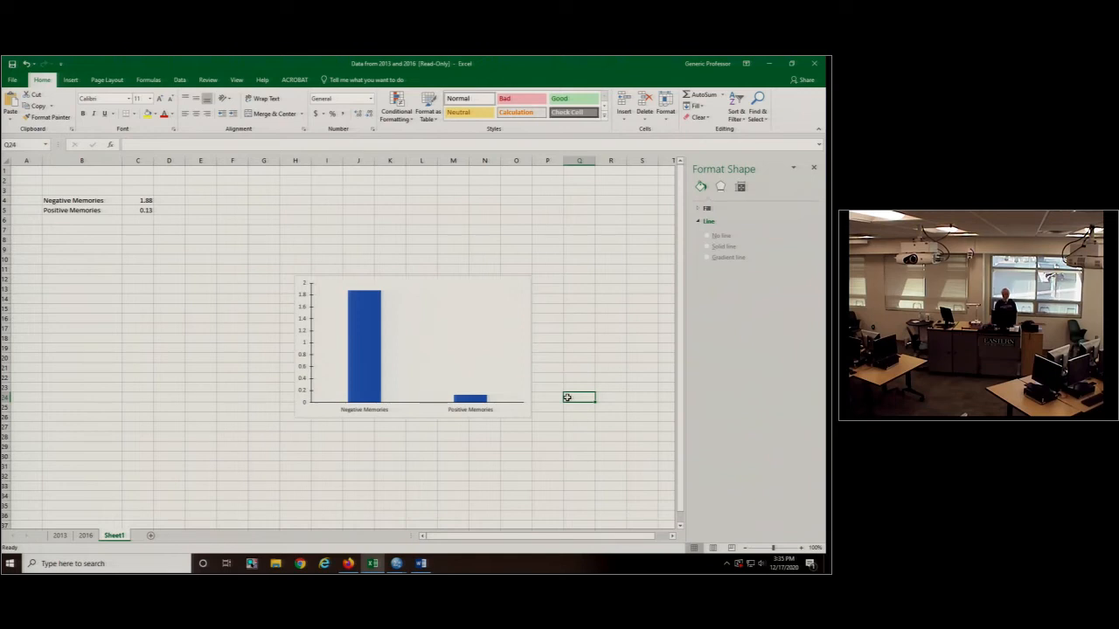
- Add a primary horizontal axis title to the column chart reading "Valence"
click(414, 410)
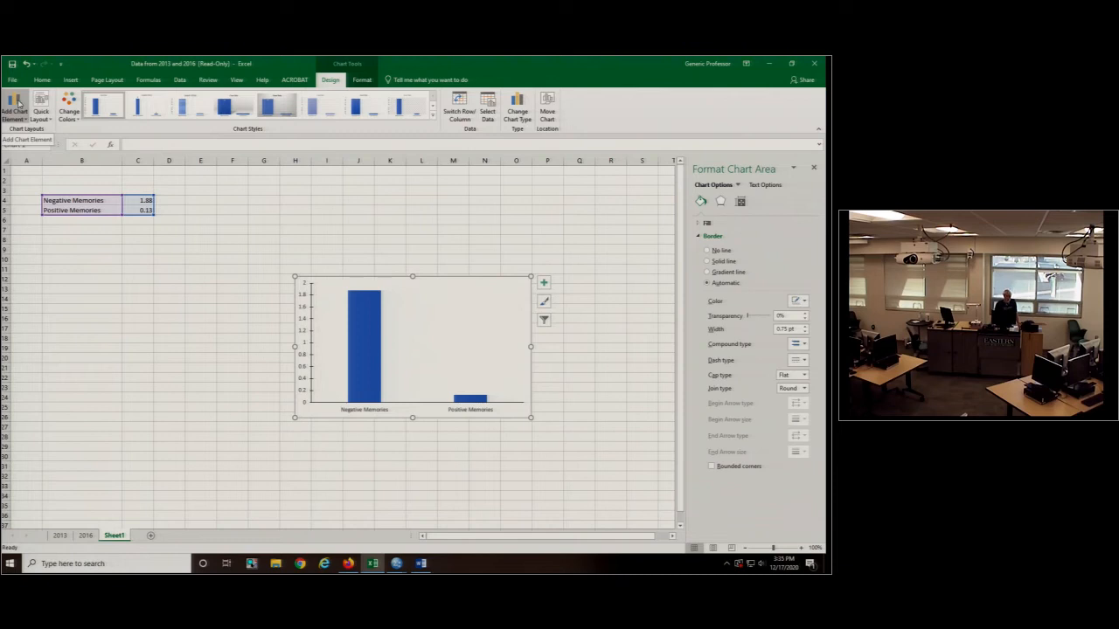
click(18, 104)
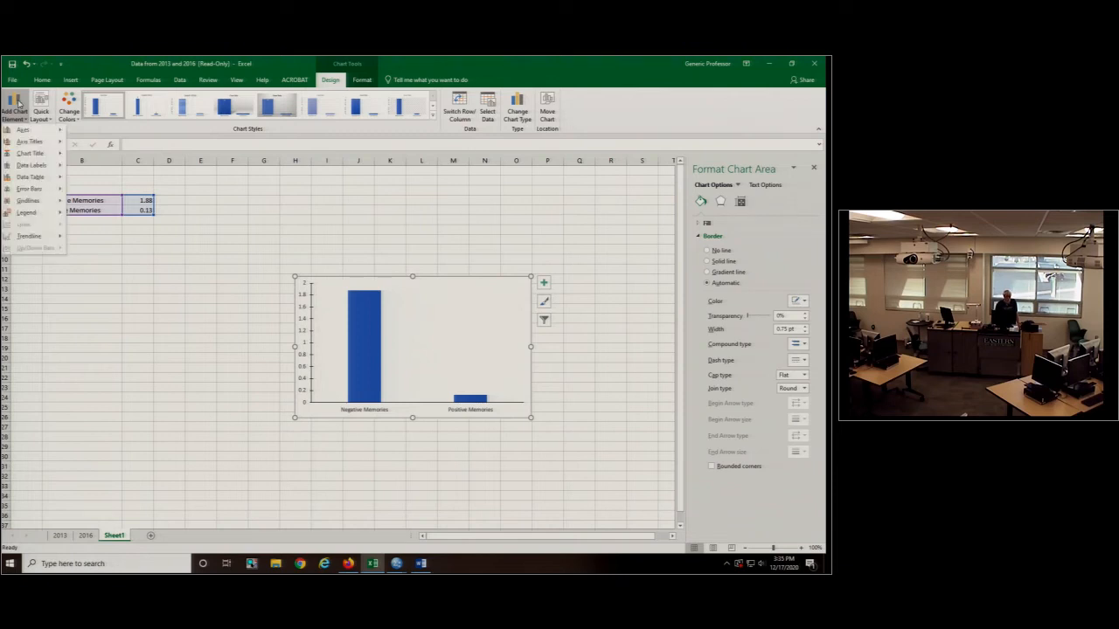
mouse_move(6, 145)
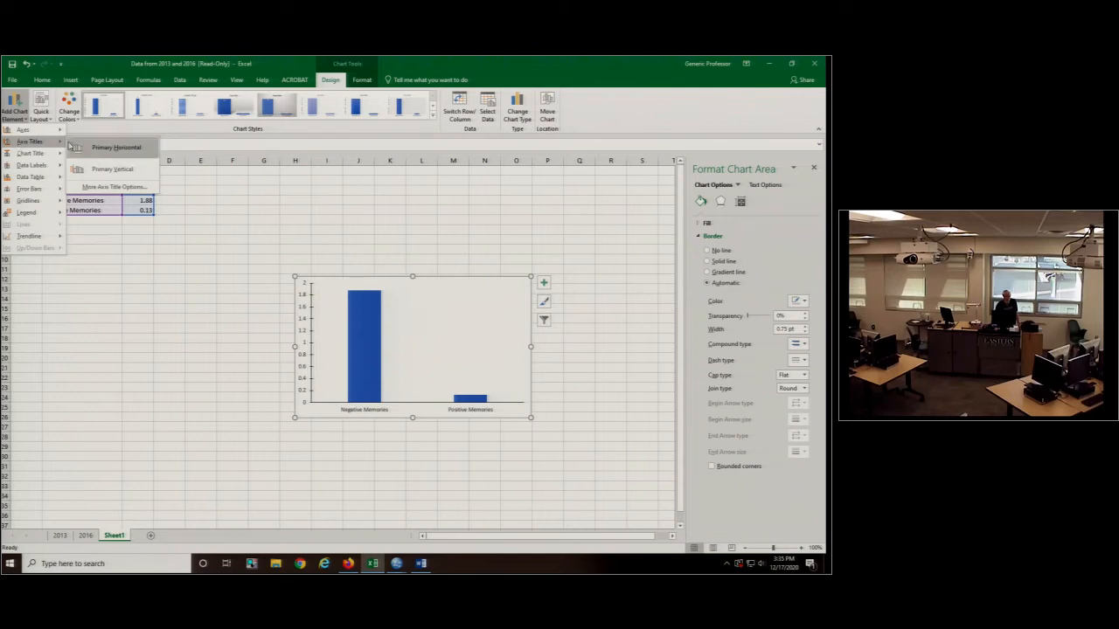
click(114, 147)
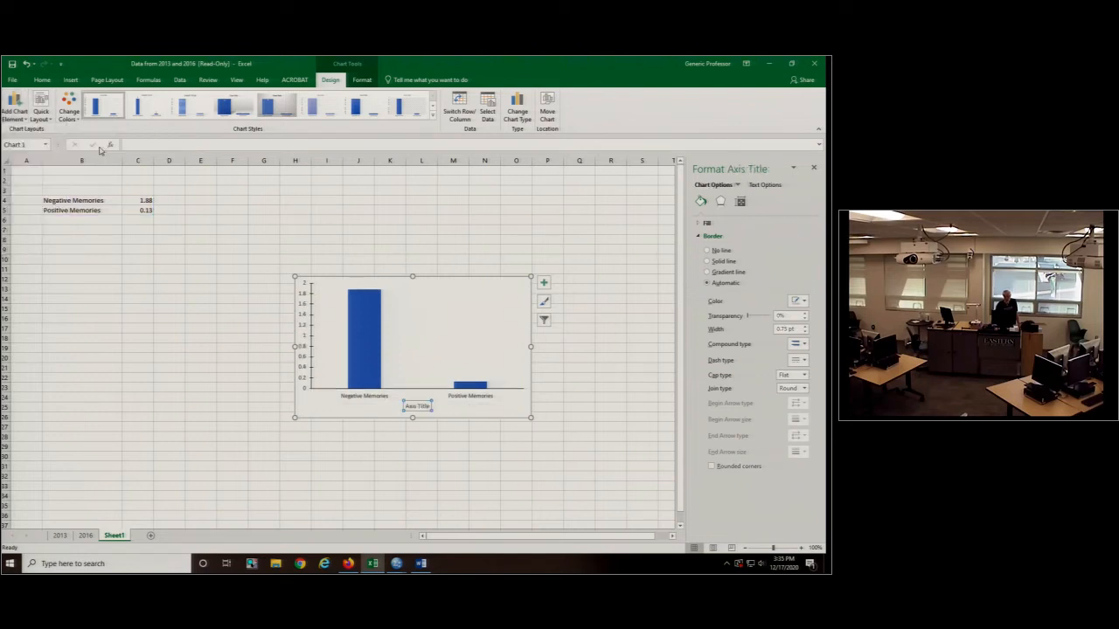
triple_click(407, 406)
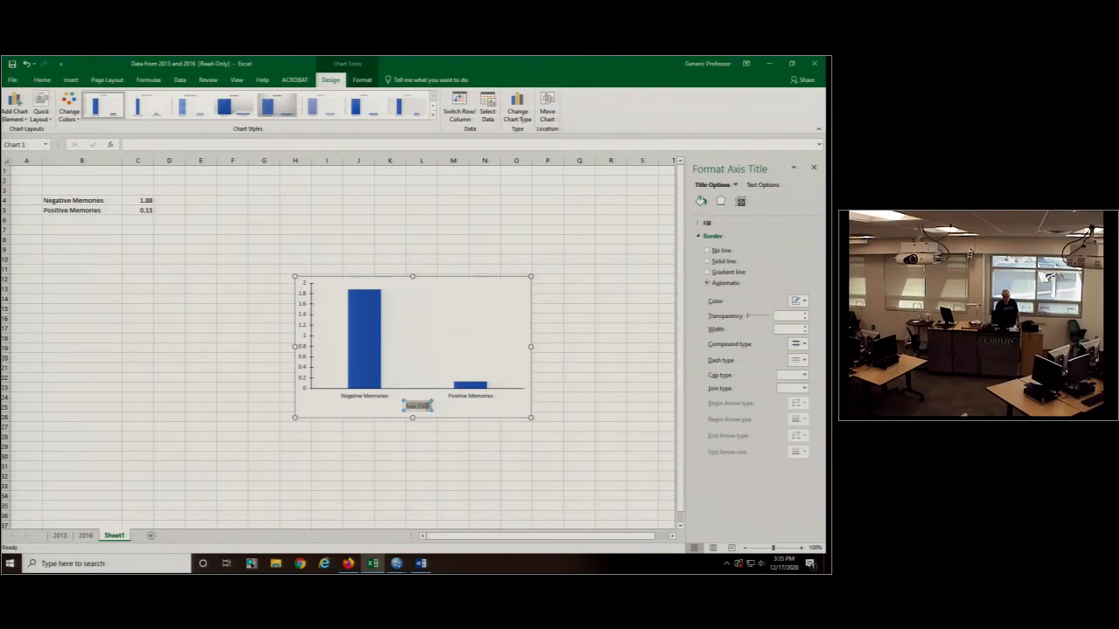
text(Valence)
click(309, 409)
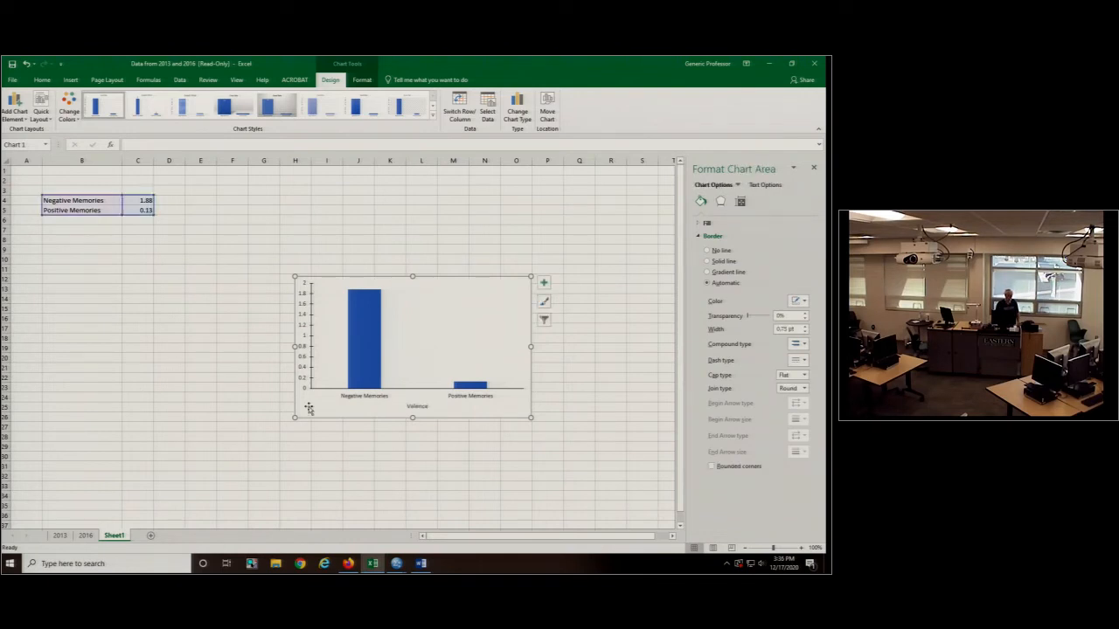
- Add a primary vertical axis title to the chart reading "Mean Difference Scores"
click(14, 106)
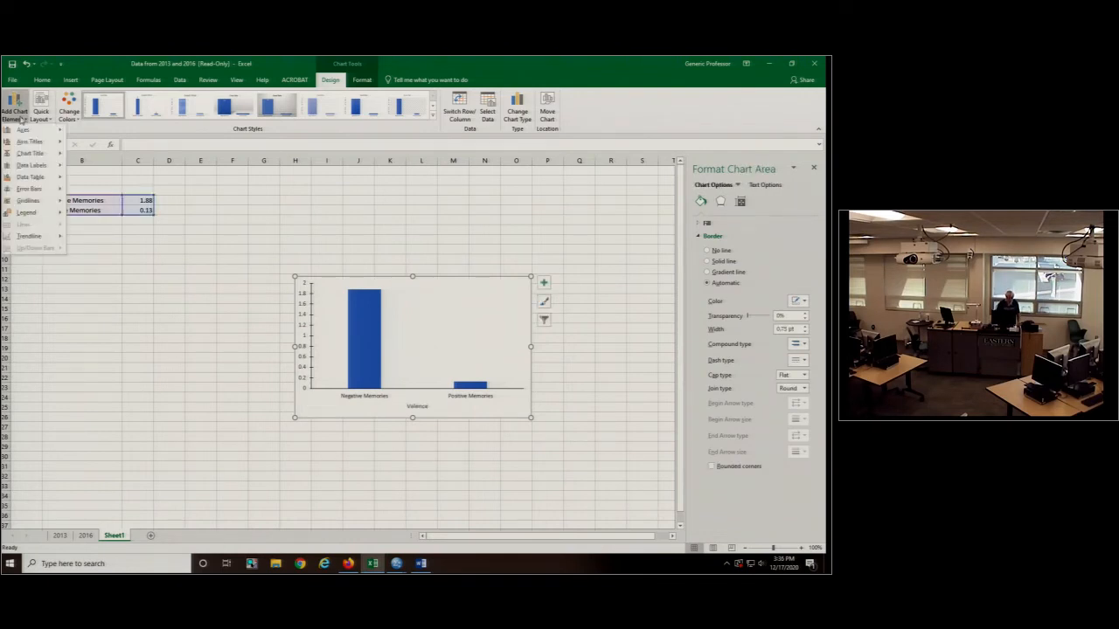
mouse_move(16, 144)
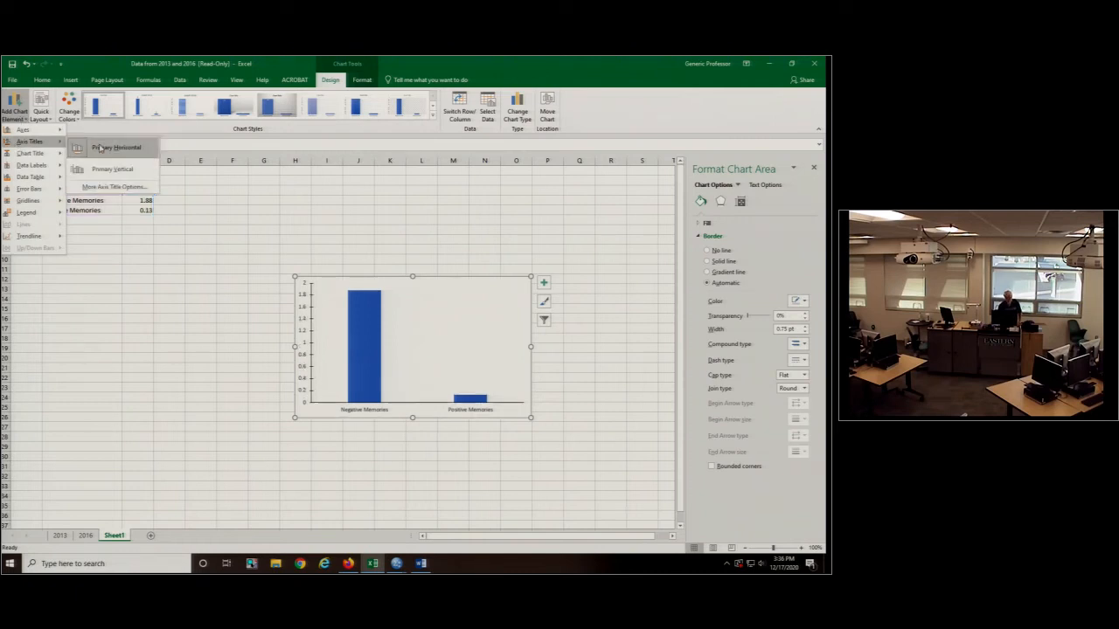
click(112, 169)
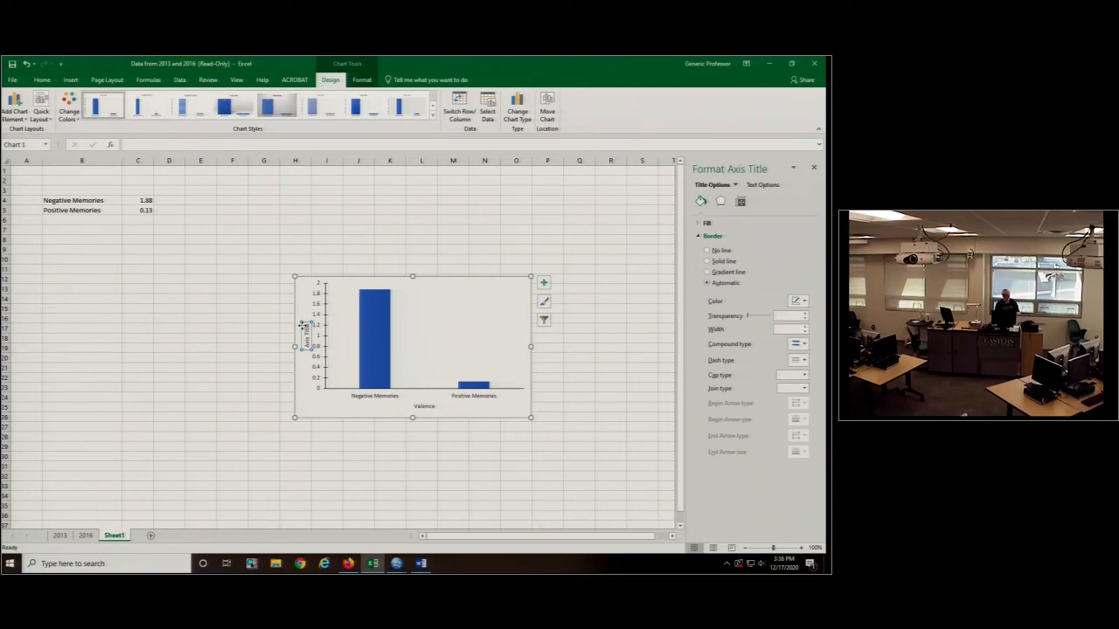
click(321, 410)
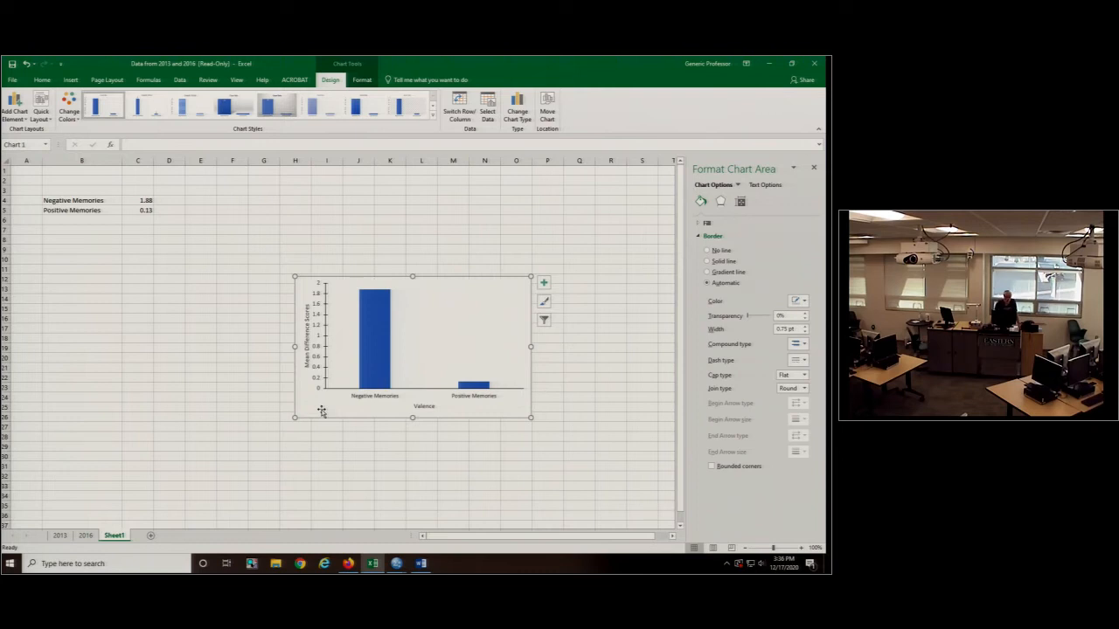
click(322, 411)
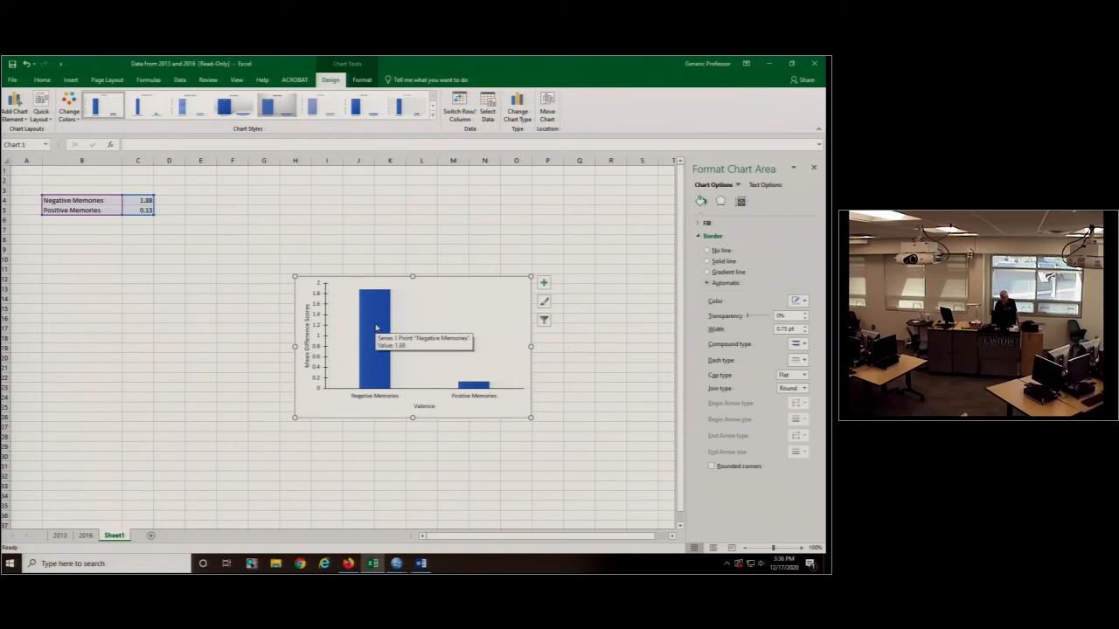
- Fill only the Negative Memories column with a dense dark pattern using a black foreground
click(376, 328)
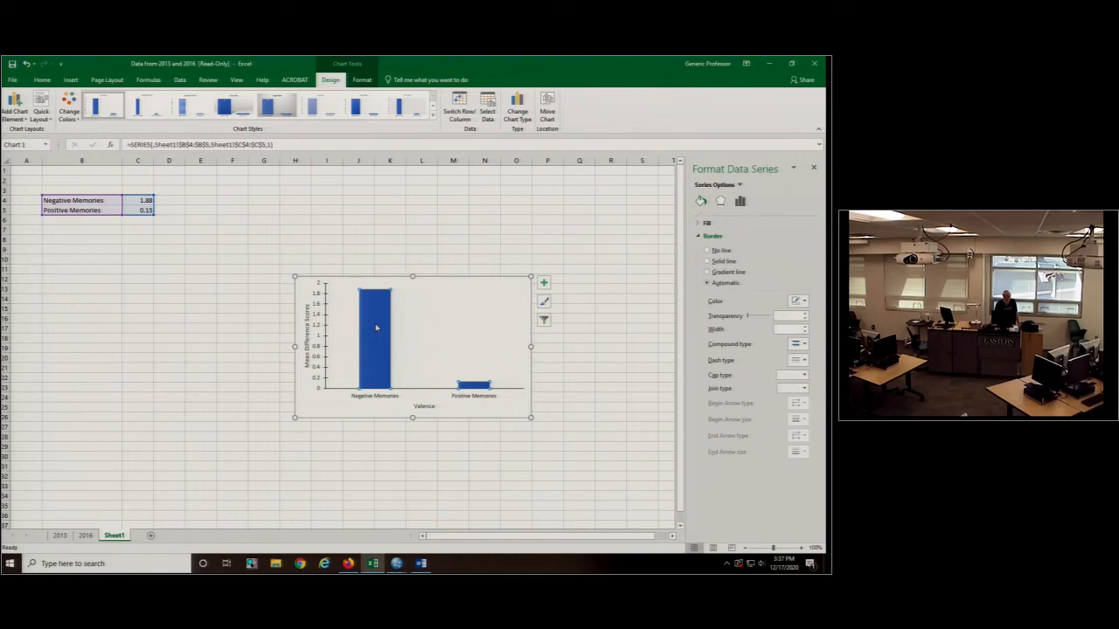
click(376, 328)
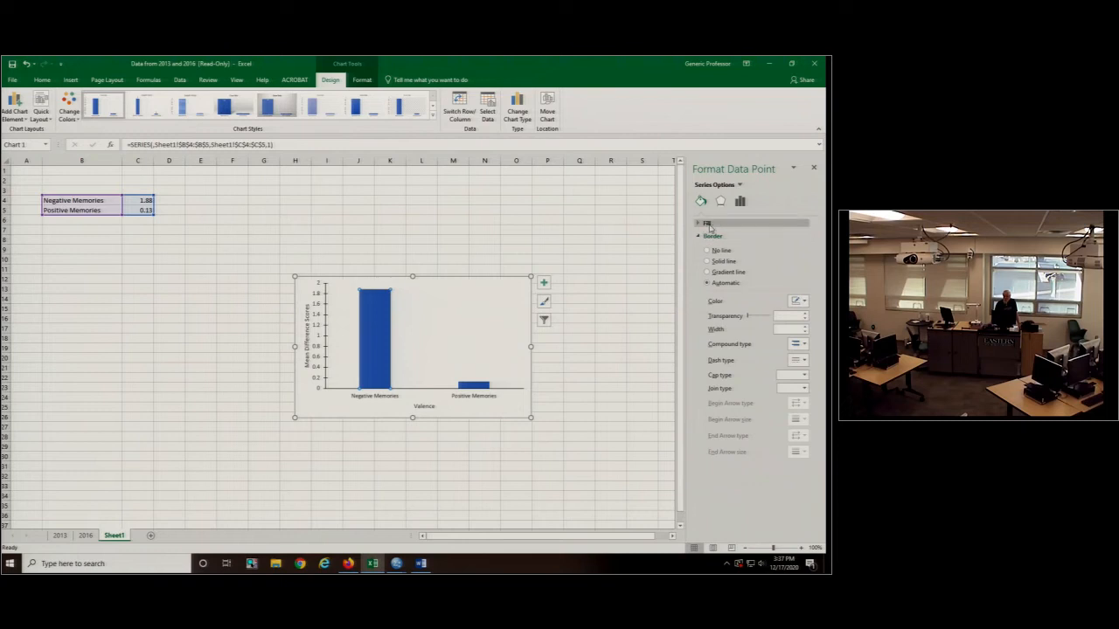
click(707, 223)
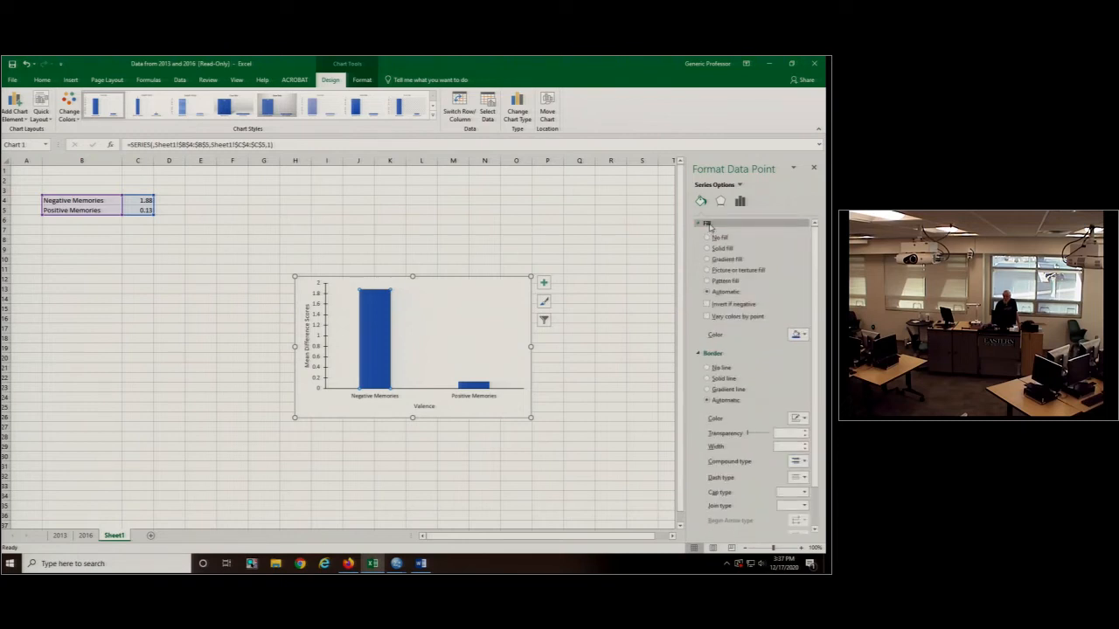
click(708, 282)
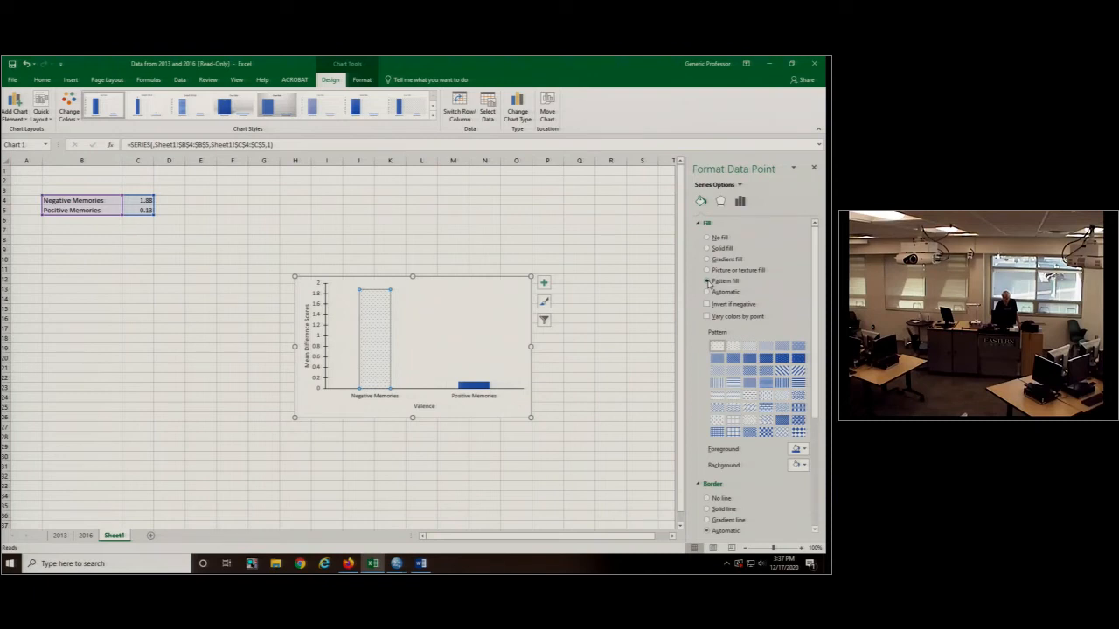
click(804, 449)
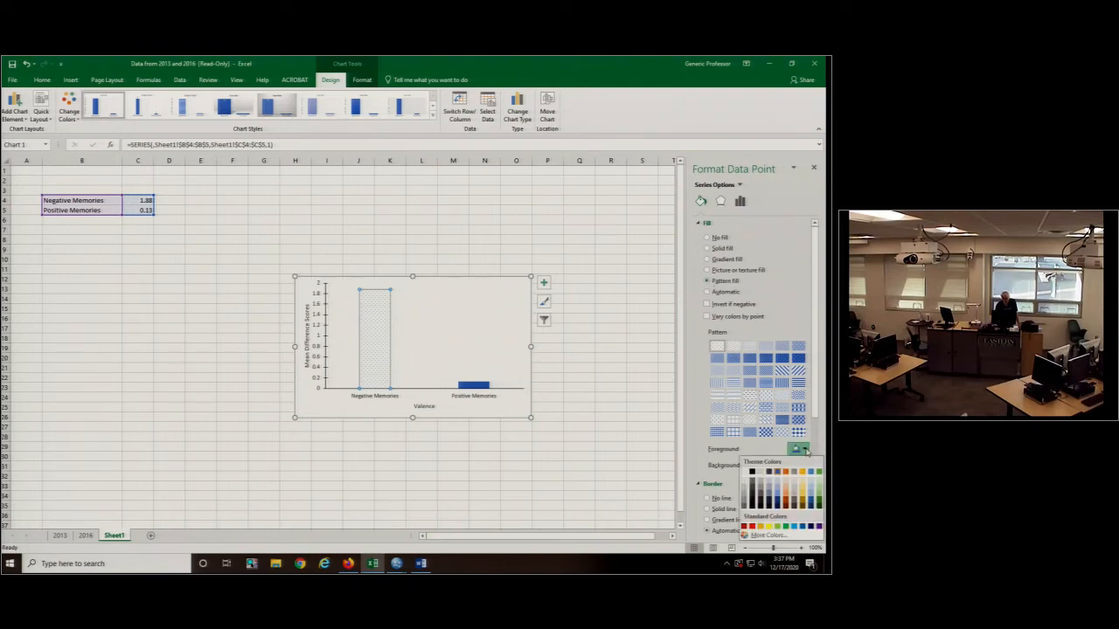
click(752, 472)
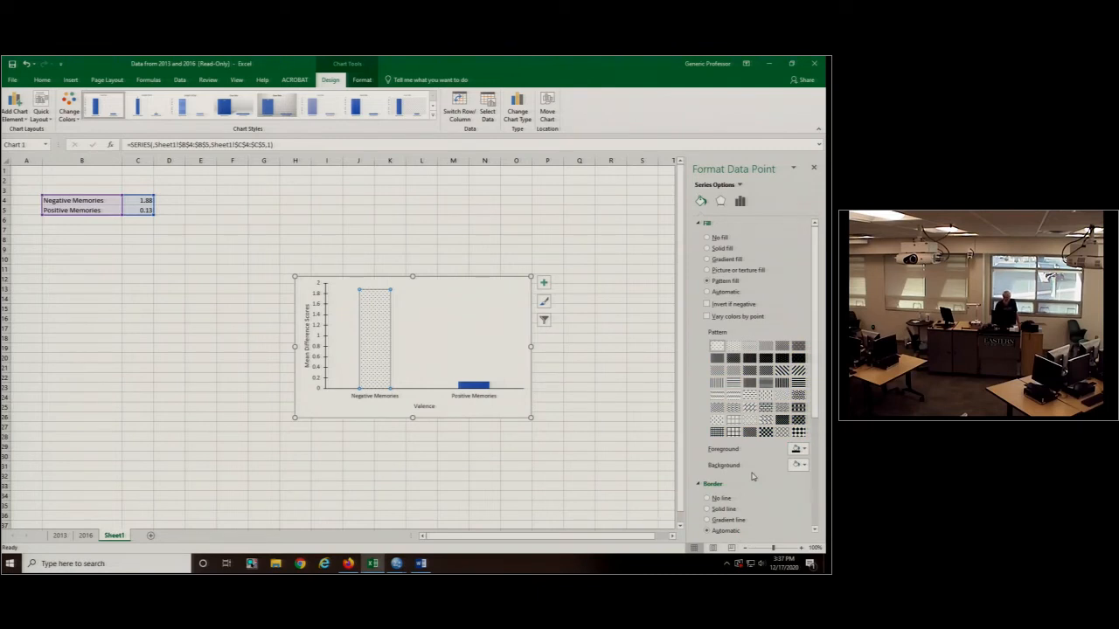
click(766, 359)
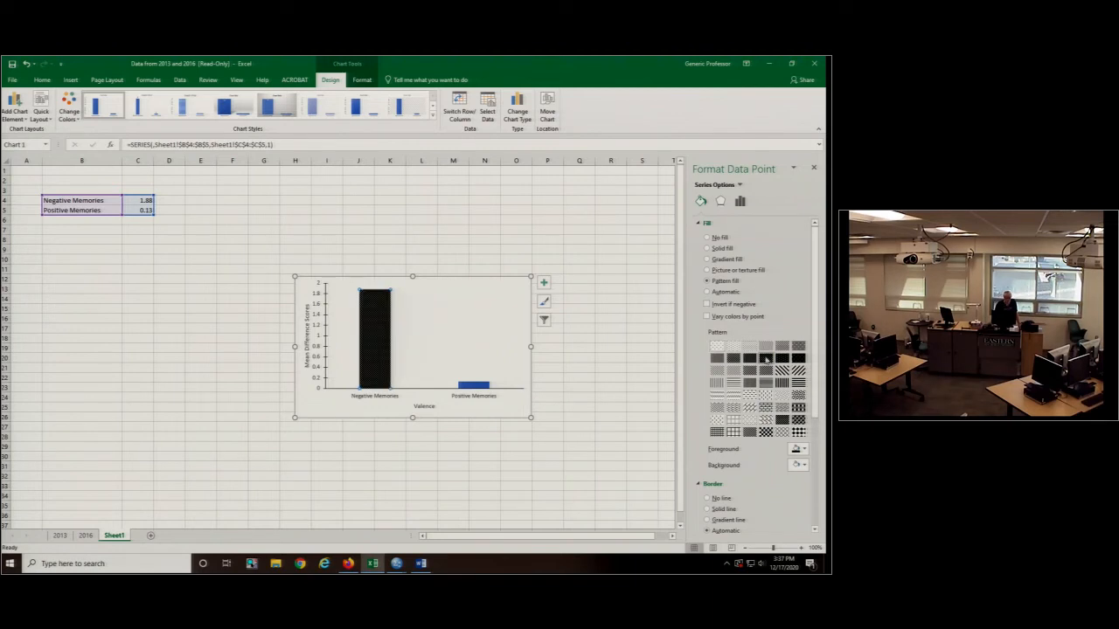
click(753, 358)
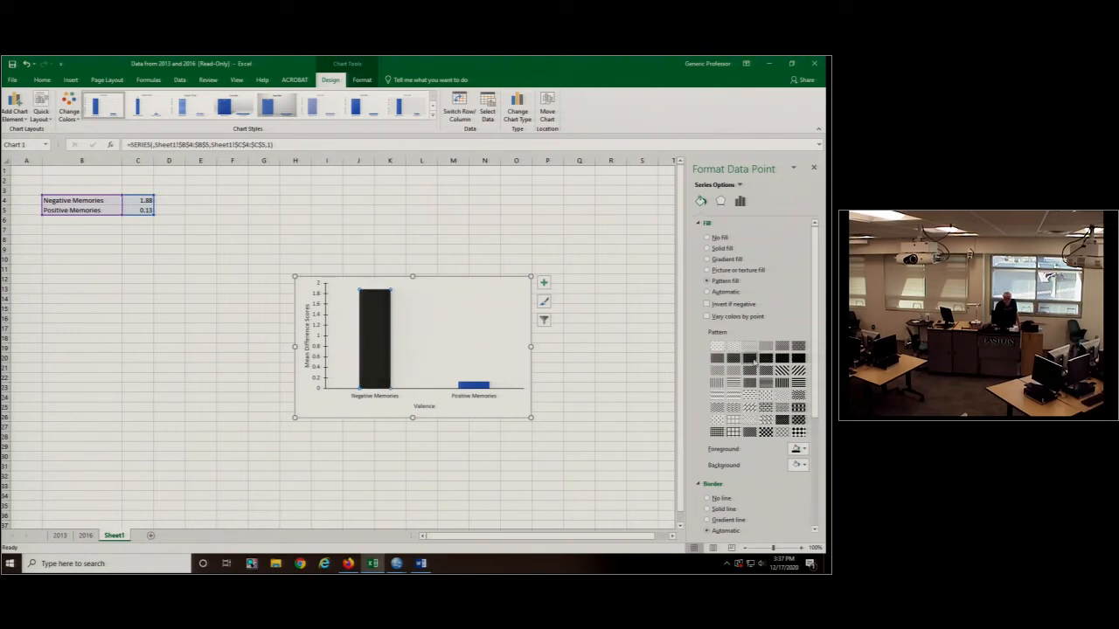
click(735, 358)
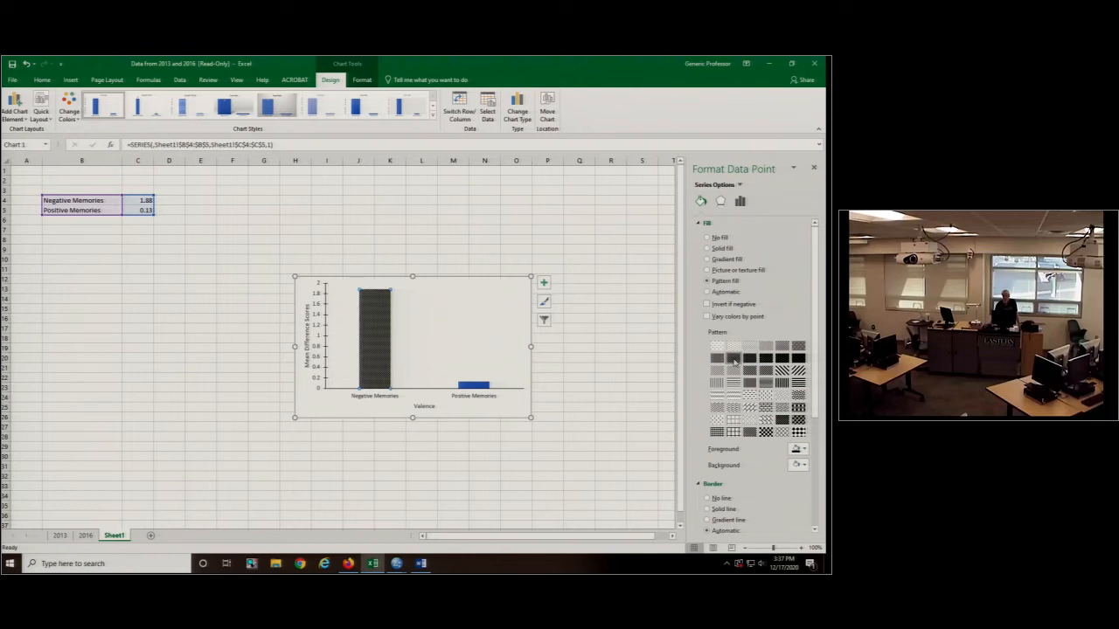
- Give the Positive Memories column a black pattern fill that looks lighter than the Negative Memories column
click(483, 387)
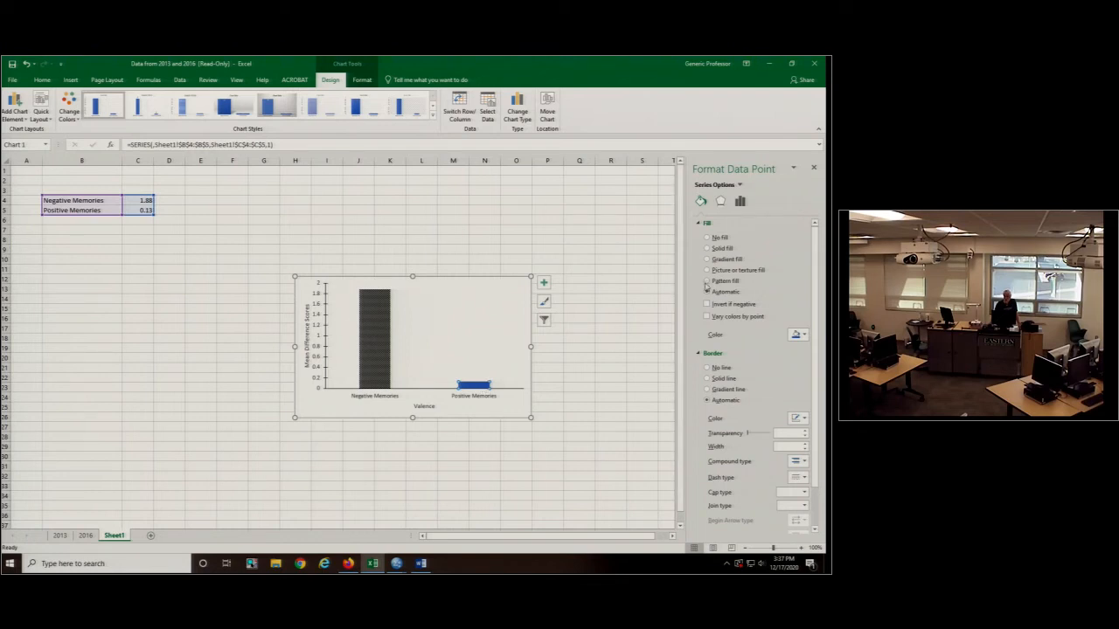
click(707, 280)
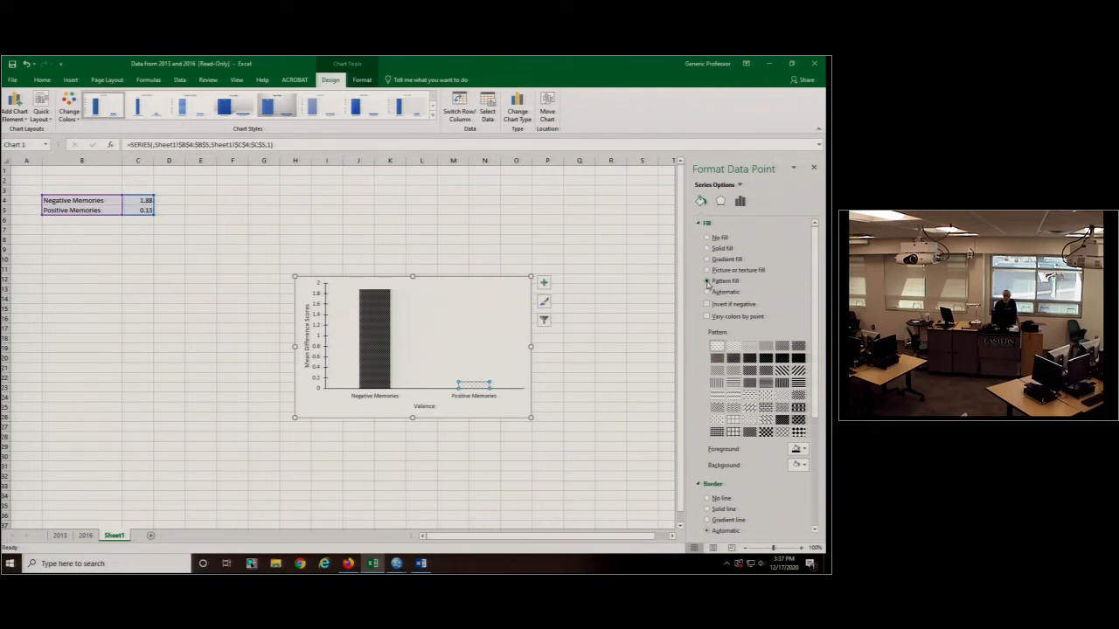
click(565, 398)
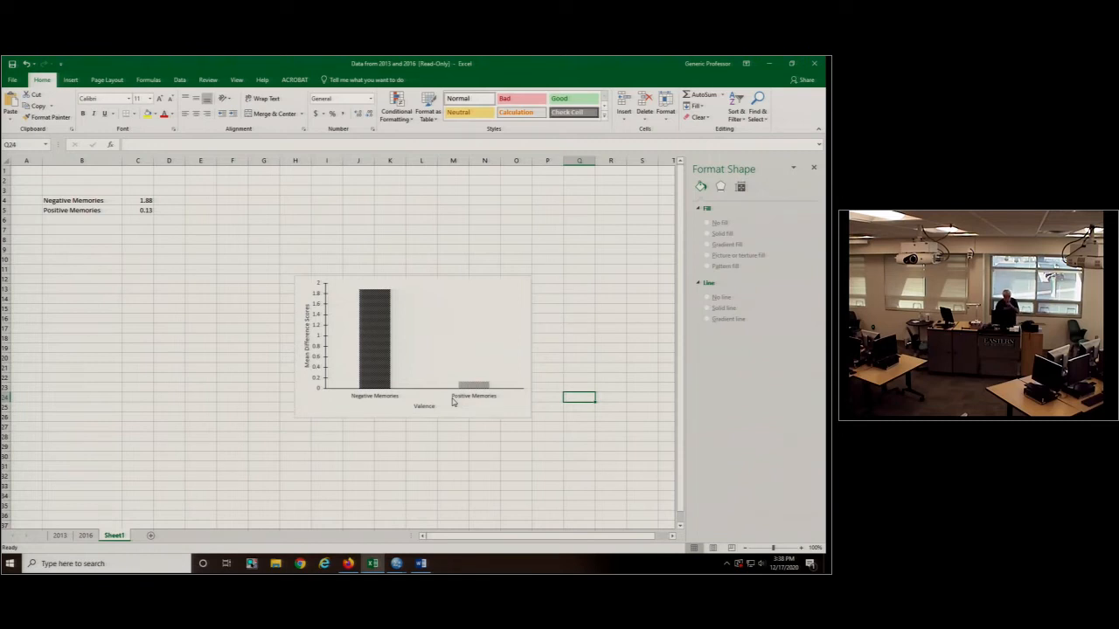
- Remove the border line around the chart area and set all chart text to 12 pt
click(511, 408)
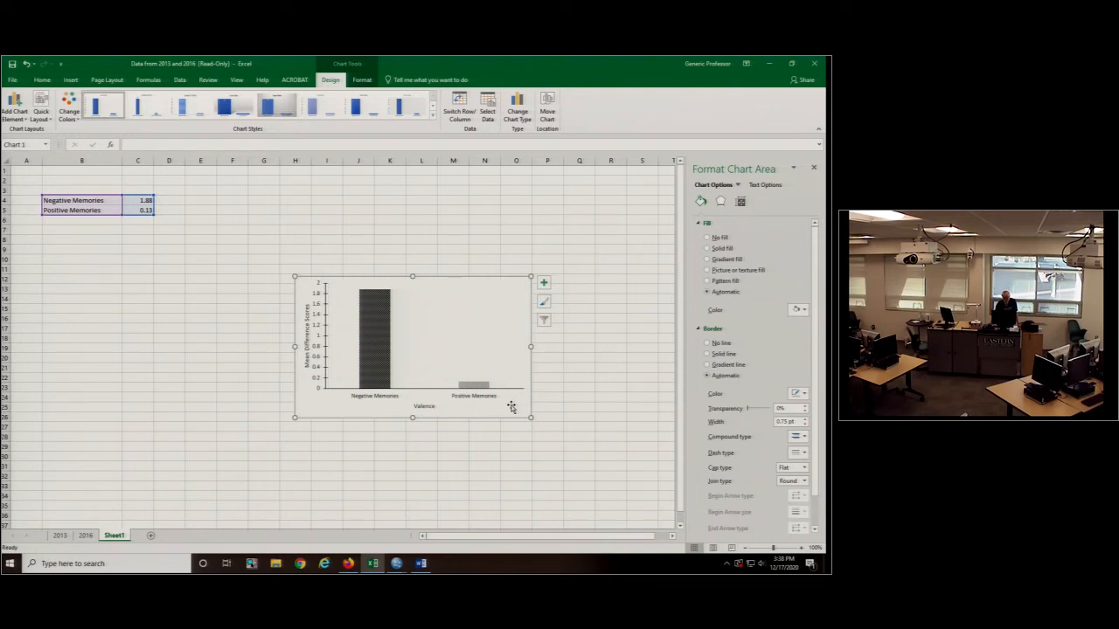
click(706, 343)
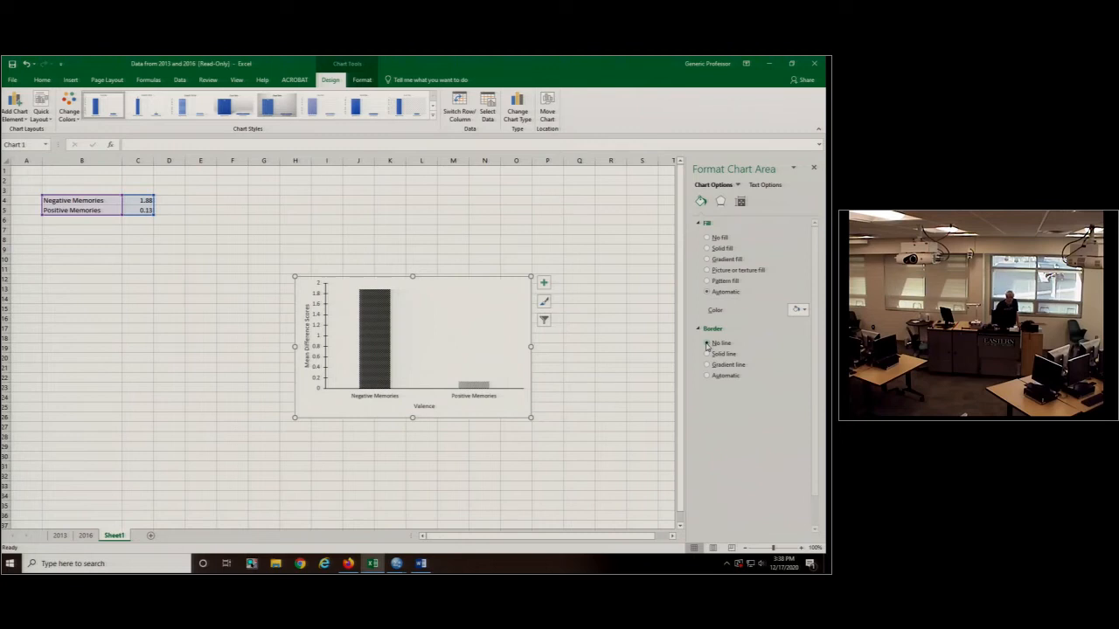
click(43, 81)
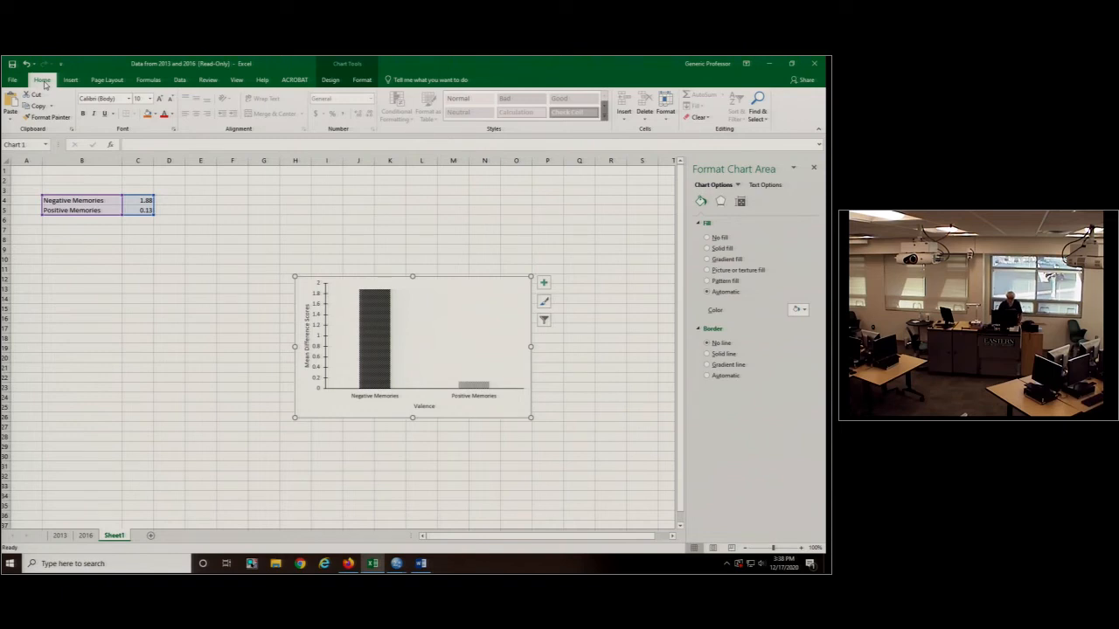
click(150, 98)
click(142, 158)
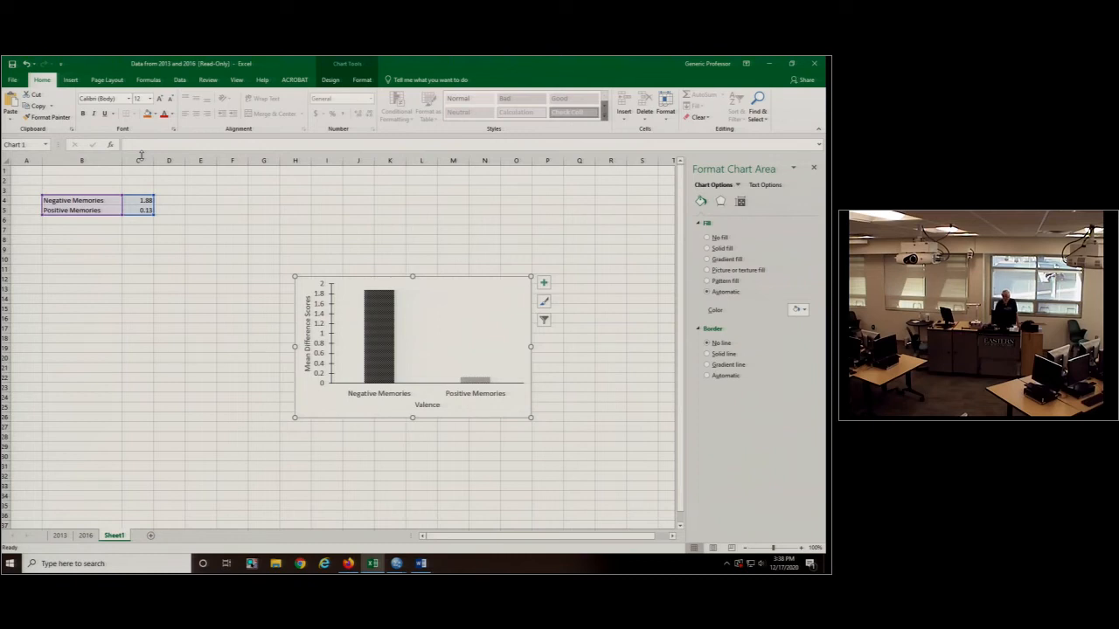
- Copy the finished chart into the Word document below the Results paragraph and start a new line under it
right_click(319, 412)
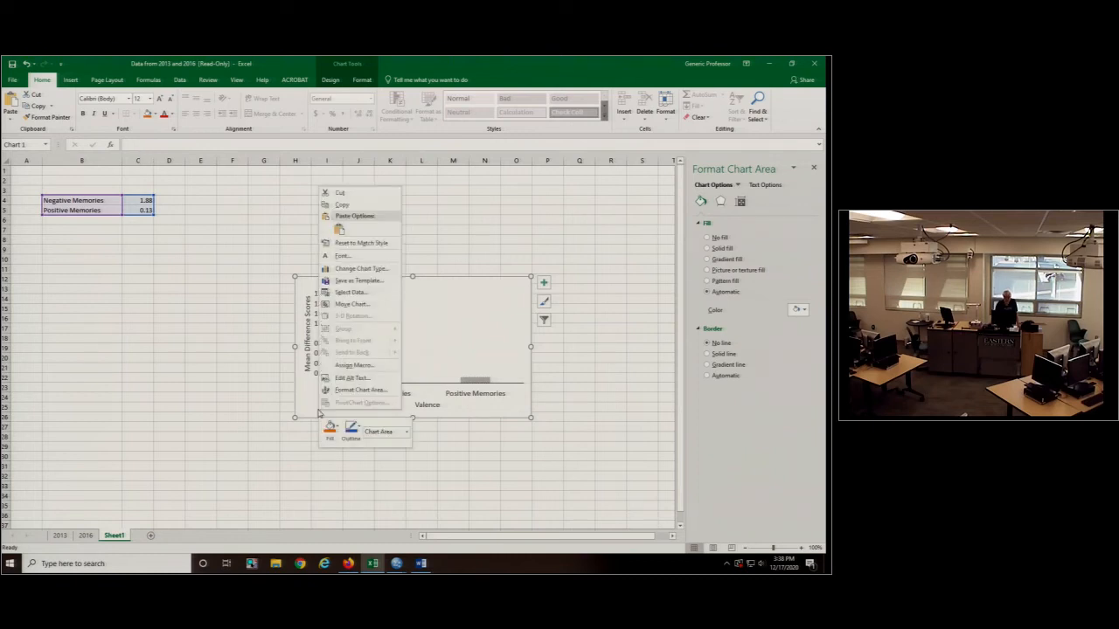
click(342, 204)
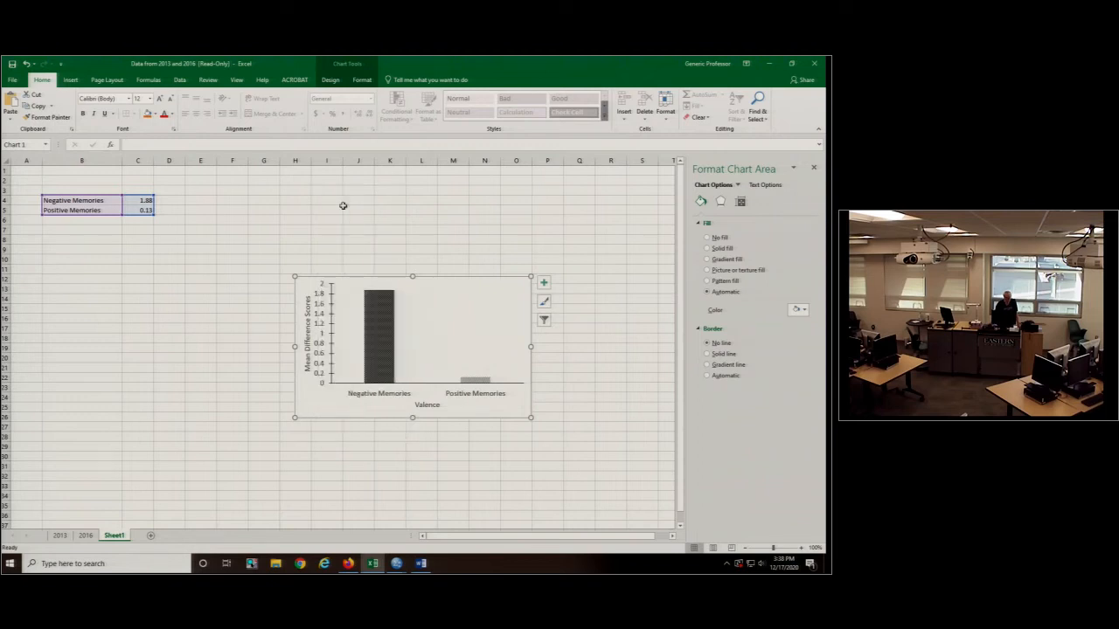
click(421, 563)
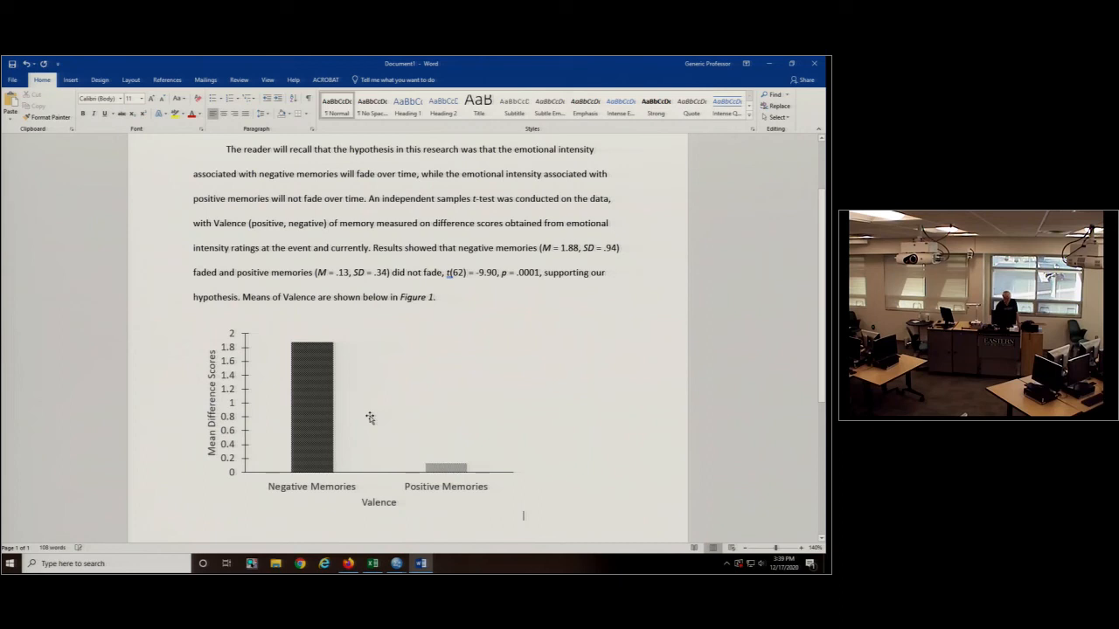
key(Return)
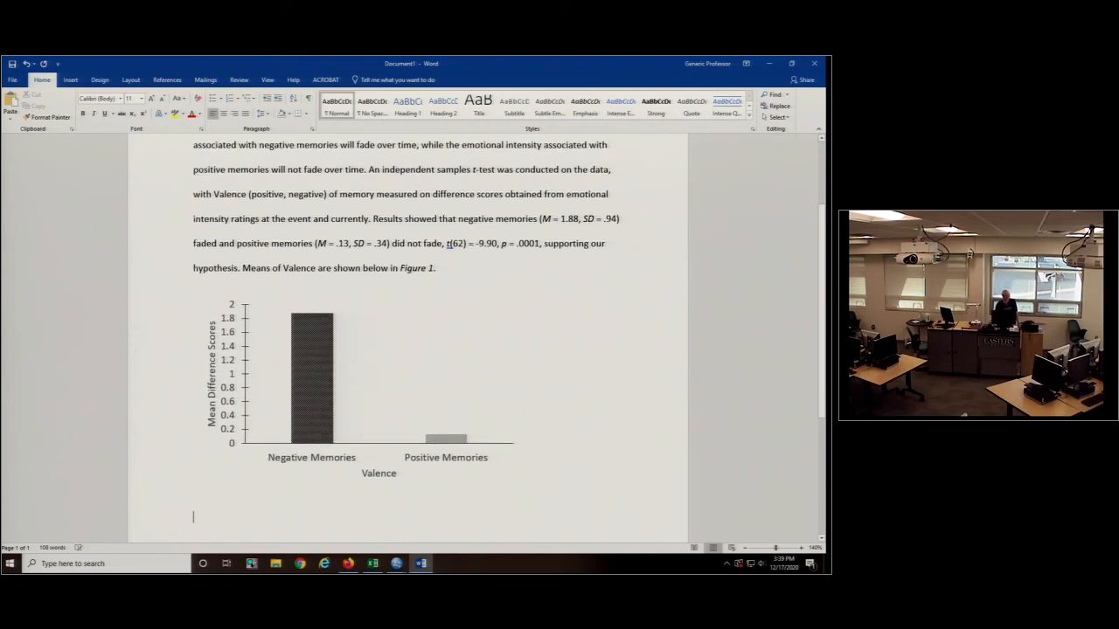
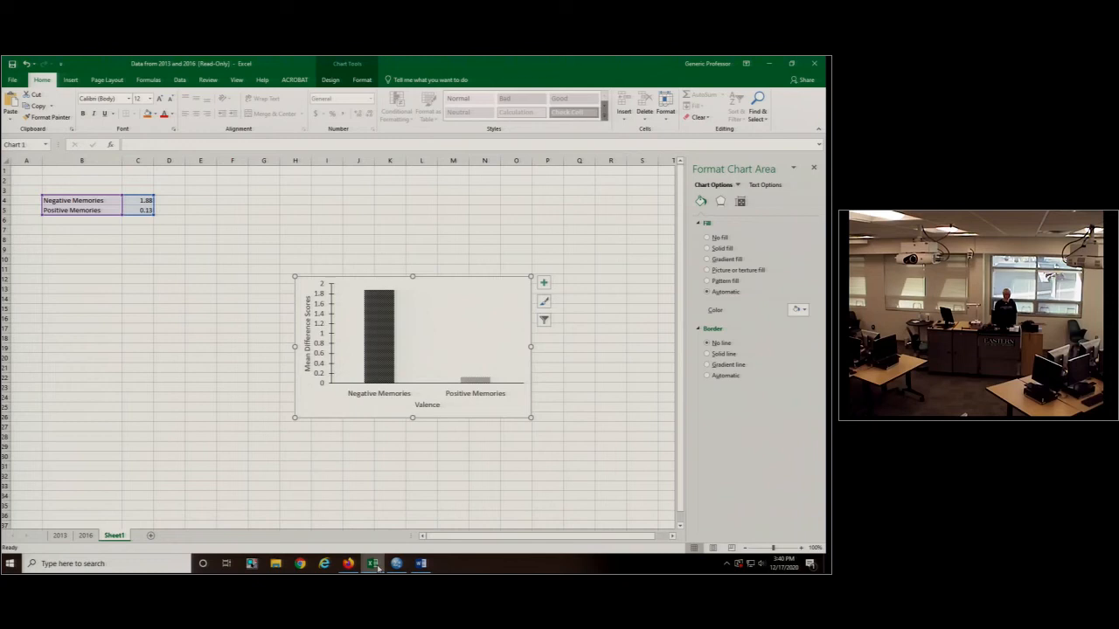
- Examine the columns of the 2016 data sheet, from the second memory recording to the stressful-event items
key(ctrl+Page_Up)
scroll(615, 344, up, 5)
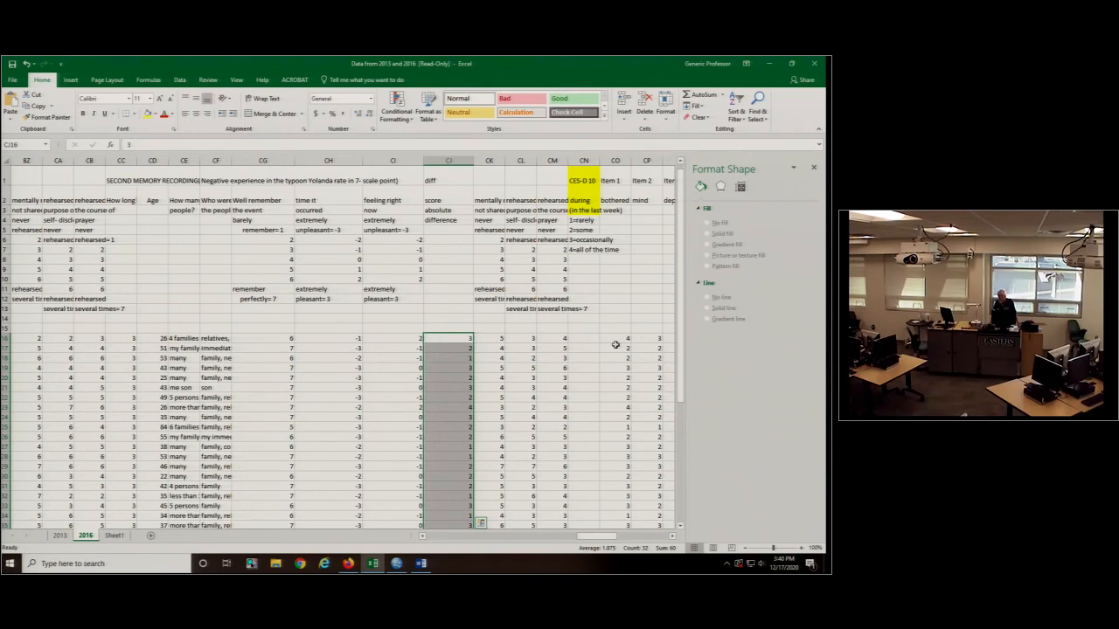
click(613, 338)
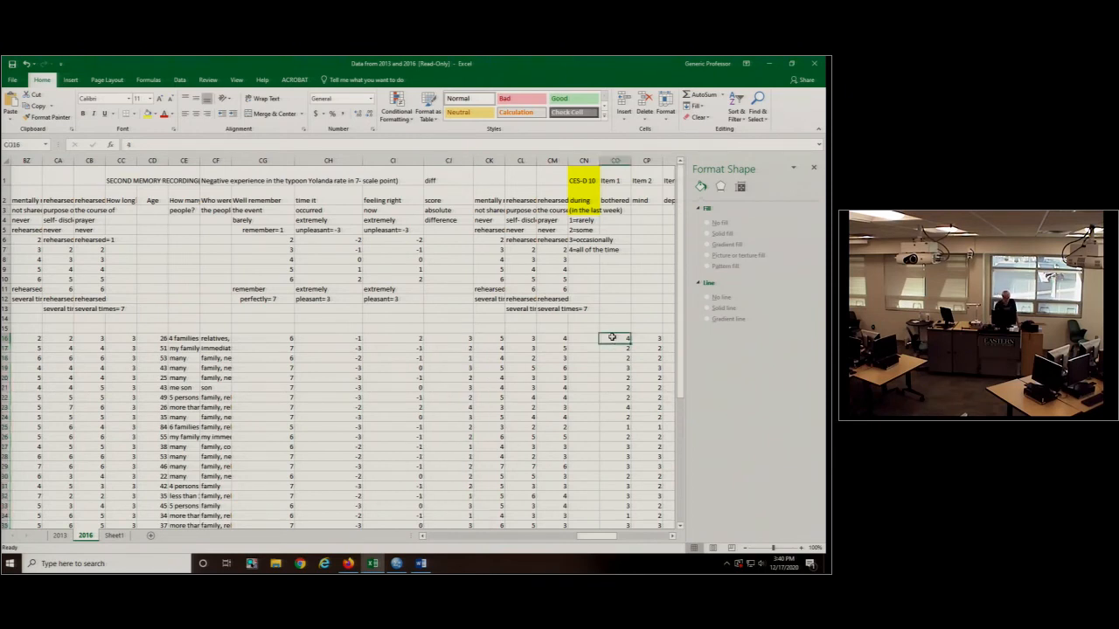
key(Right)
key(Right)
key(Right)
key(Right)
key(Right)
key(Right)
key(Right)
key(Right)
key(Right)
key(Right)
key(Right)
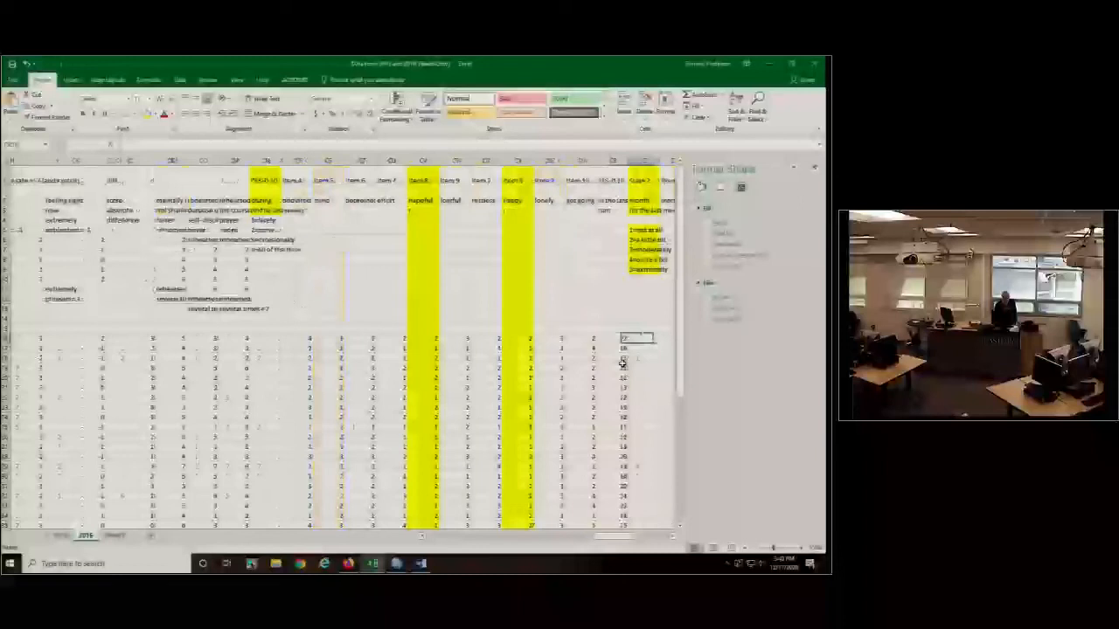
key(Right)
key(Right)
key(Right)
key(Right)
key(Right)
key(Right)
key(Right)
key(Right)
key(Right)
key(Right)
key(Right)
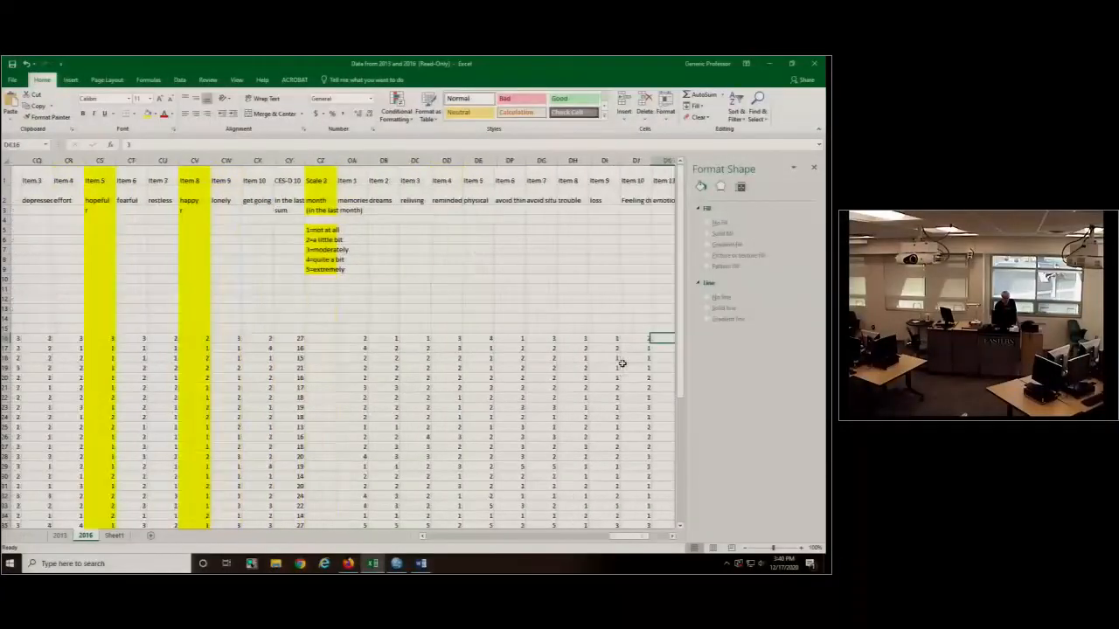
key(Right)
key(Right)
key(Right)
key(Right)
key(Right)
key(Right)
key(Right)
key(Right)
key(Right)
key(Right)
key(Right)
key(Right)
key(Right)
key(Right)
key(Right)
key(Right)
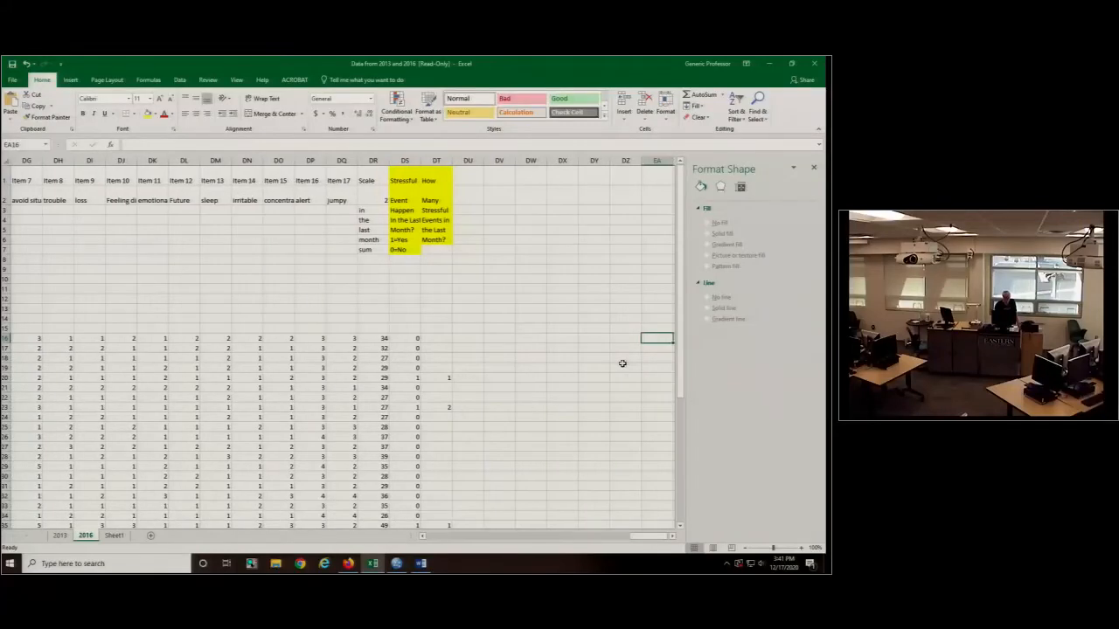
key(Left)
key(Left)
key(Left)
key(Left)
key(Left)
key(Left)
key(Left)
key(Left)
key(Left)
key(Left)
key(Left)
key(Left)
key(Left)
key(Left)
key(Left)
key(Left)
key(Left)
key(Left)
key(Left)
key(Left)
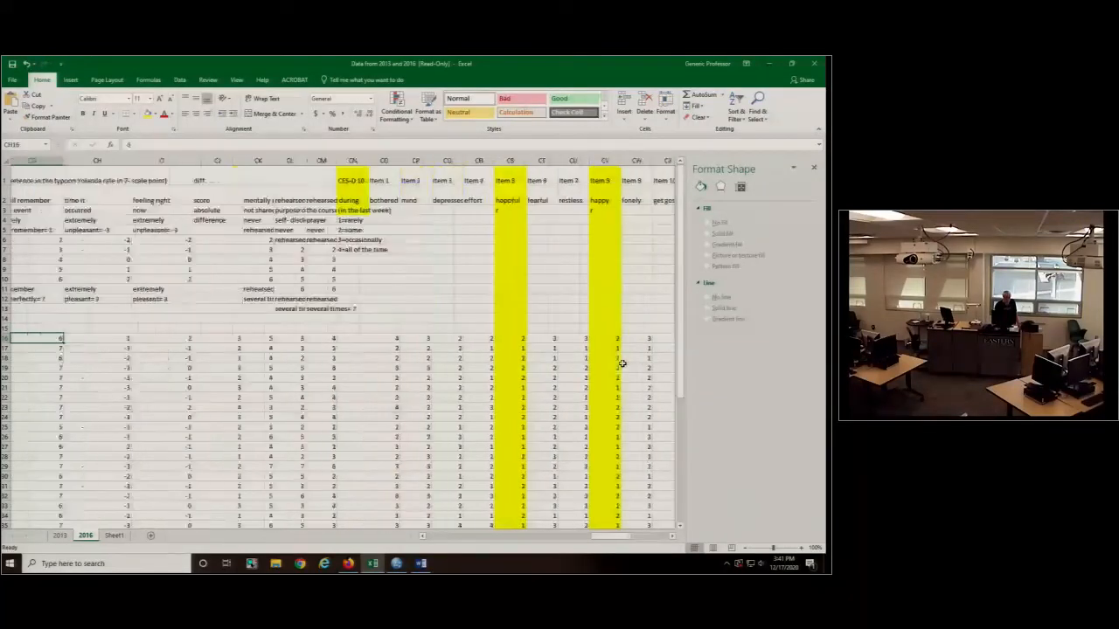
key(Left)
key(Left)
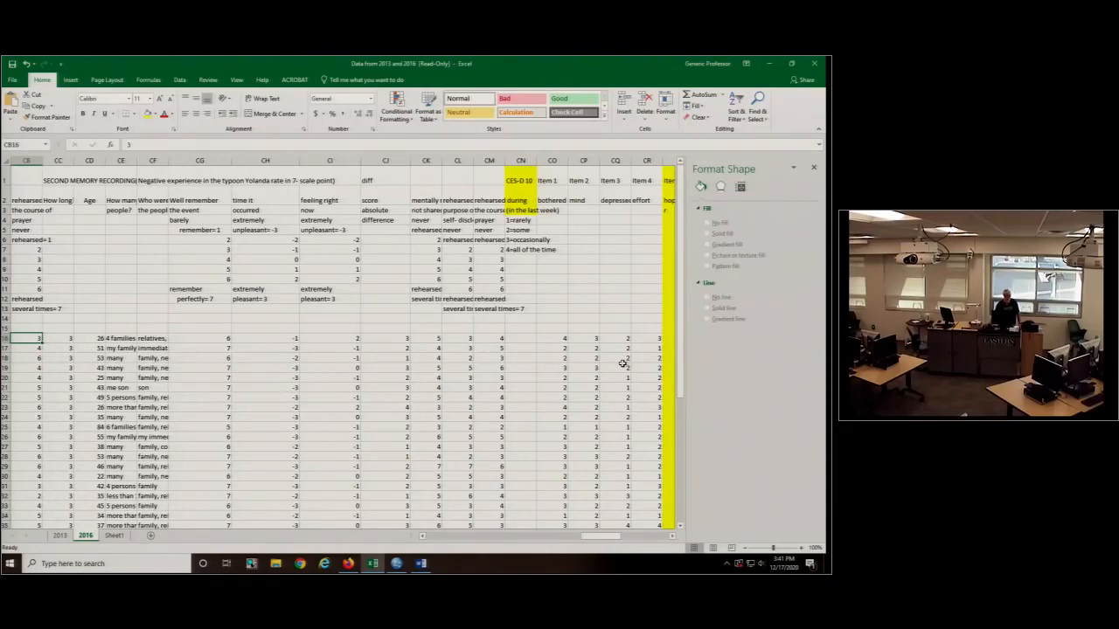
- Switch to SPSS and add the value label 3.00 = "Death of a Loved One" to the Valence variable
click(398, 563)
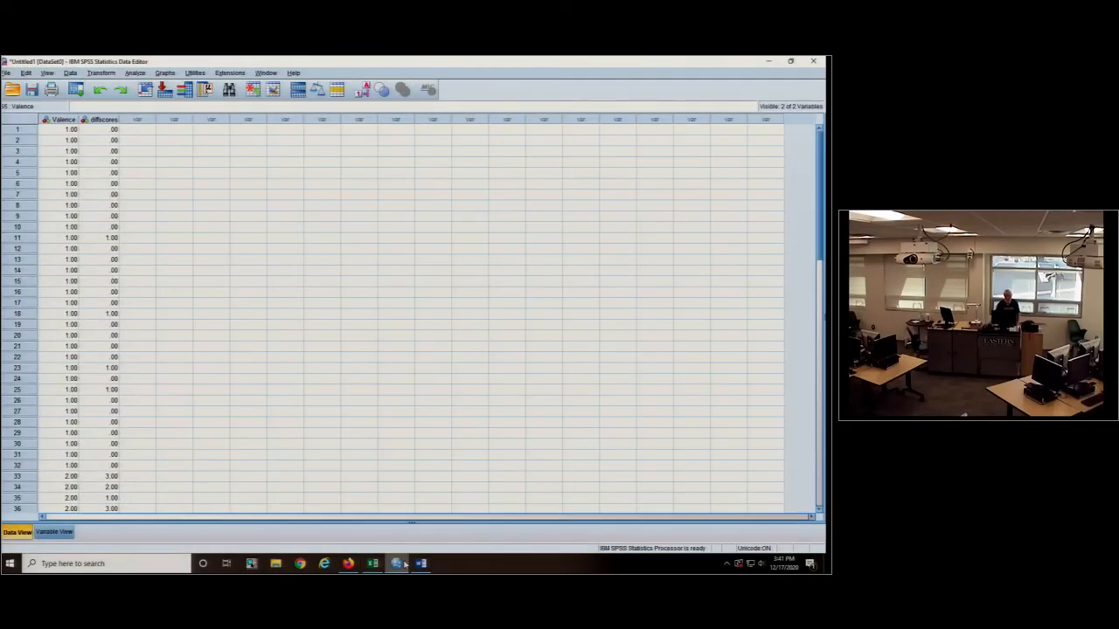
click(53, 533)
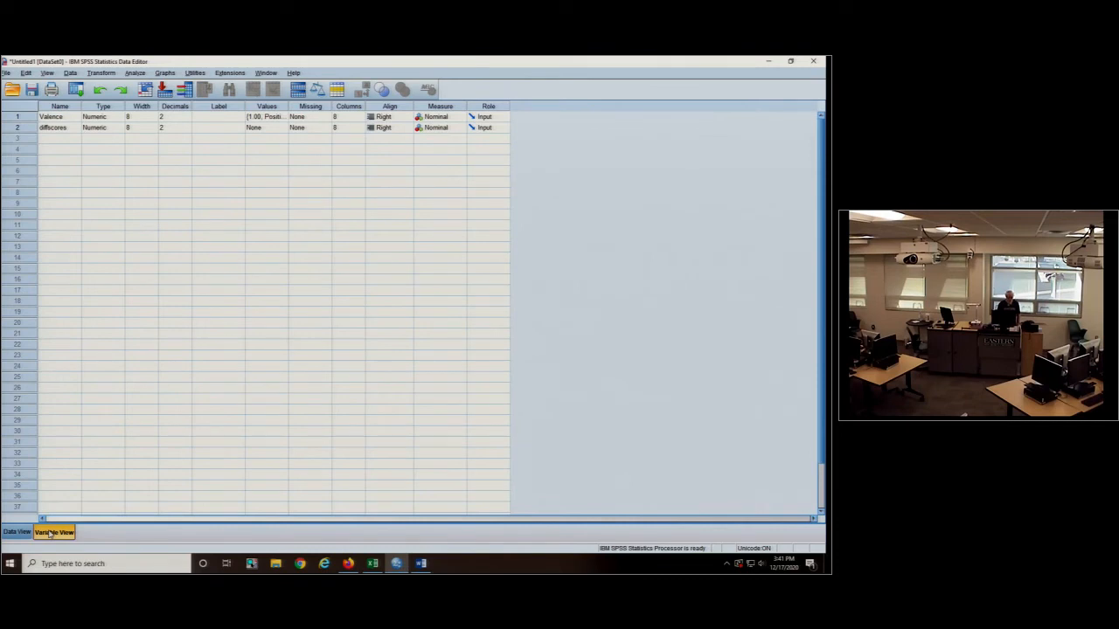
click(272, 117)
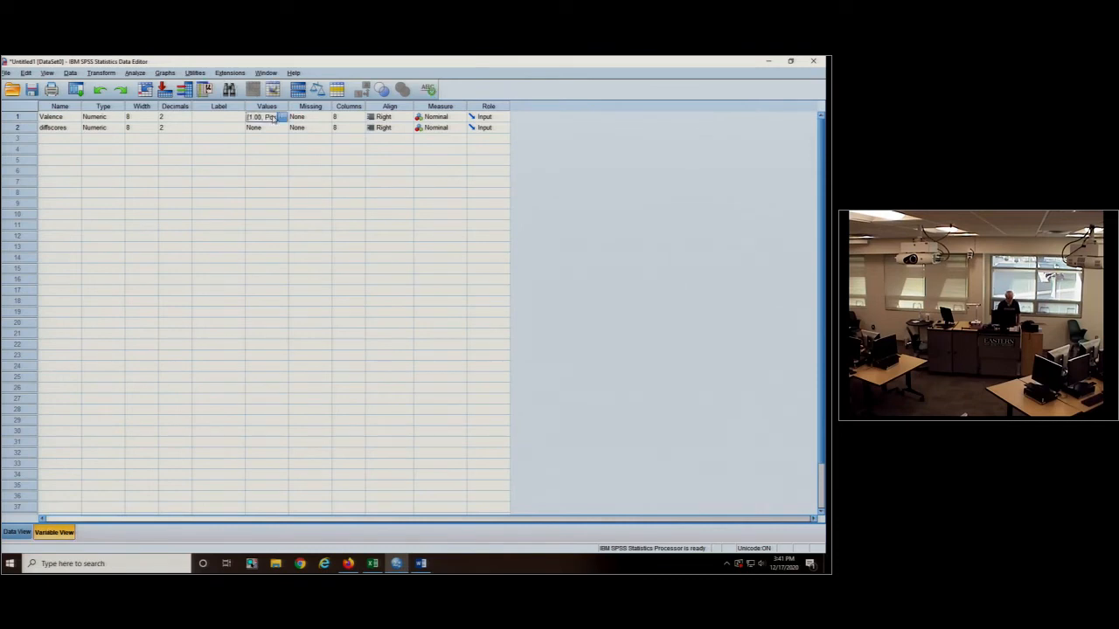
click(282, 117)
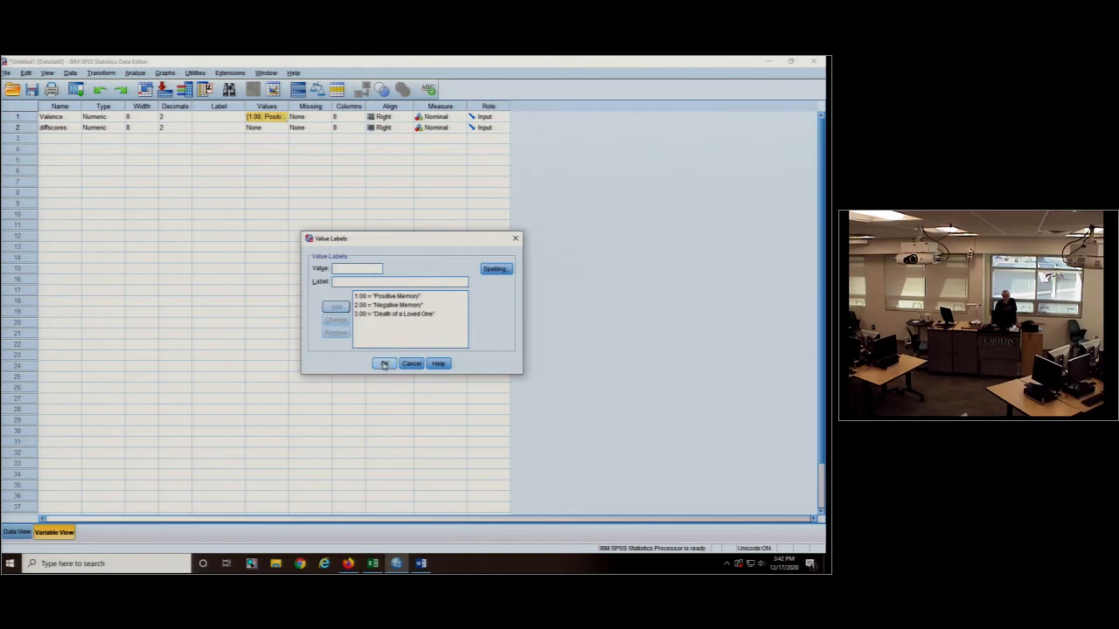
click(383, 363)
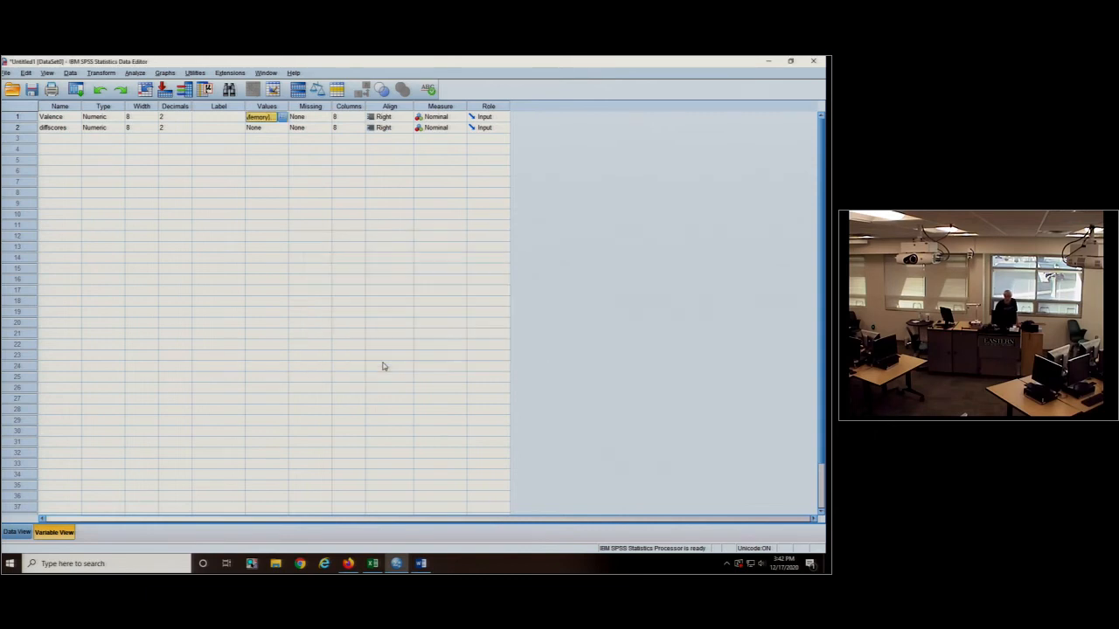
- Add cases 65 to 96 with Valence 3 and enter diffscores 2, 3, 1, 3 for rows 65 to 68
click(17, 532)
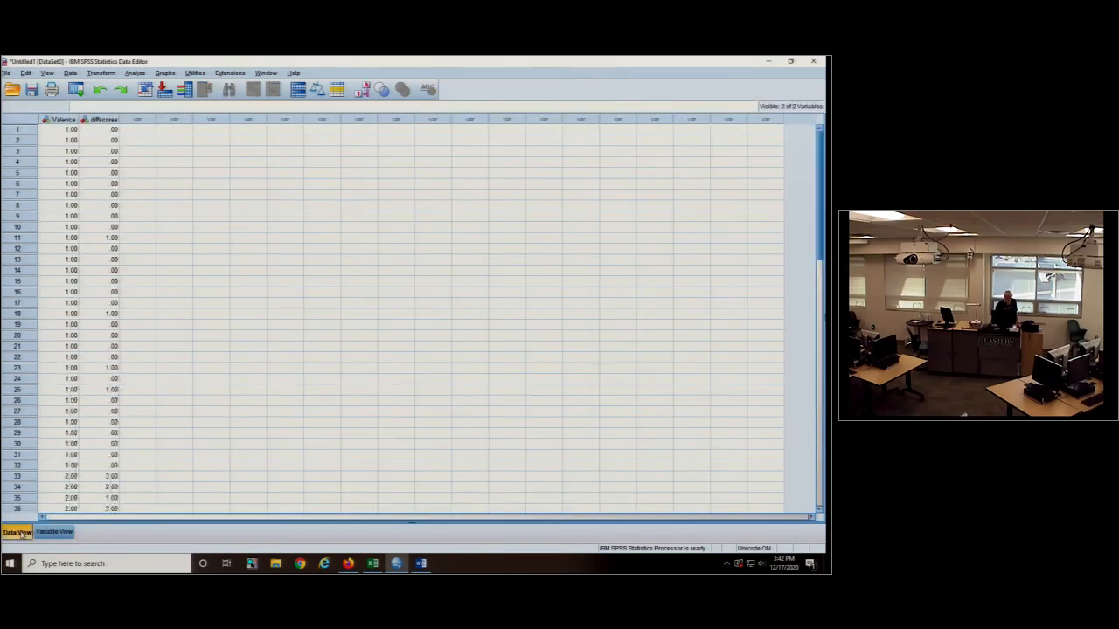
scroll(114, 423, down, 9)
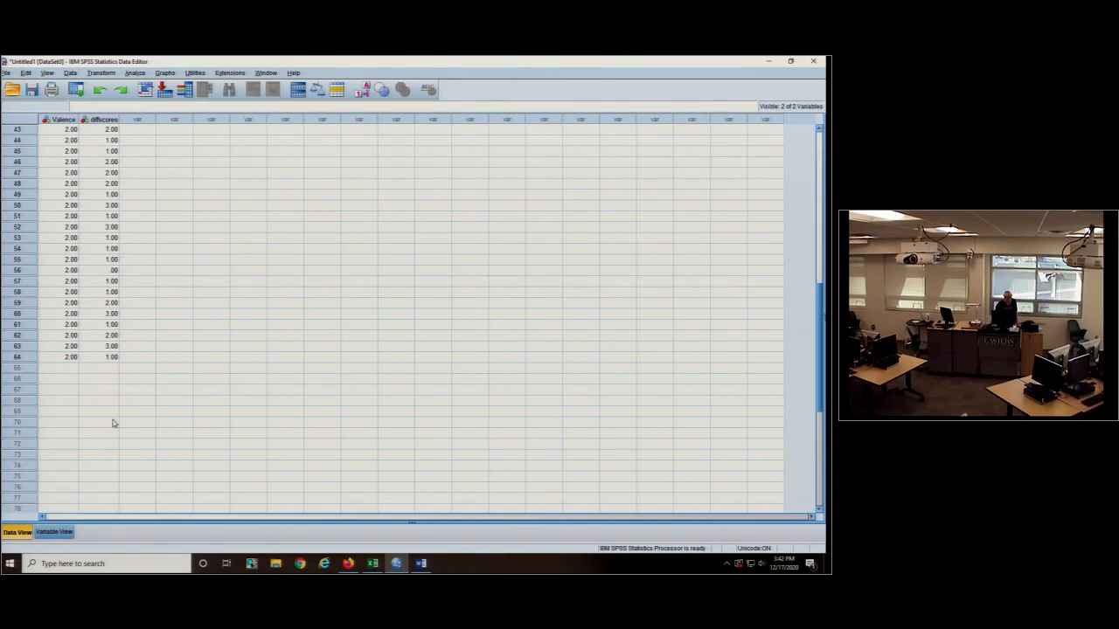
scroll(113, 423, up, 2)
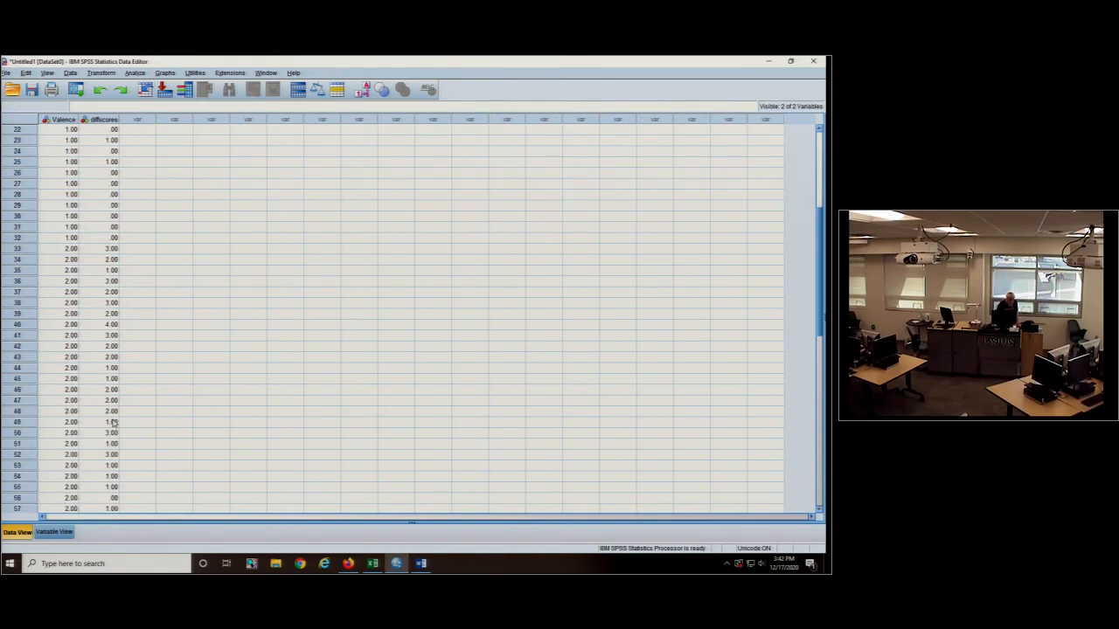
scroll(100, 249, up, 7)
scroll(100, 249, down, 9)
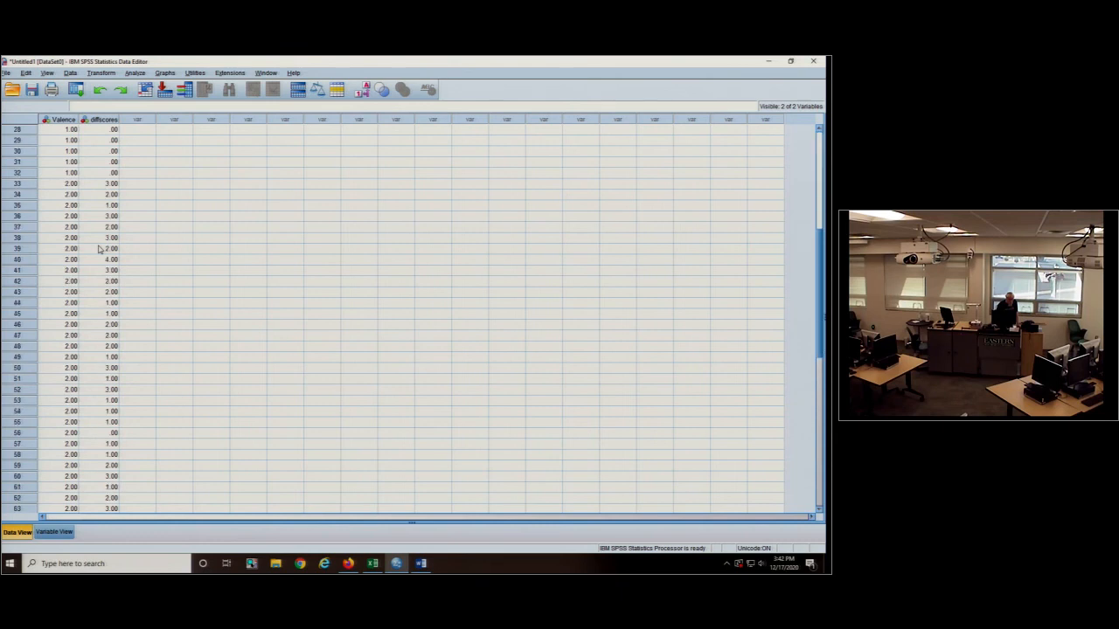
scroll(100, 250, down, 9)
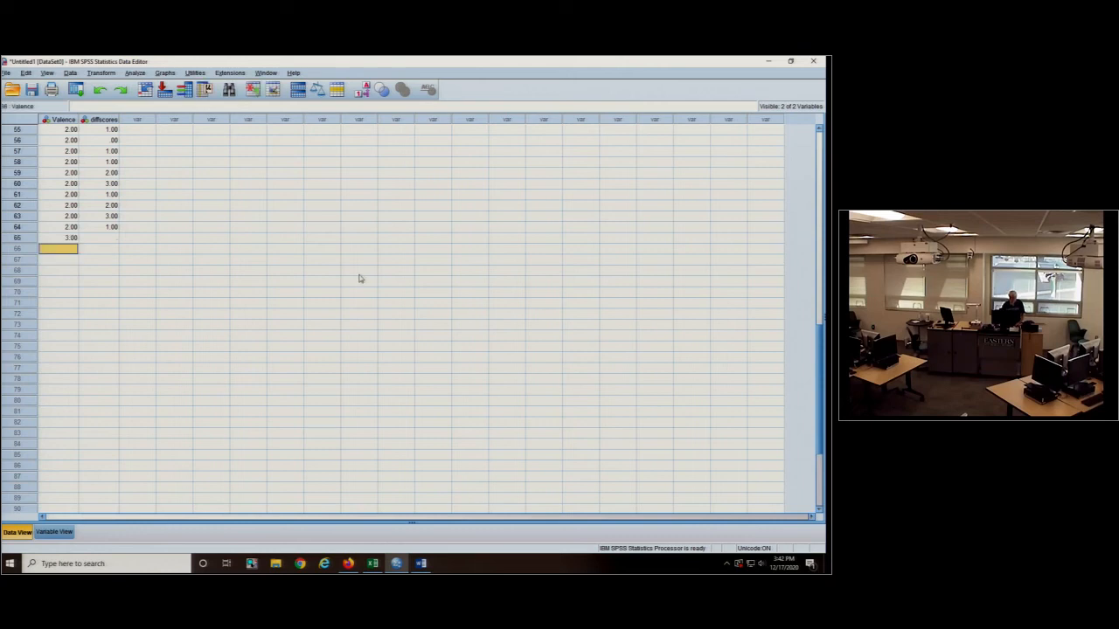
text(3 3 3 3 3 )
text(3)
key(Return)
text(3)
key(Return)
text(3)
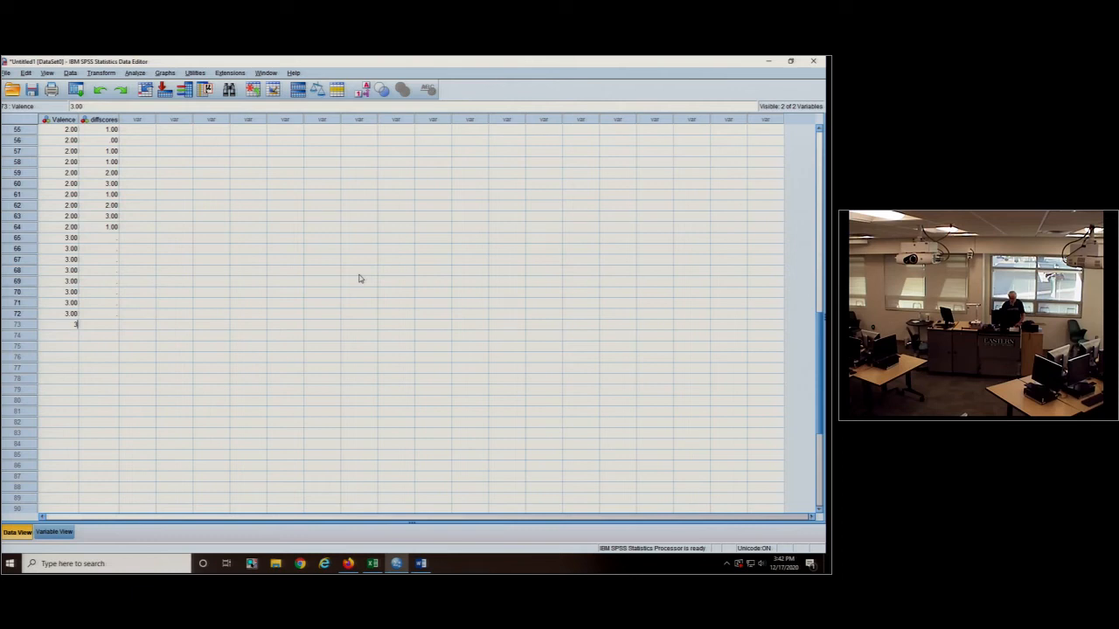
text( 3 3 3 3 3 3 3 3 3 3 3 3 3 3 3 3 3 3 3 3 3 3 3)
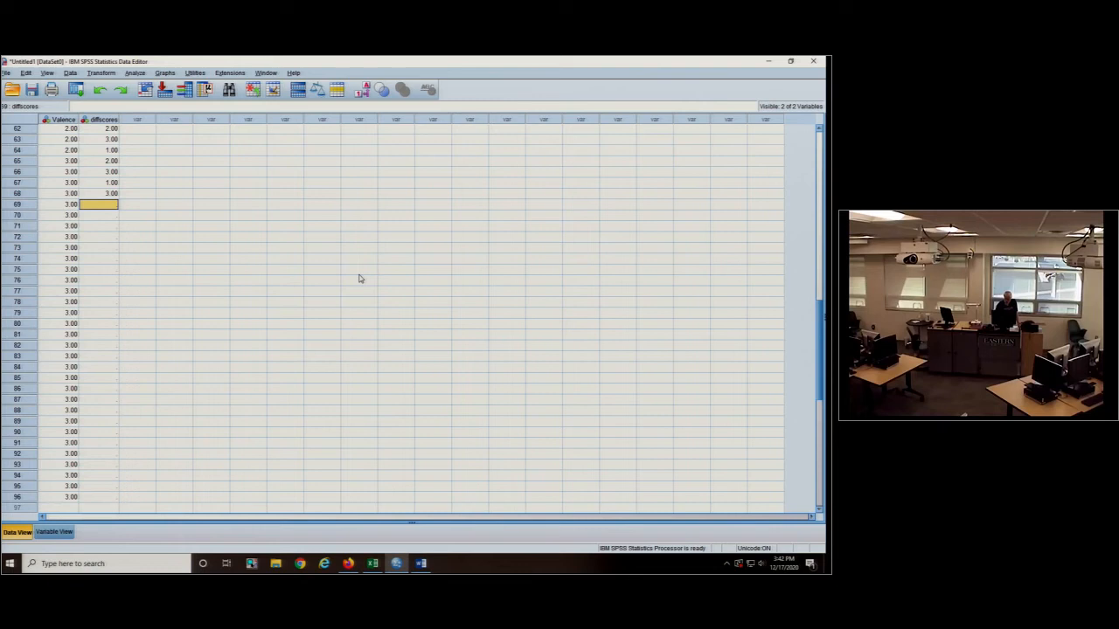
- Enter diffscores 0, 1, 2, 1, 3, 2, 3, 3, 2 for rows 69 to 77
text(0)
key(Return)
text(1)
key(Return)
text(2)
key(Return)
text(1)
key(Return)
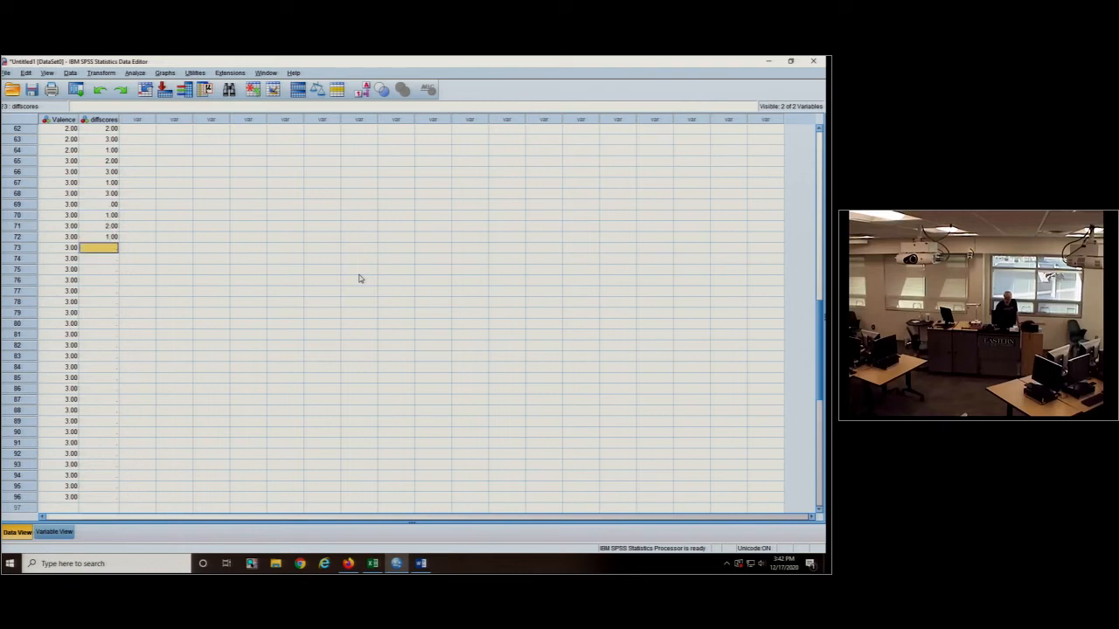
text(3)
key(Return)
text(2)
- Enter diffscores 0, 2, 2, 2, 3, 3, 3, 2, 2, 1, 1, 0, 0, 2, 2, 2, 2, 3, 3 for rows 78 to 96
key(Return)
text(3)
key(Return)
text(3)
key(Return)
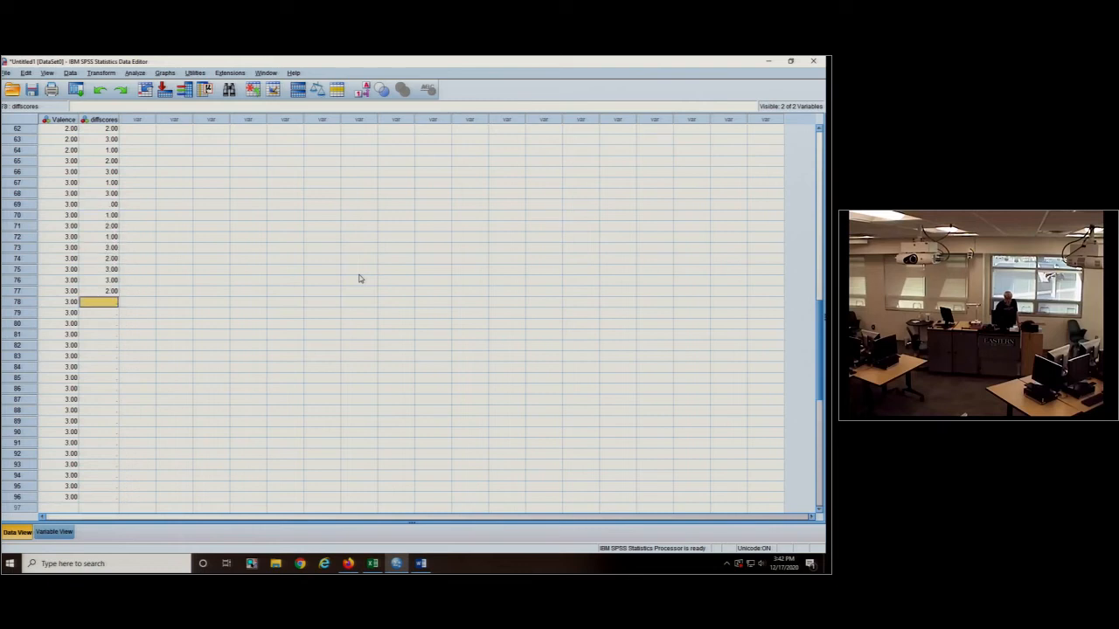
text(0)
key(Return)
text(2)
key(Return)
text(2)
key(Return)
text(2)
key(Return)
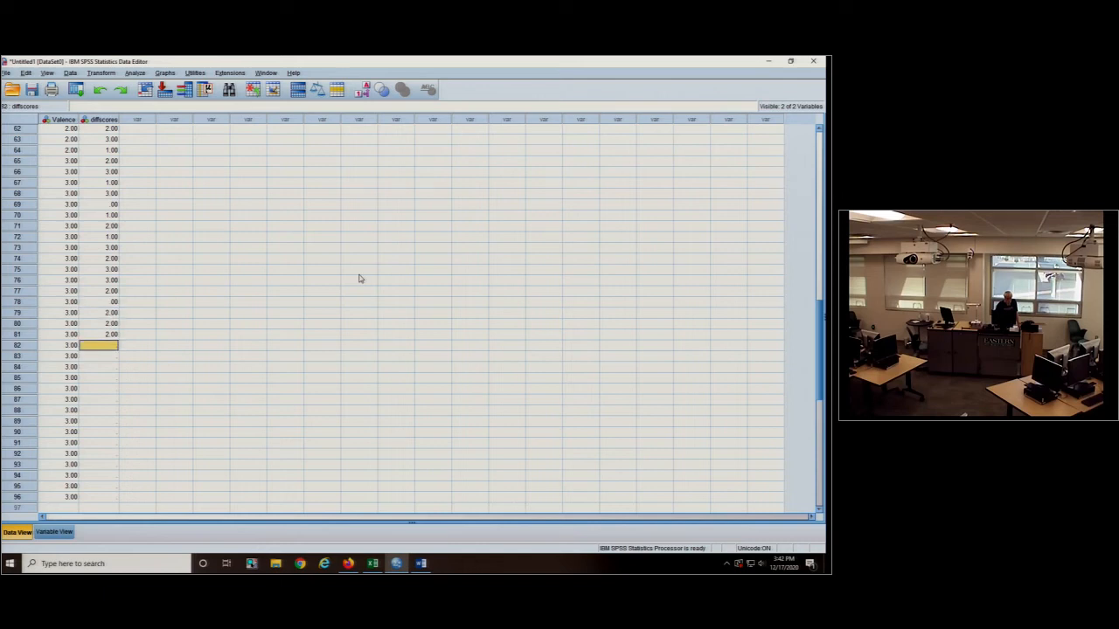
text(3 3 3 2 2 )
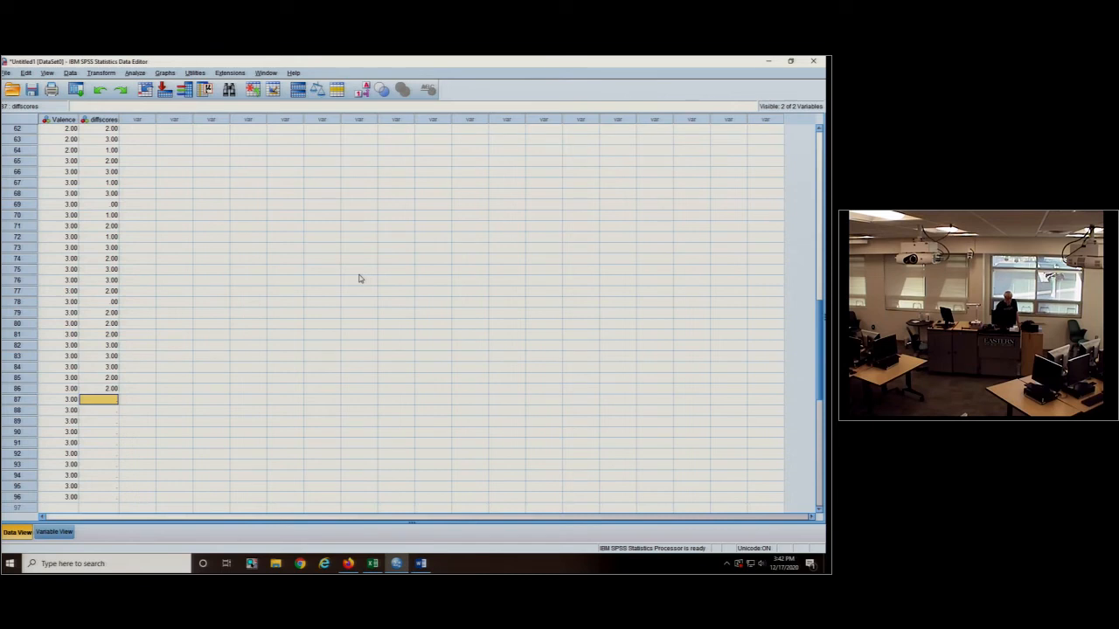
text(1 1 0 0 2 )
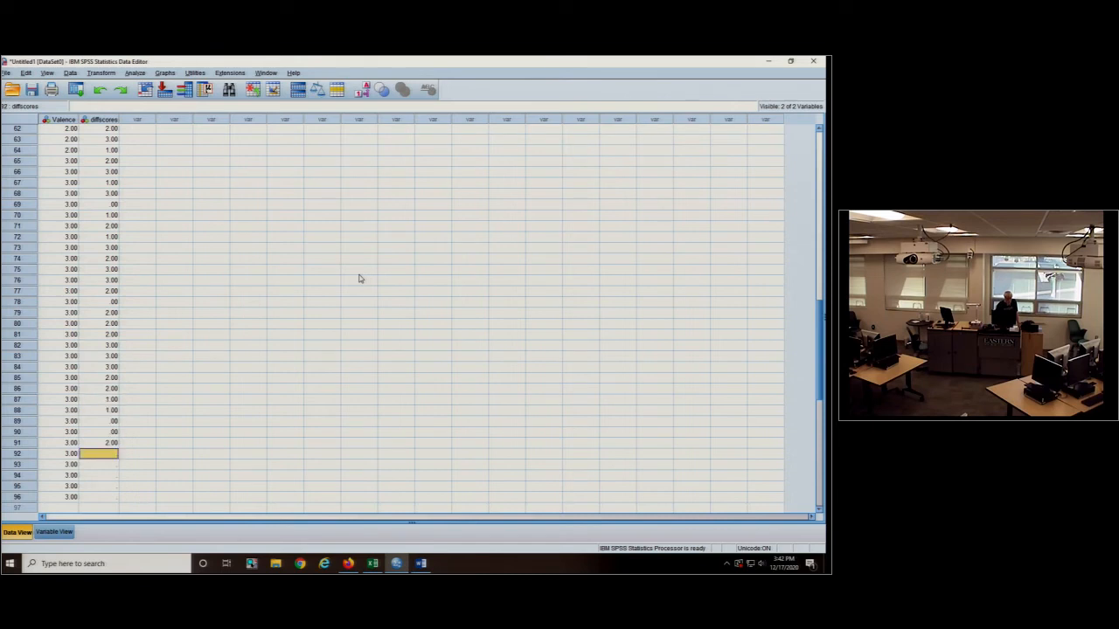
text(2 2 2 3 3)
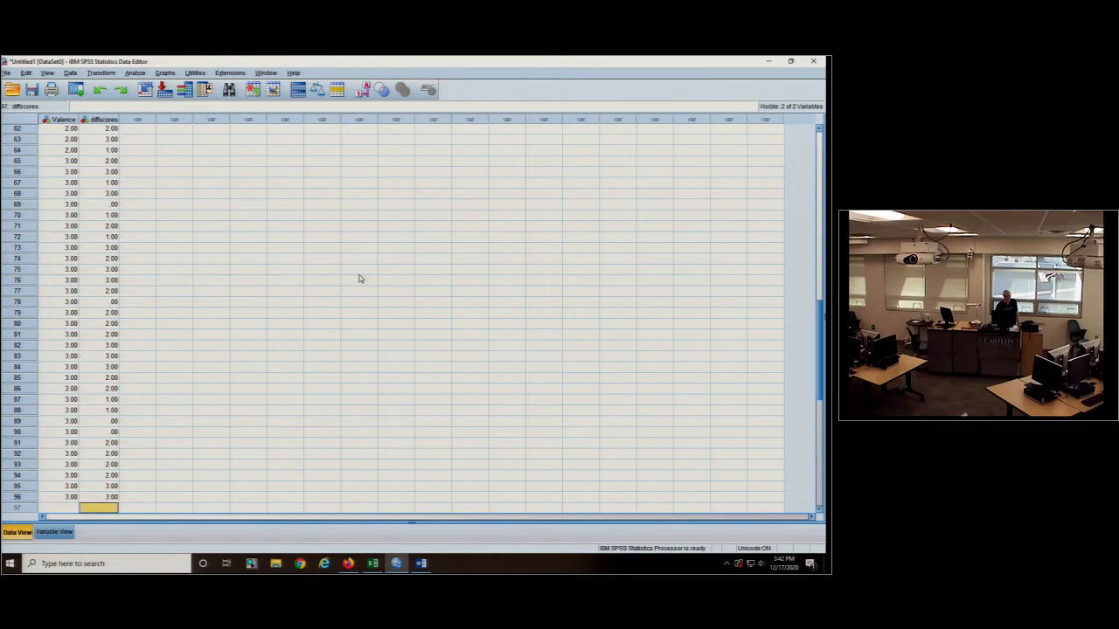
- Set up a One-Way ANOVA with Valence as the factor and diffscores as the dependent variable
scroll(306, 207, up, 20)
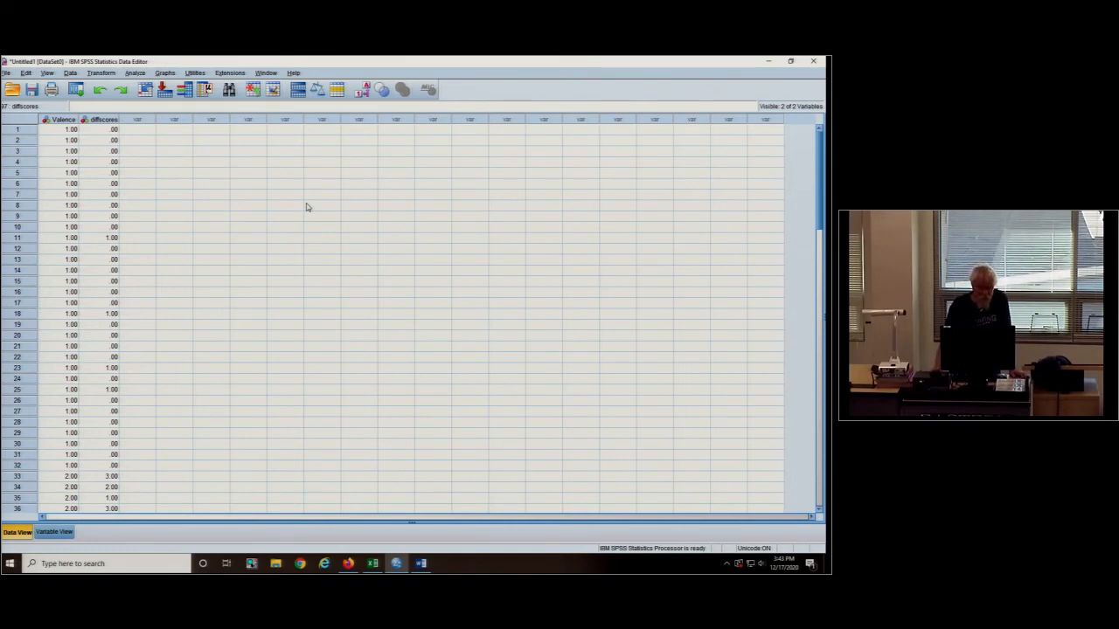
click(135, 73)
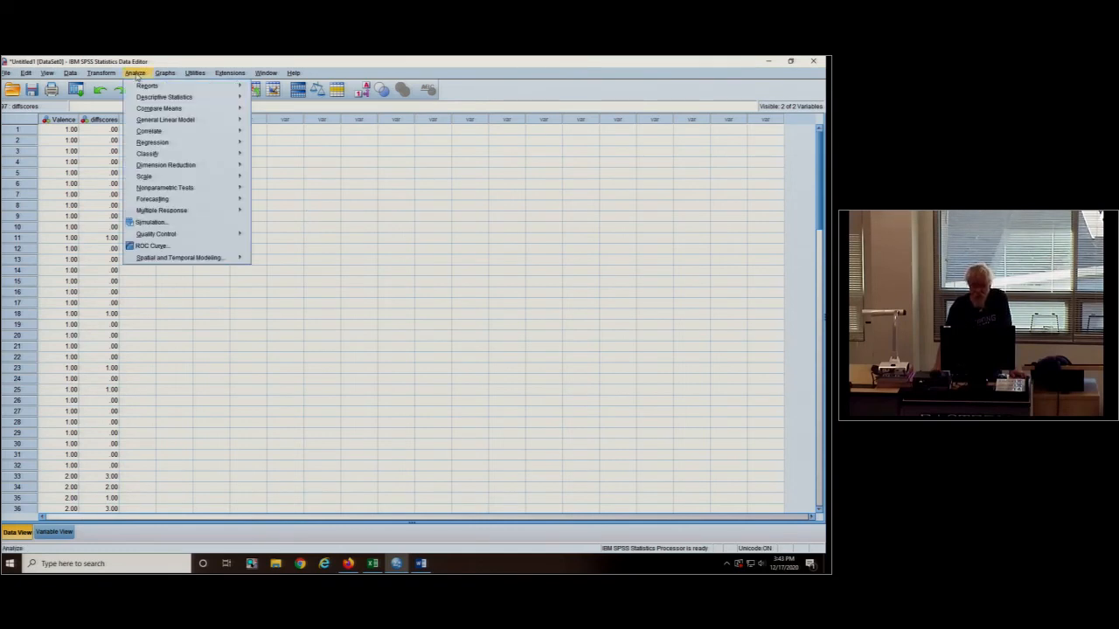
mouse_move(165, 112)
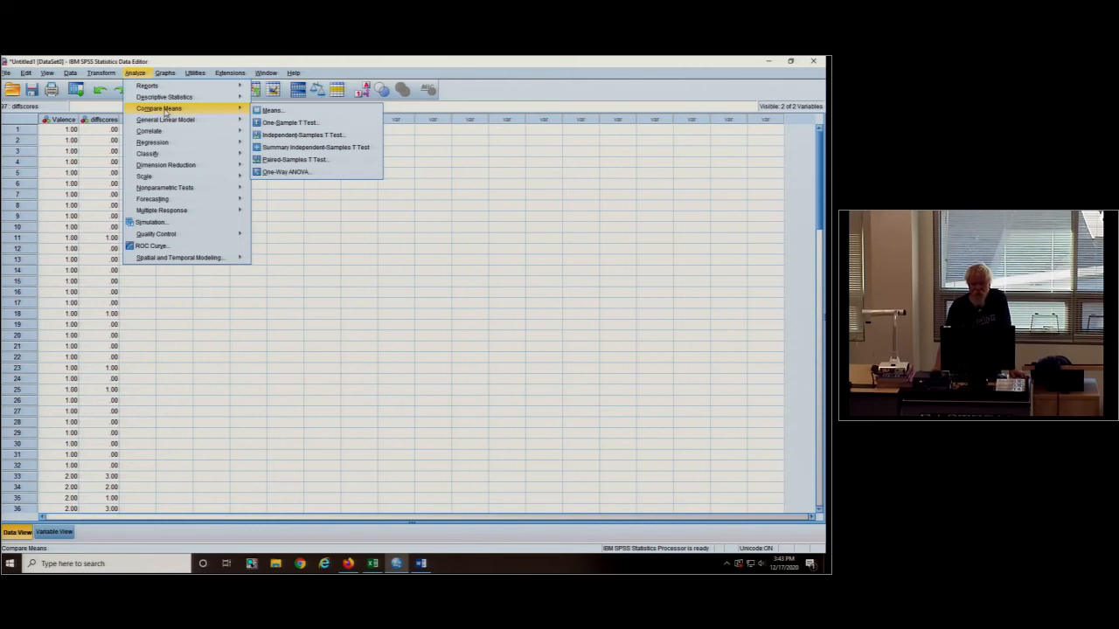
click(316, 173)
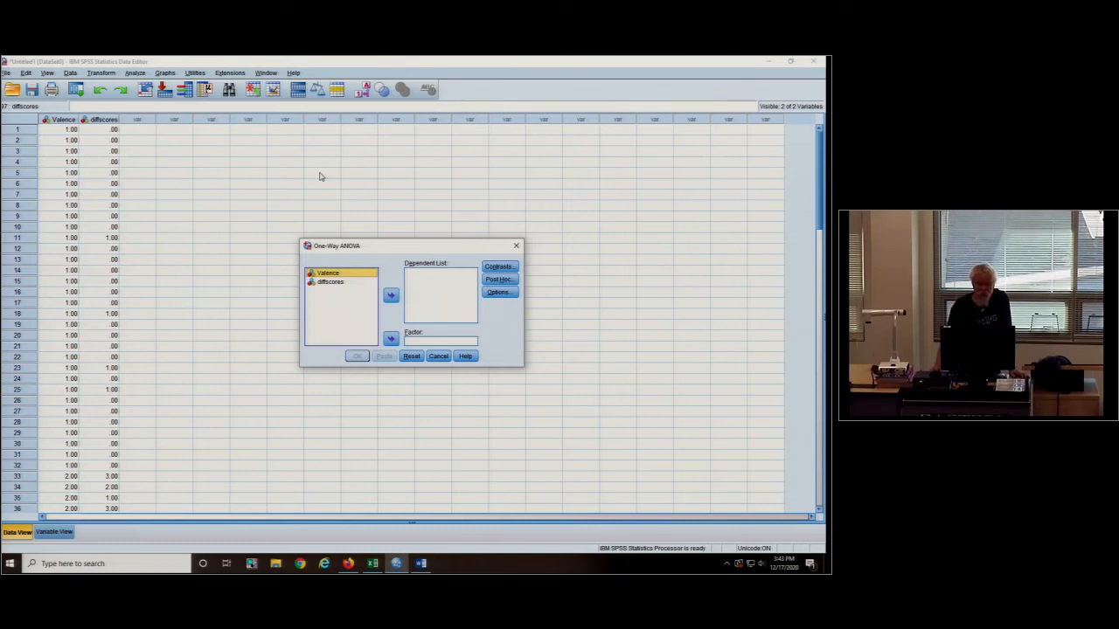
click(391, 339)
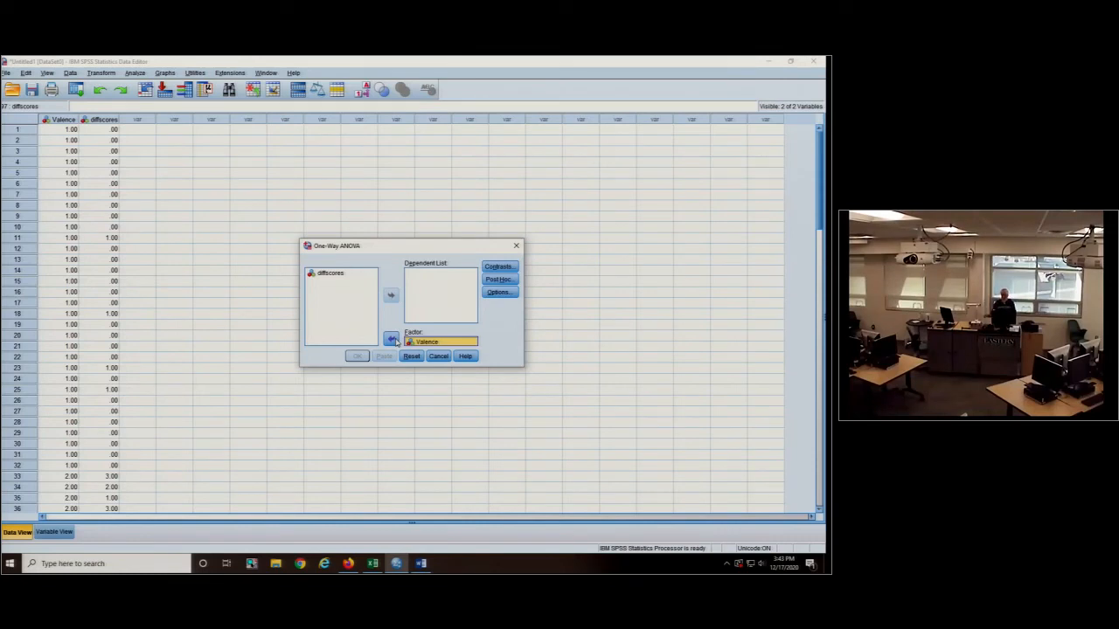
click(362, 301)
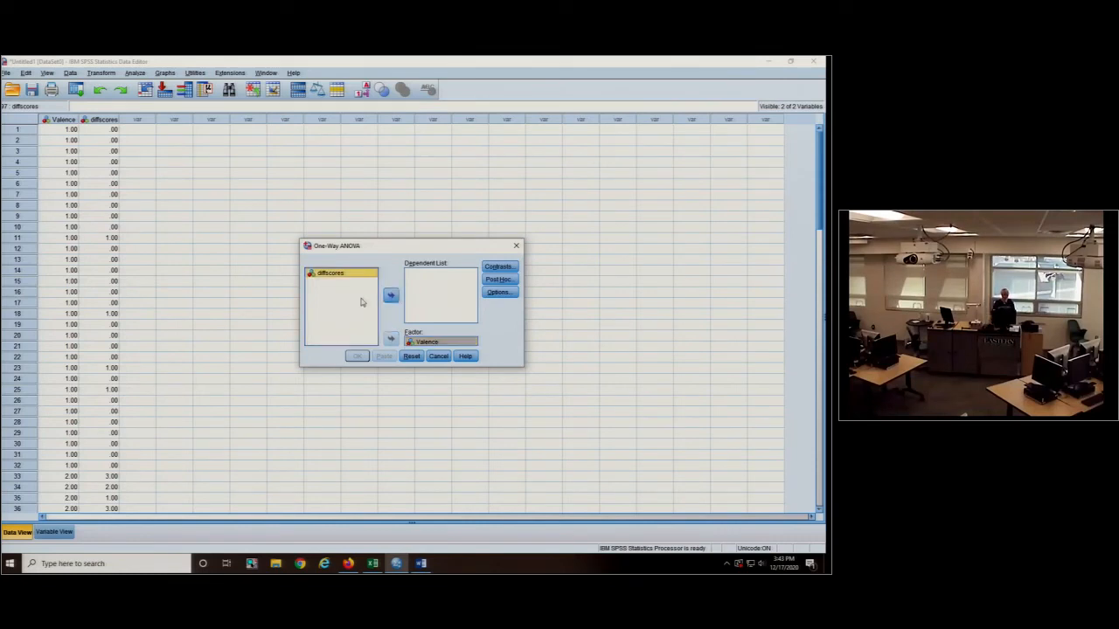
click(391, 295)
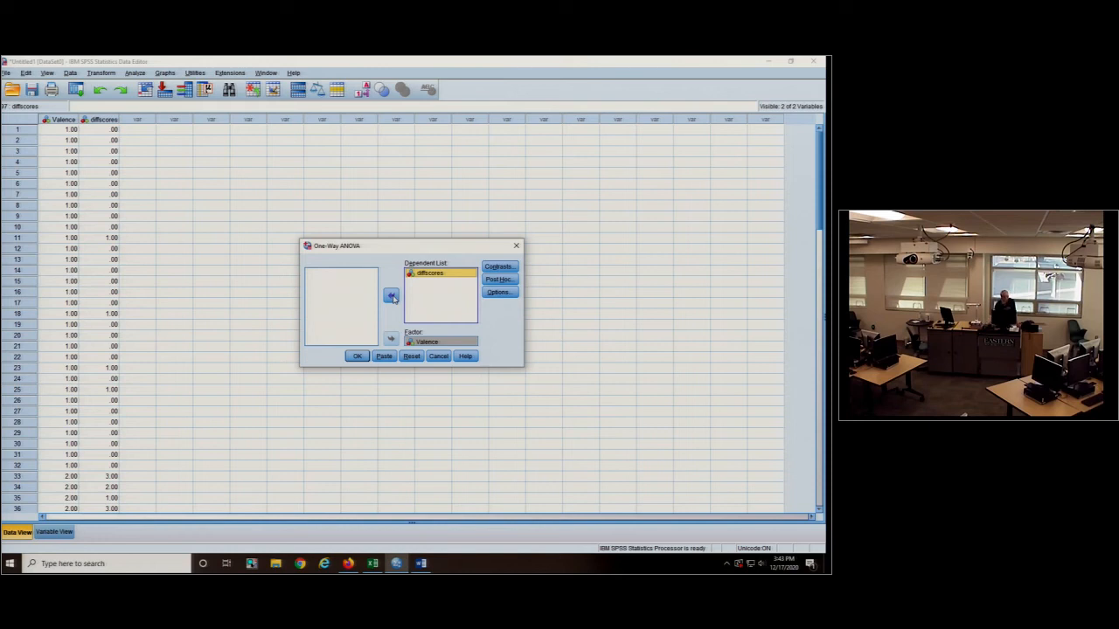
- Request Tukey post hoc comparisons and descriptive statistics for the One-Way ANOVA, and run it
click(498, 279)
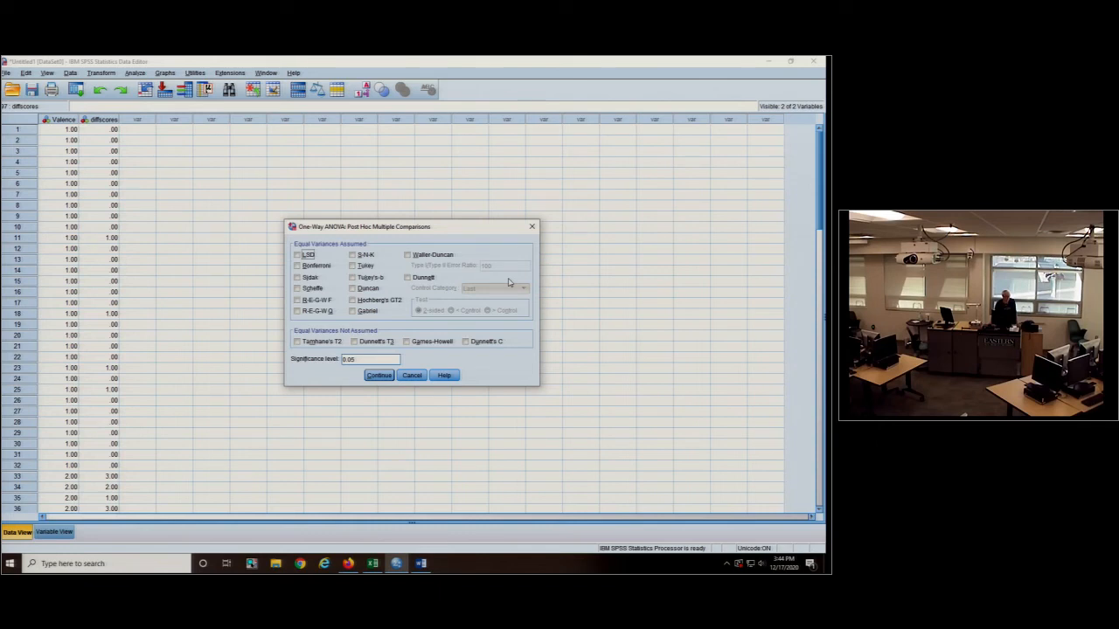
click(380, 375)
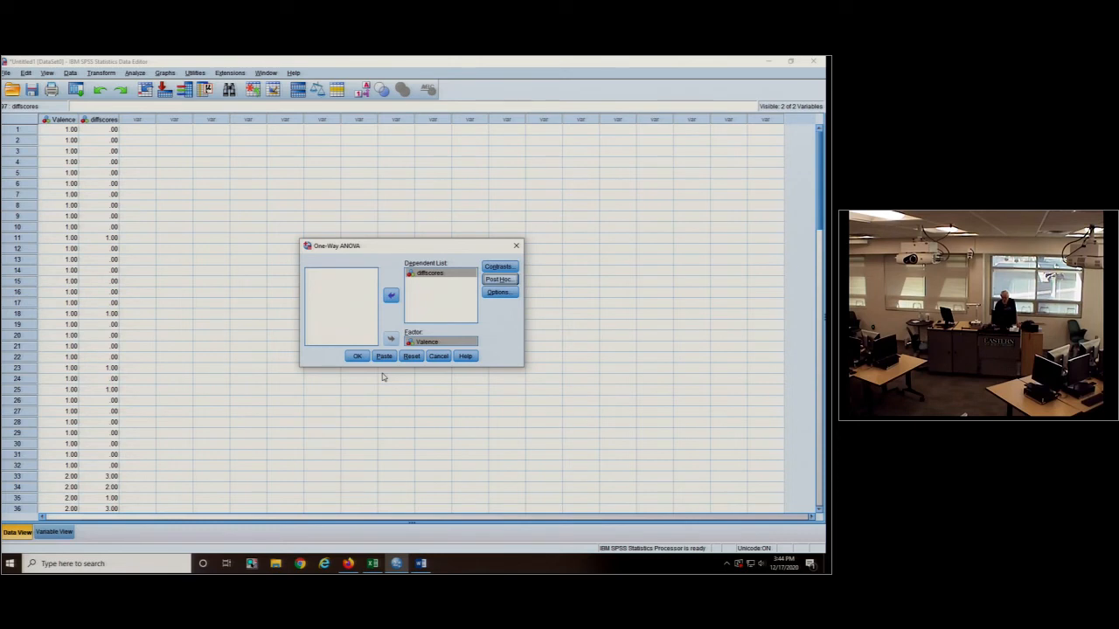
click(498, 292)
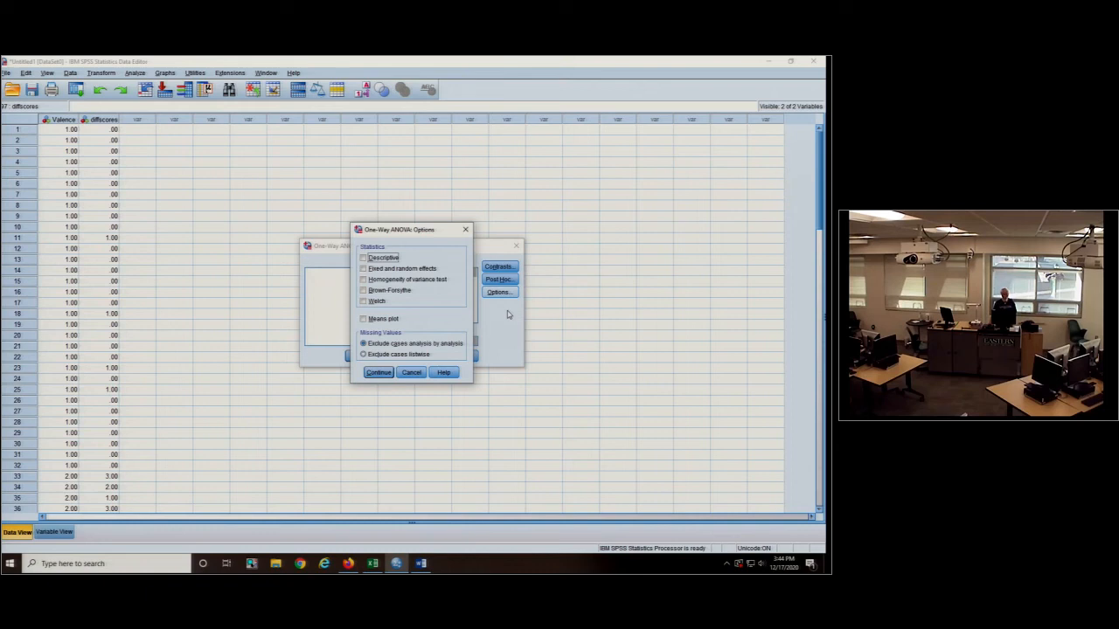
click(379, 372)
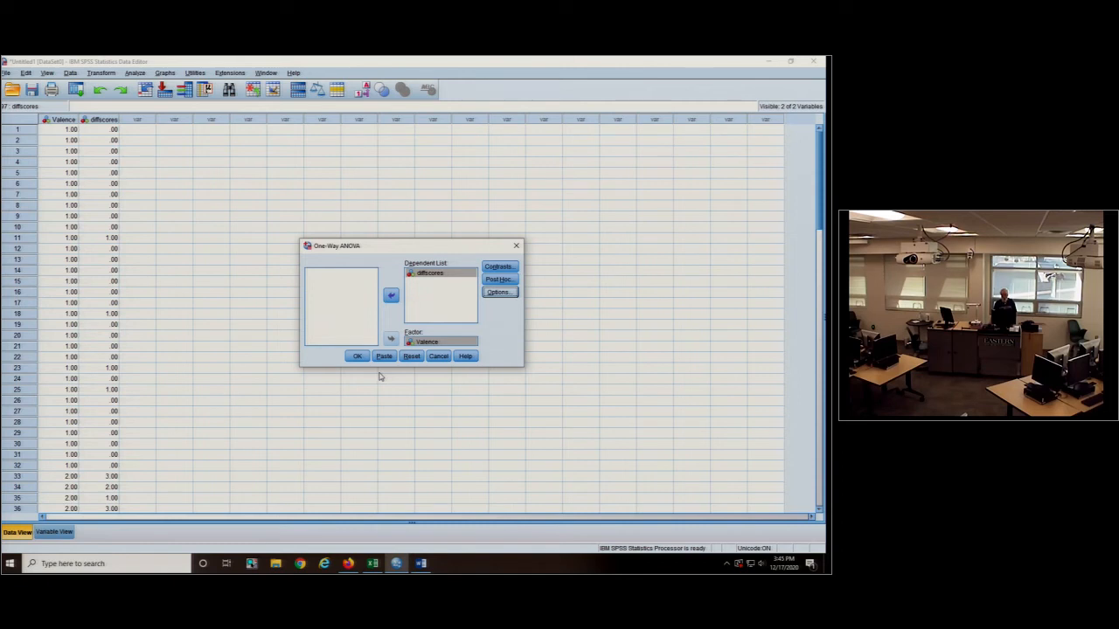
click(355, 356)
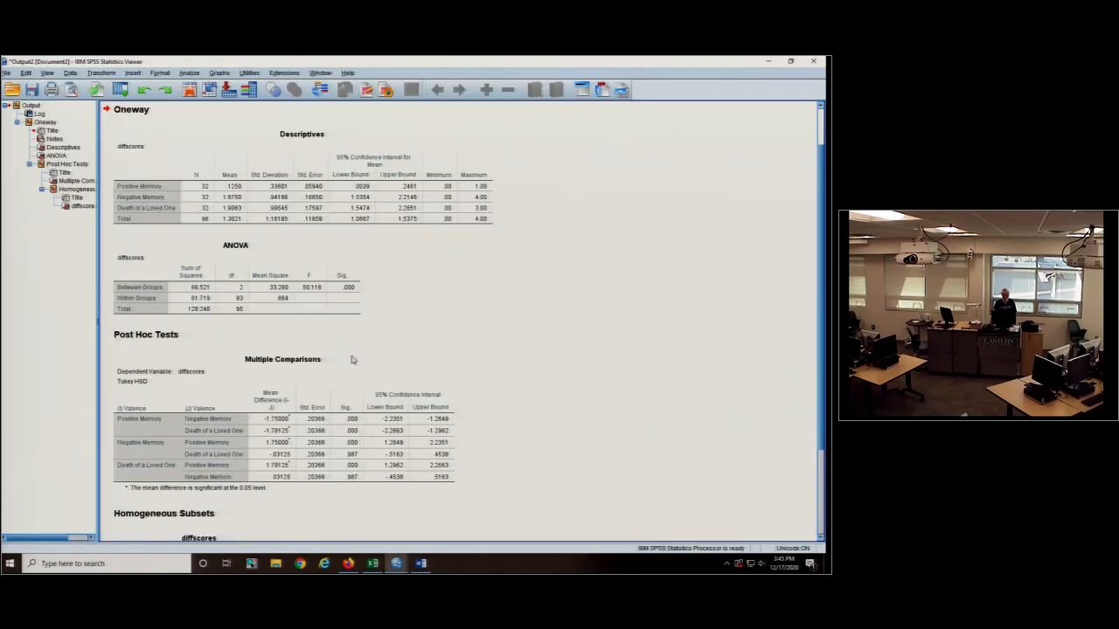
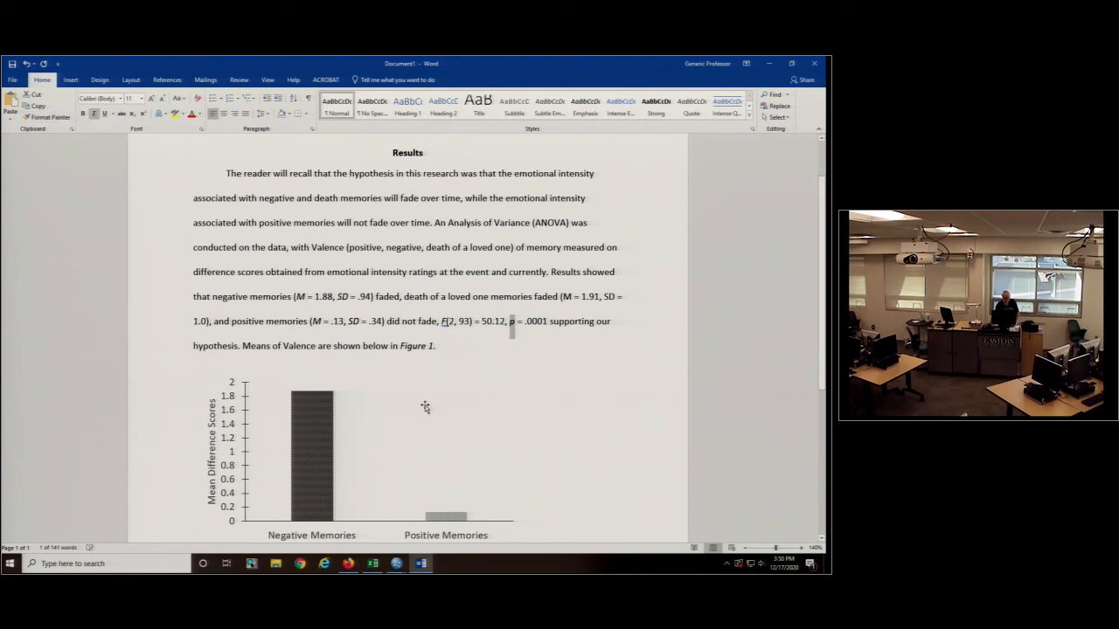
- Insert a comma after "p = .0001" in the ANOVA results sentence
drag(441, 322, 447, 322)
click(548, 321)
text(,)
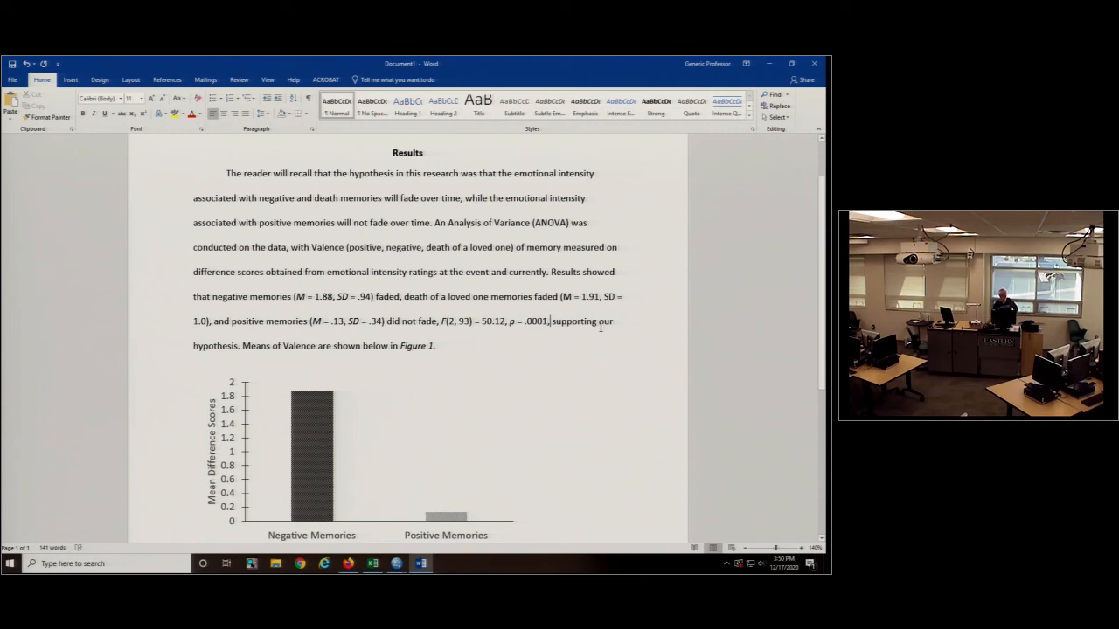
- Consult the SPSS post hoc output and begin a sentence in Word before "Means of Valence" with "Multiple comparisons revealed that"
click(398, 563)
click(431, 514)
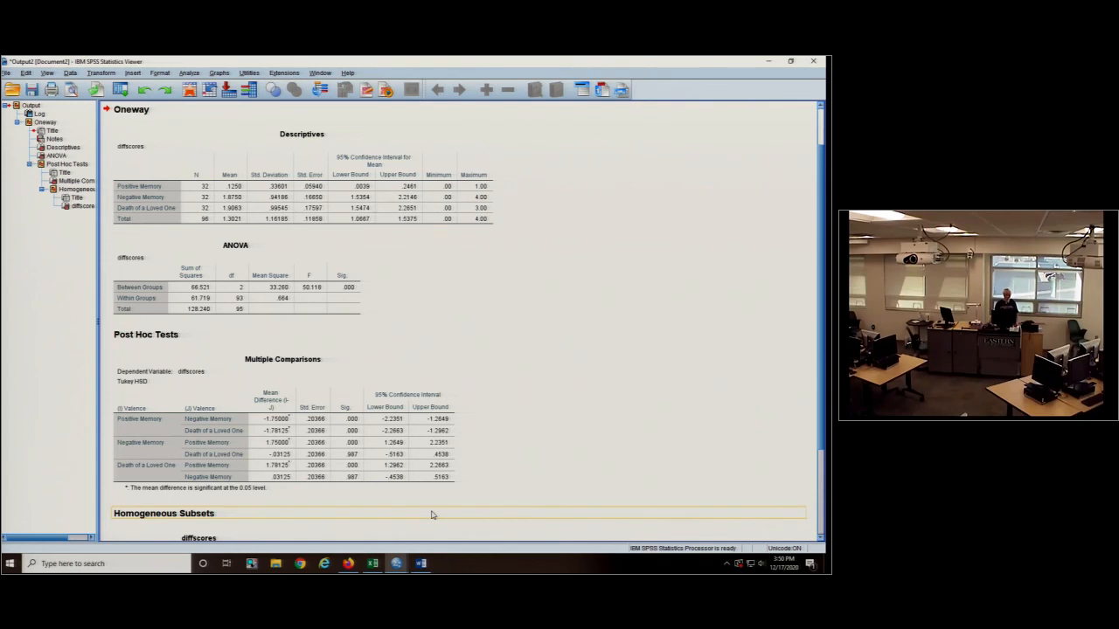
click(420, 564)
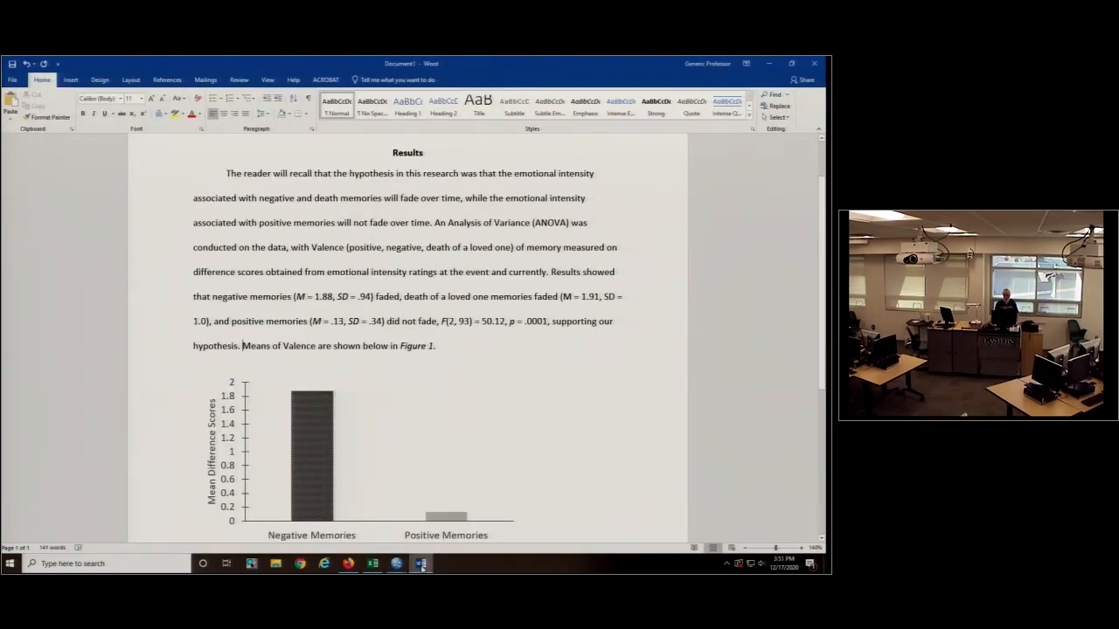
text(Multiple )
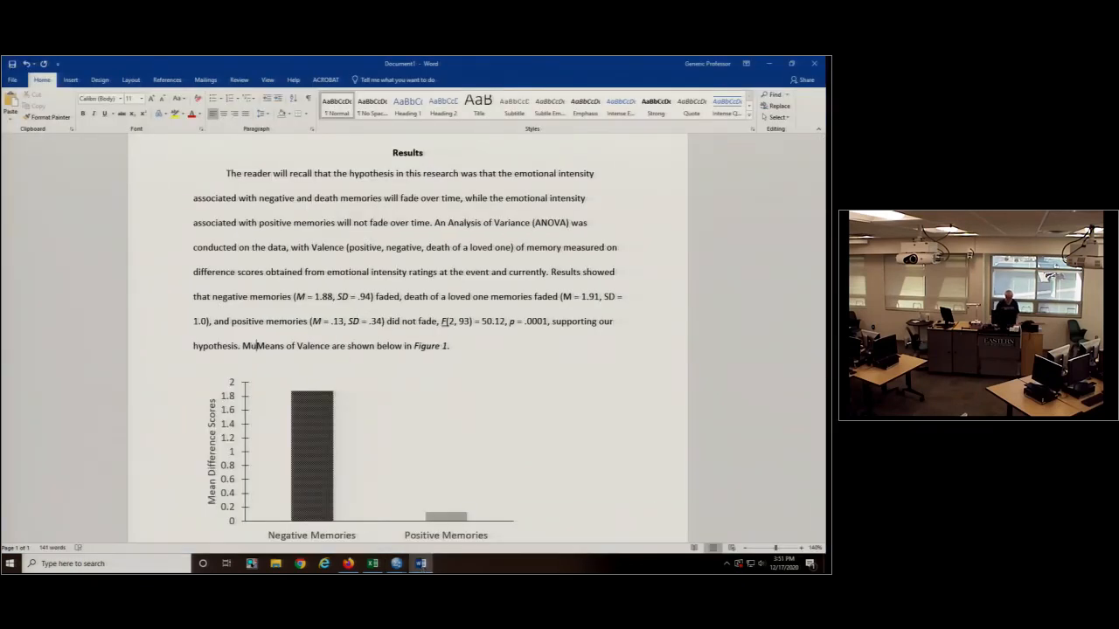
text(comparisons o)
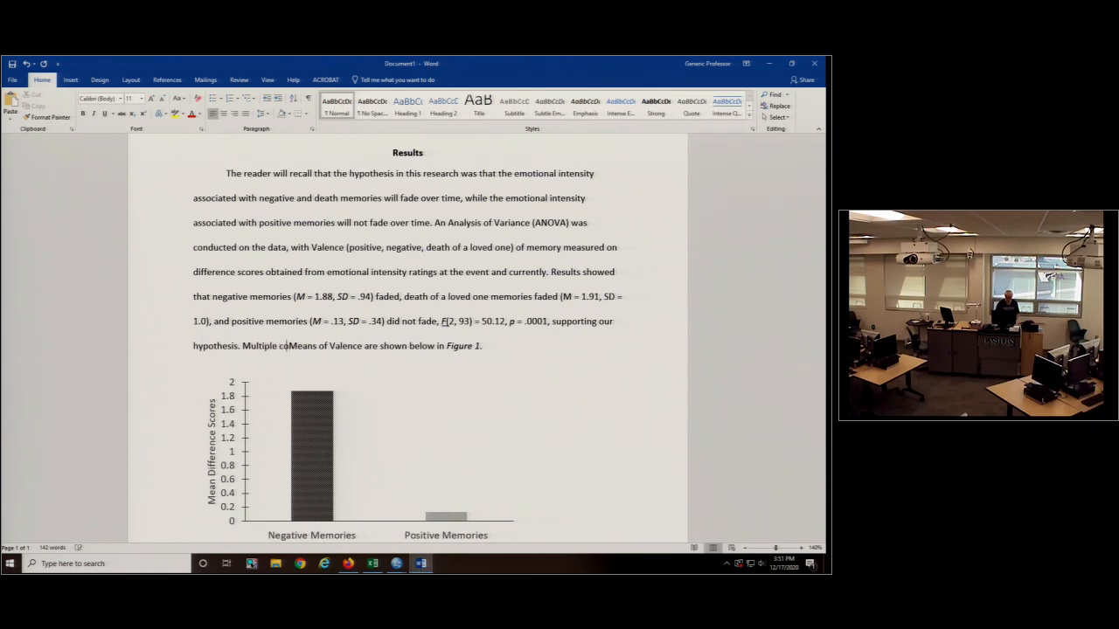
text(evealed a)
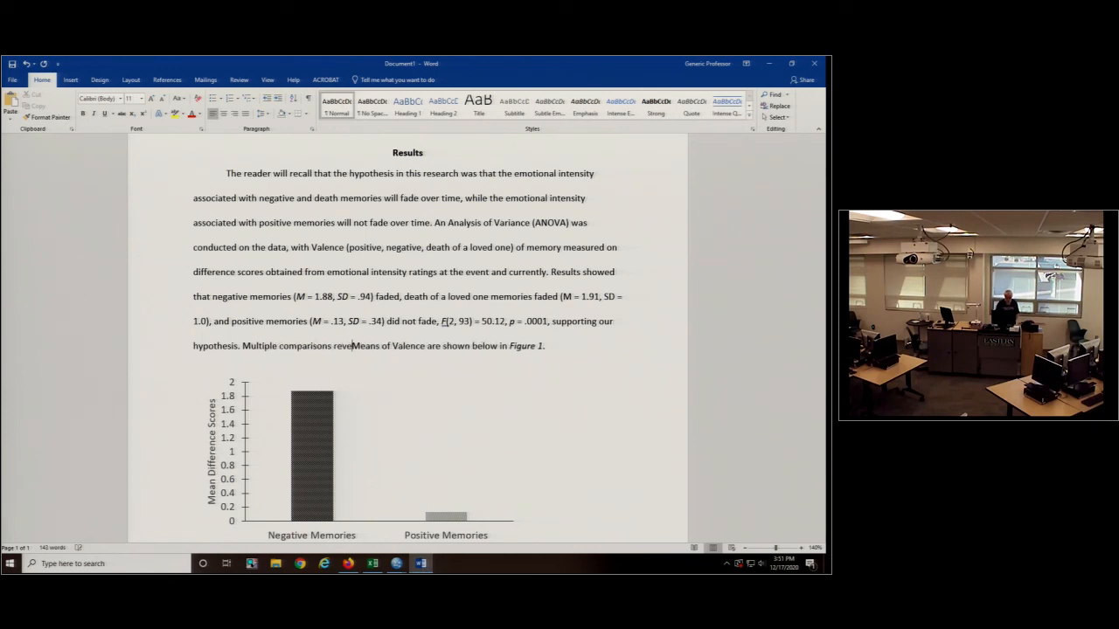
key(BackSpace)
text(that)
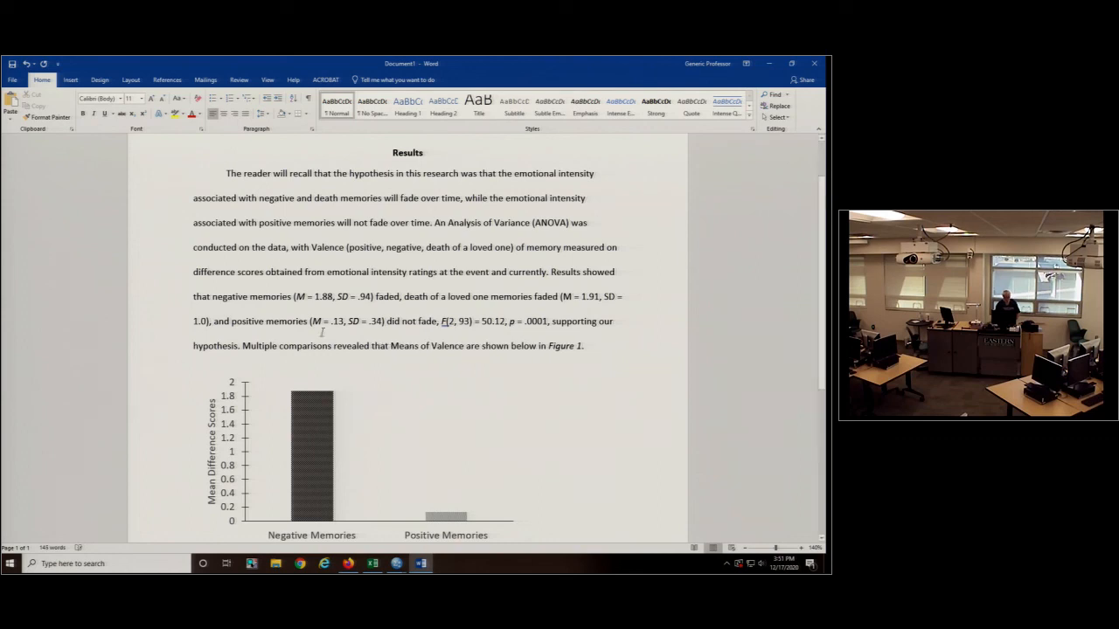
- Check the Tukey comparisons in SPSS and continue the Word sentence with "Negative and Death of a Loved One memories were"
mouse_move(396, 563)
click(406, 511)
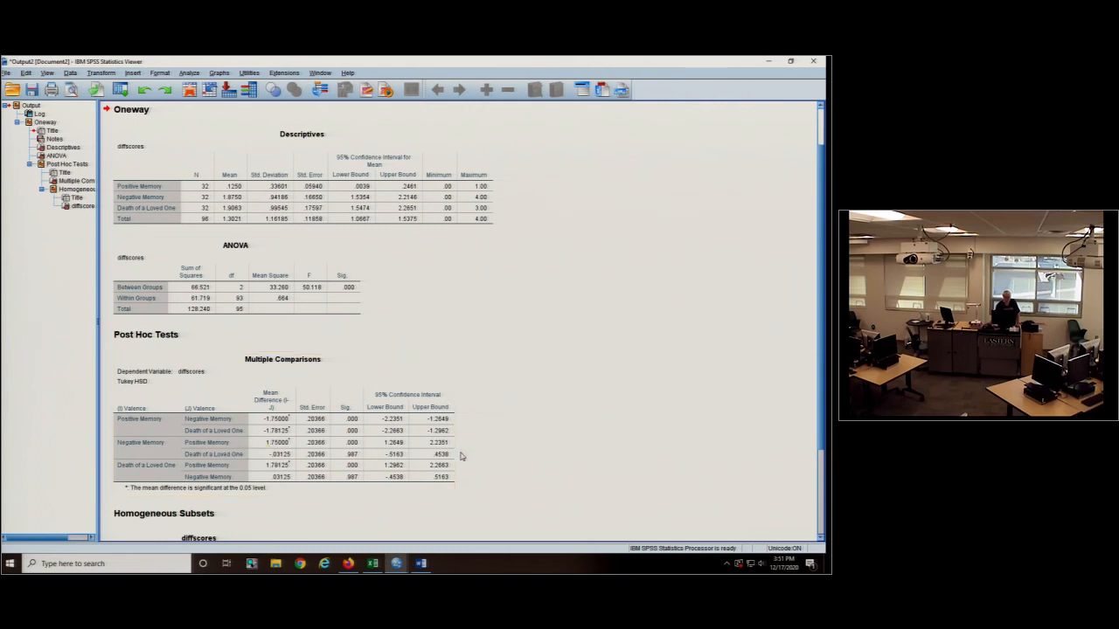
click(421, 564)
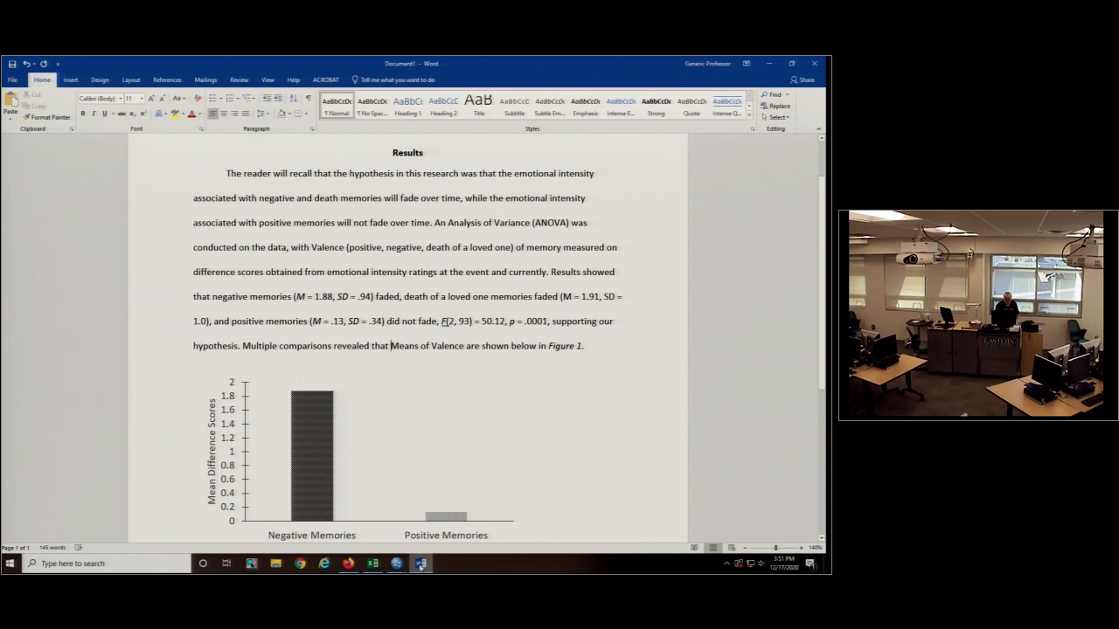
text(Negative and)
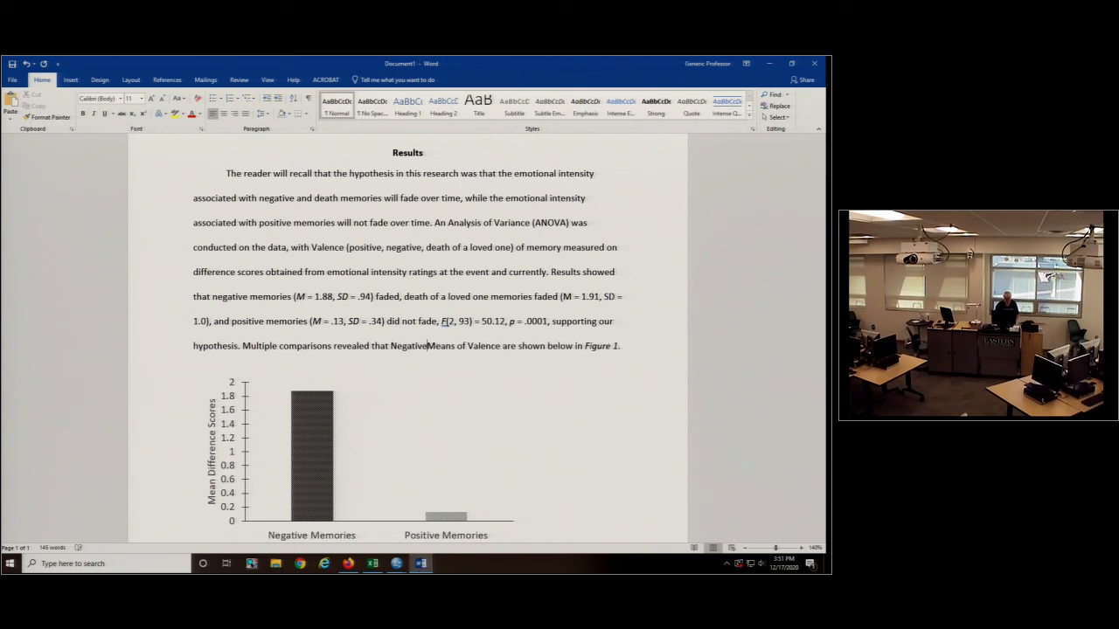
text( Death)
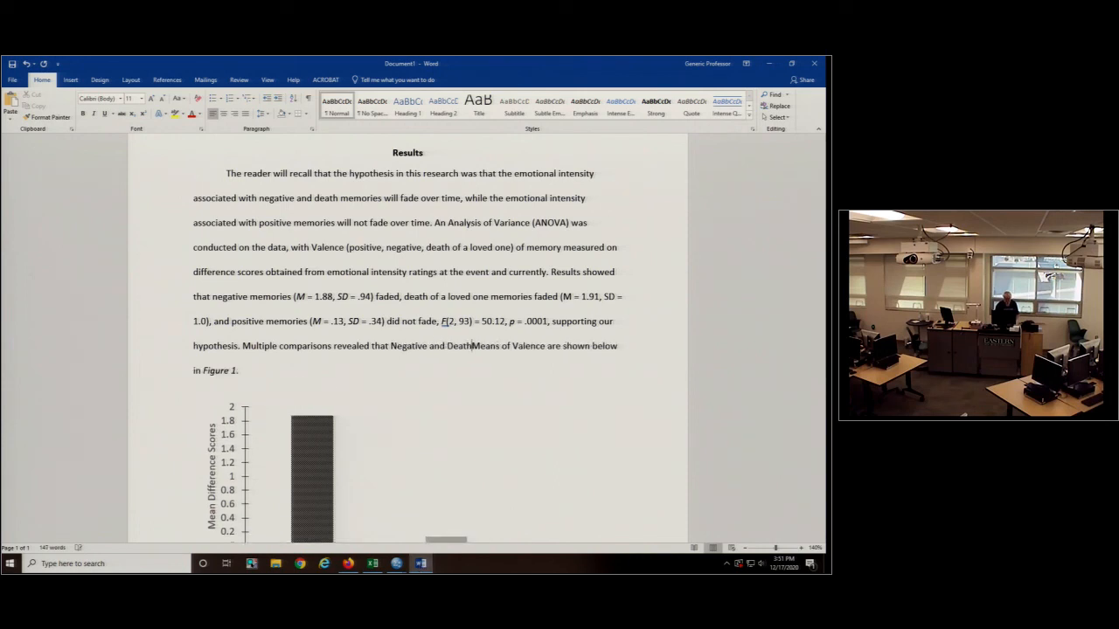
text( of)
text( a Loved One mem)
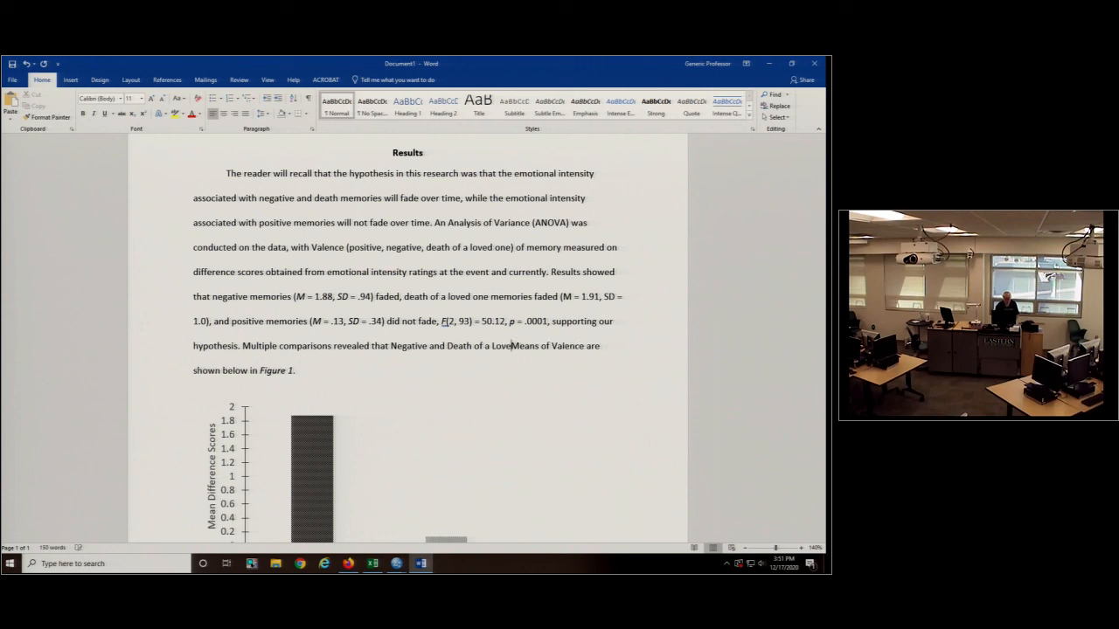
text(ories were signi)
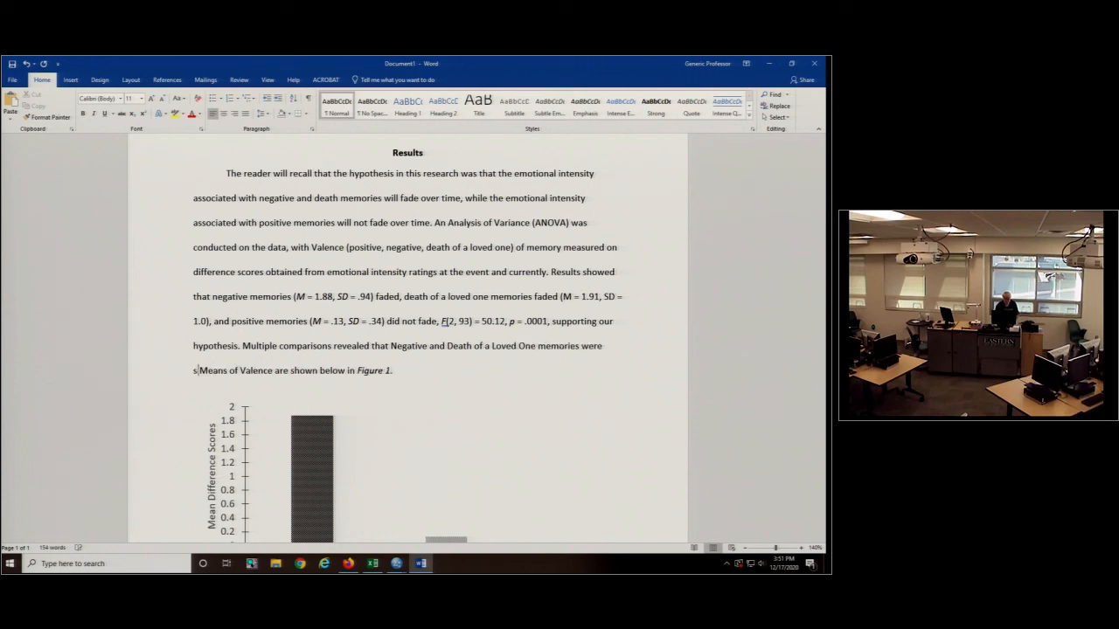
text(fica)
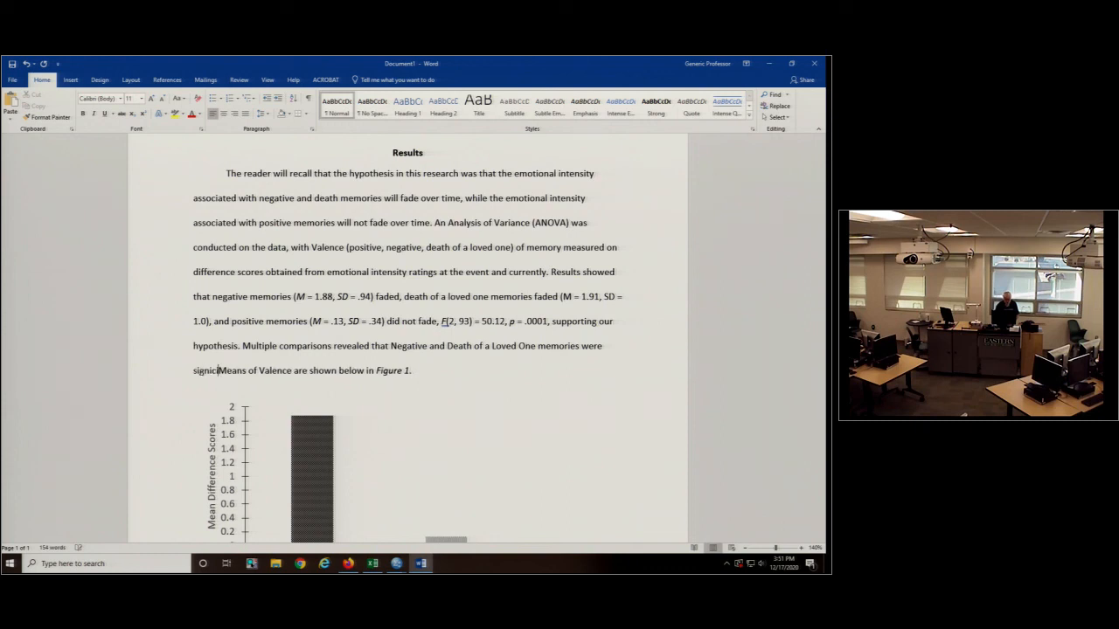
- Continue the multiple comparisons sentence with "significantly different than Positive Memories"
key(BackSpace)
key(BackSpace)
key(BackSpace)
key(BackSpace)
key(BackSpace)
text(ficantly)
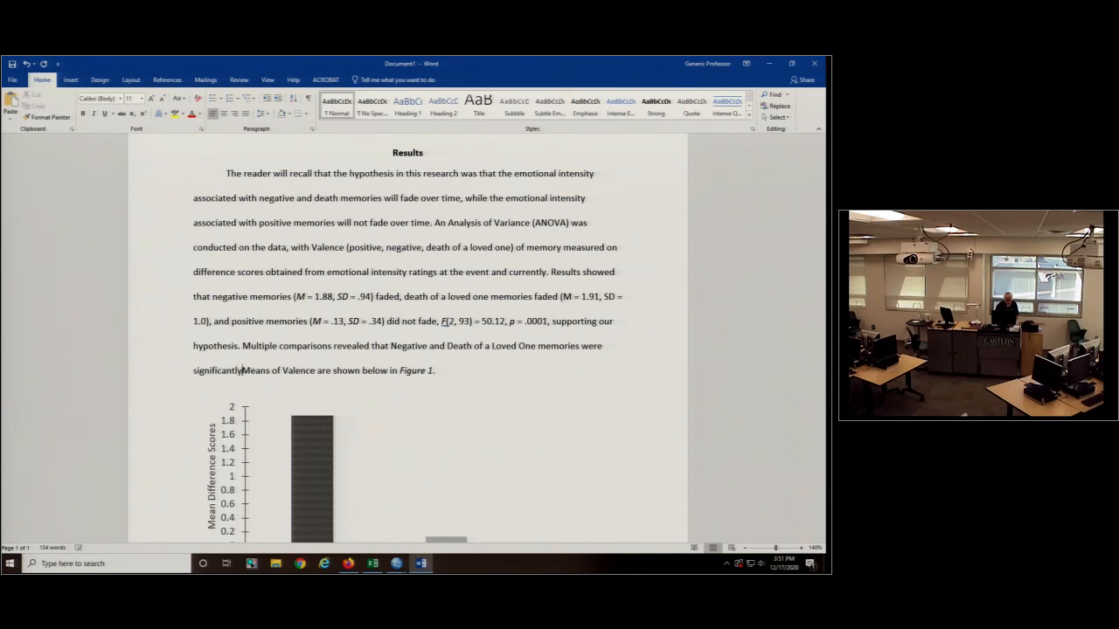
text( different than )
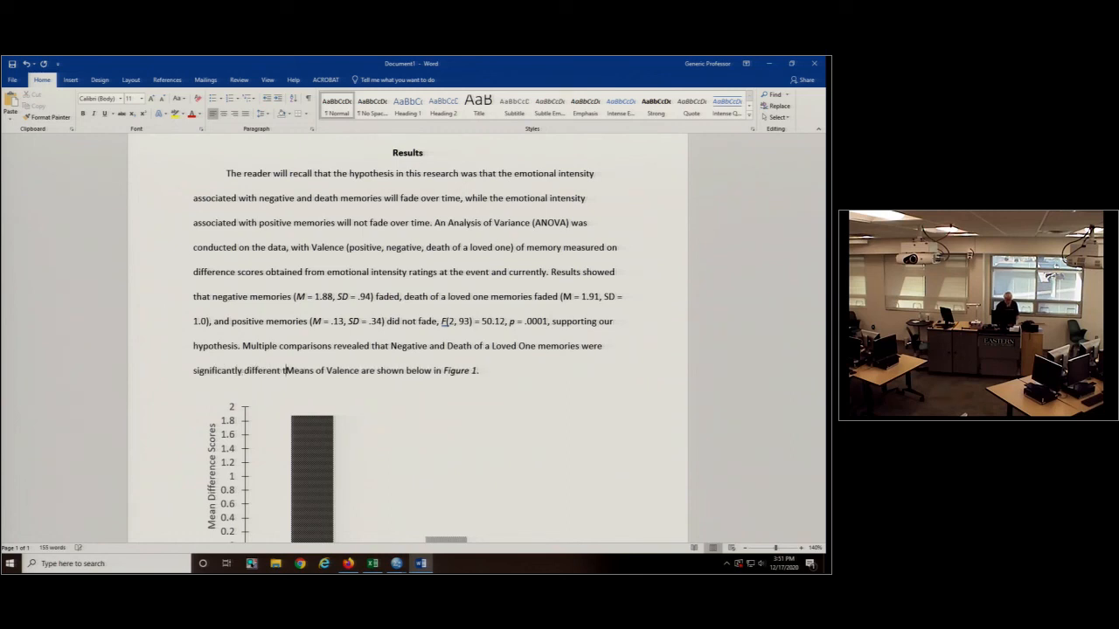
text(p)
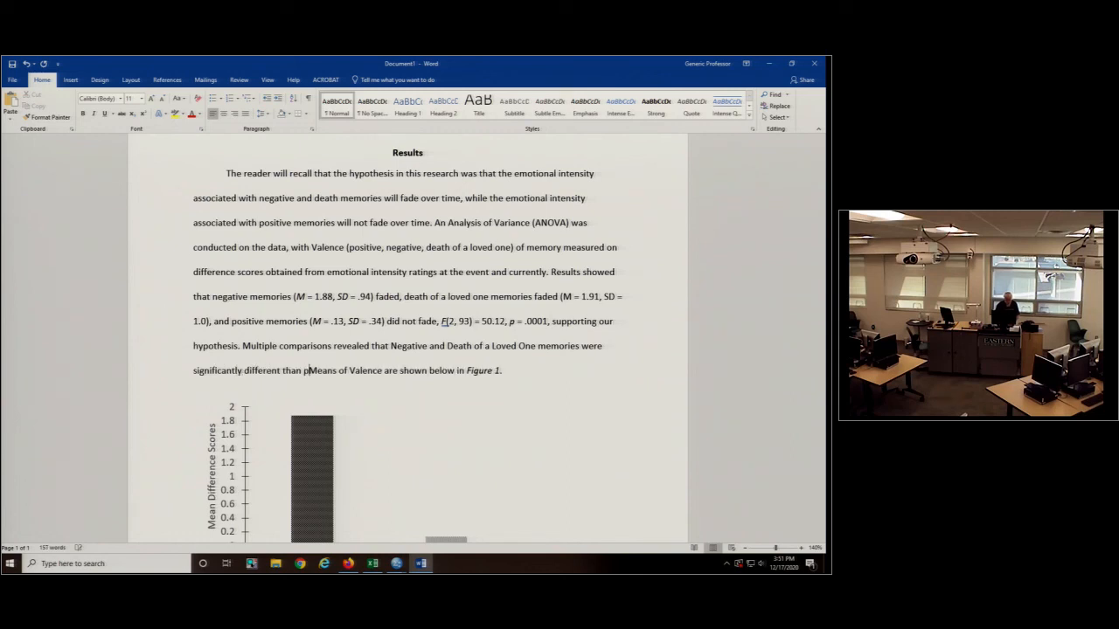
key(BackSpace)
text(Positive Me)
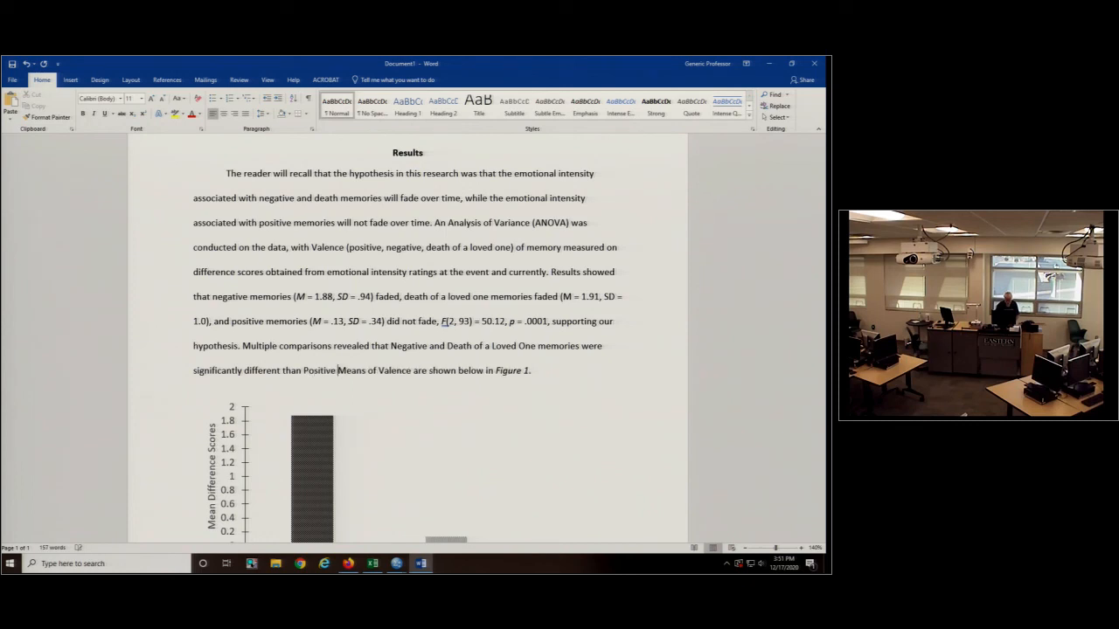
text(mories)
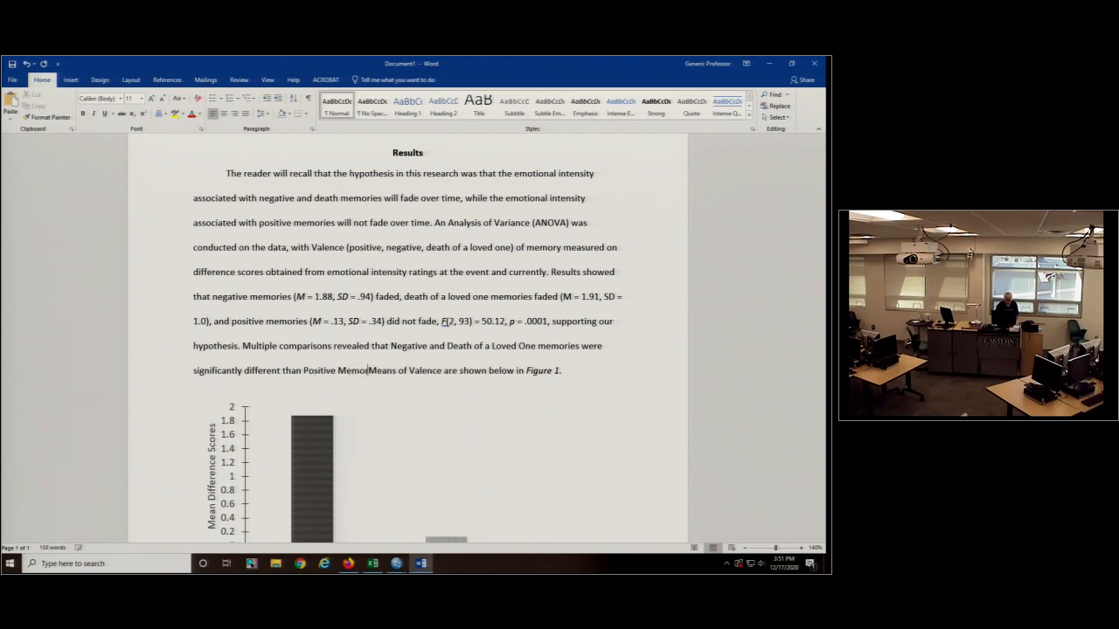
text( ()
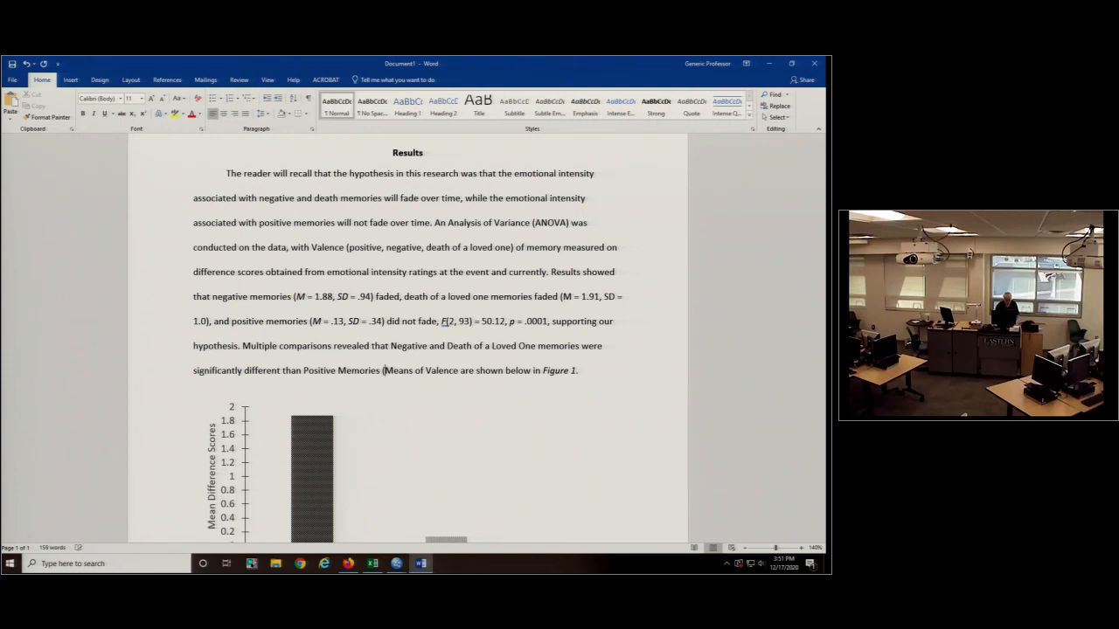
text(all ps)
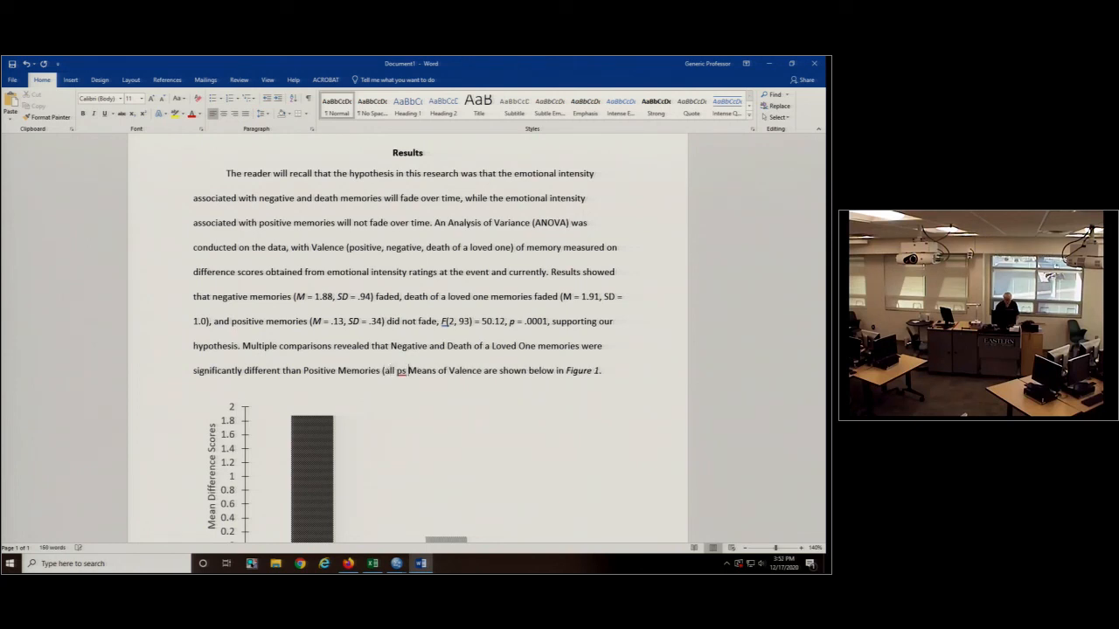
text( = .000)
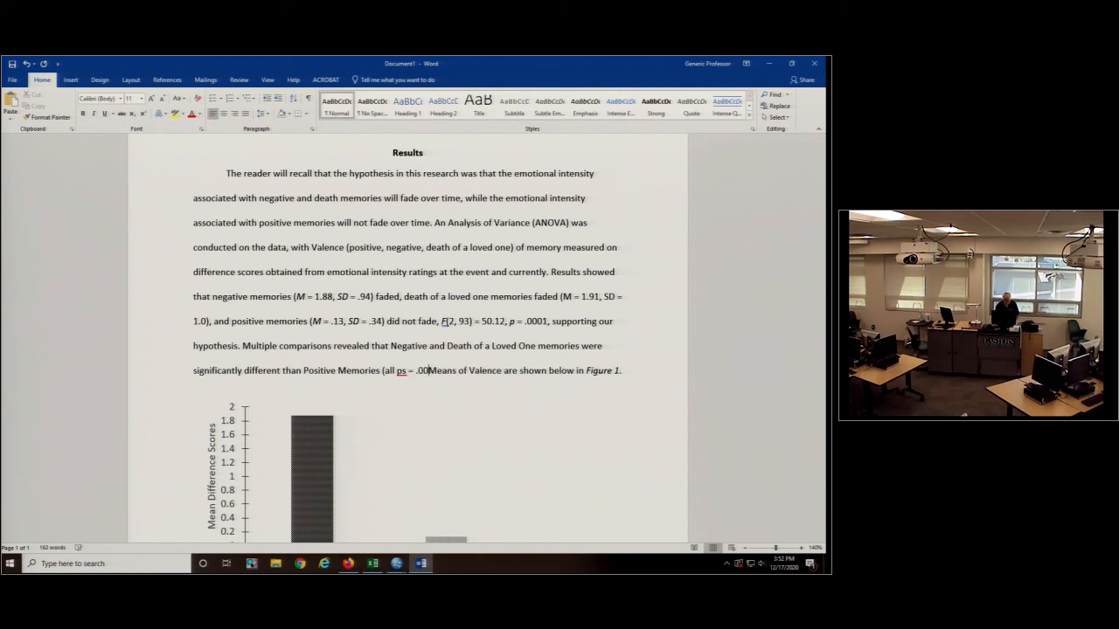
text(1))
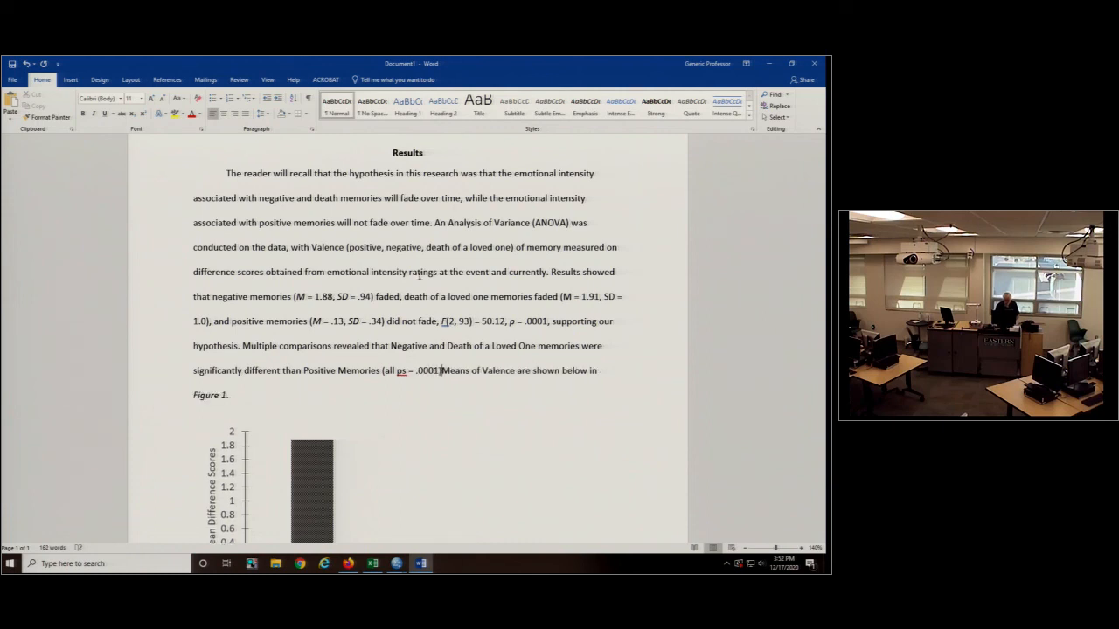
text(.)
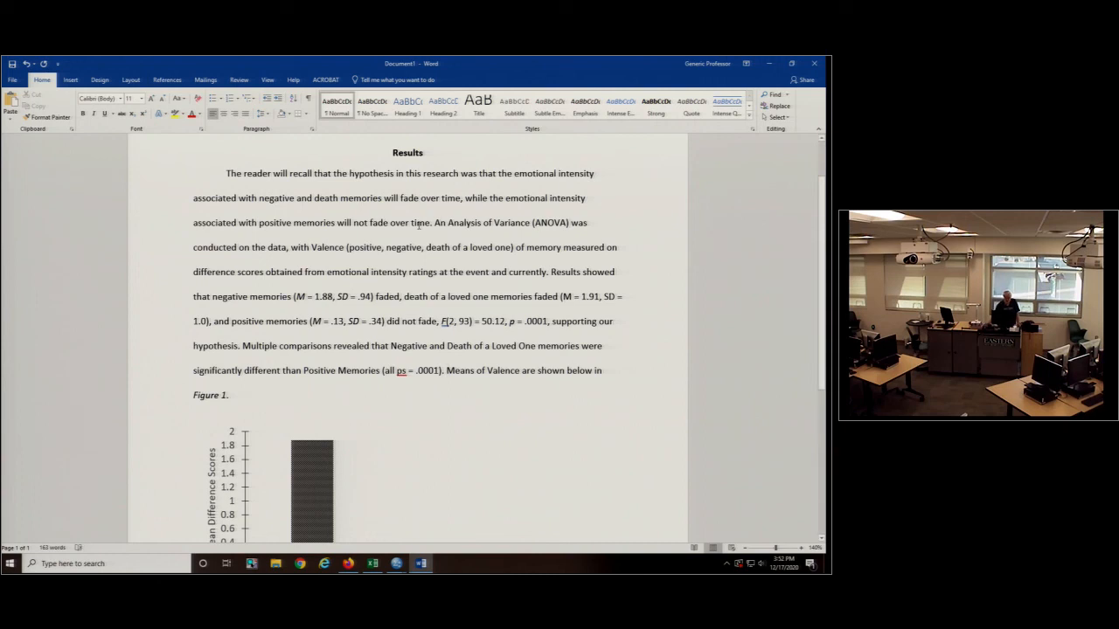
- Italicize the p in "ps" and change the sentence's opening to "Tukey multiple comparisons"
double_click(401, 370)
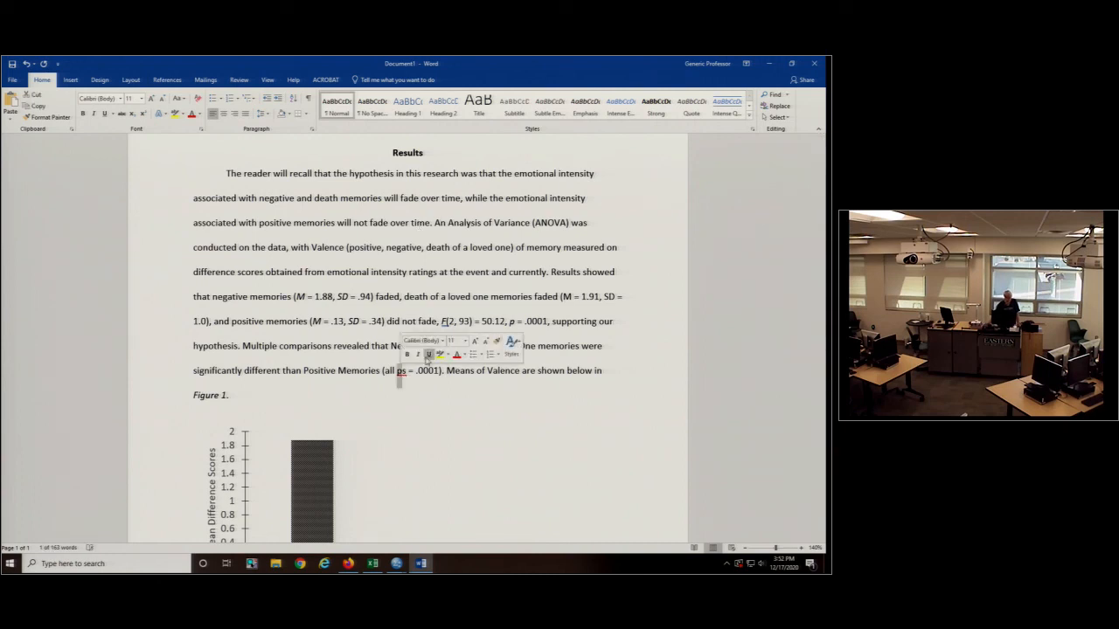
click(427, 354)
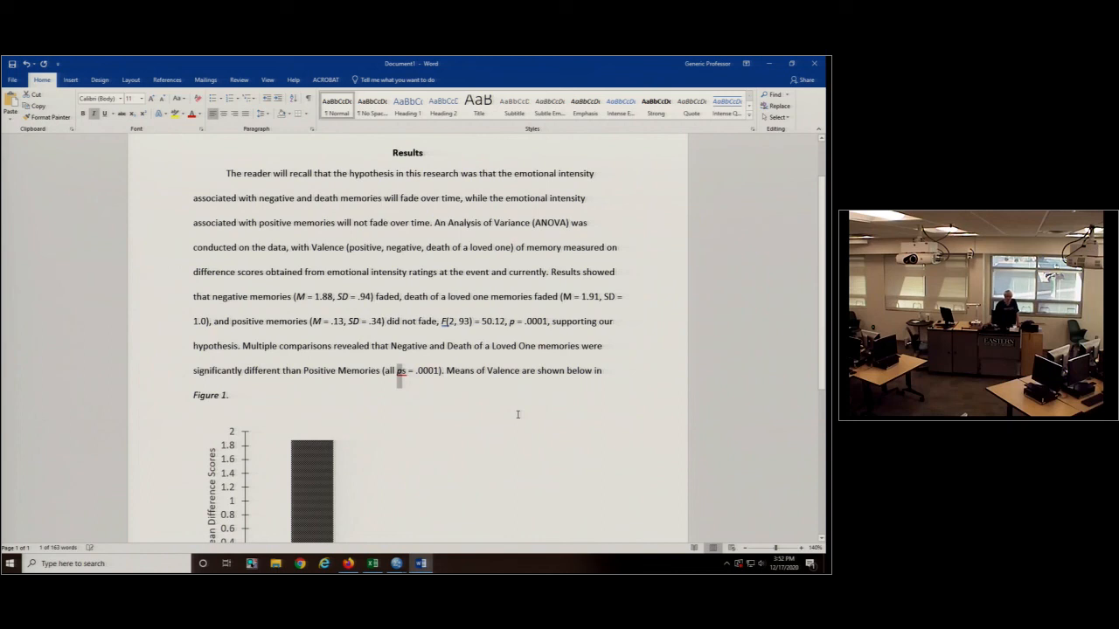
key(Delete)
text(Tukey m)
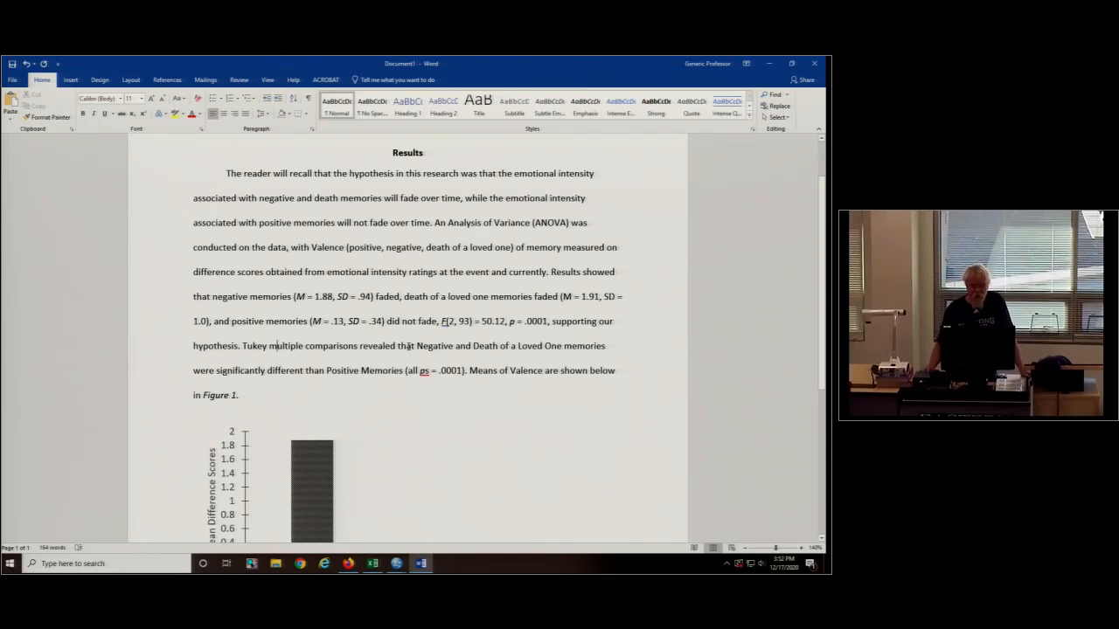
- Switch to the Excel workbook and delete the old two-bar chart from Sheet1
scroll(411, 367, down, 3)
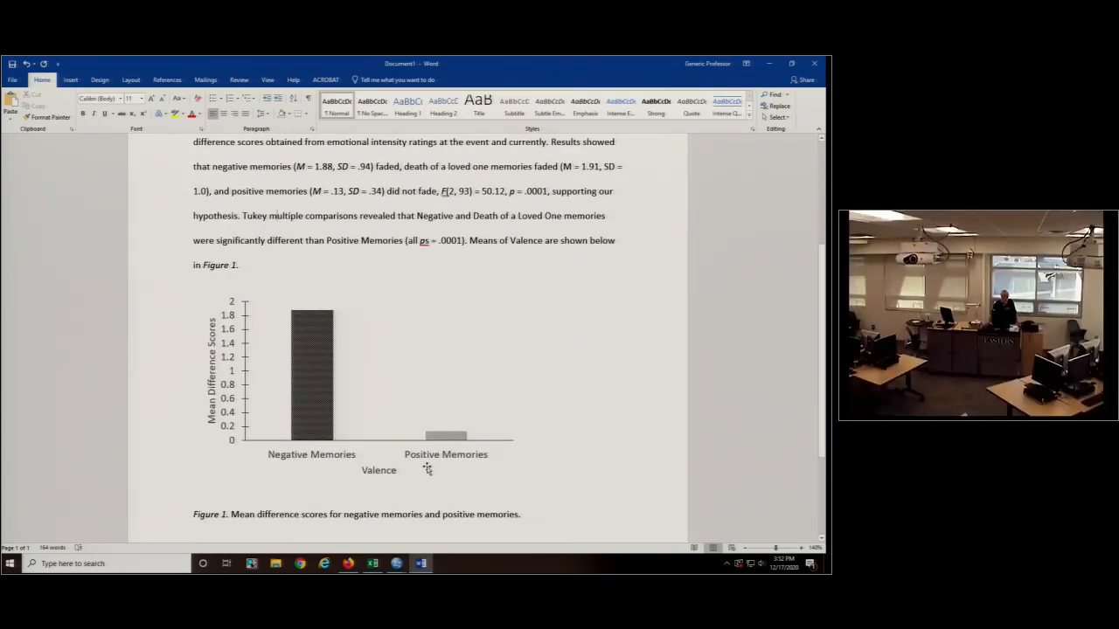
click(373, 565)
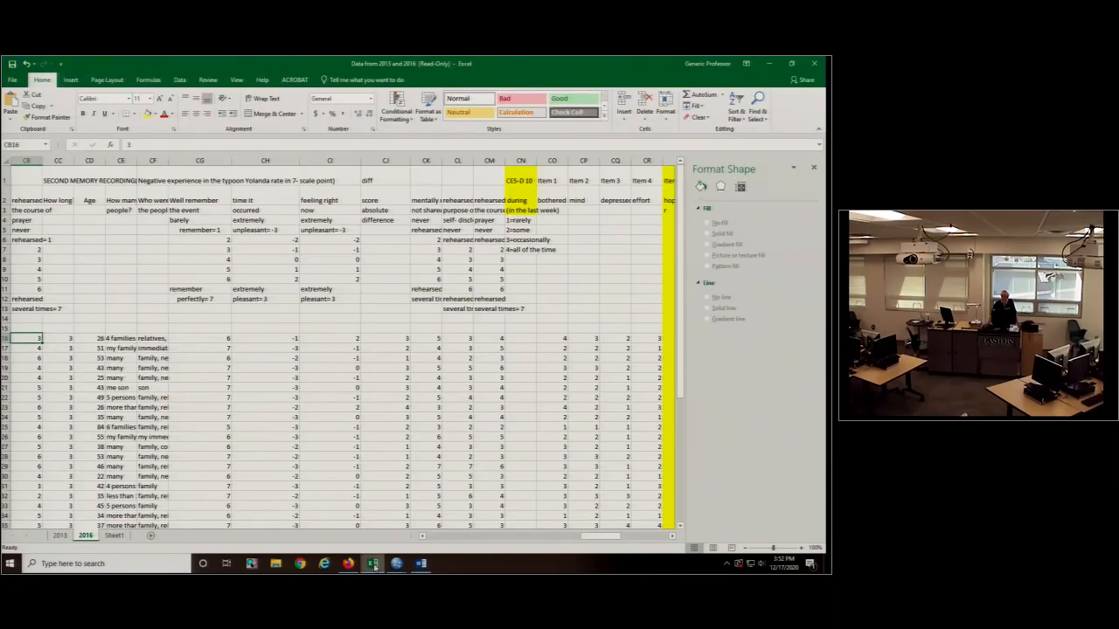
click(118, 534)
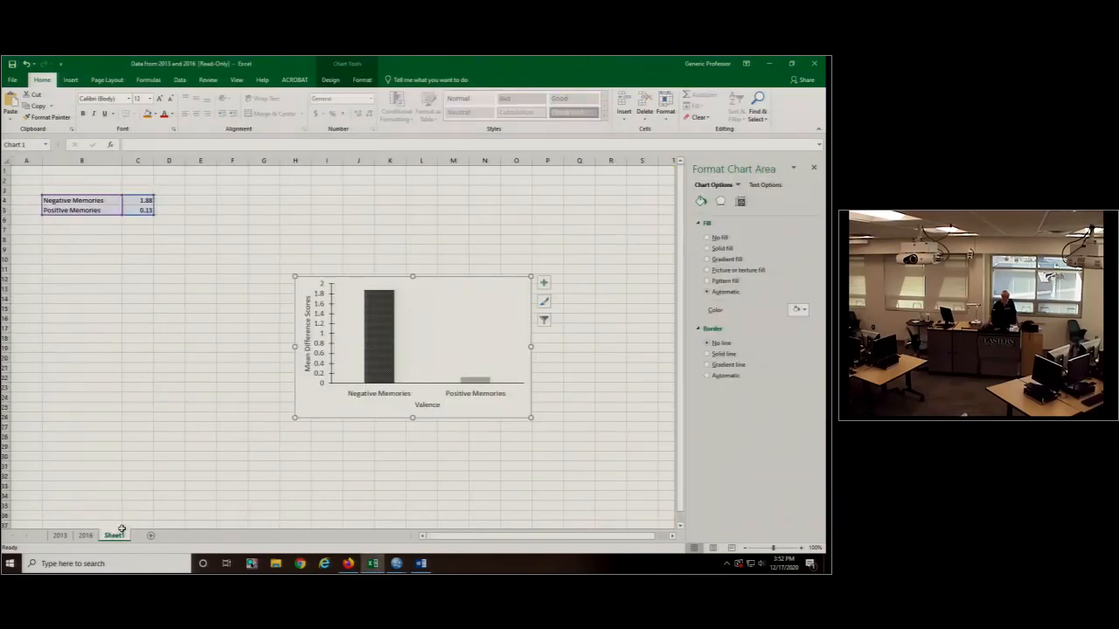
click(431, 294)
click(441, 281)
key(Delete)
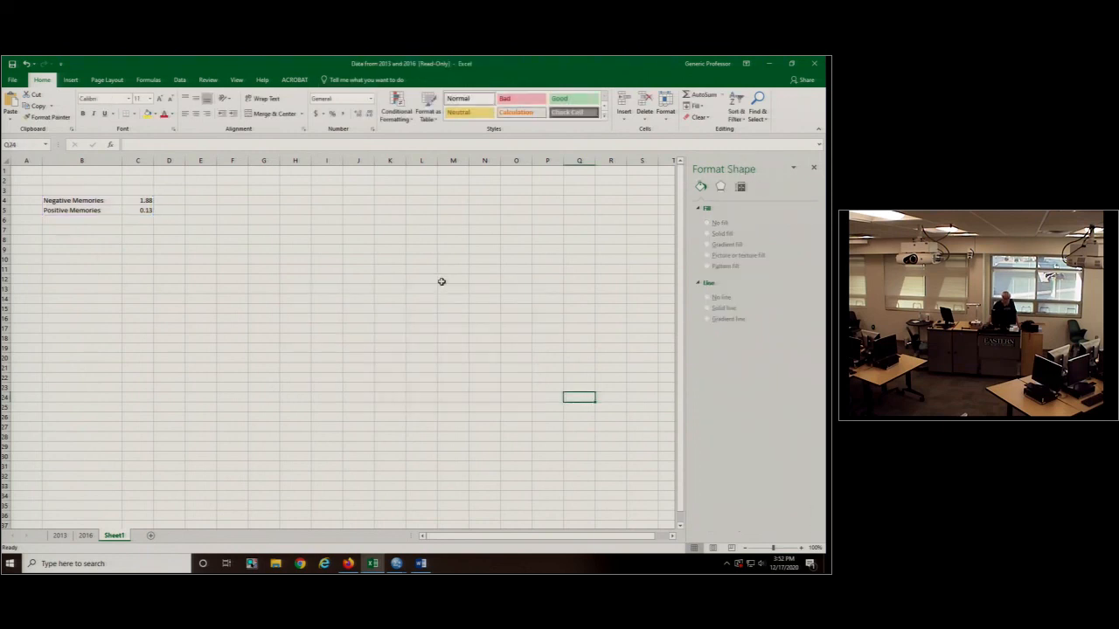
- Enter the label "Death of a Loved One Memories" in cell B3, above Negative Memories
click(81, 190)
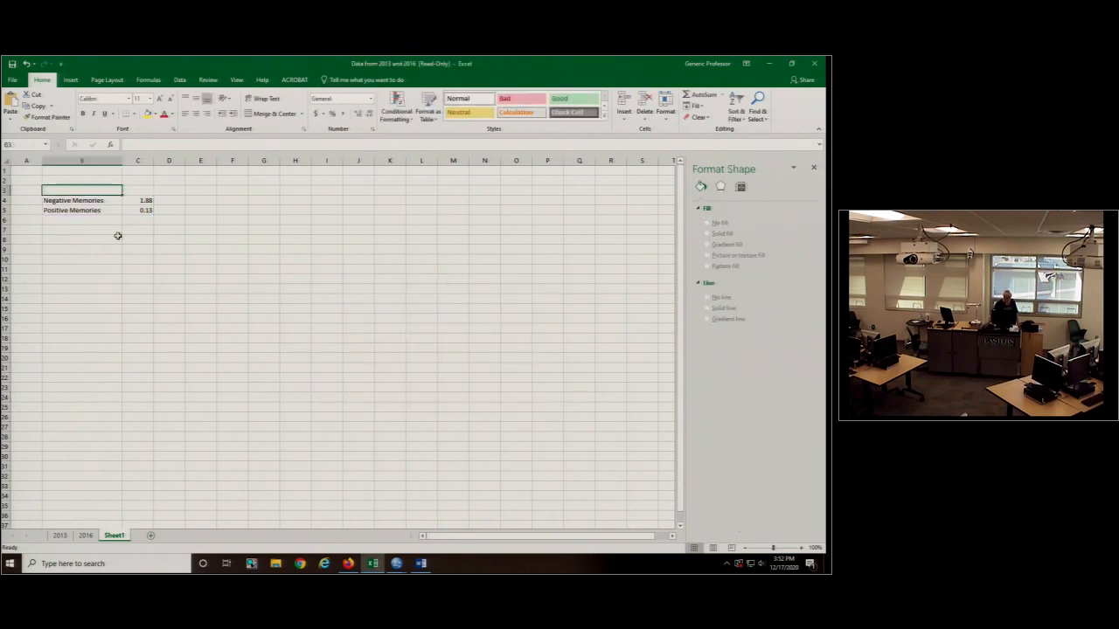
text(De)
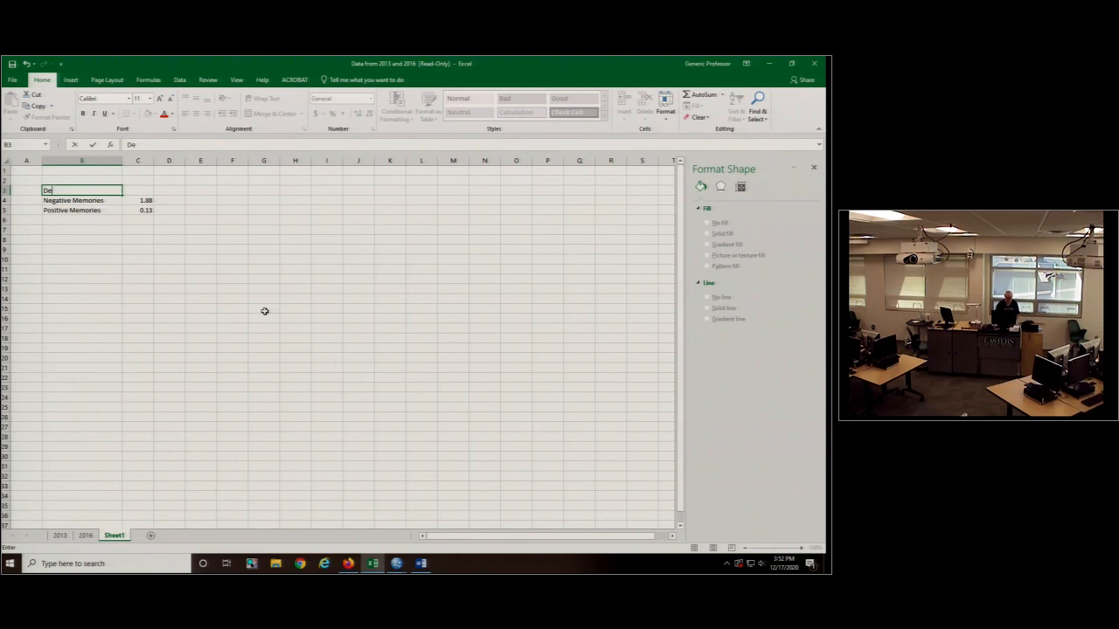
text(ath of a Loved One Memories)
key(Tab)
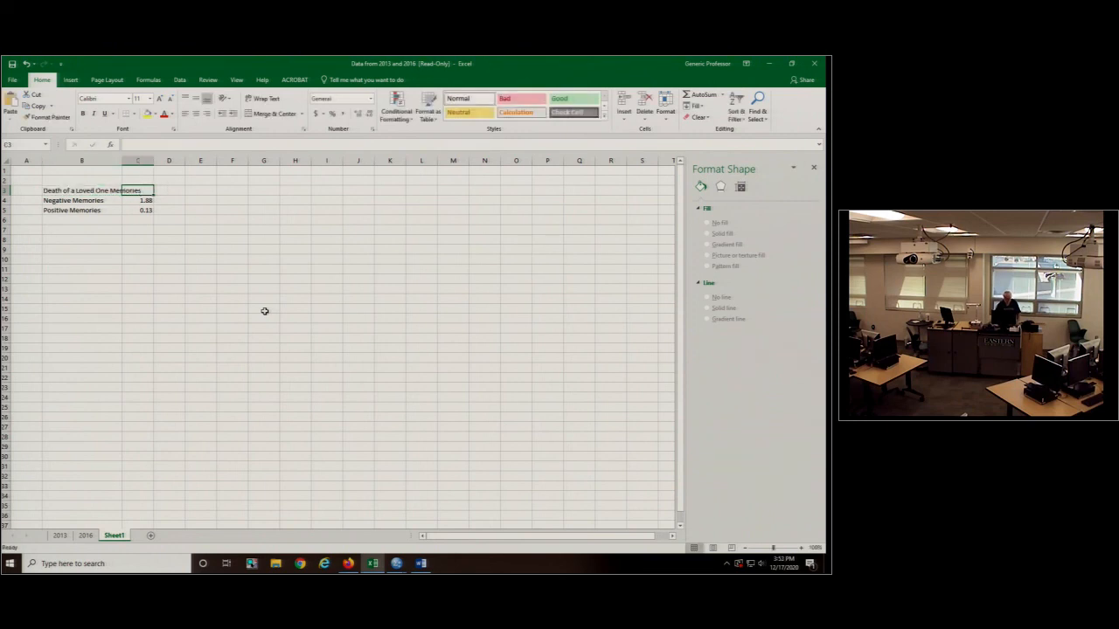
- Check the death of a loved one mean in the Word report and enter 1.91 in cell C3 of the Excel sheet
click(421, 563)
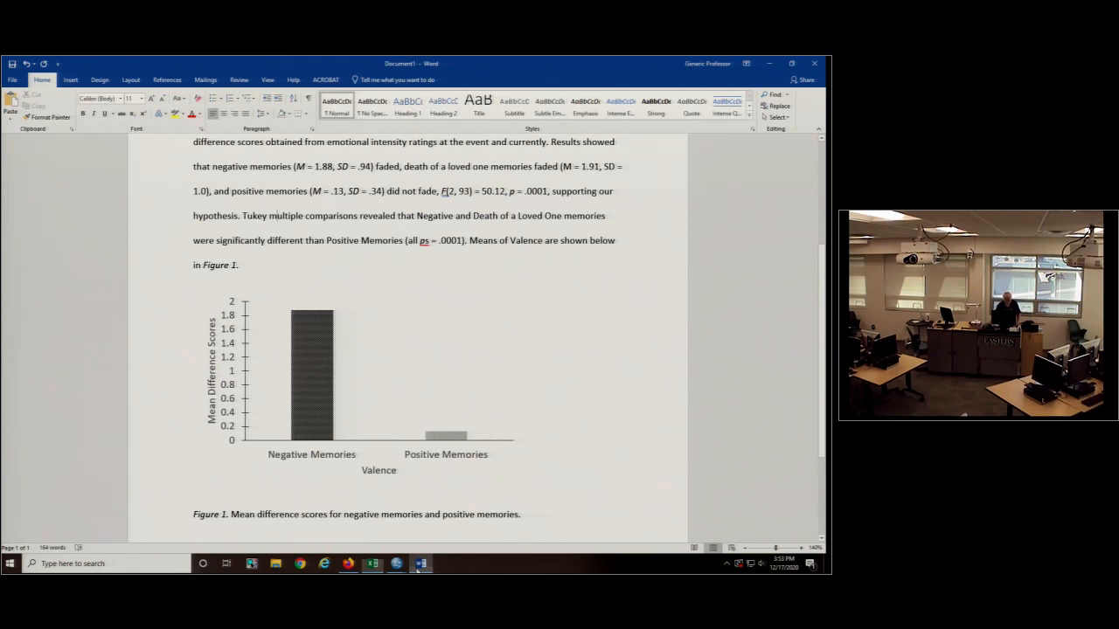
click(376, 566)
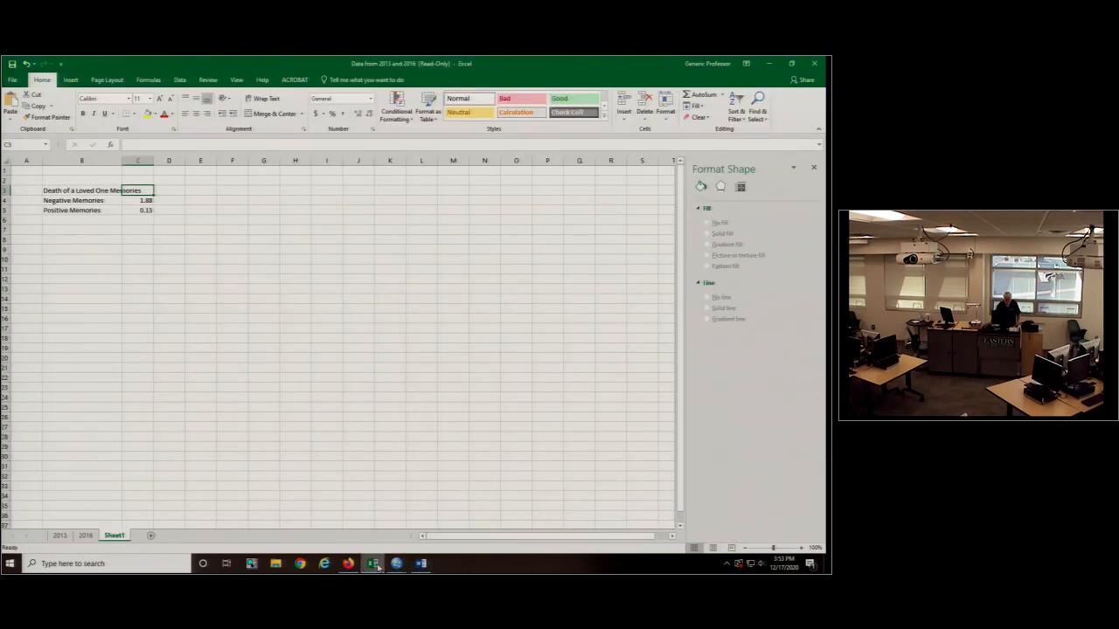
text(1)
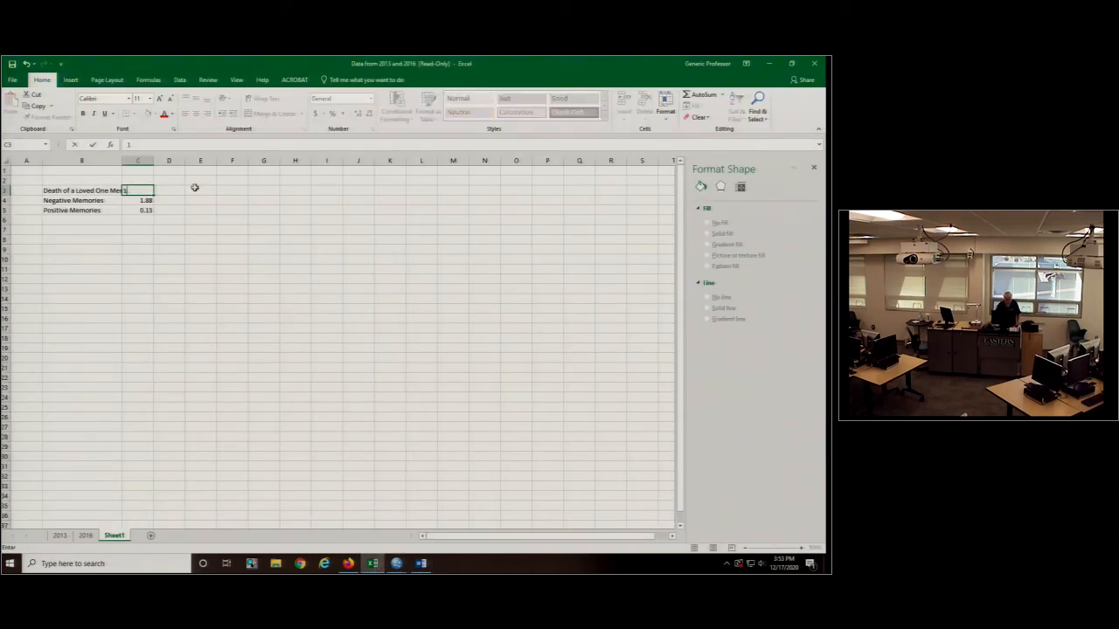
text(.91)
key(Return)
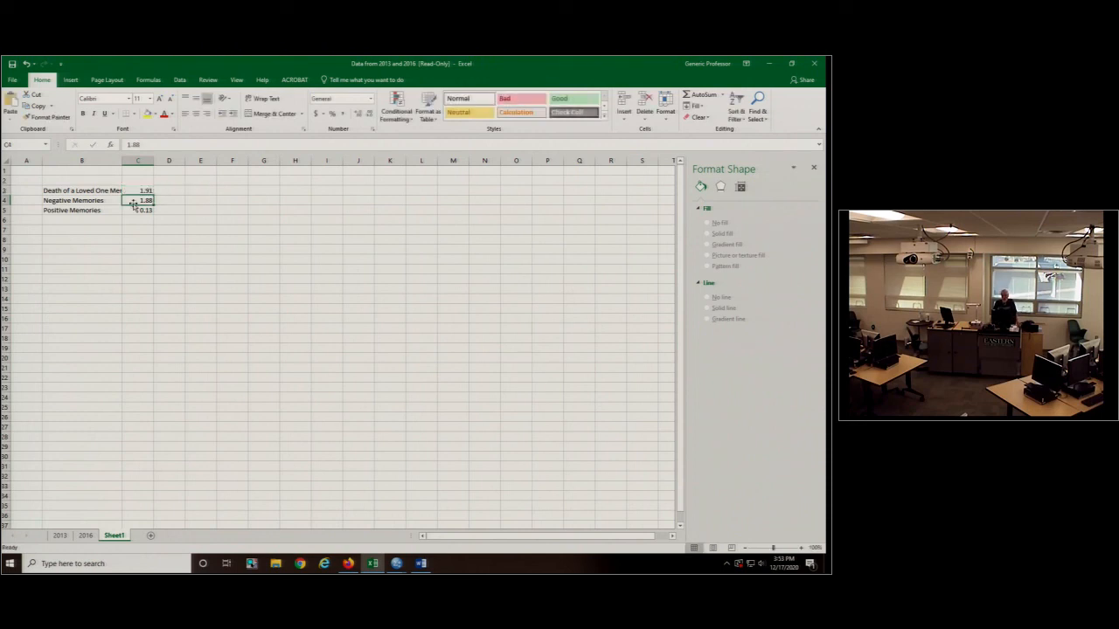
- Insert a 2-D clustered column chart from the three memory labels and means in B3:C5
drag(83, 190, 138, 207)
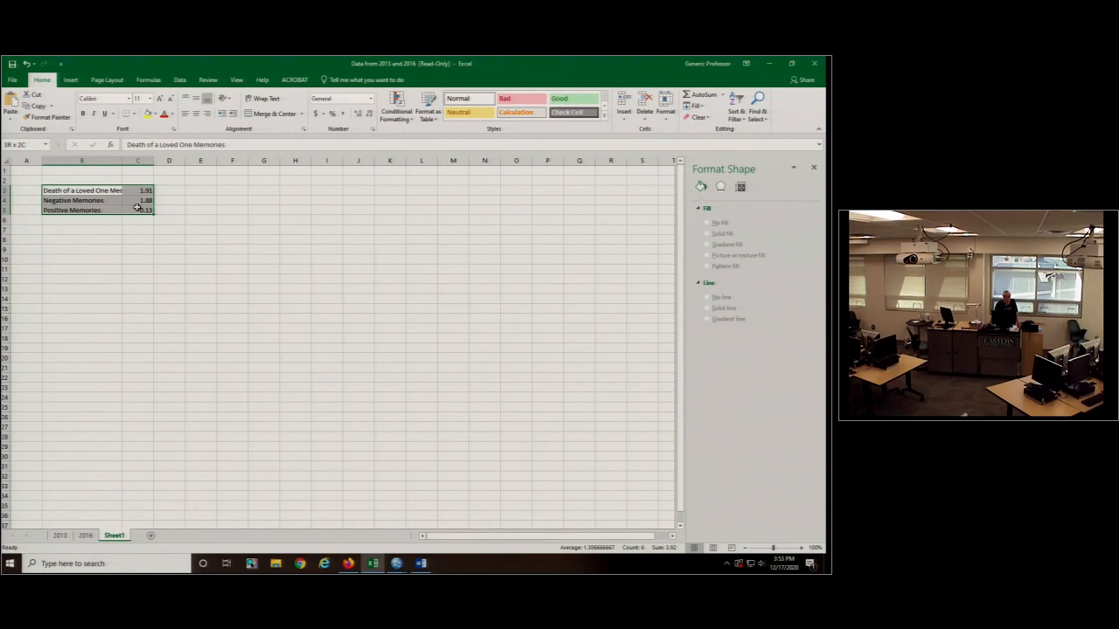
click(71, 79)
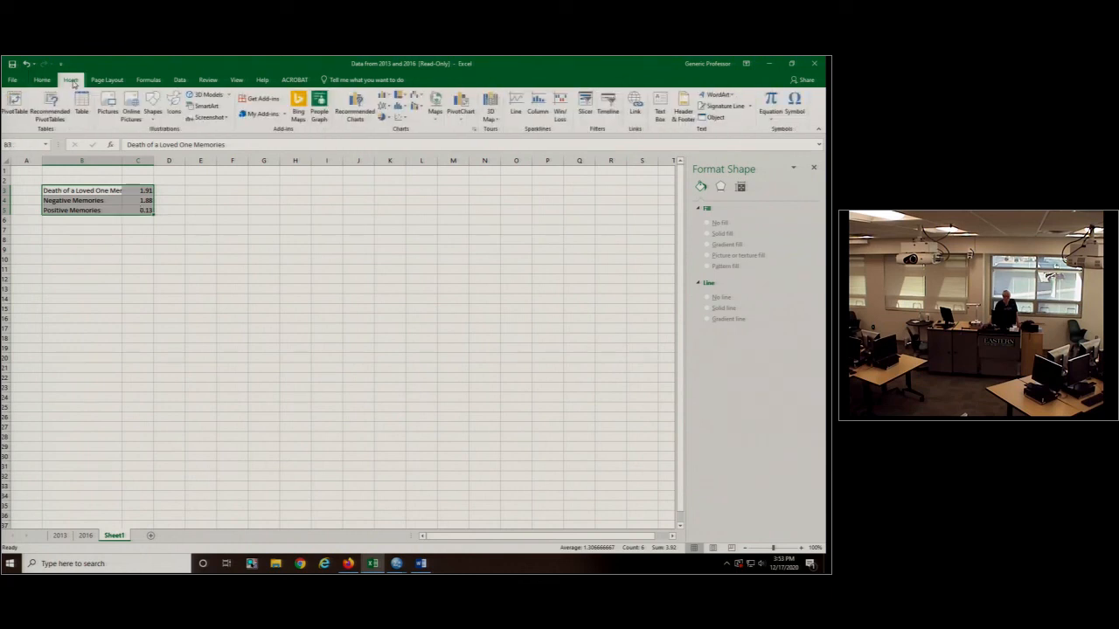
click(383, 95)
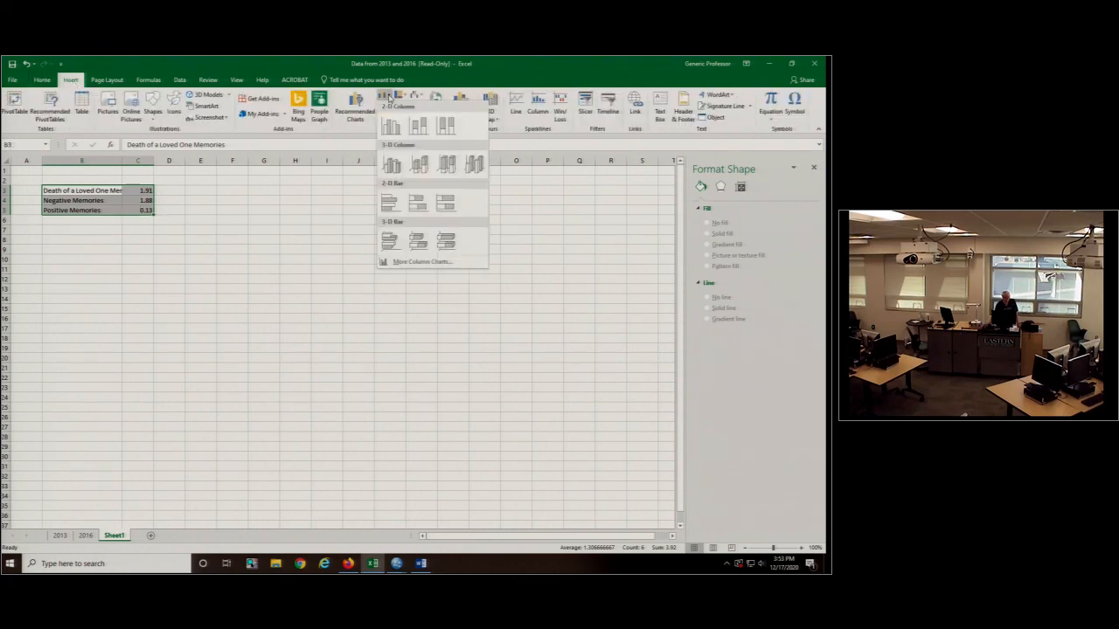
click(387, 127)
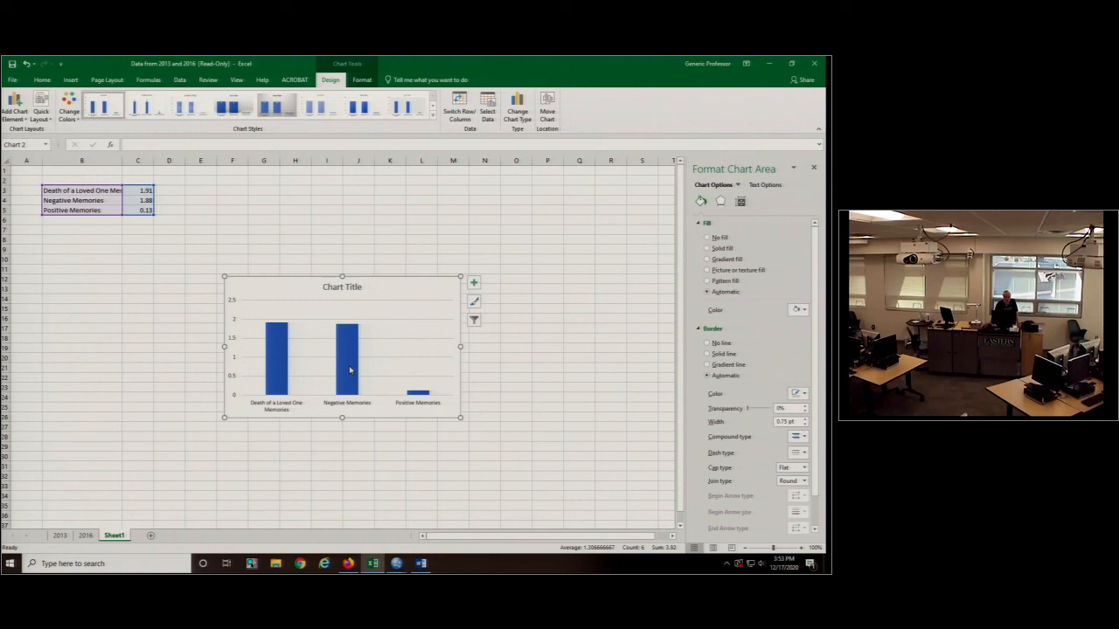
- Delete the title and the horizontal gridlines from the new column chart
click(350, 291)
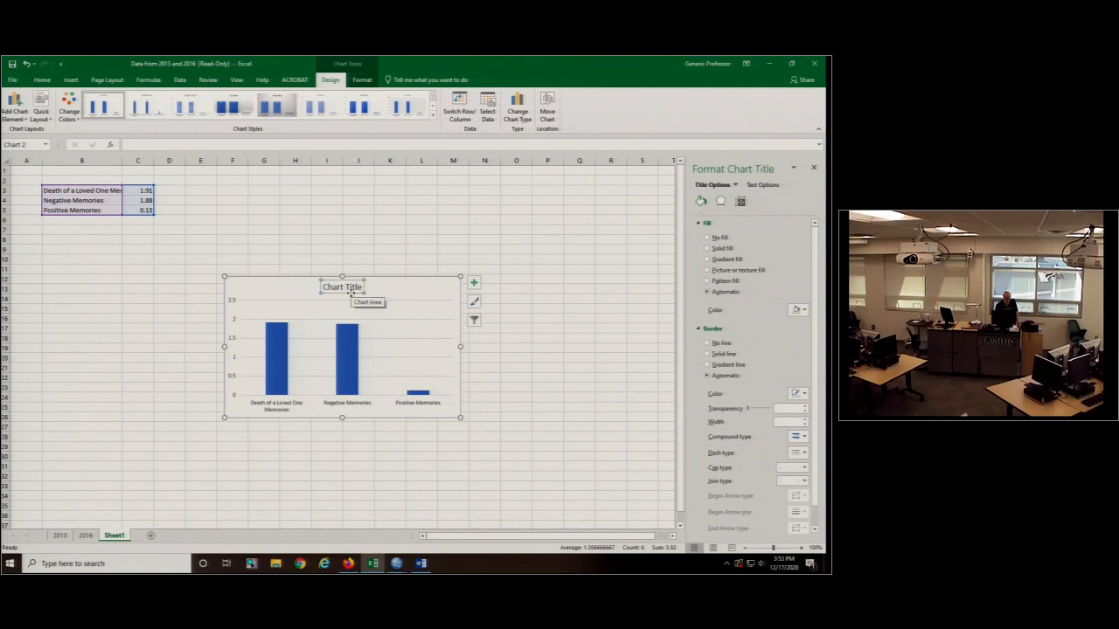
key(Delete)
click(360, 284)
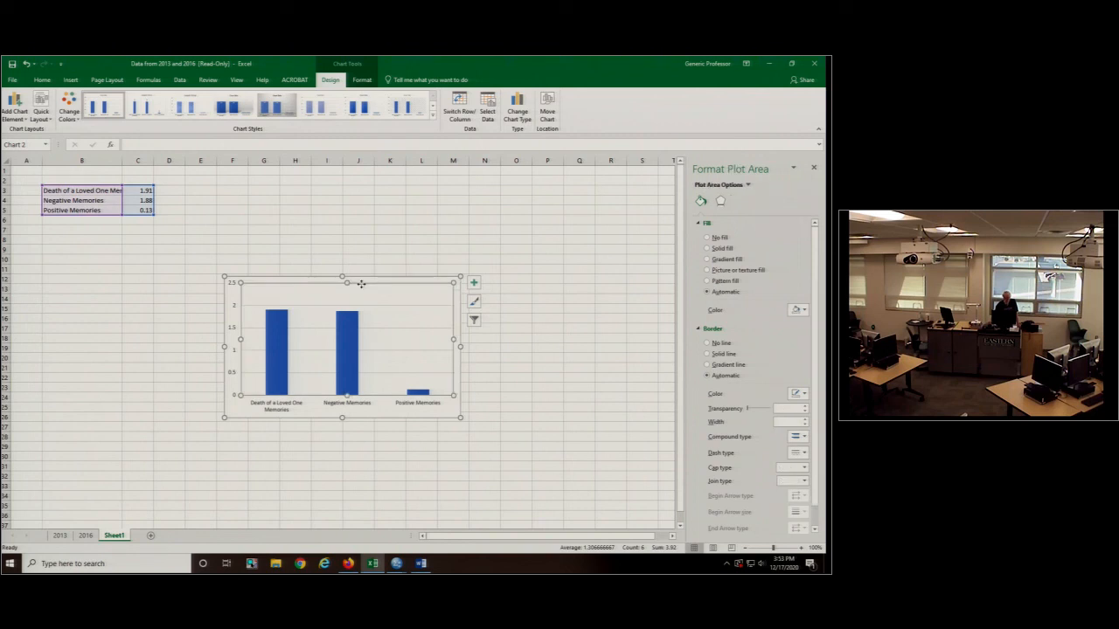
click(396, 305)
key(Delete)
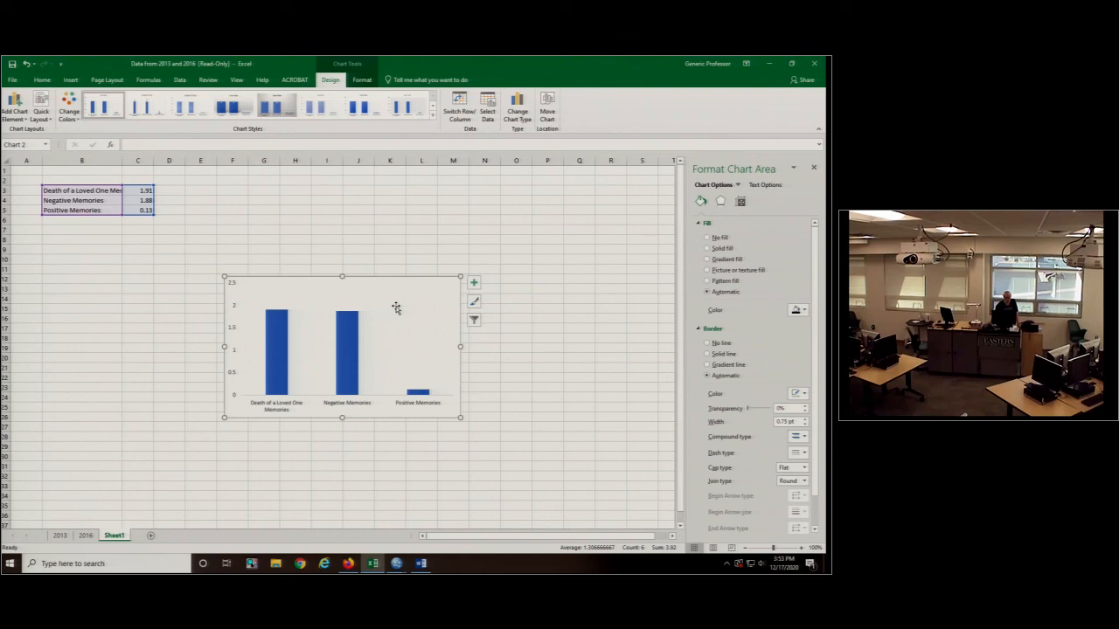
- Give the chart's horizontal and vertical axes solid black lines
click(373, 396)
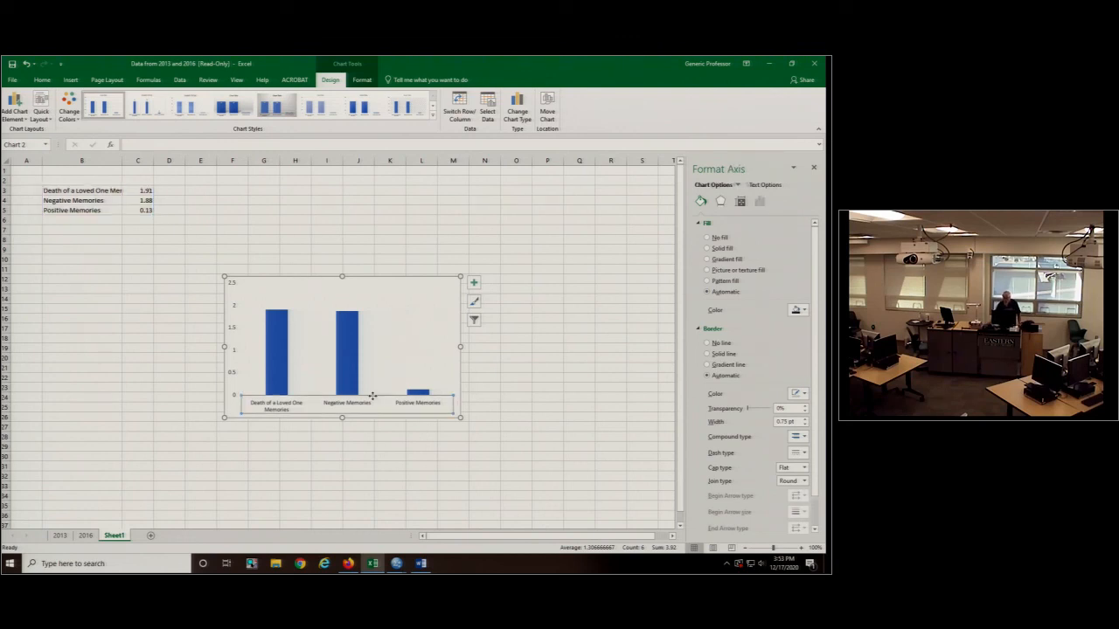
click(234, 341)
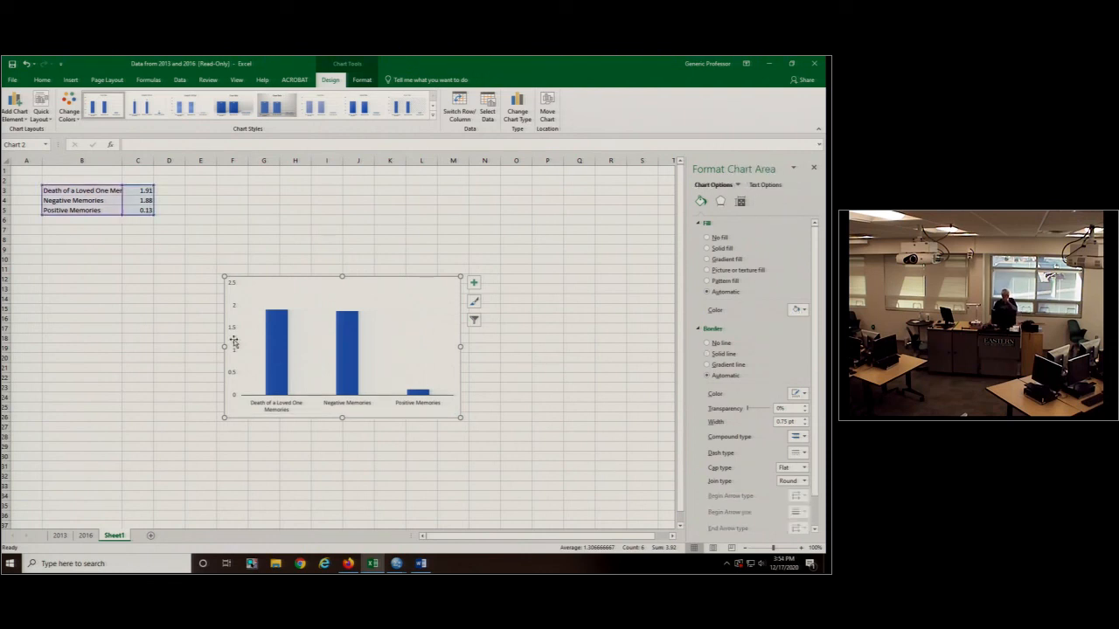
click(232, 329)
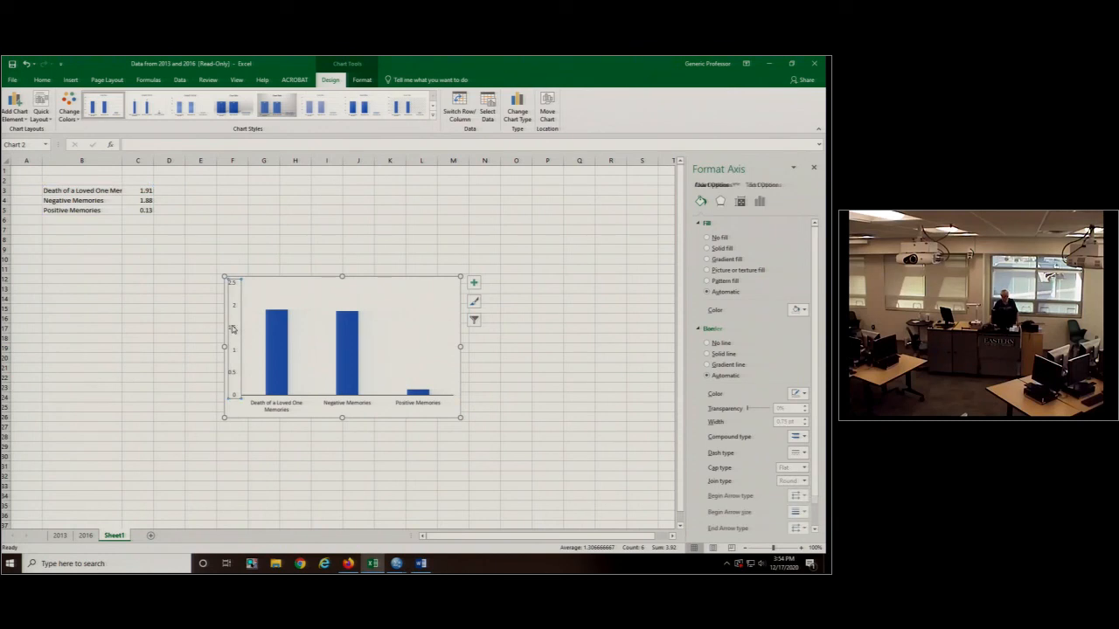
click(389, 411)
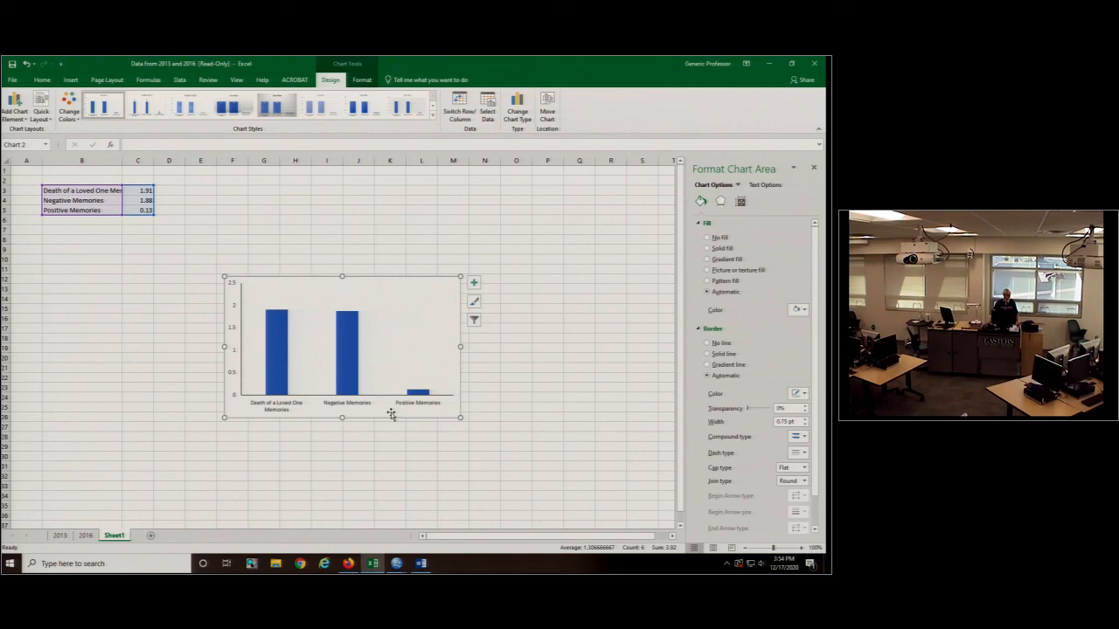
- Set the vertical axis's major tick marks to Cross
click(240, 318)
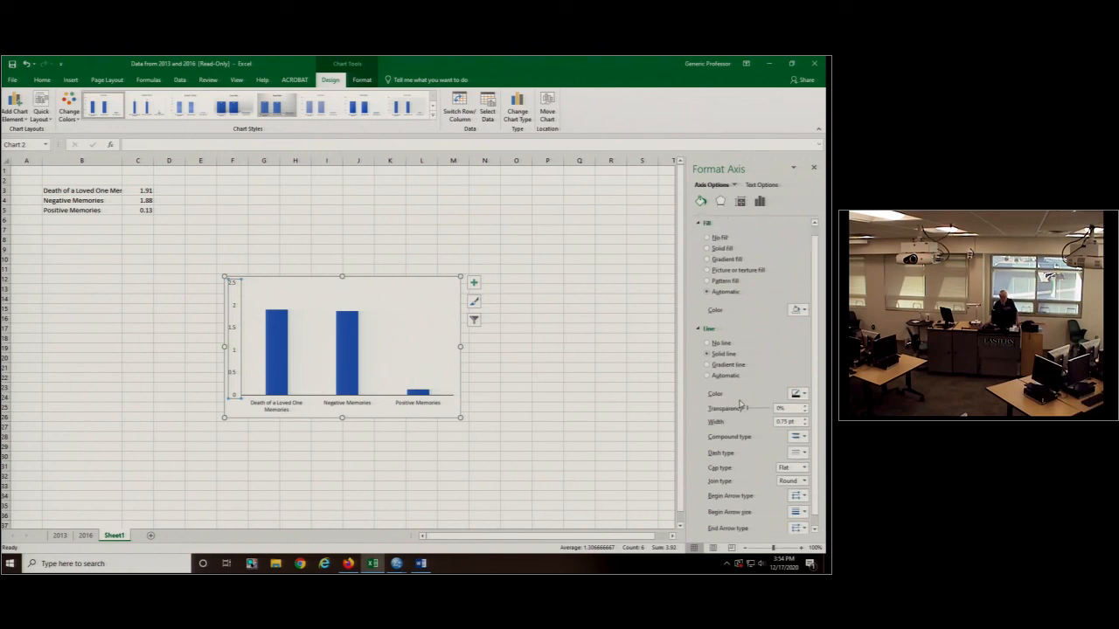
click(720, 201)
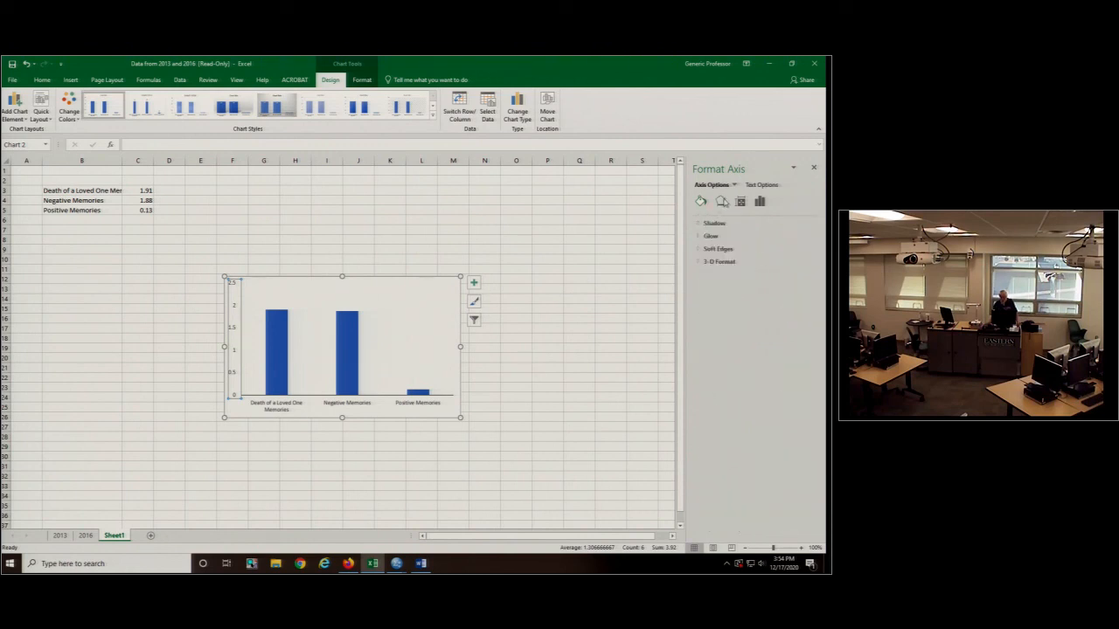
click(740, 202)
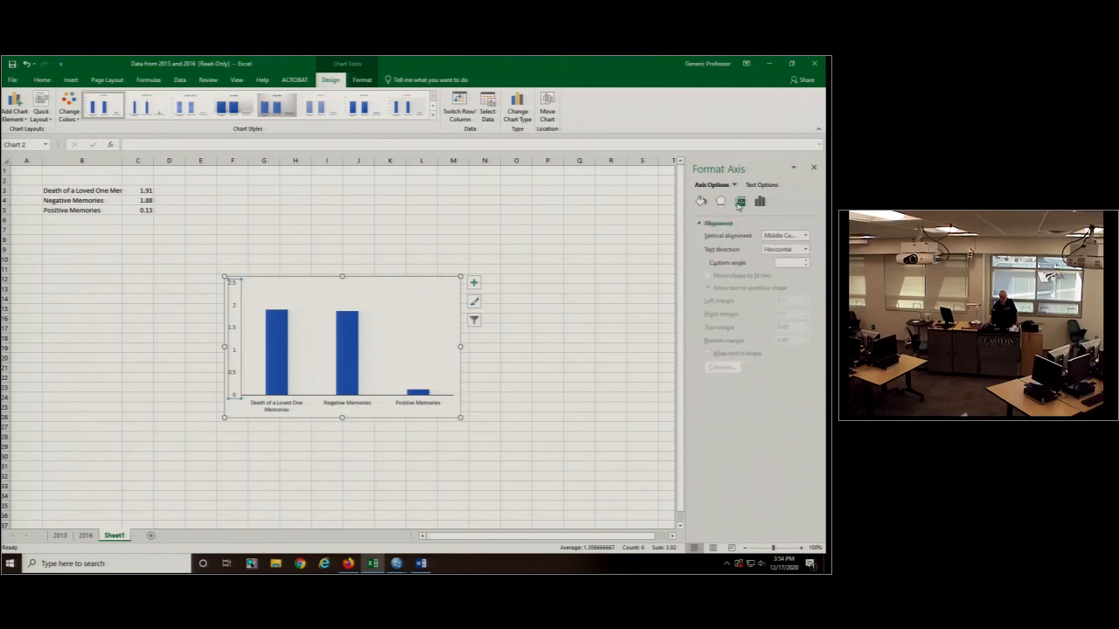
click(760, 202)
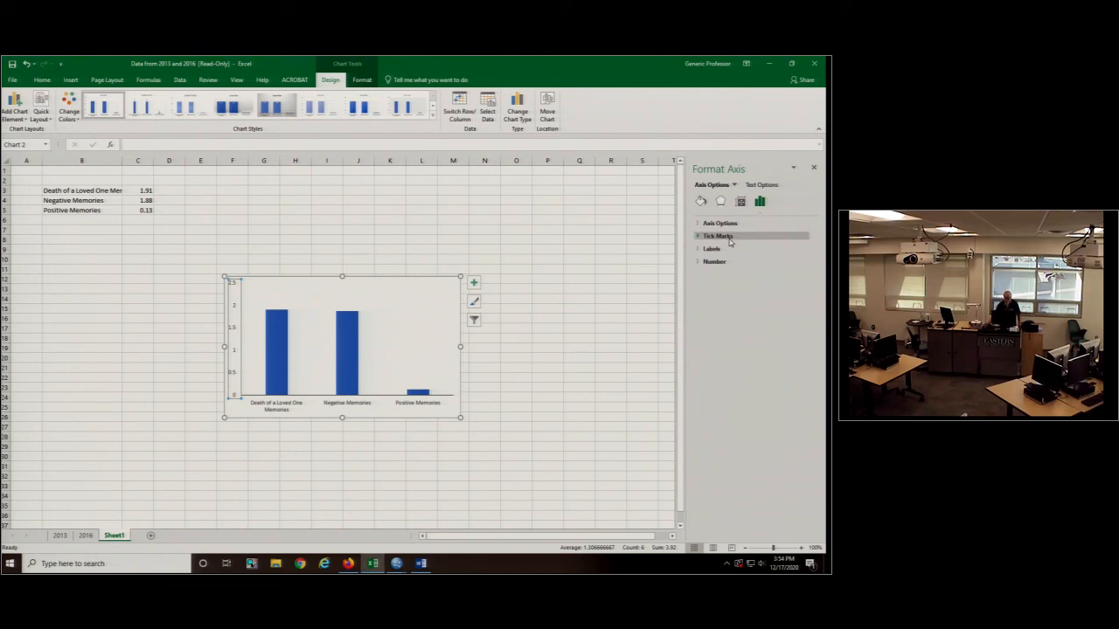
click(730, 238)
click(803, 250)
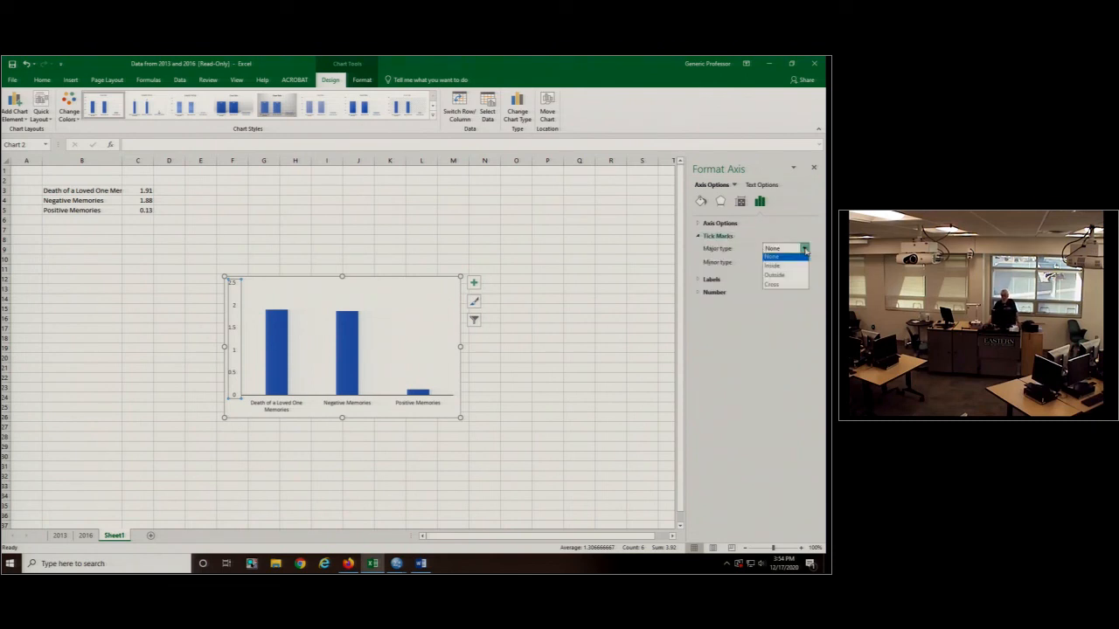
click(778, 292)
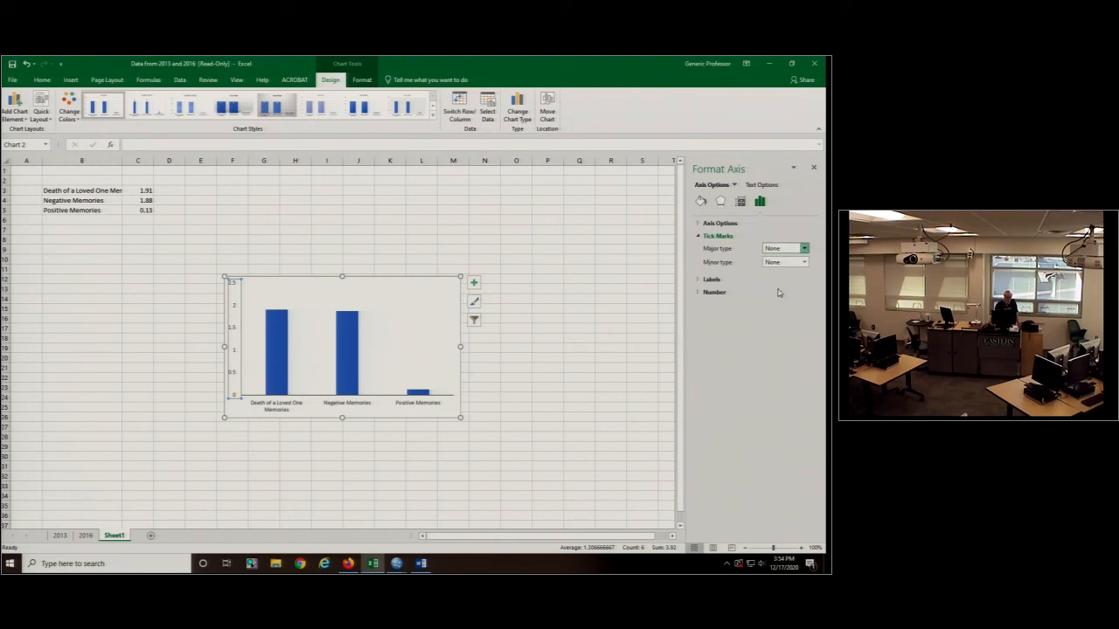
- Fill only the Death of a Loved One Memories bar with a nearly black dotted pattern
click(276, 340)
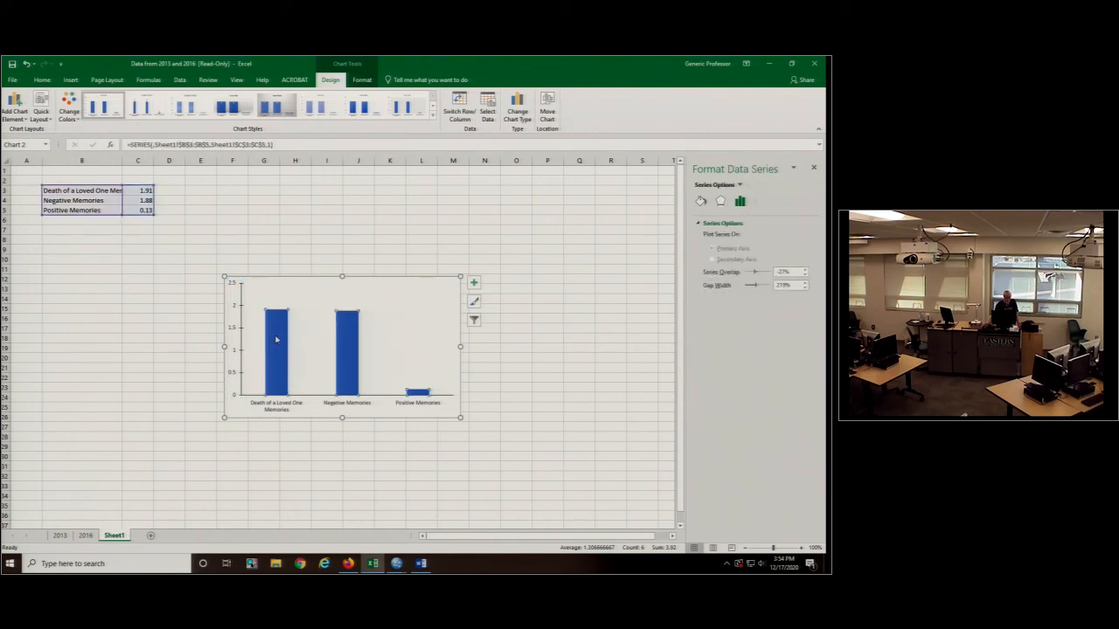
click(276, 340)
click(701, 202)
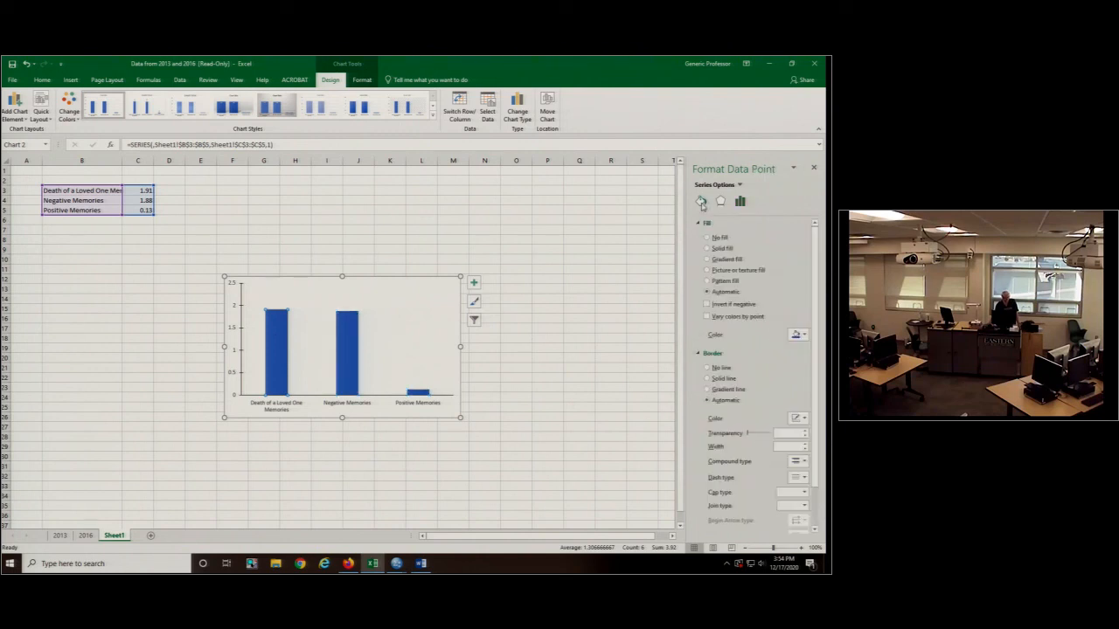
click(707, 280)
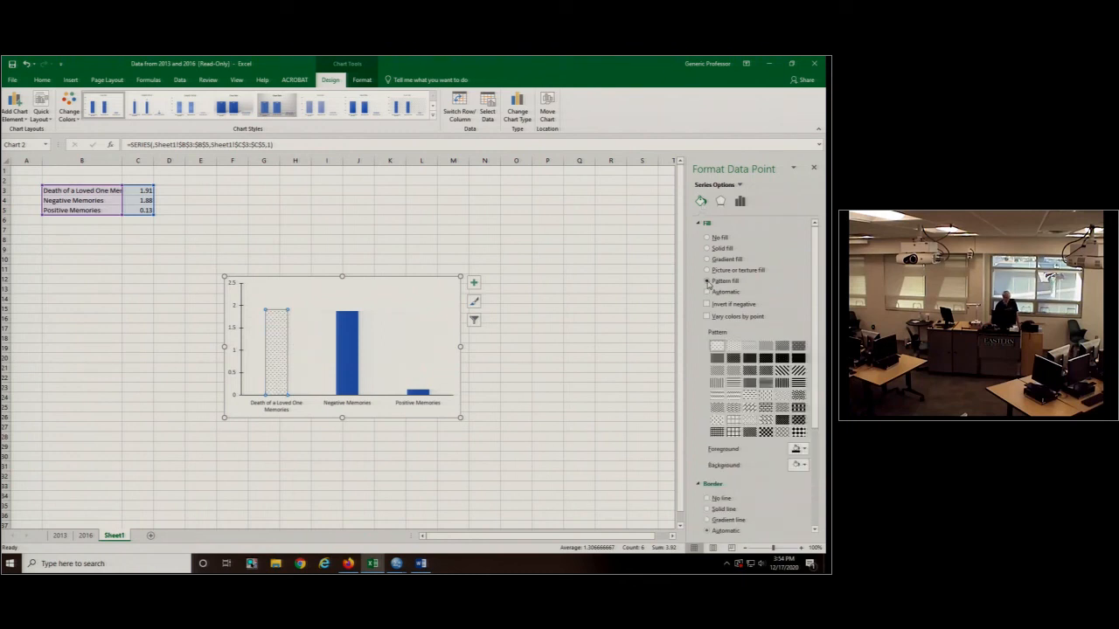
click(798, 357)
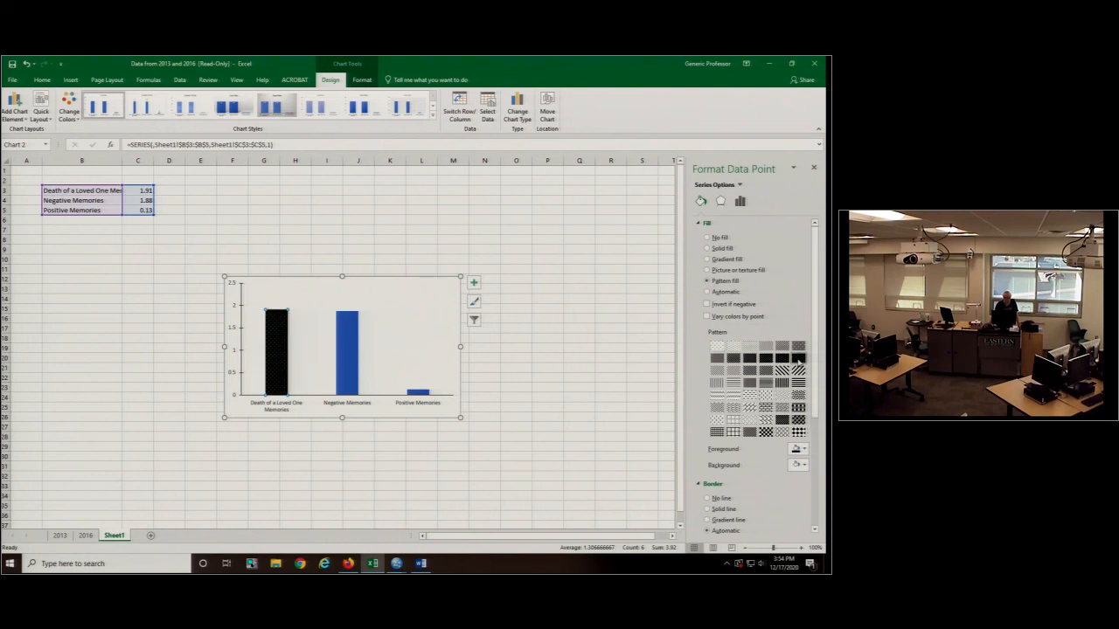
- Fill the Negative Memories bar with a medium-gray dotted pattern
click(344, 344)
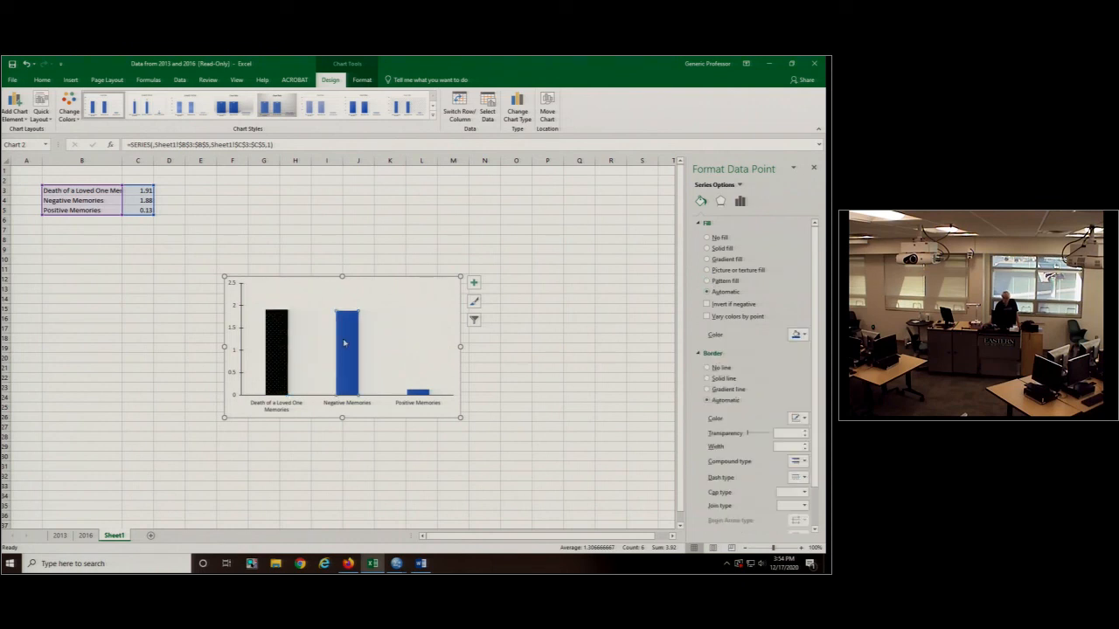
click(707, 281)
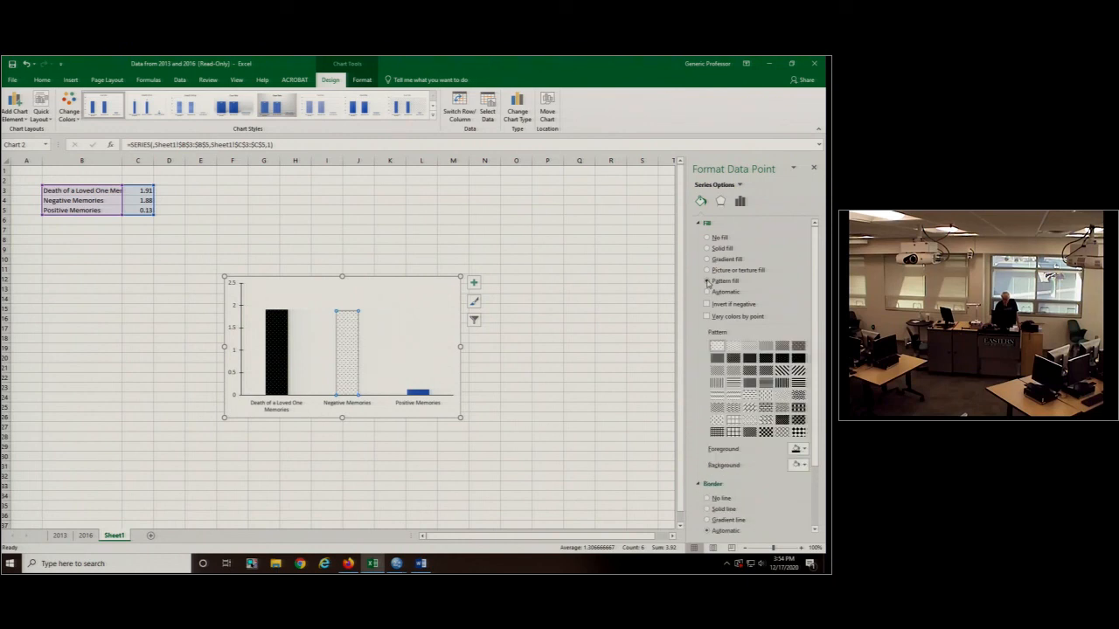
click(717, 357)
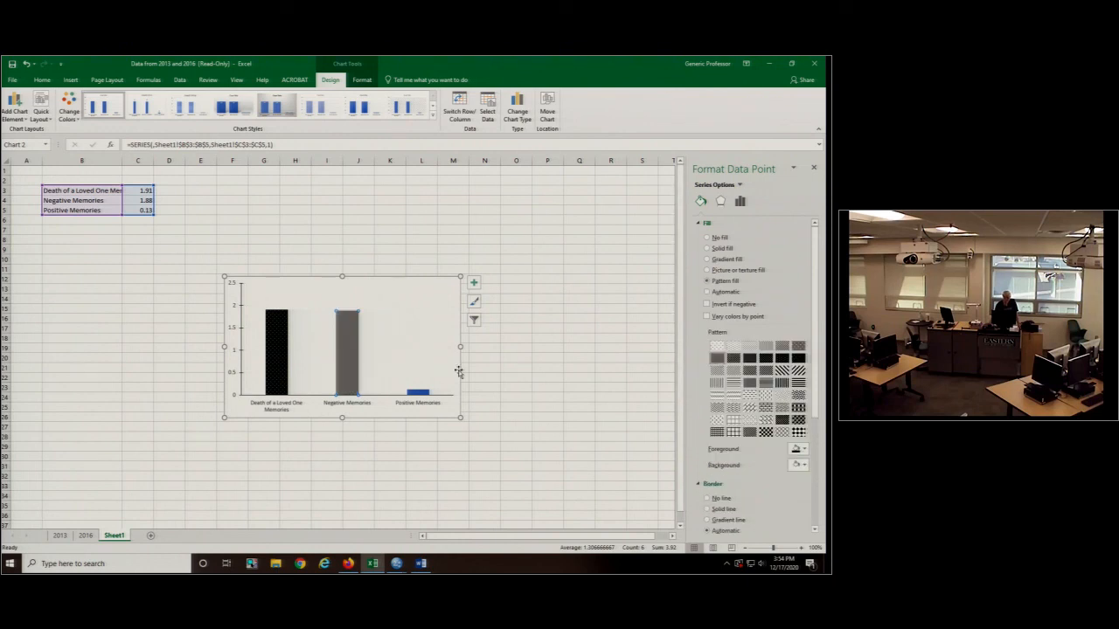
- Fill the Positive Memories bar with a light dotted pattern and select the whole chart
click(415, 393)
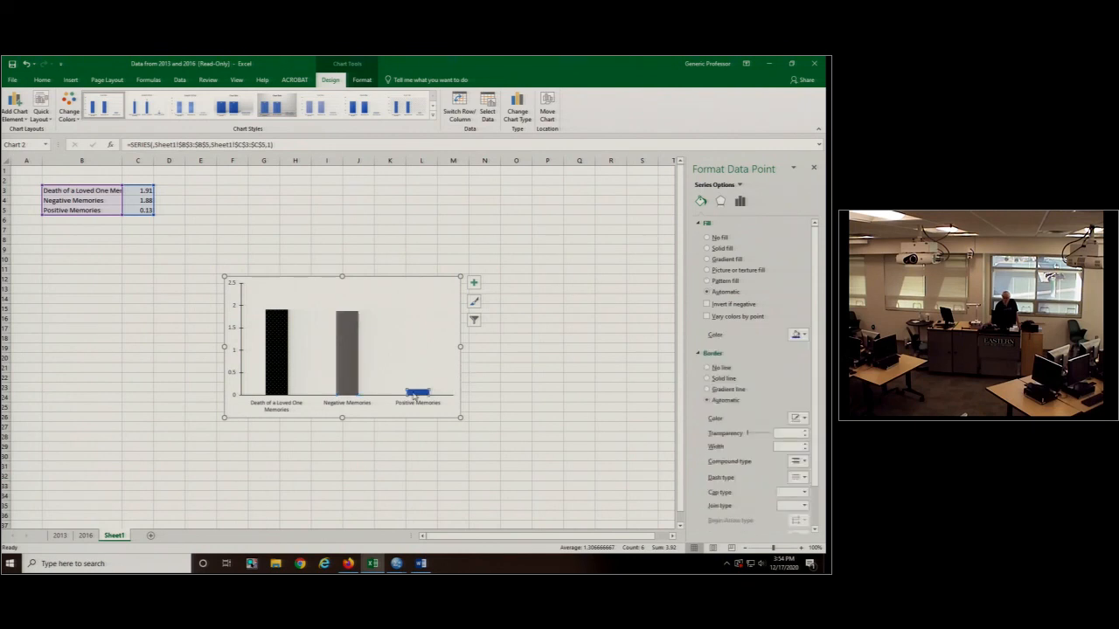
click(707, 280)
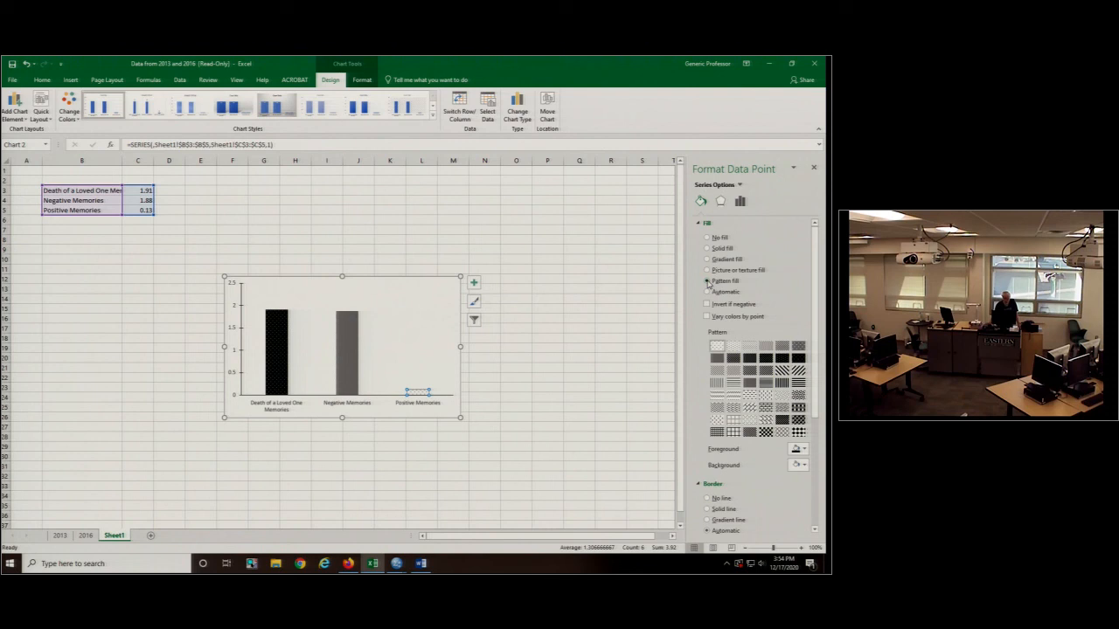
click(523, 368)
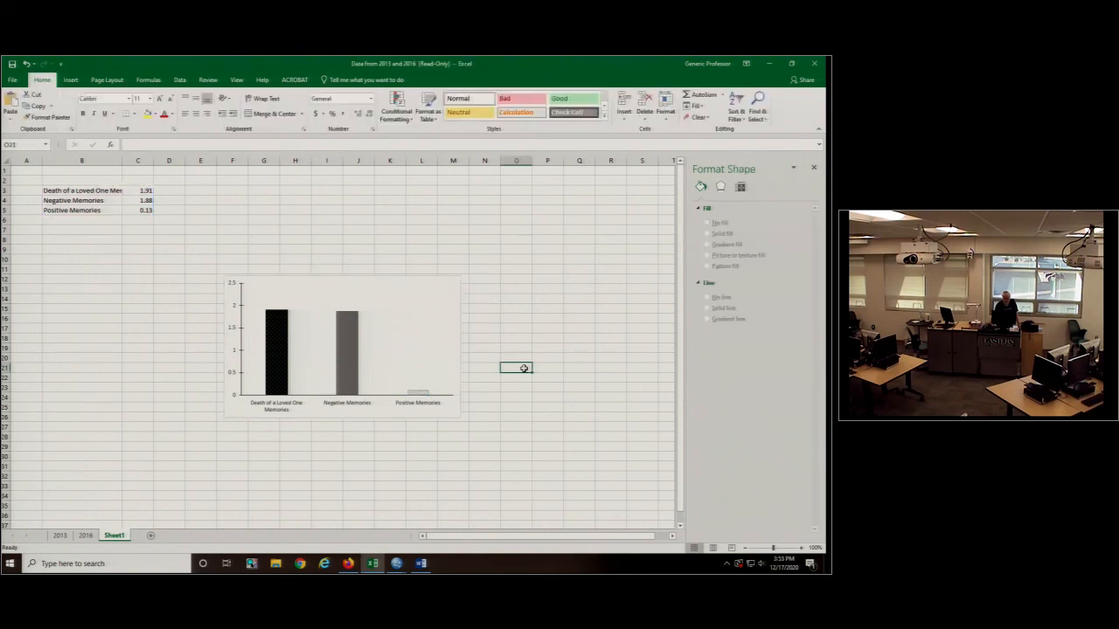
click(453, 407)
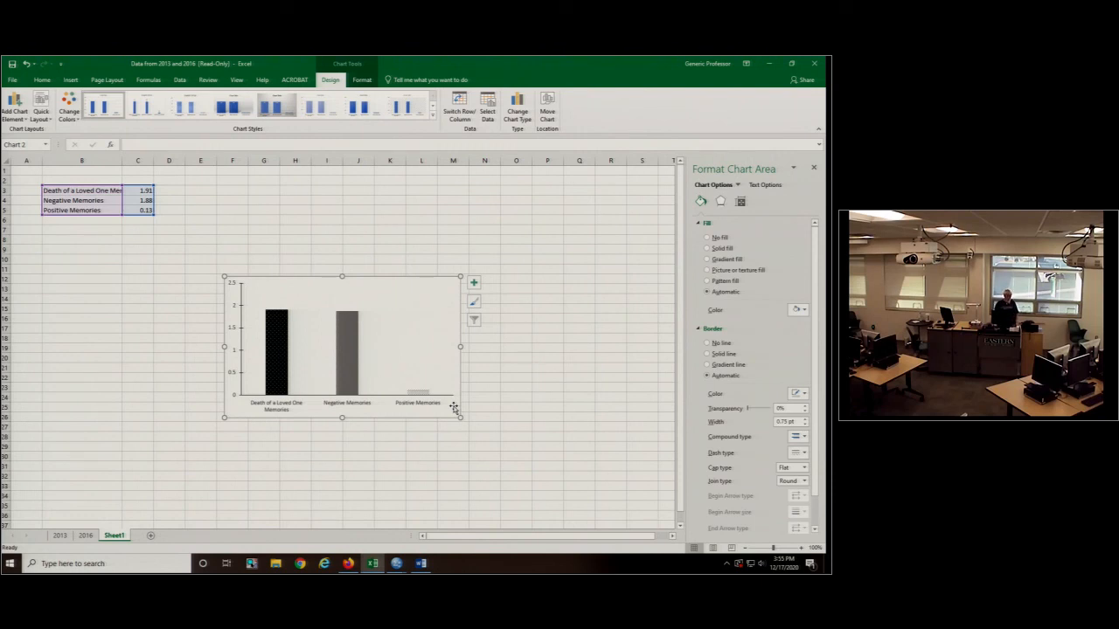
- Add a primary horizontal axis title to the chart reading "Valence"
click(16, 112)
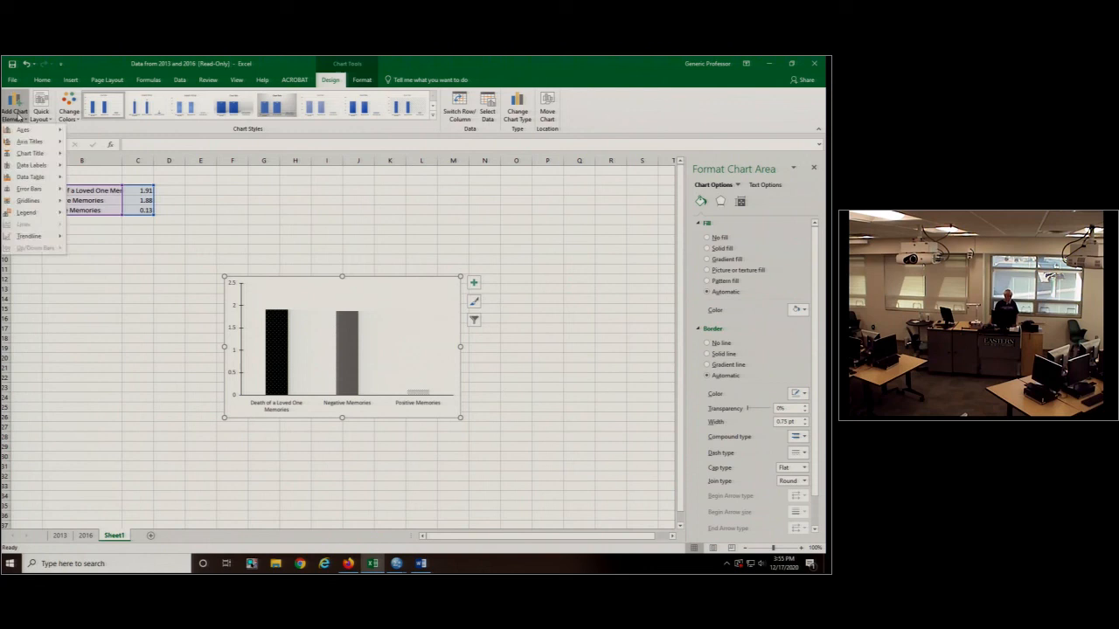
mouse_move(29, 141)
click(114, 148)
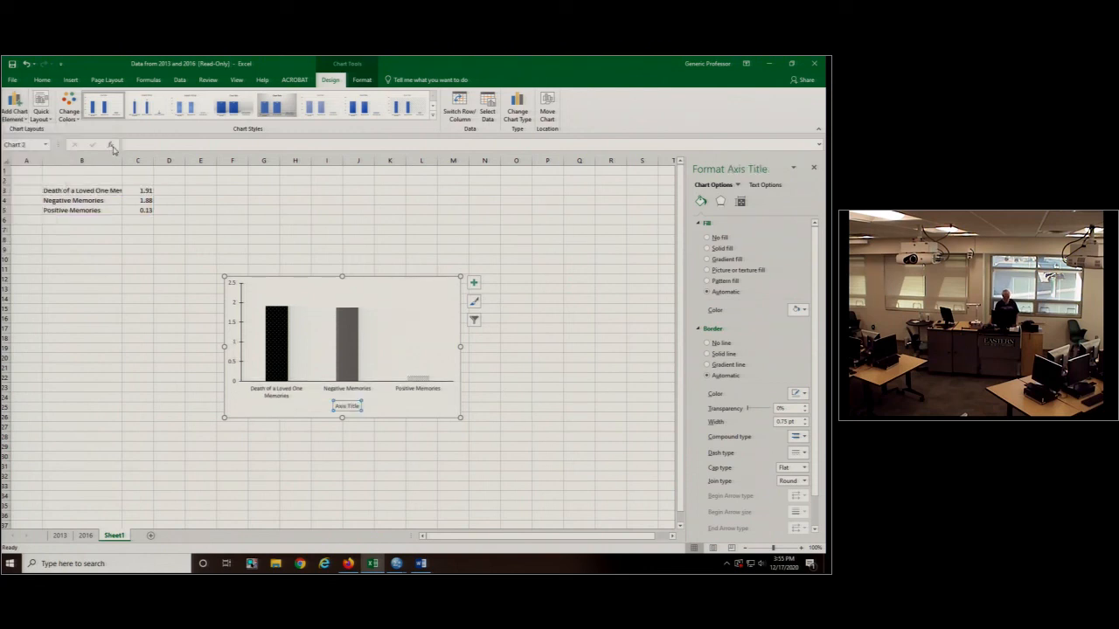
click(359, 406)
drag(359, 407, 319, 408)
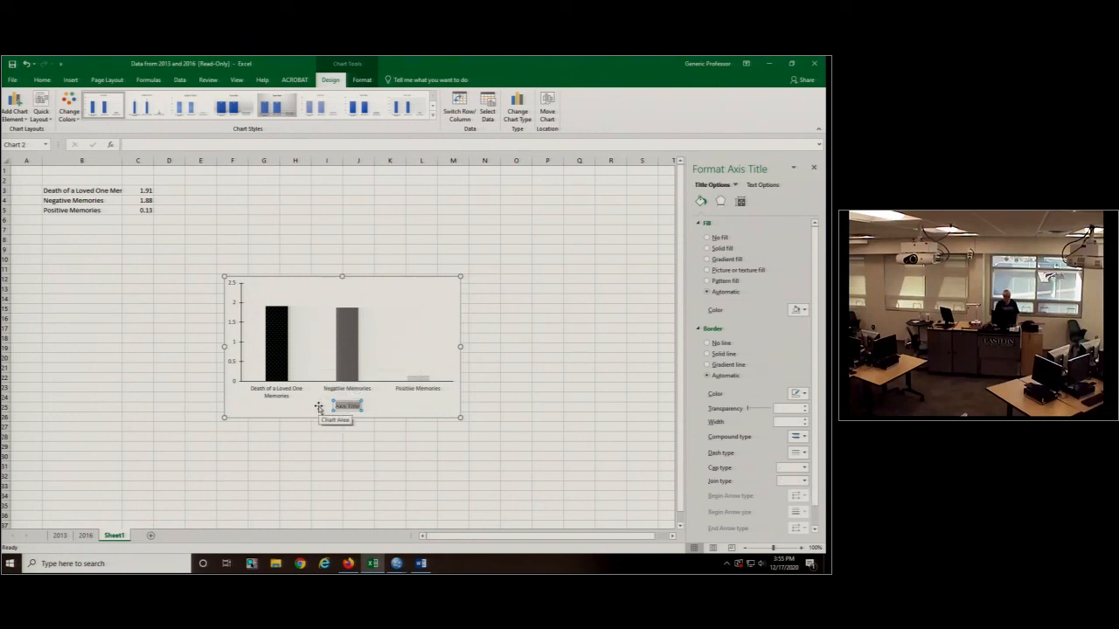
text(Valence)
click(230, 397)
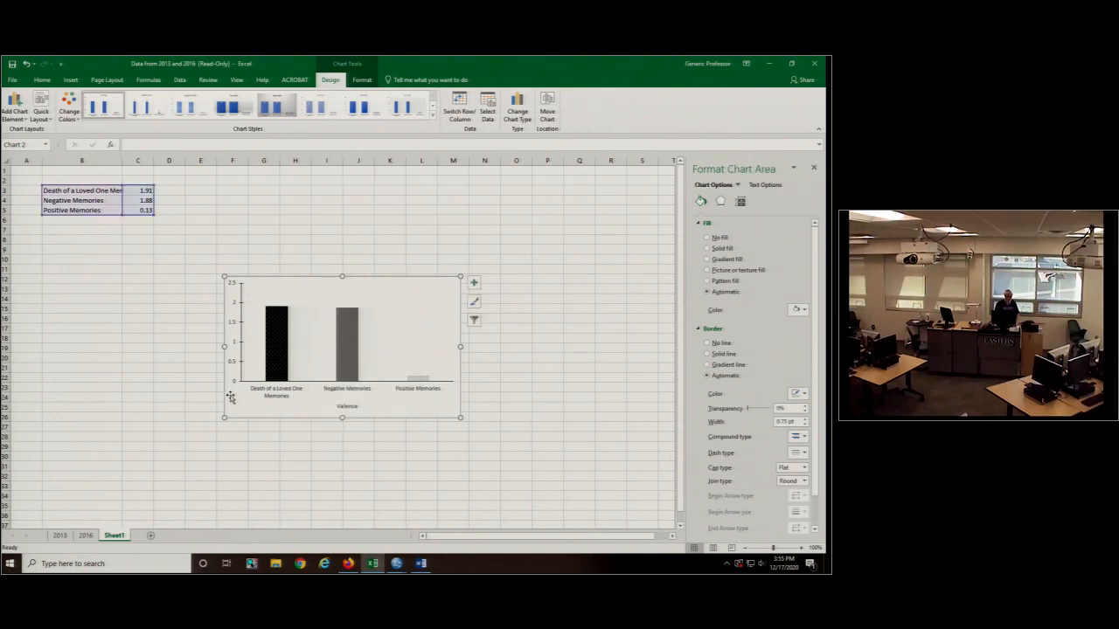
- Add a primary vertical axis title reading "Mean Difference Scores" and select the whole chart
click(15, 110)
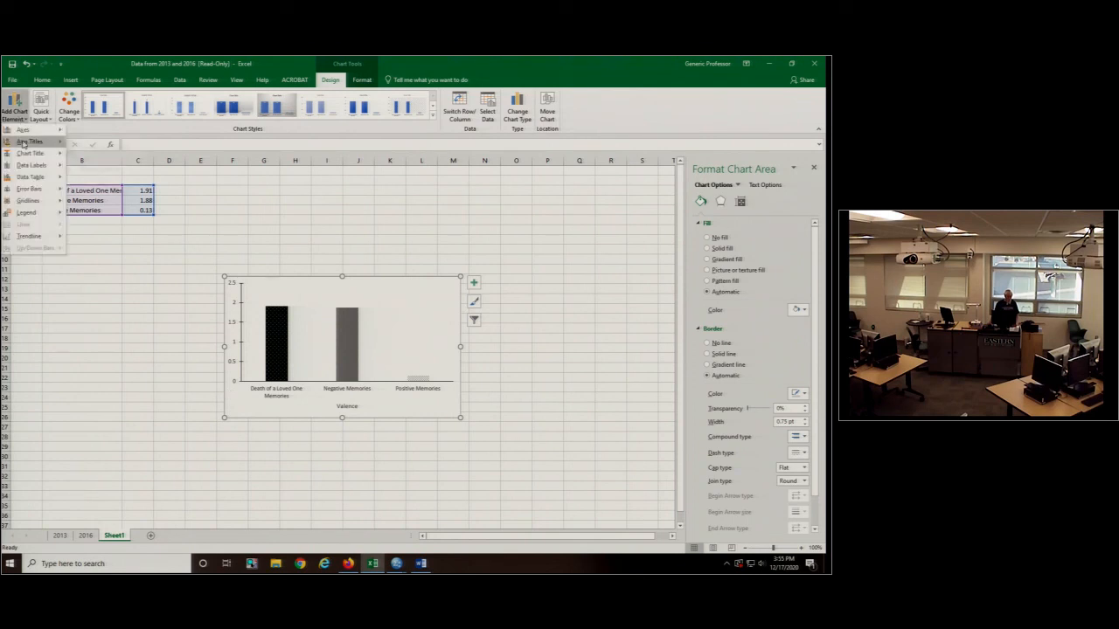
mouse_move(29, 140)
click(110, 169)
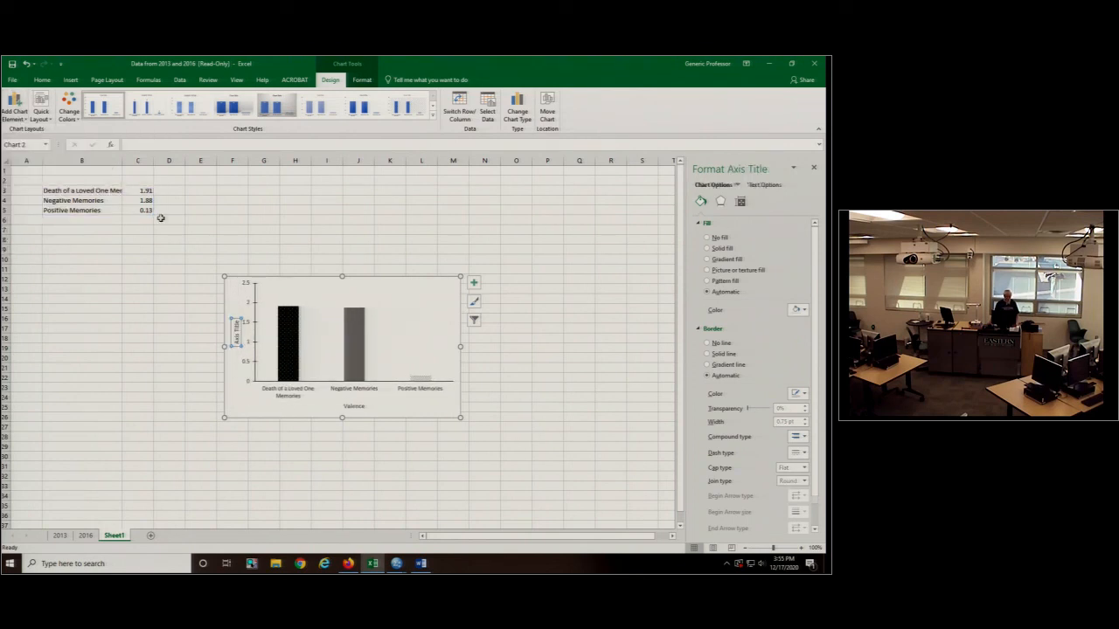
drag(239, 321, 223, 359)
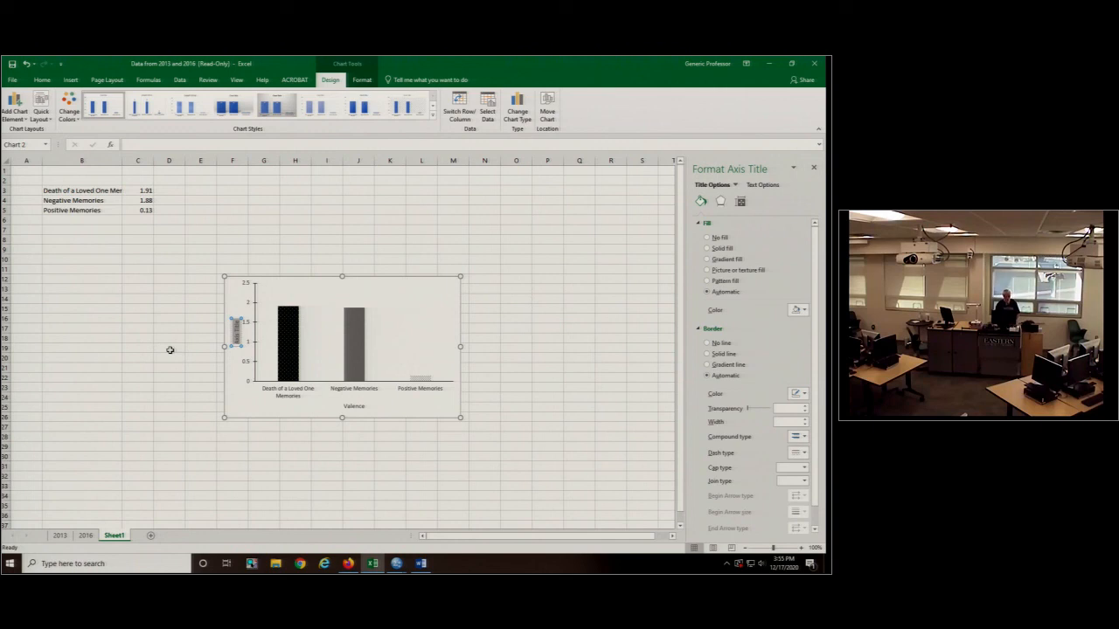
text(Mean Difference Scores)
click(254, 411)
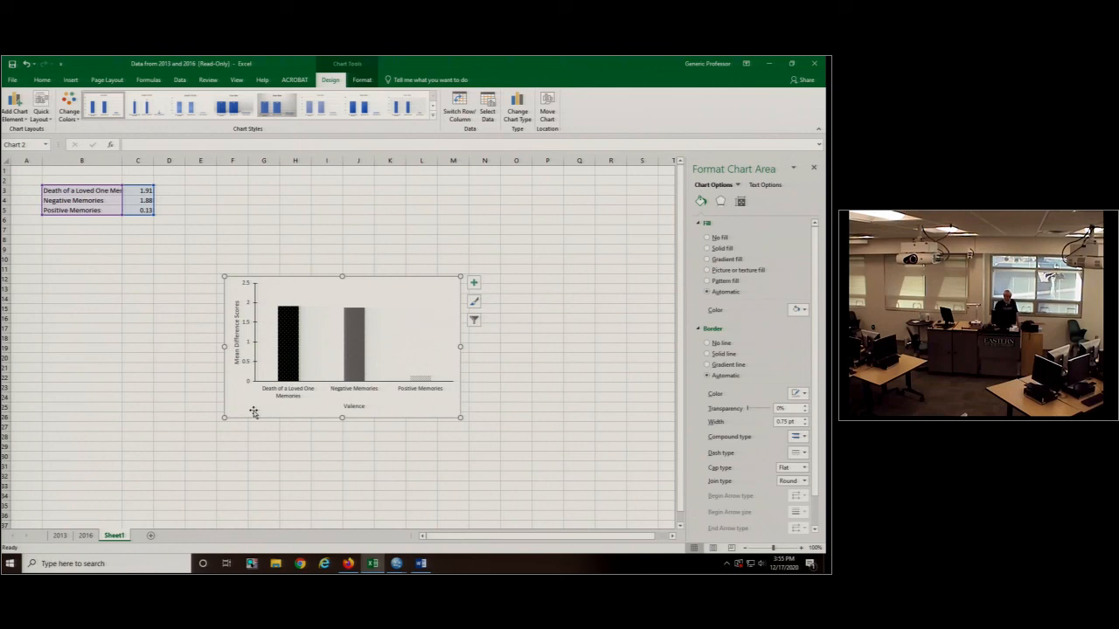
- Set all the chart's text to 12 pt and remove the chart area's border line
click(44, 82)
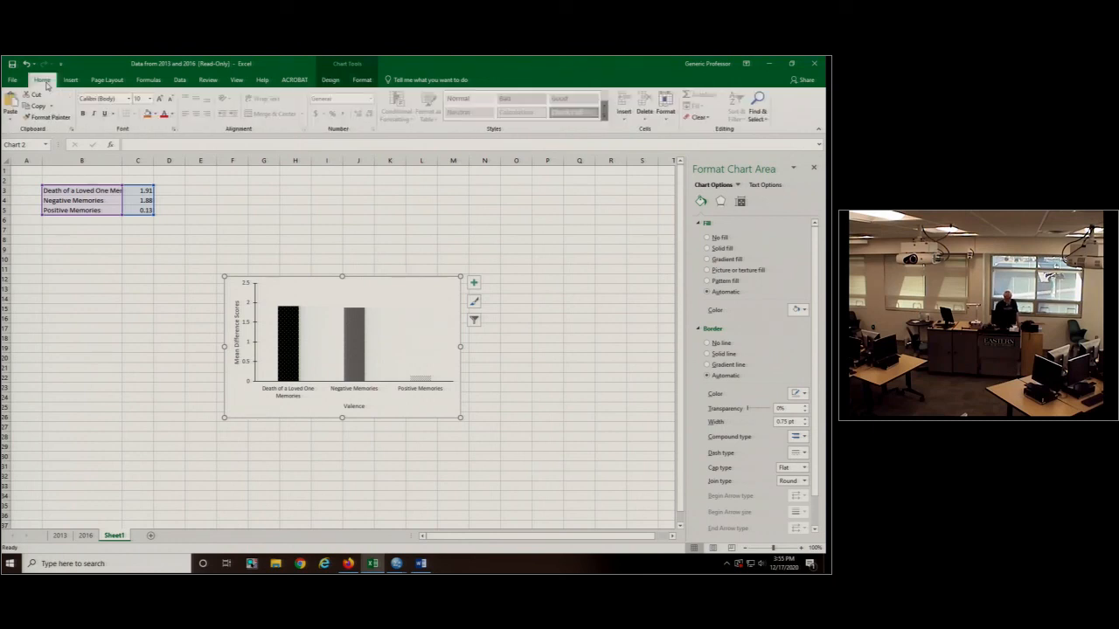
click(149, 98)
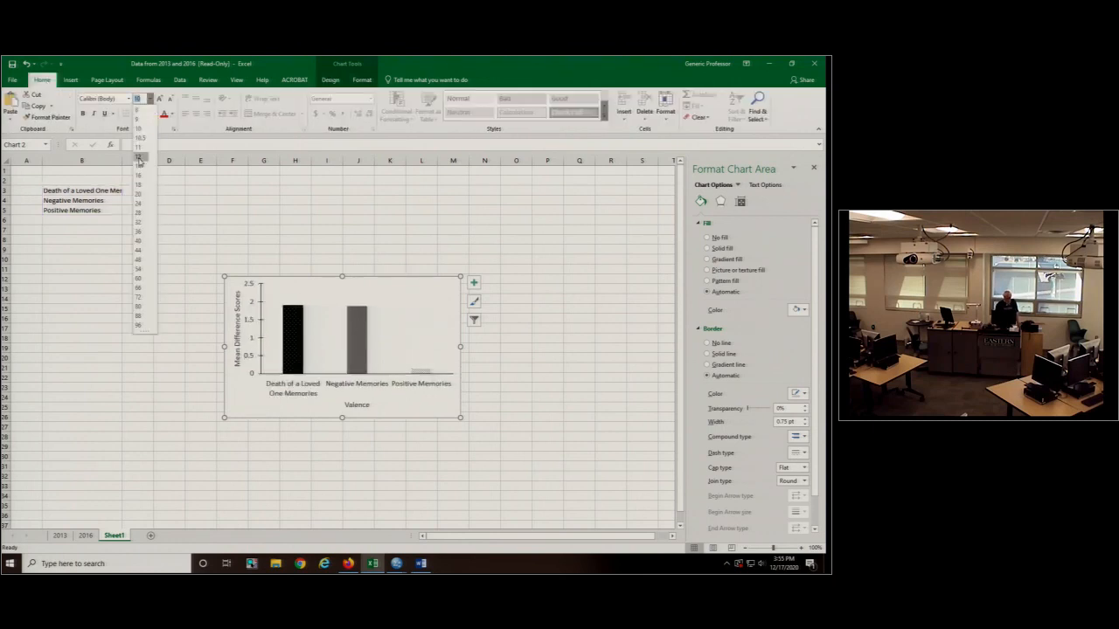
click(138, 158)
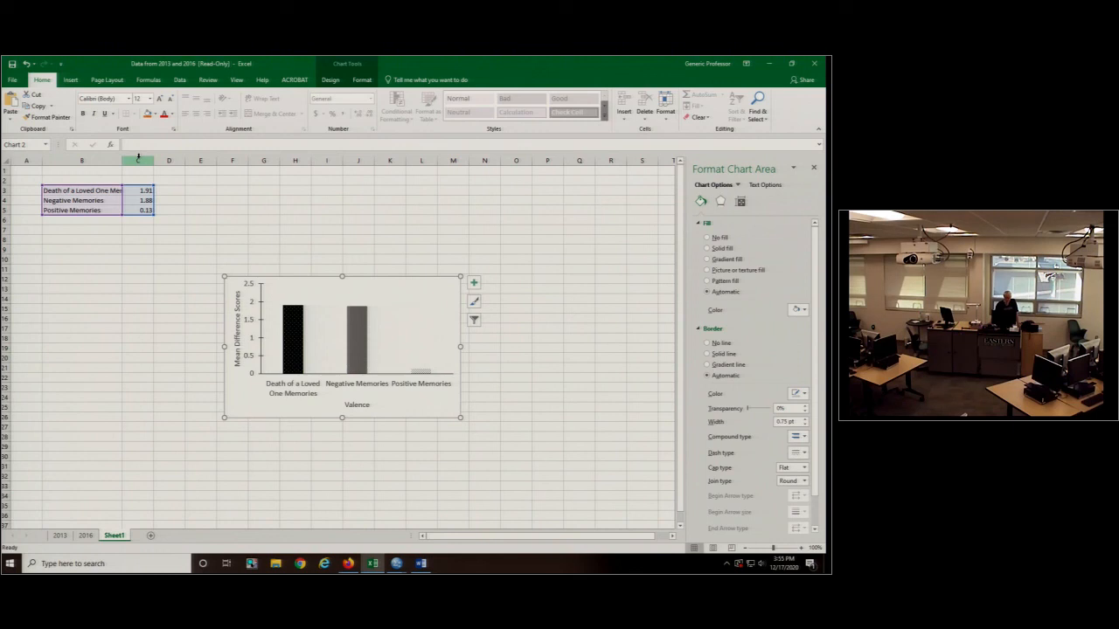
click(706, 343)
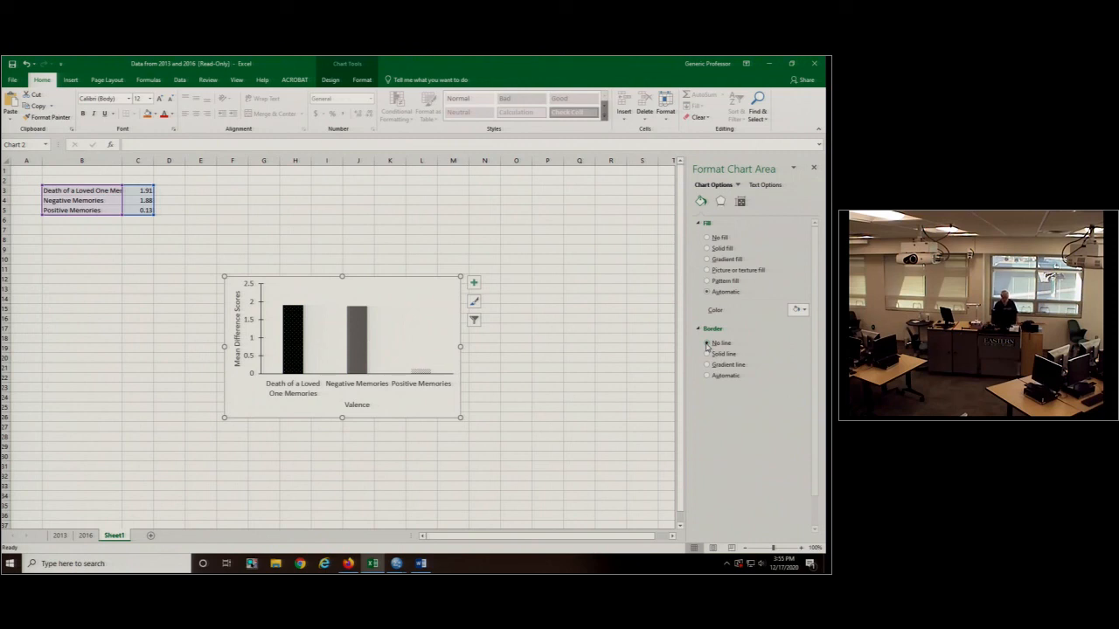
- Switch to the Word document and select the old two-bar chart above the Figure 1 caption
key(alt+Tab)
click(368, 375)
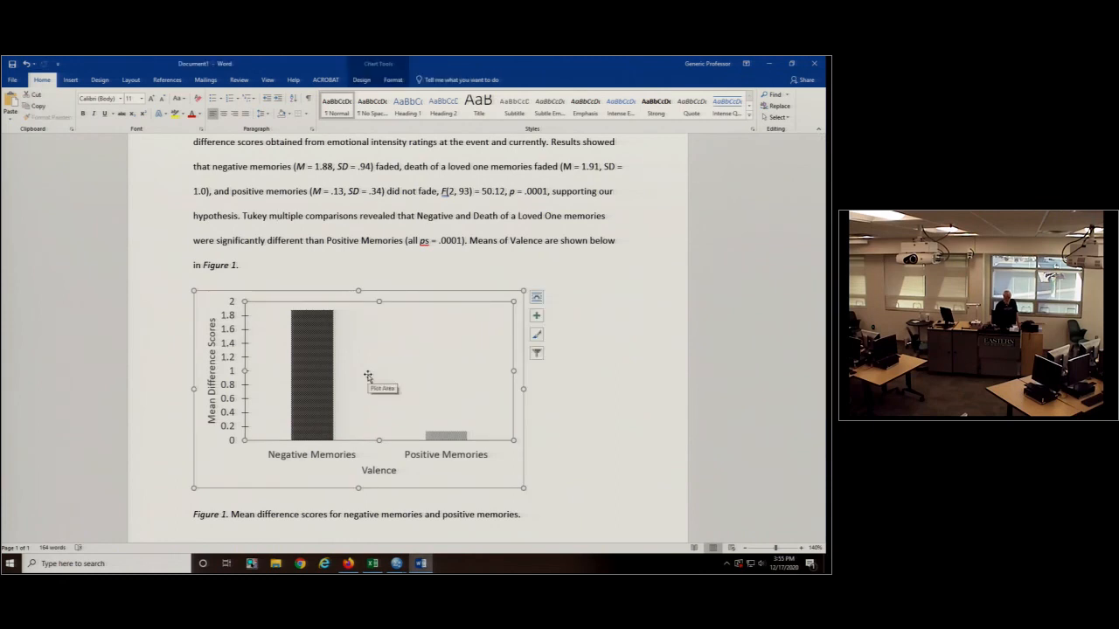